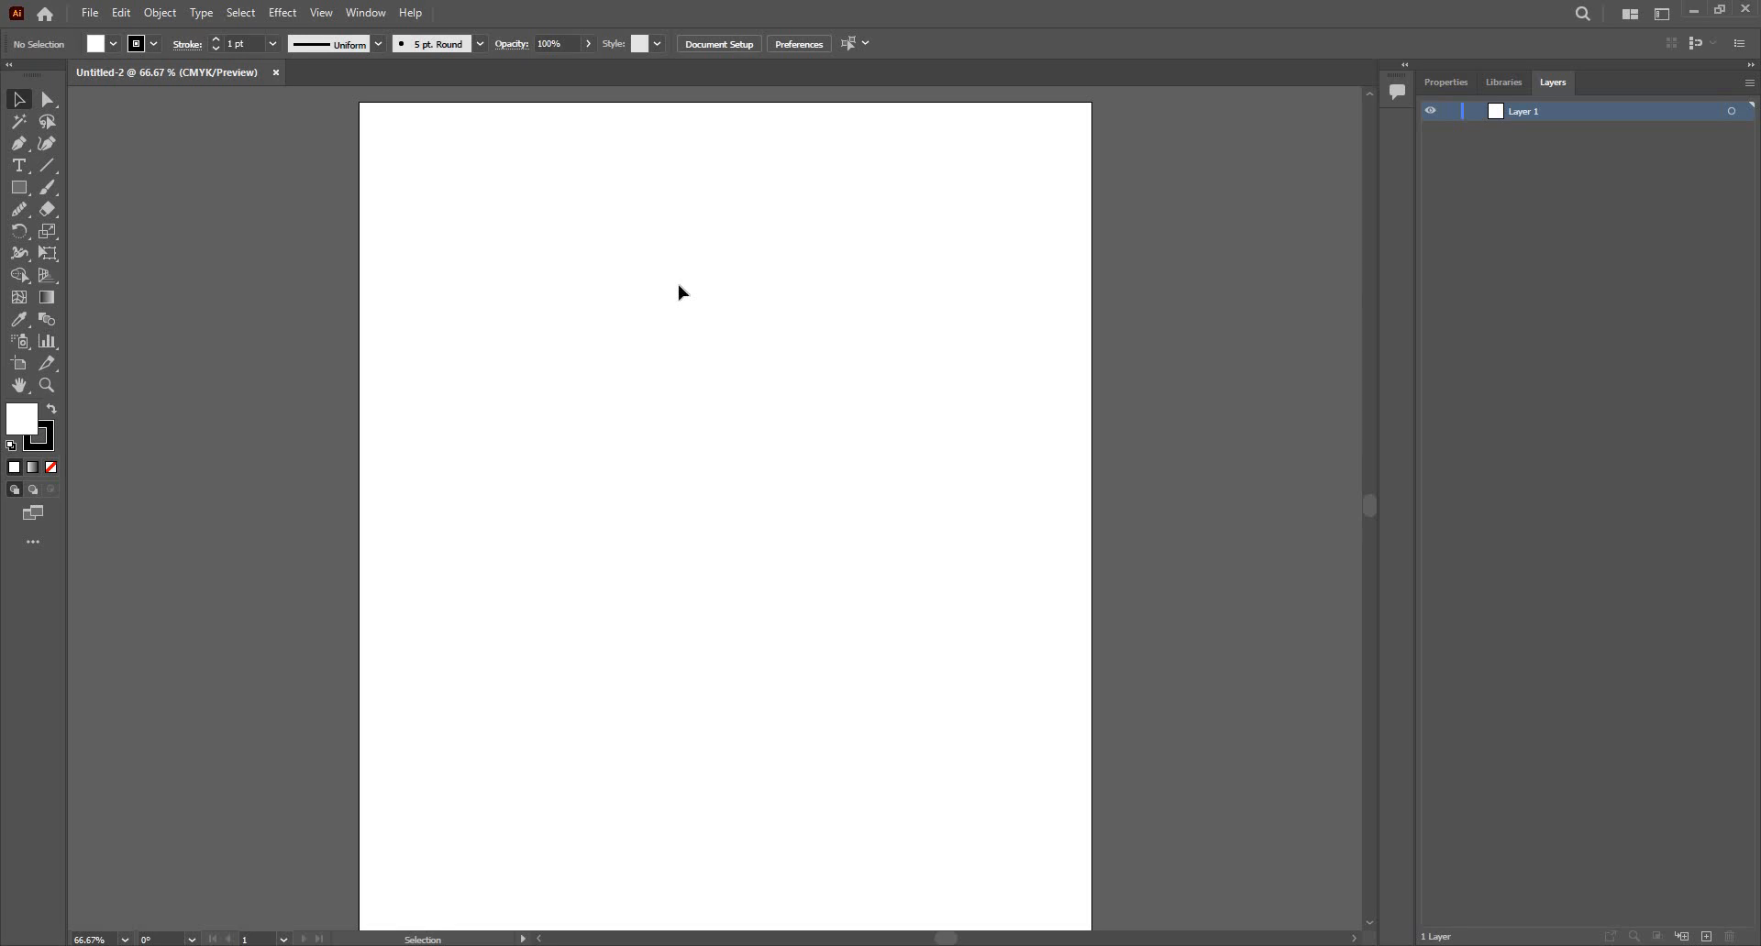
Step: Draw a closed, wavy freehand shape about 244 by 217 pt near the artboard's upper left with the Pencil tool
alt+scroll(682, 292, down, 1)
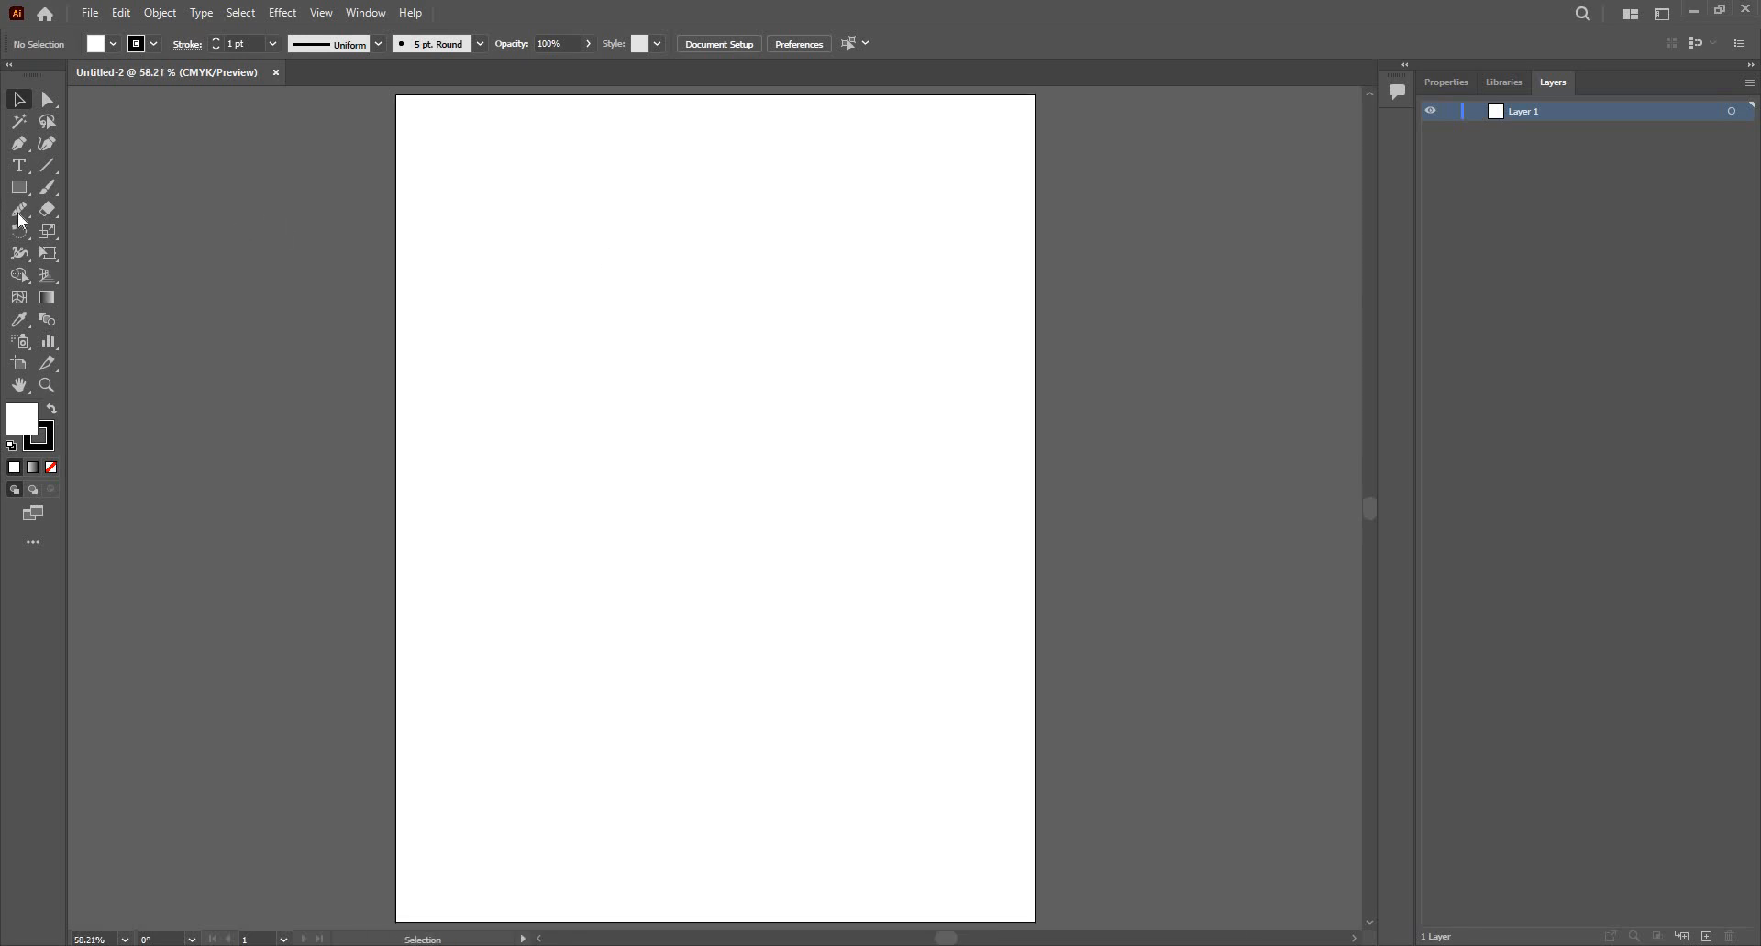
drag(29, 221, 131, 211)
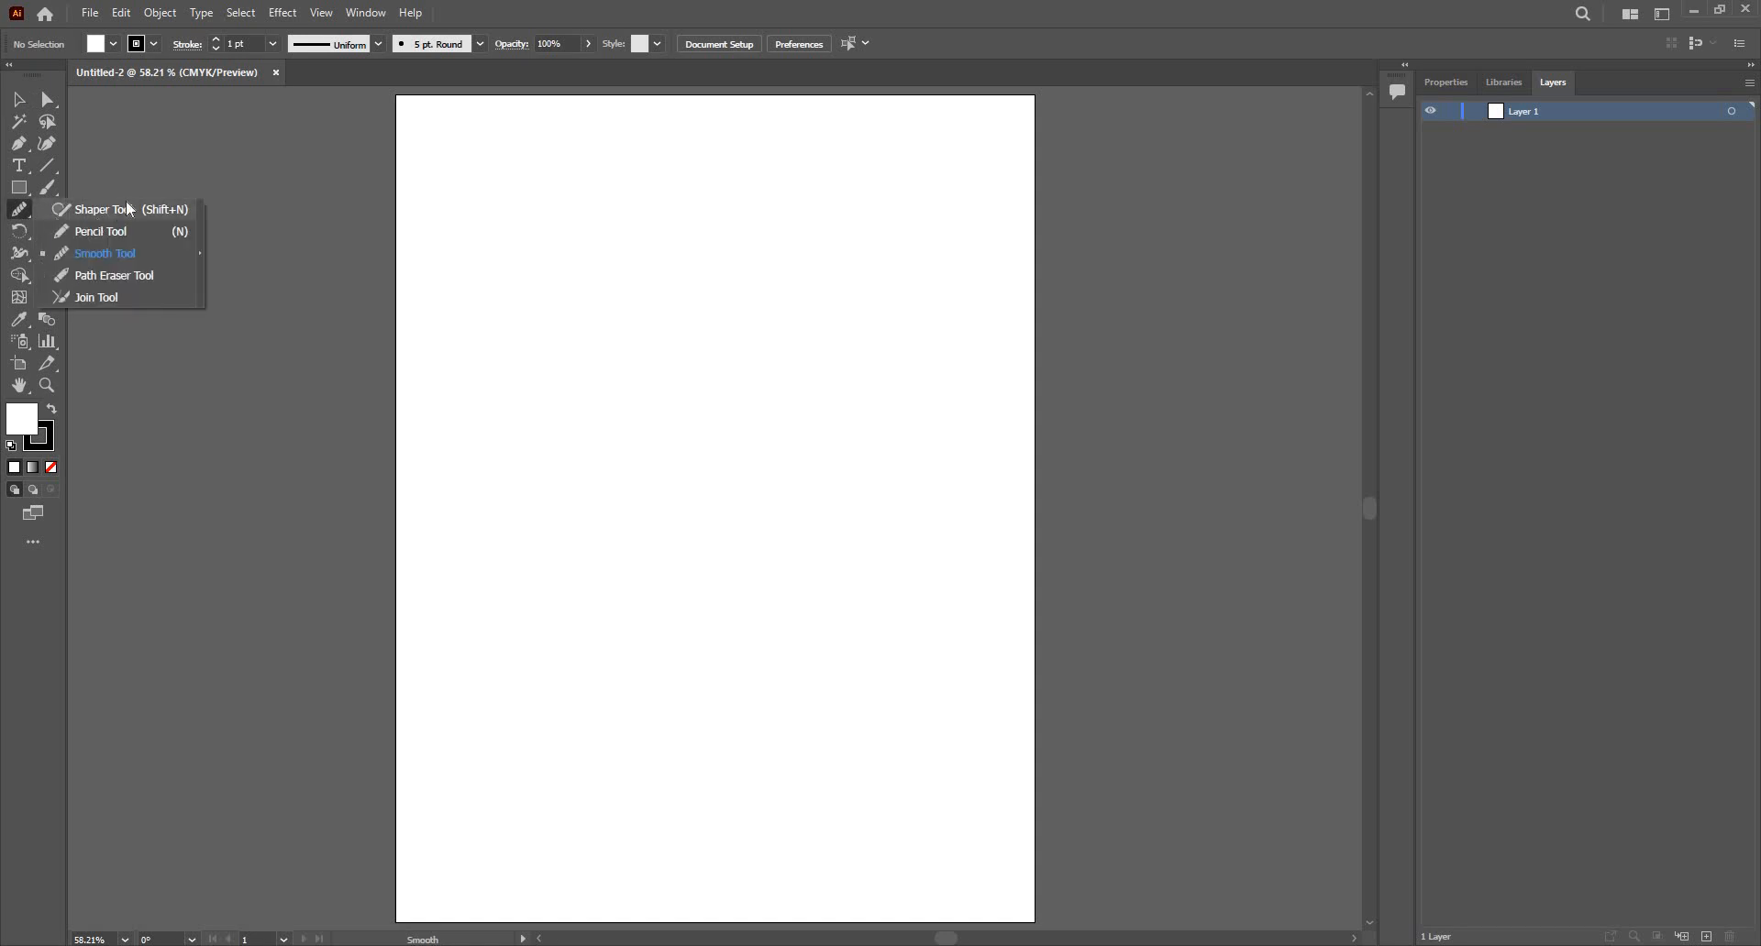
drag(21, 217, 29, 214)
click(32, 221)
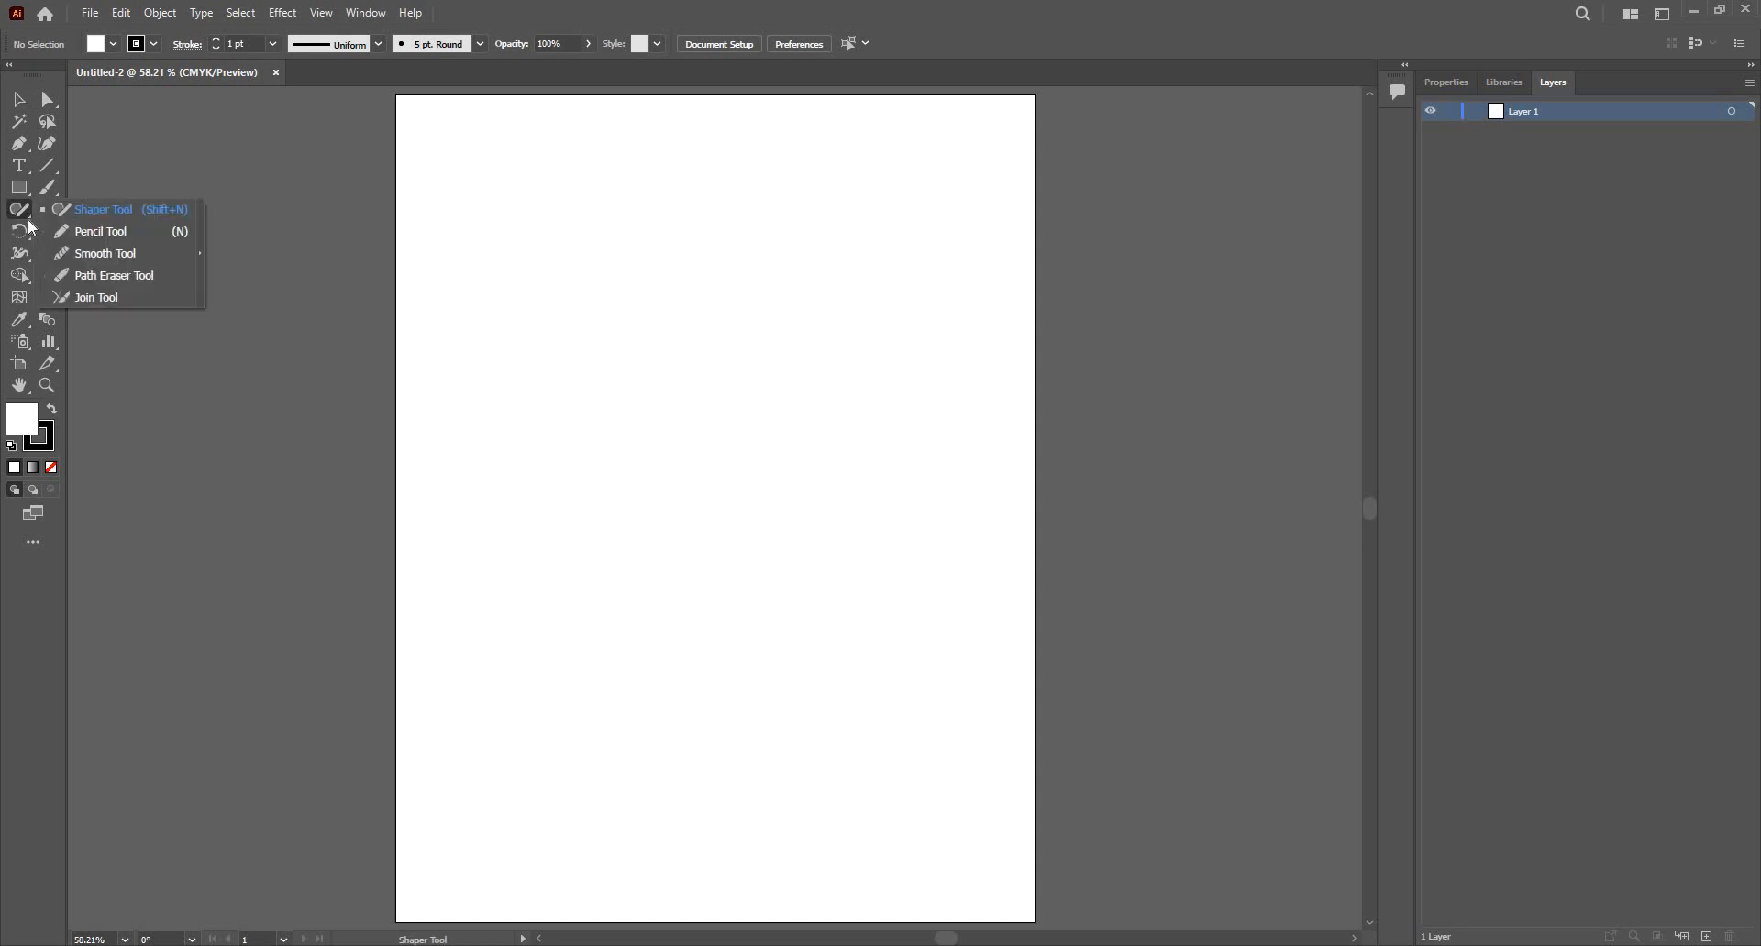
click(137, 231)
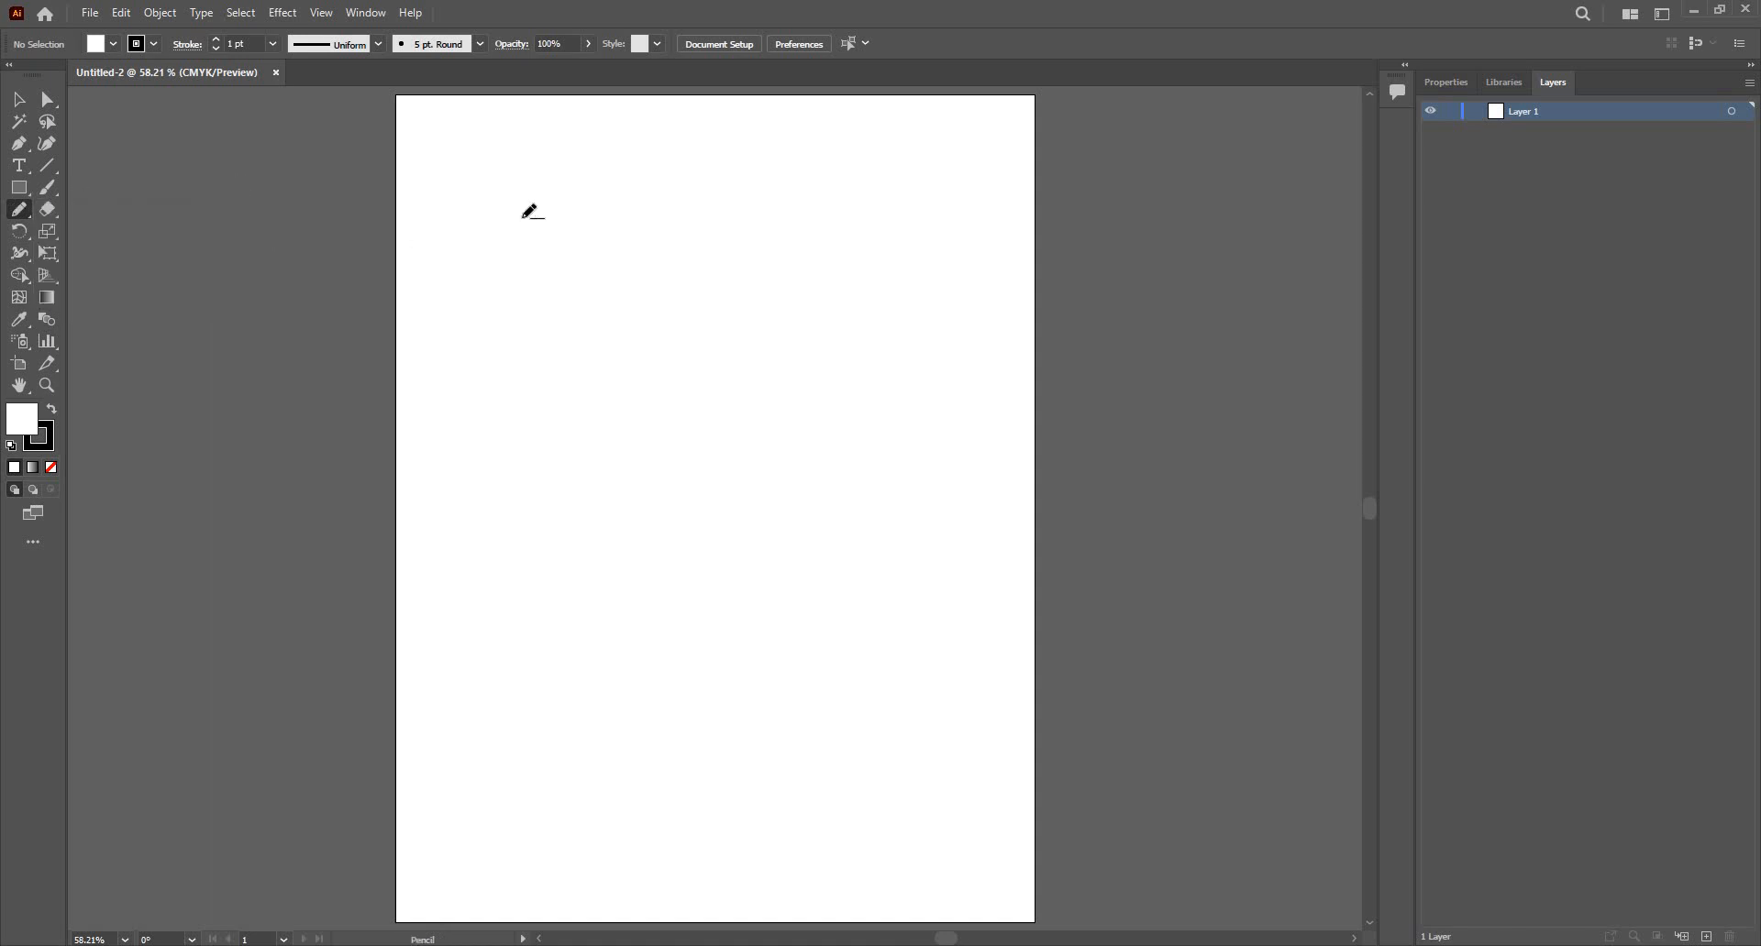
key(ctrl+equal)
mouse_move(498, 153)
mouse_down()
mouse_move(480, 190)
mouse_move(504, 246)
mouse_up()
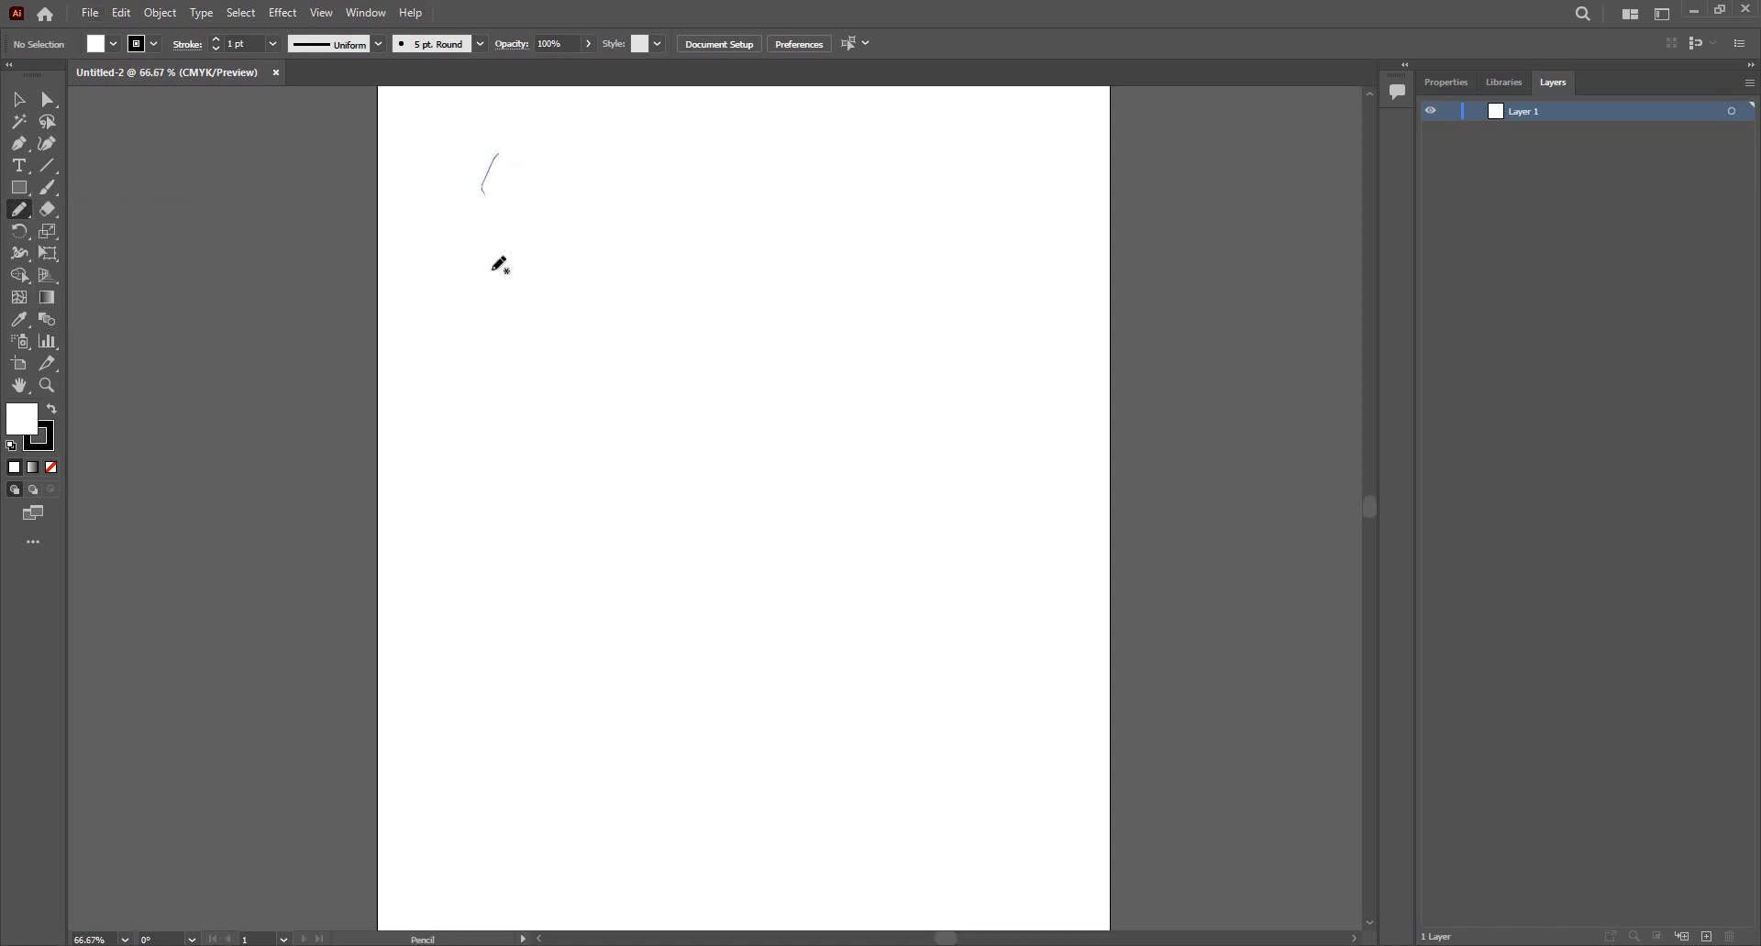
mouse_move(505, 309)
mouse_down()
mouse_move(519, 349)
mouse_move(555, 364)
mouse_move(597, 345)
mouse_up()
mouse_move(724, 246)
mouse_down()
mouse_move(746, 166)
mouse_move(656, 122)
mouse_move(509, 151)
mouse_up()
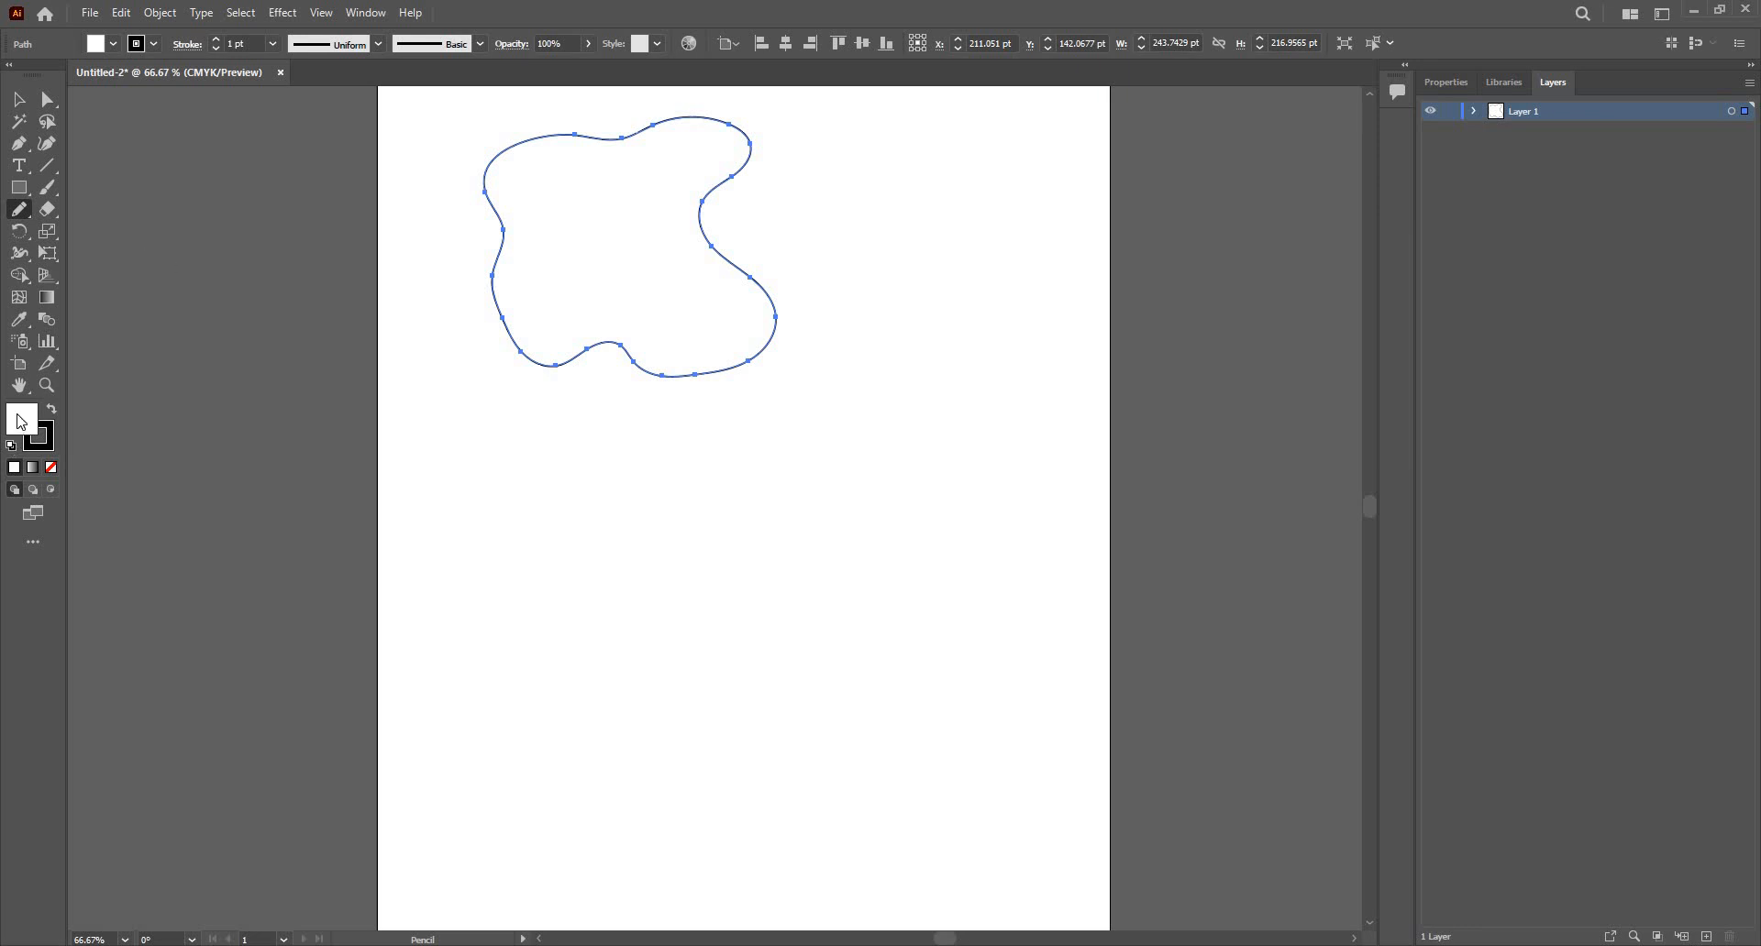
Step: Give the freehand shape a light red fill and a green stroke with a weight of 10 pt
drag(750, 361, 807, 358)
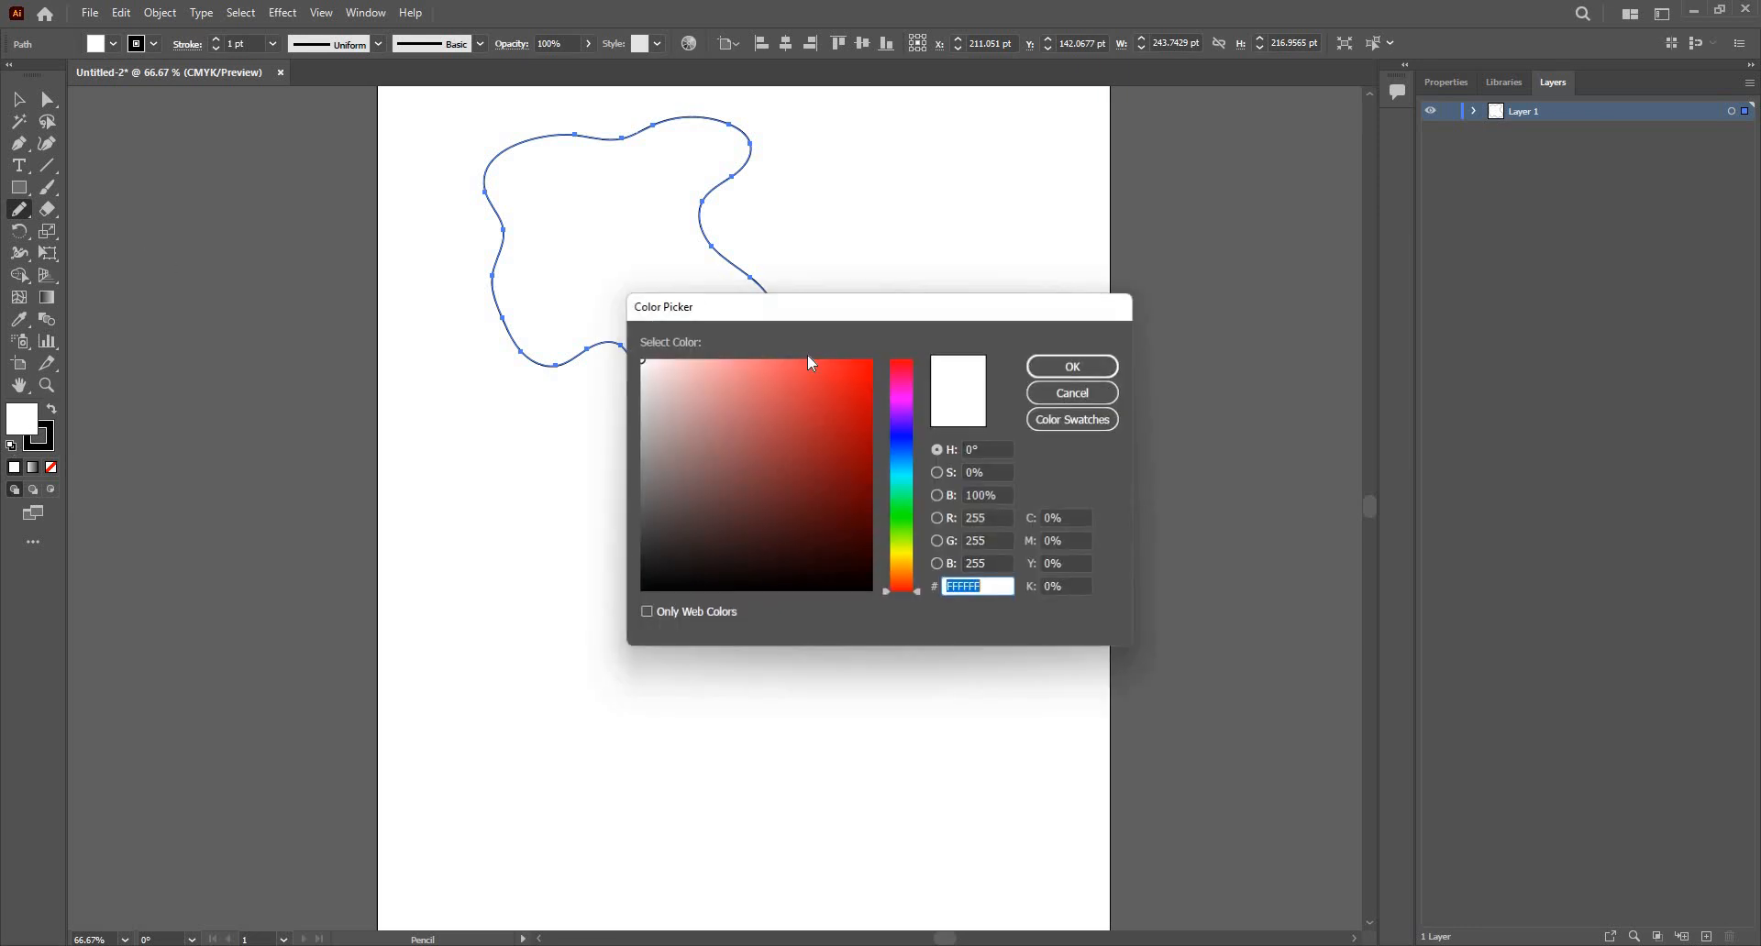
click(1104, 368)
click(53, 448)
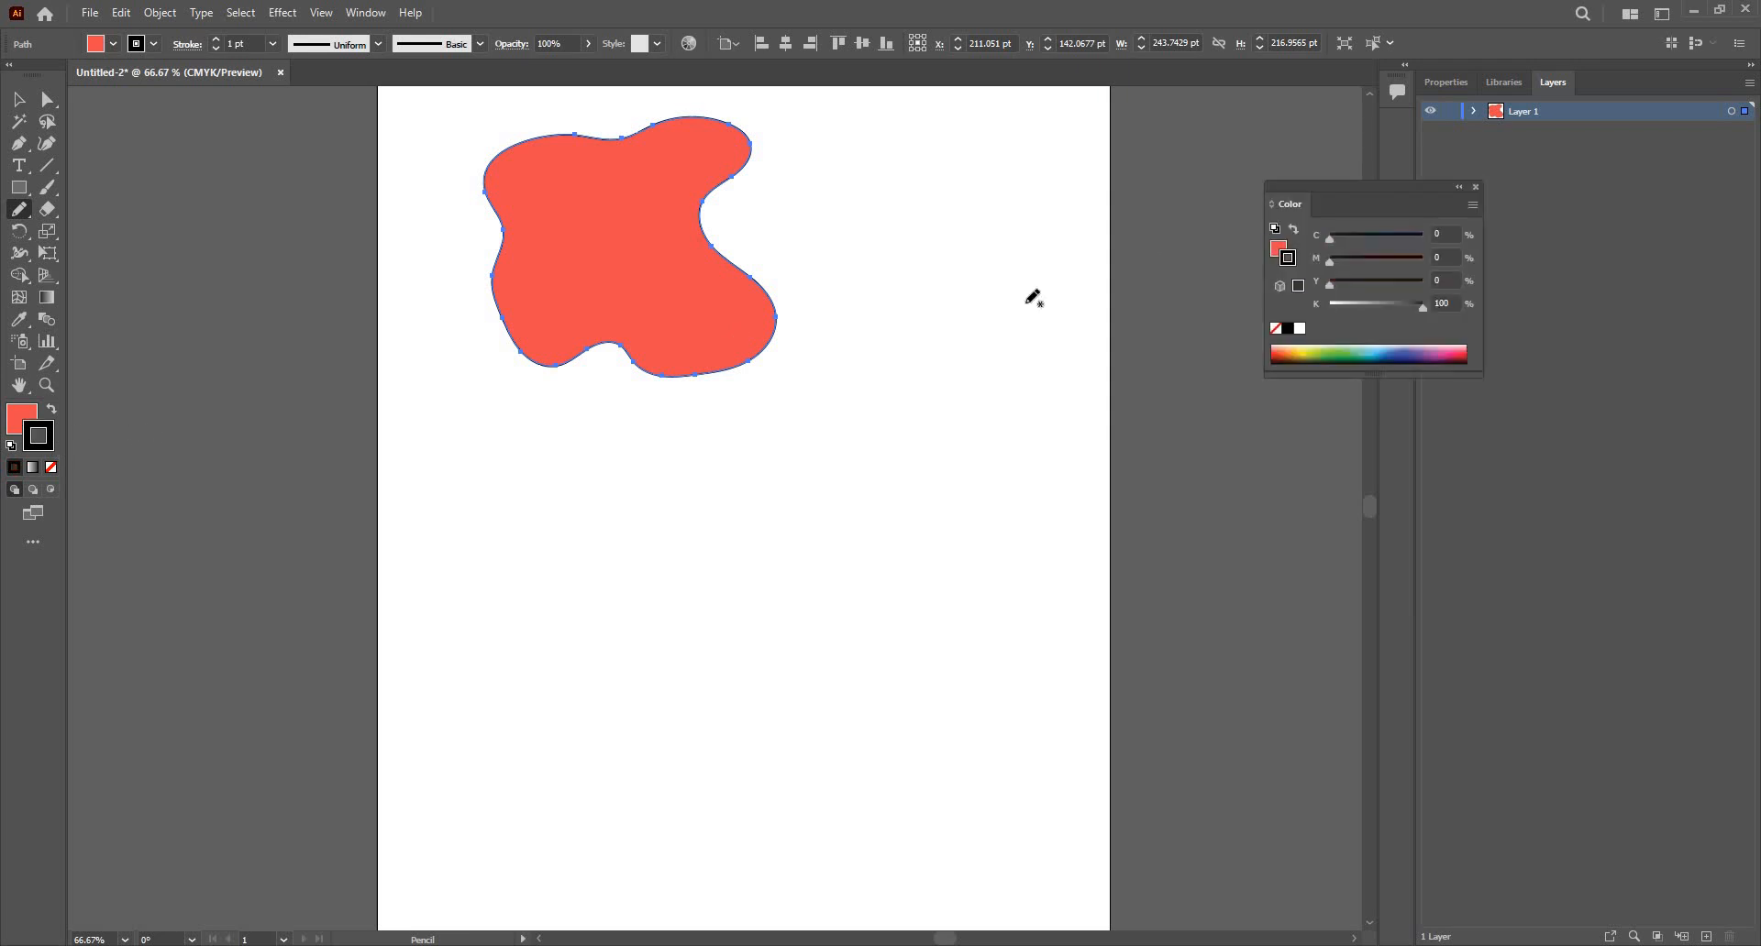
click(1329, 350)
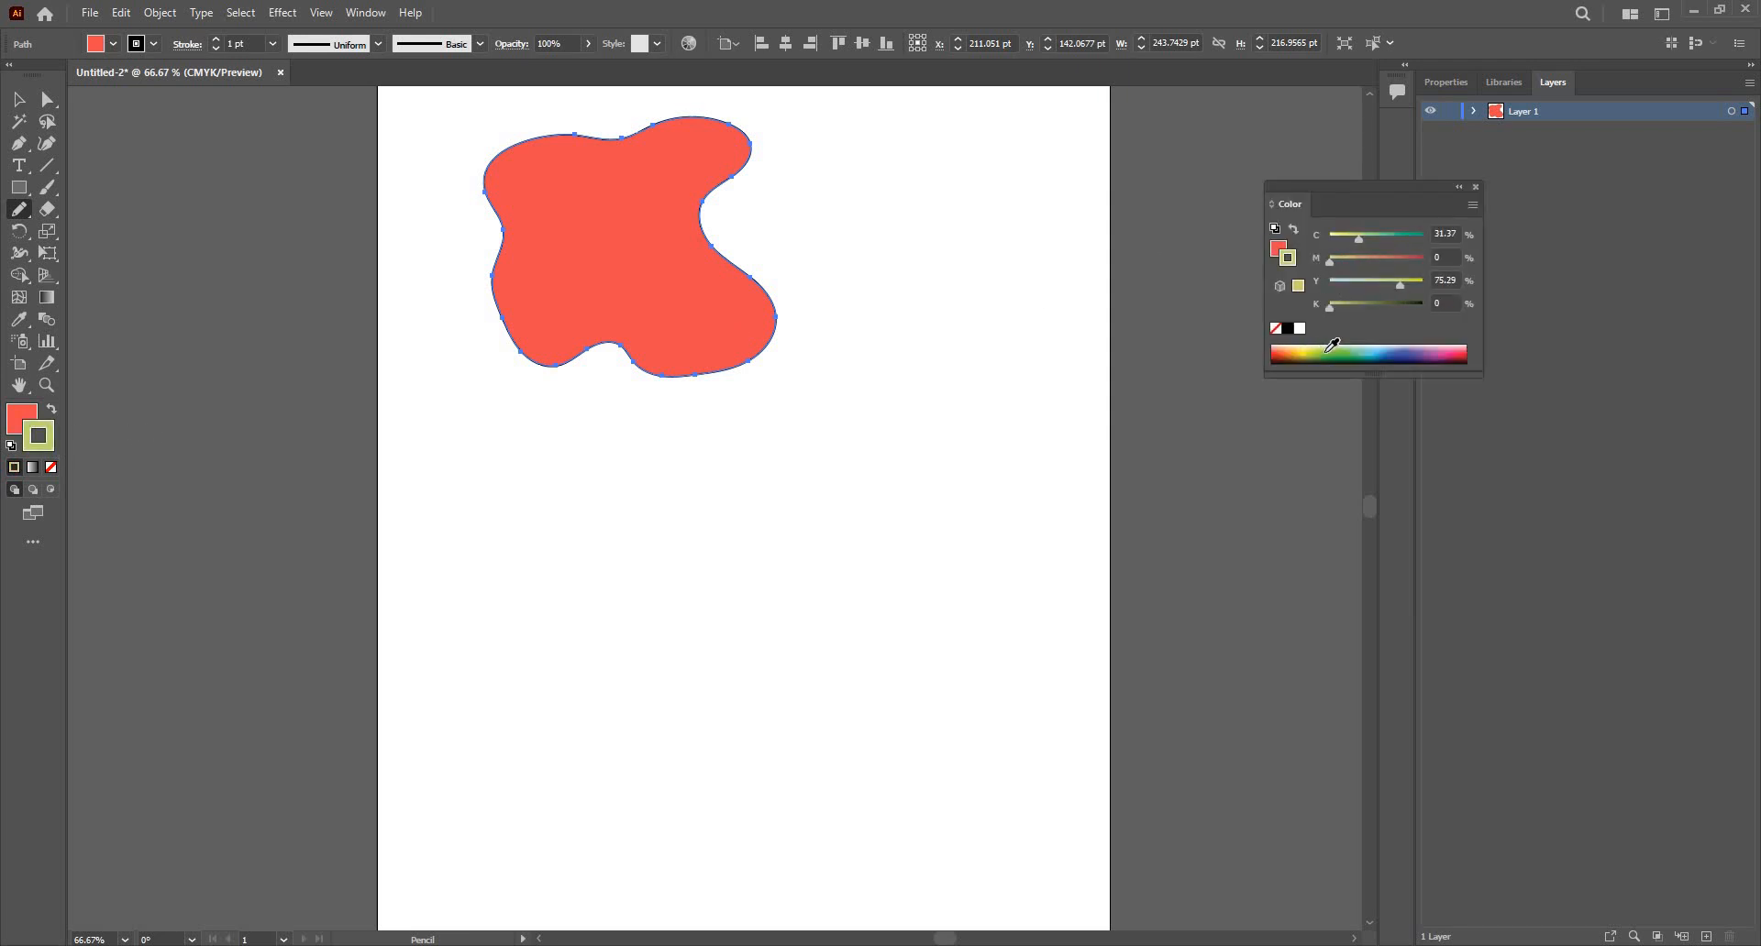
click(216, 40)
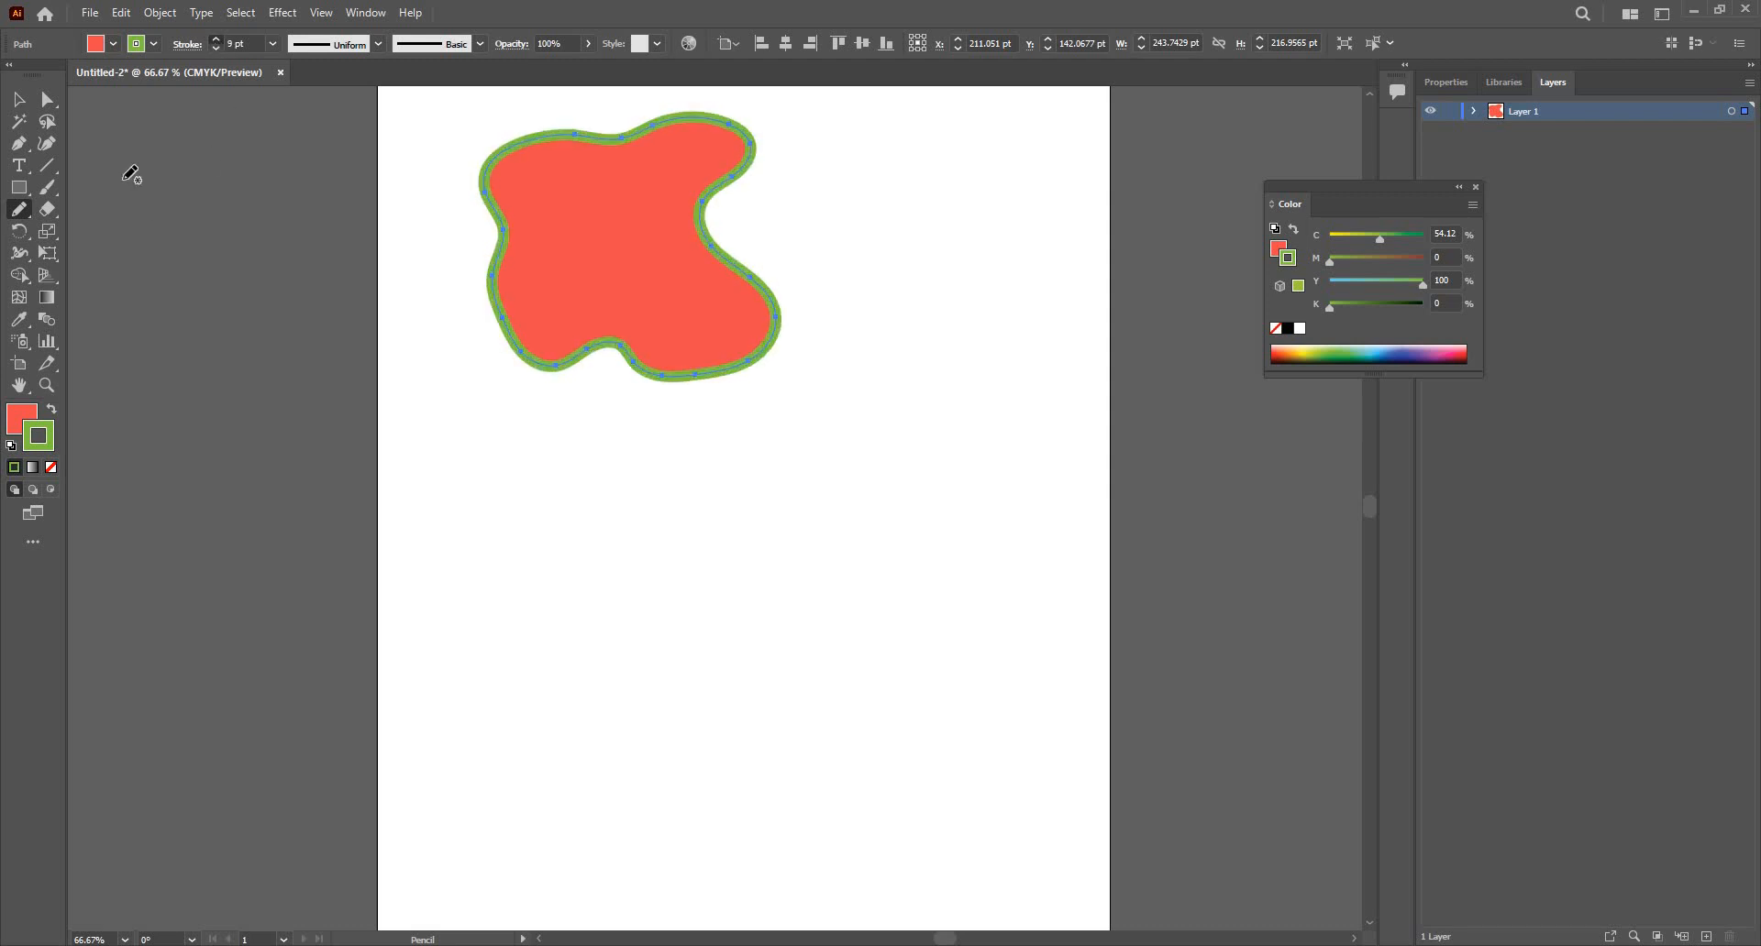
Step: Draw a larger closed, wavy shape about 459 by 304 pt below the first one with the Pencil tool
mouse_move(512, 467)
mouse_down()
mouse_move(657, 488)
mouse_move(797, 622)
mouse_up()
mouse_move(694, 765)
mouse_down()
mouse_move(559, 786)
mouse_move(451, 641)
mouse_move(395, 477)
mouse_move(418, 433)
mouse_move(500, 453)
mouse_move(532, 556)
mouse_up()
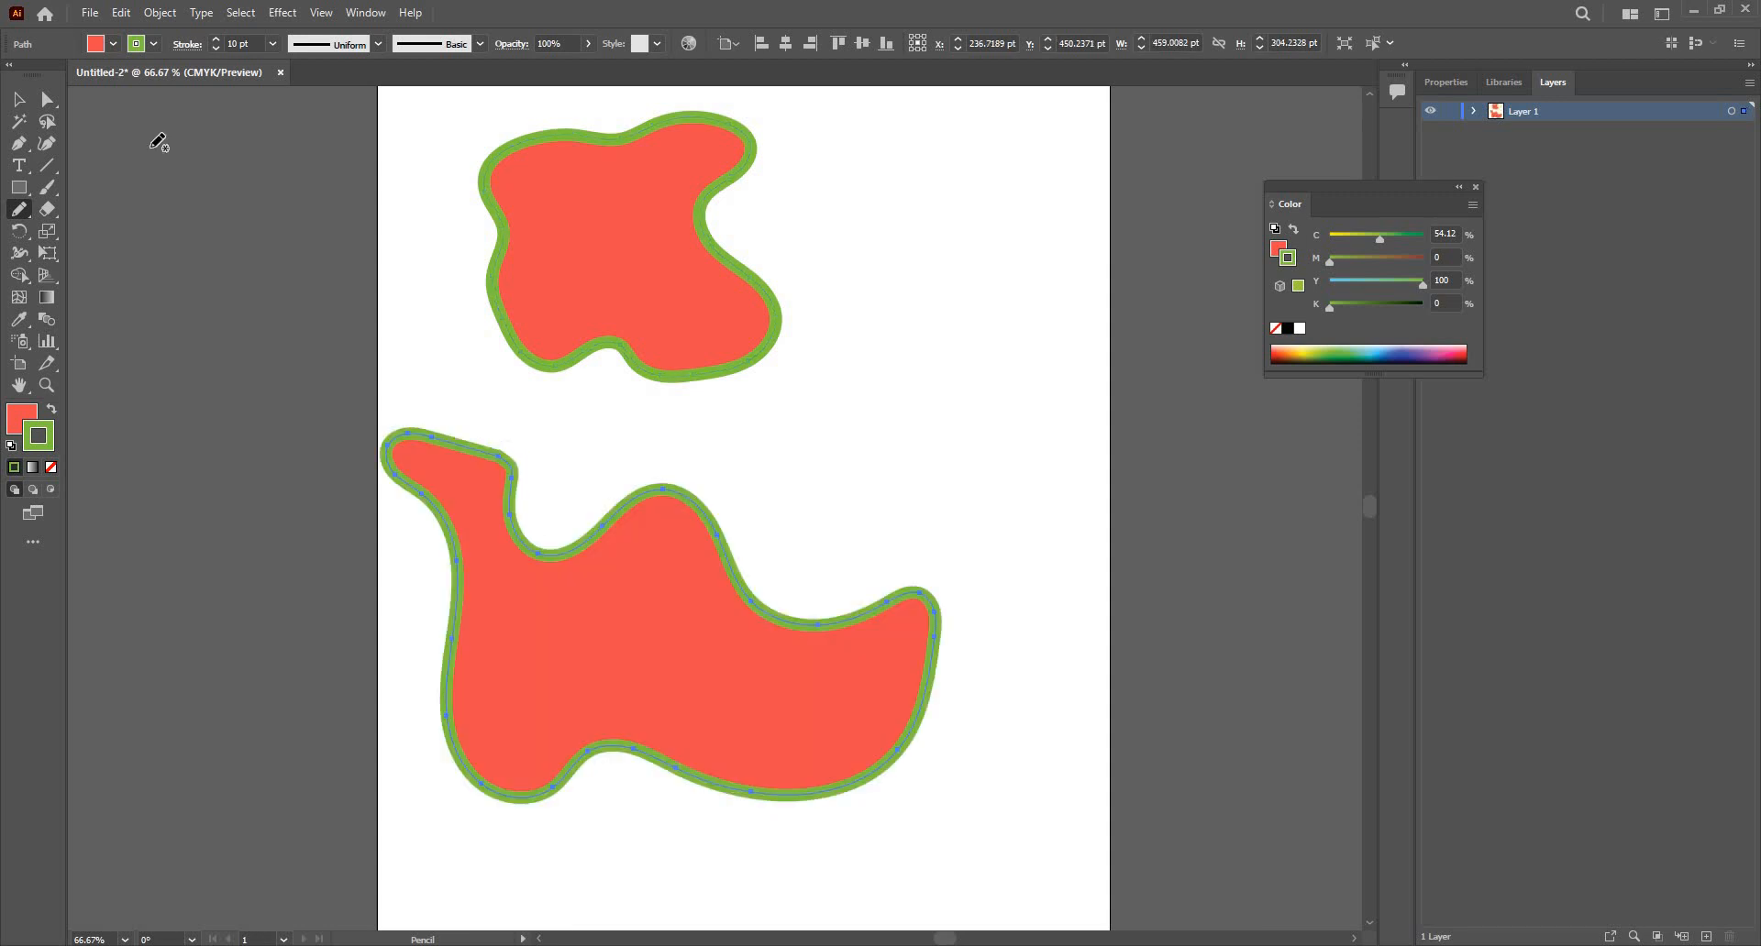
Step: Set the Pencil tool's fidelity to the fully Accurate end of the scale
click(18, 217)
double_click(20, 211)
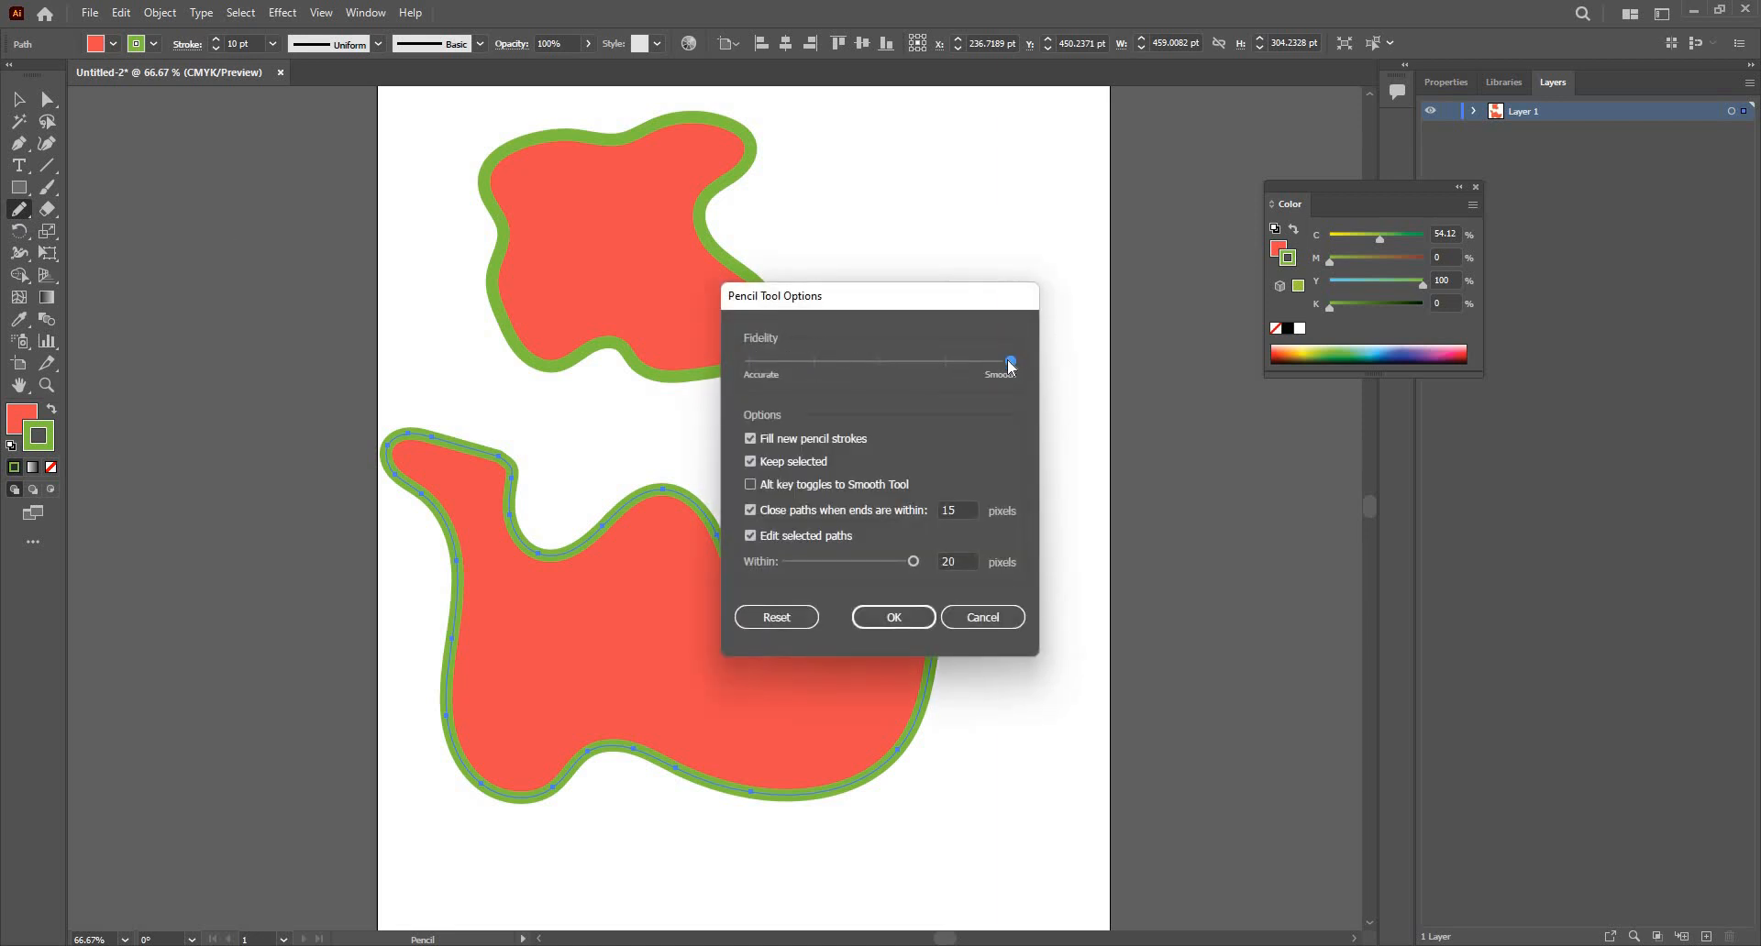
click(882, 363)
click(748, 365)
click(869, 620)
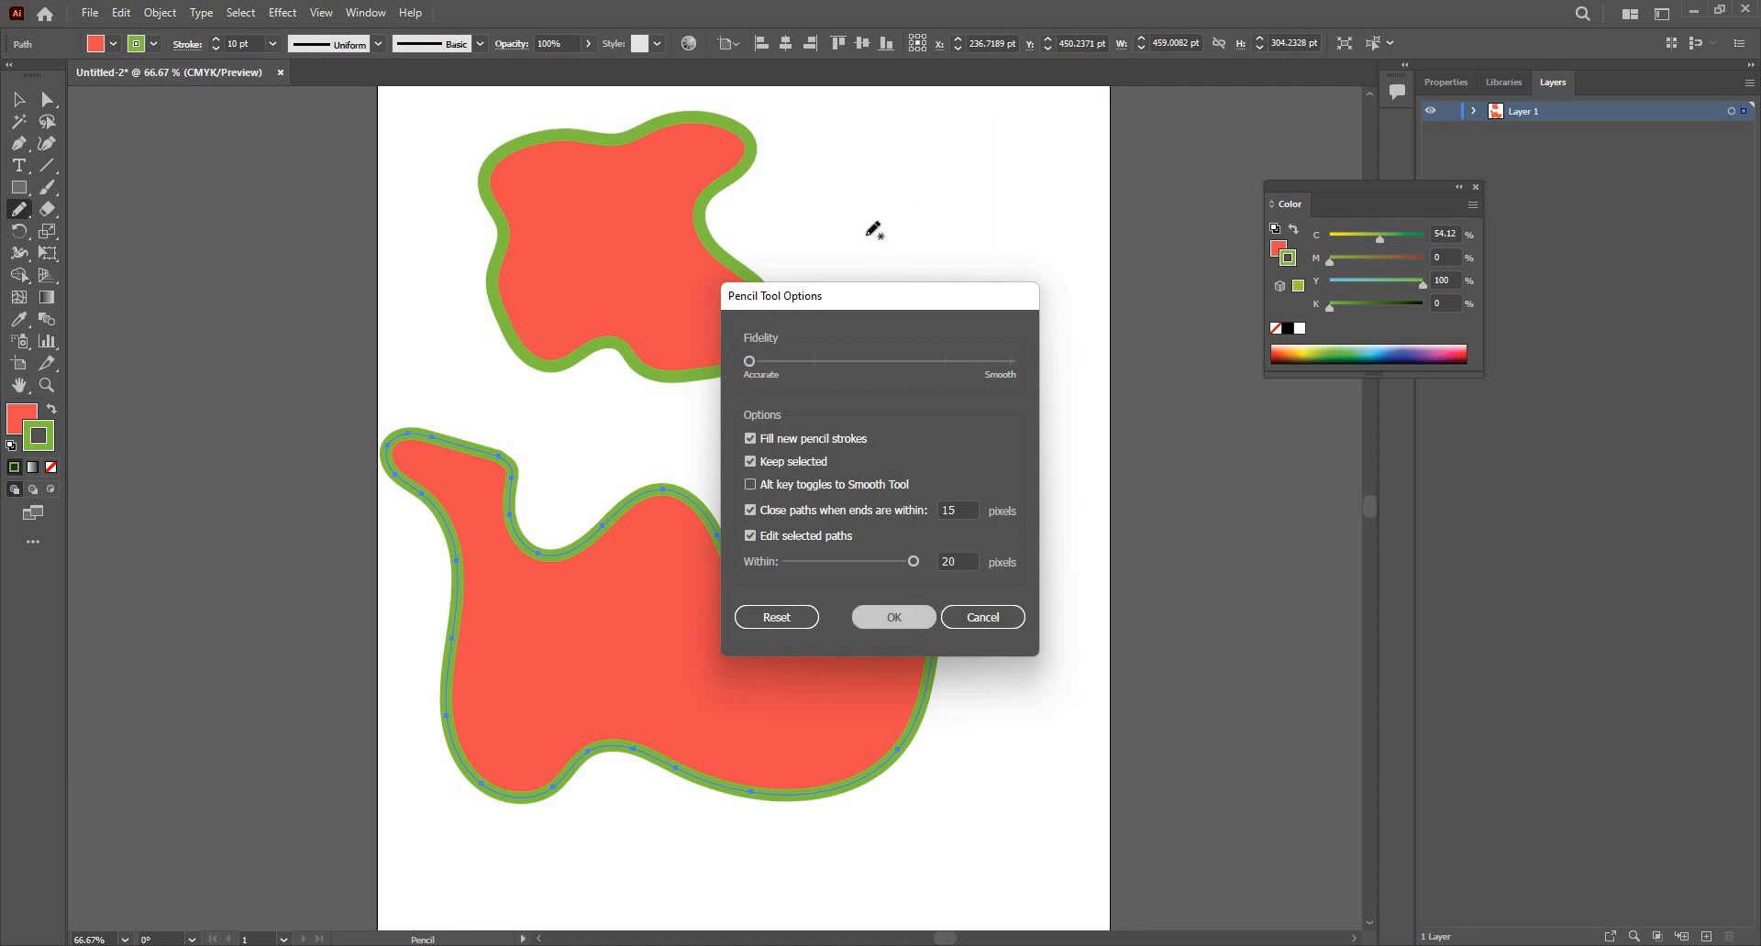
Step: Try out the Pencil with a tall, narrow shape about 54 by 208 pt beside the first shape, and undo it
mouse_move(860, 227)
mouse_down()
mouse_move(862, 458)
mouse_move(822, 349)
mouse_move(819, 242)
mouse_move(858, 203)
mouse_move(886, 253)
mouse_move(823, 243)
mouse_up()
scroll(936, 240, up, 2)
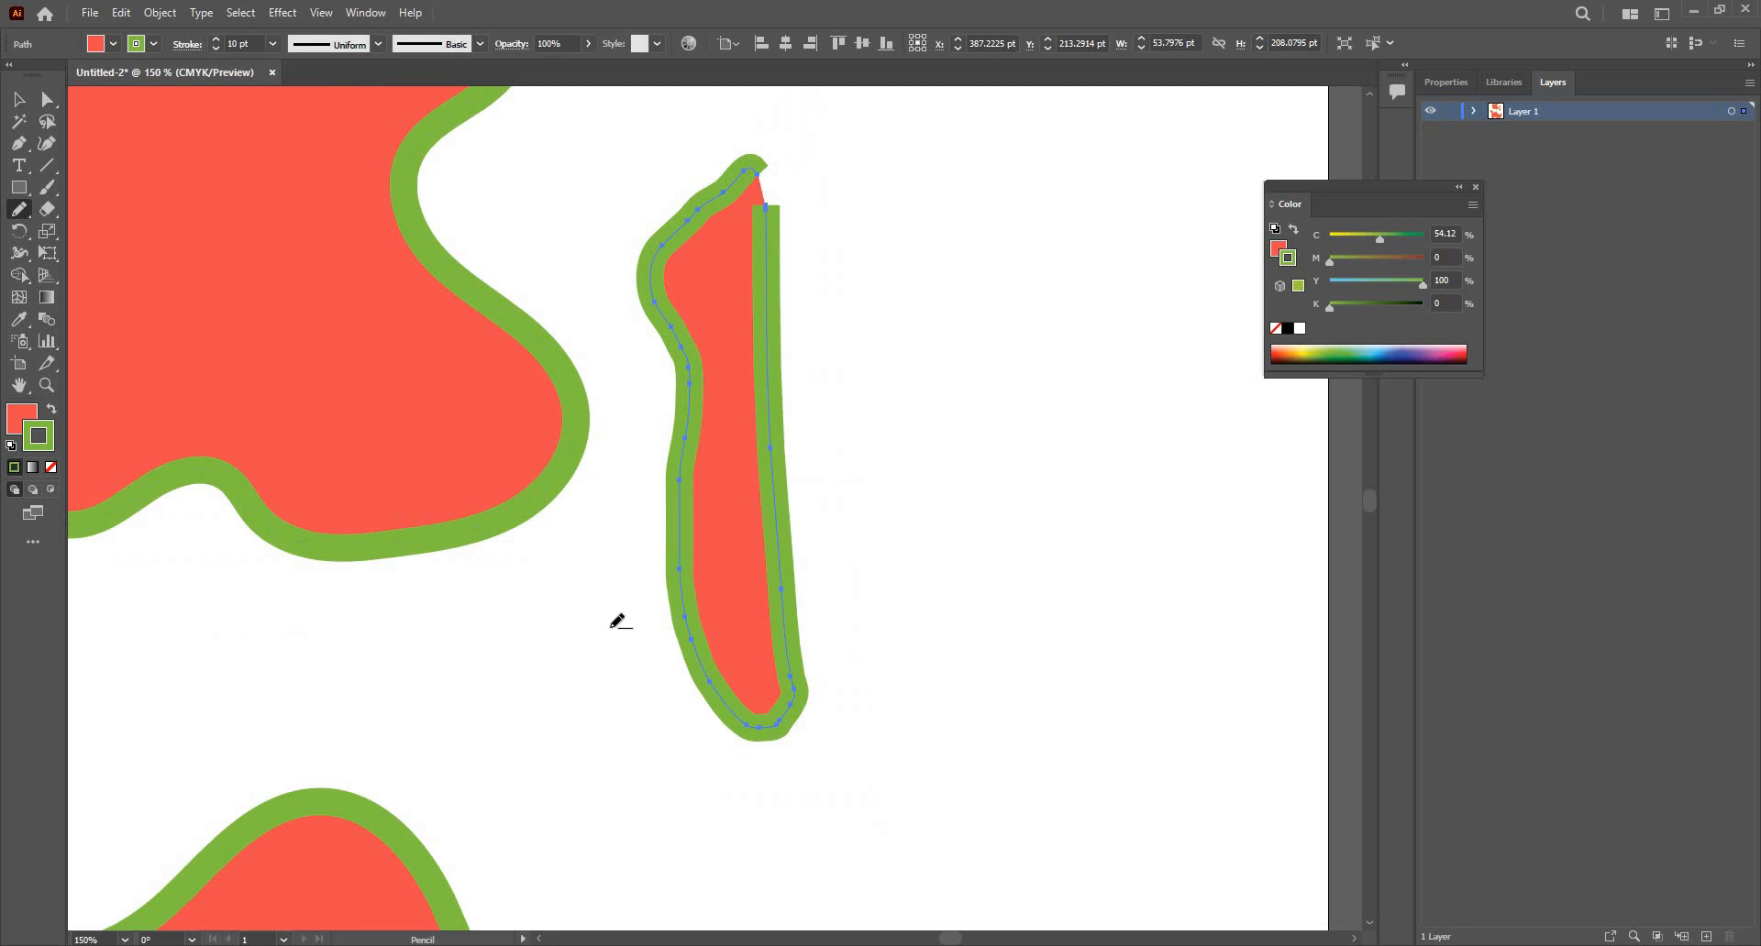
scroll(678, 532, down, 1)
scroll(717, 486, down, 2)
key(ctrl+z)
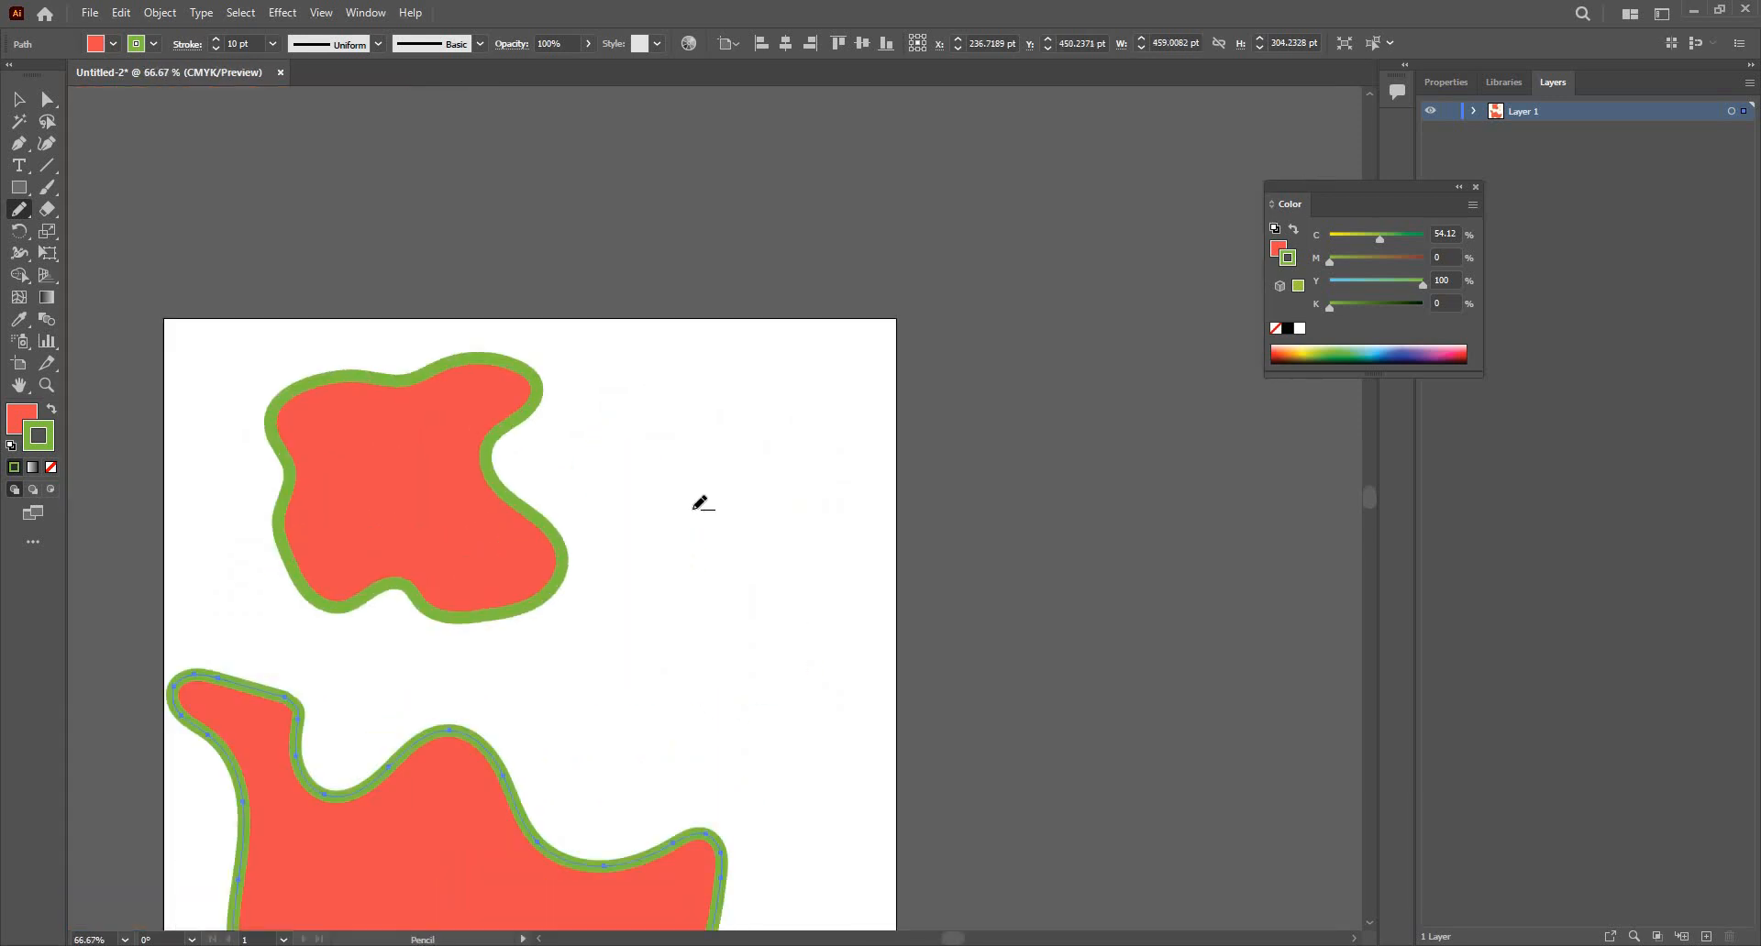
Step: Draw a small closed Pencil shape about 132 by 108 pt beside the first shape and move it down about 106 pt
scroll(652, 397, up, 1)
scroll(692, 312, up, 2)
mouse_move(694, 301)
mouse_down()
mouse_move(692, 554)
mouse_move(817, 491)
mouse_move(943, 331)
mouse_move(834, 277)
mouse_move(699, 299)
mouse_up()
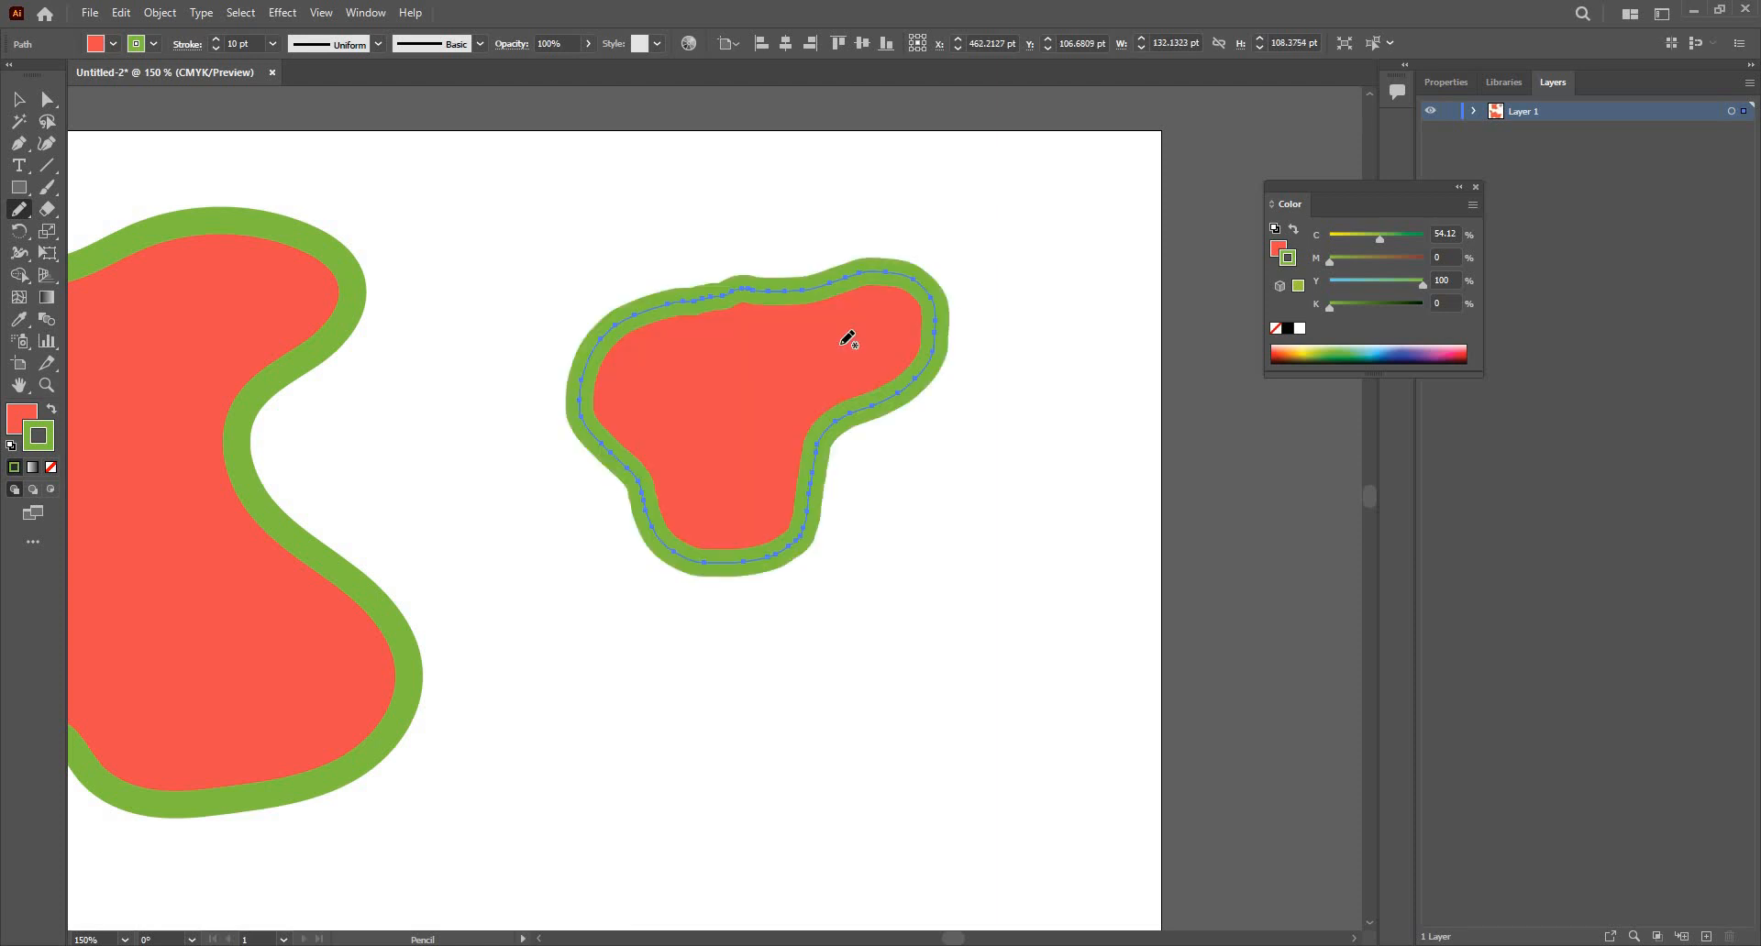
key(v)
scroll(690, 444, down, 4)
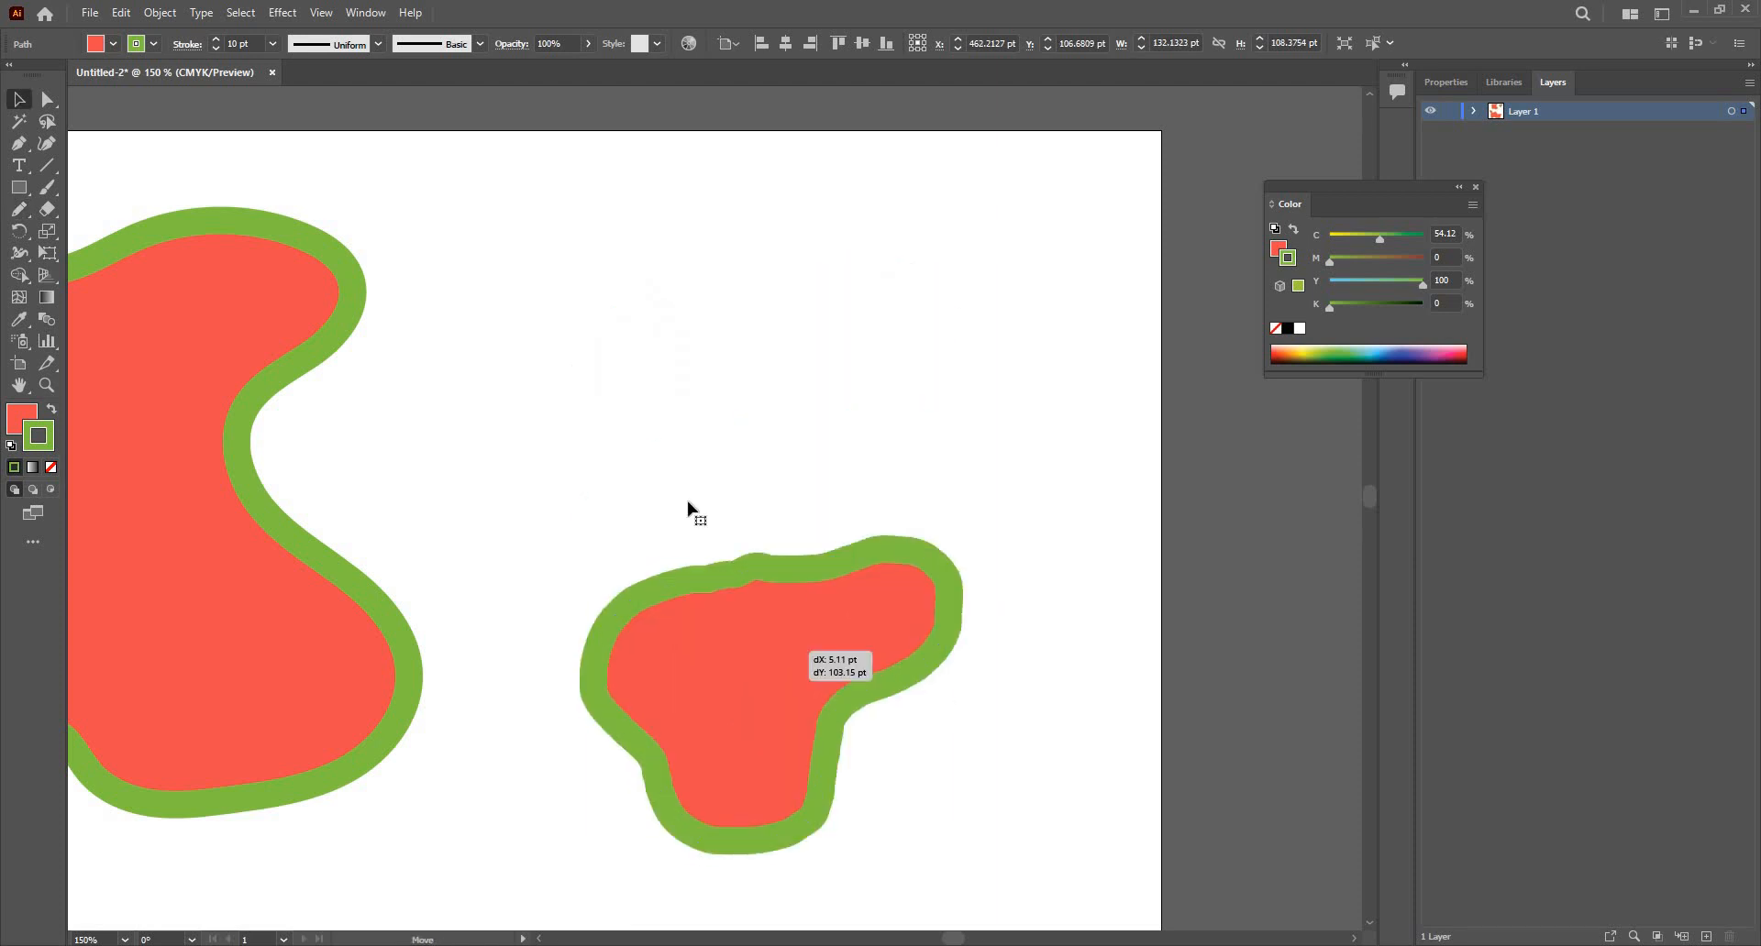
scroll(721, 534, up, 2)
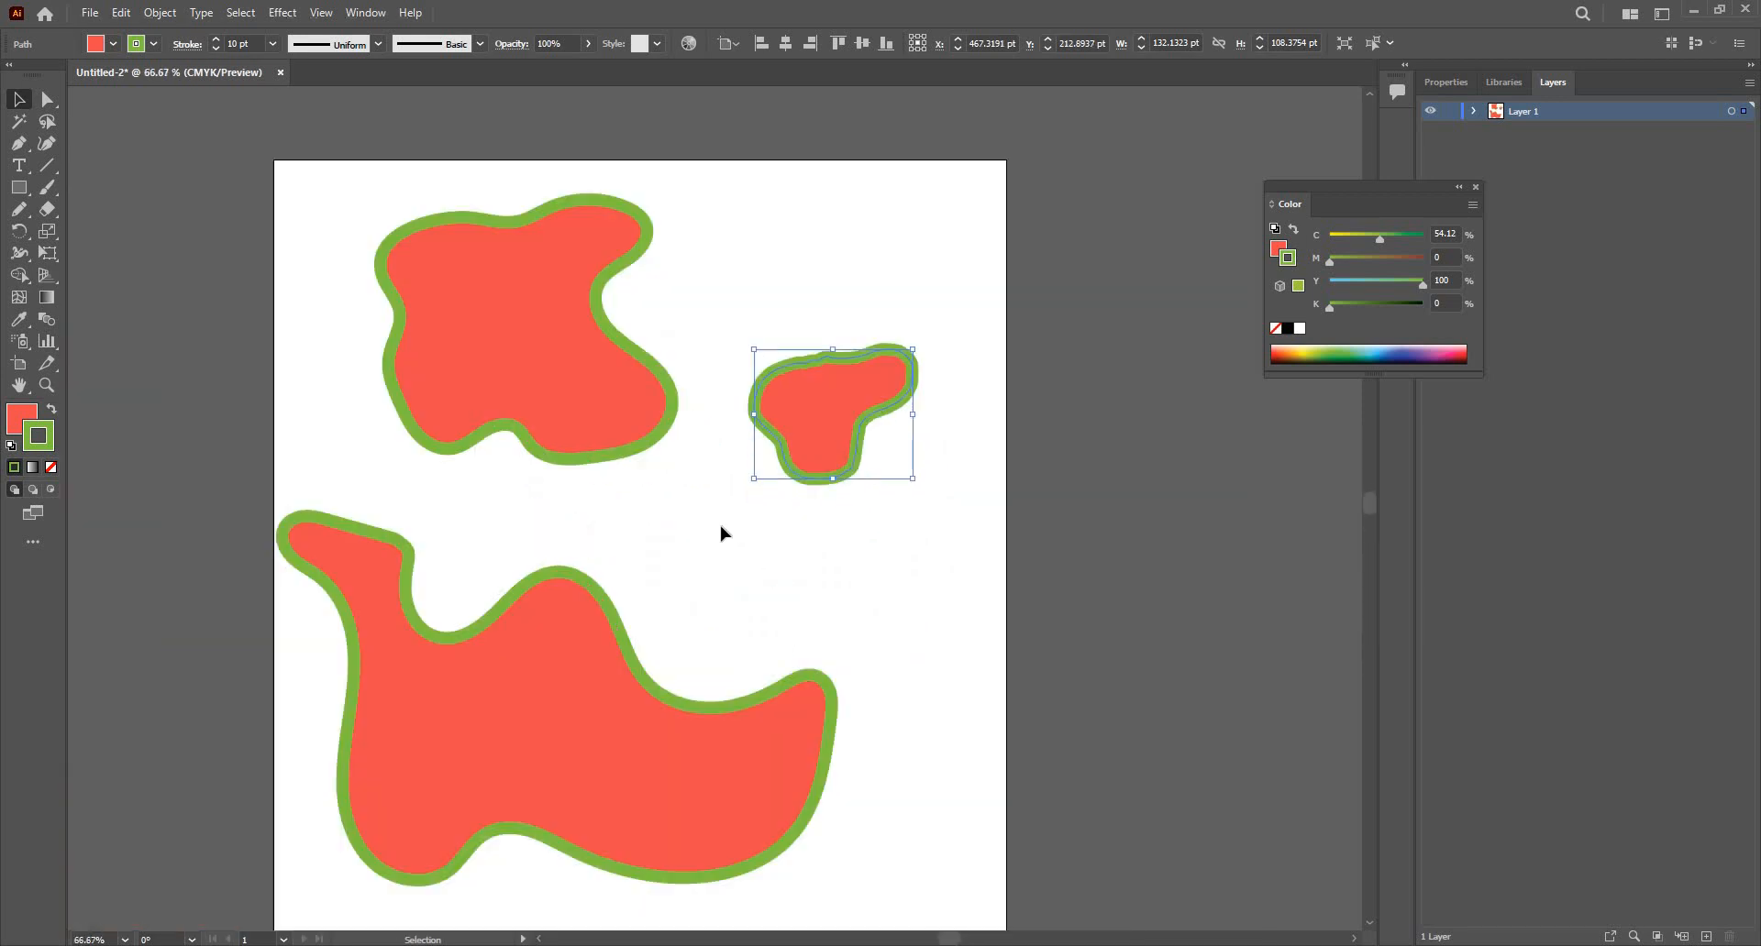
Step: Delete all the drawn shapes from the artboard
click(825, 325)
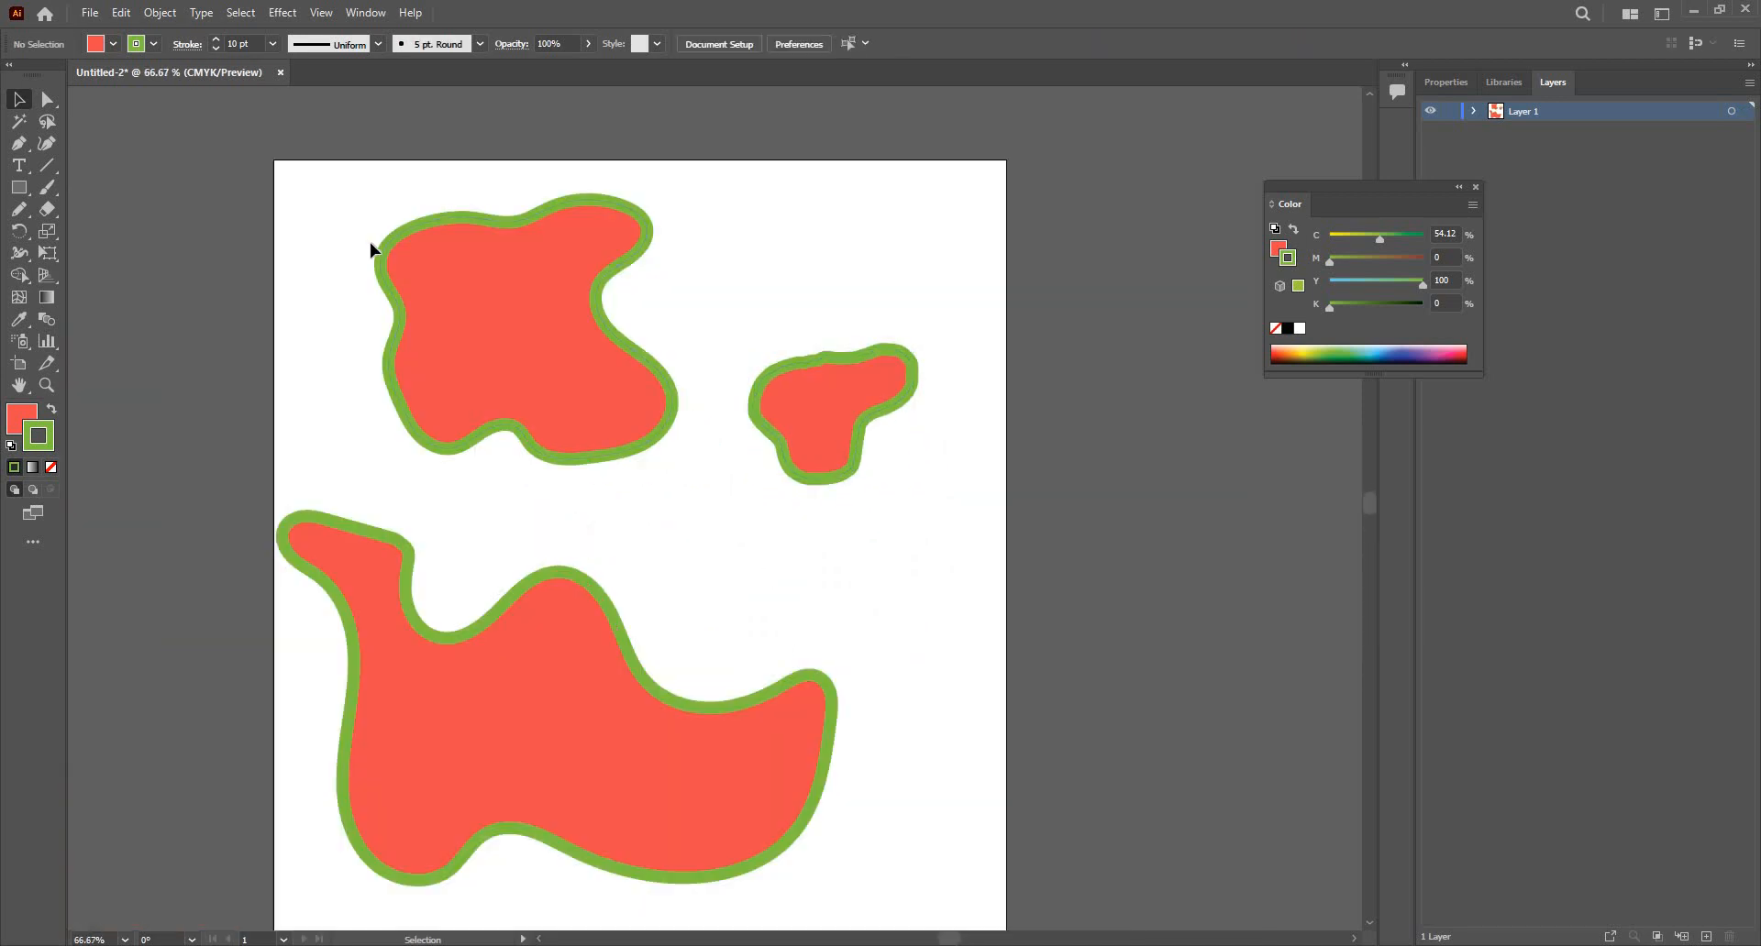
scroll(865, 690, down, 1)
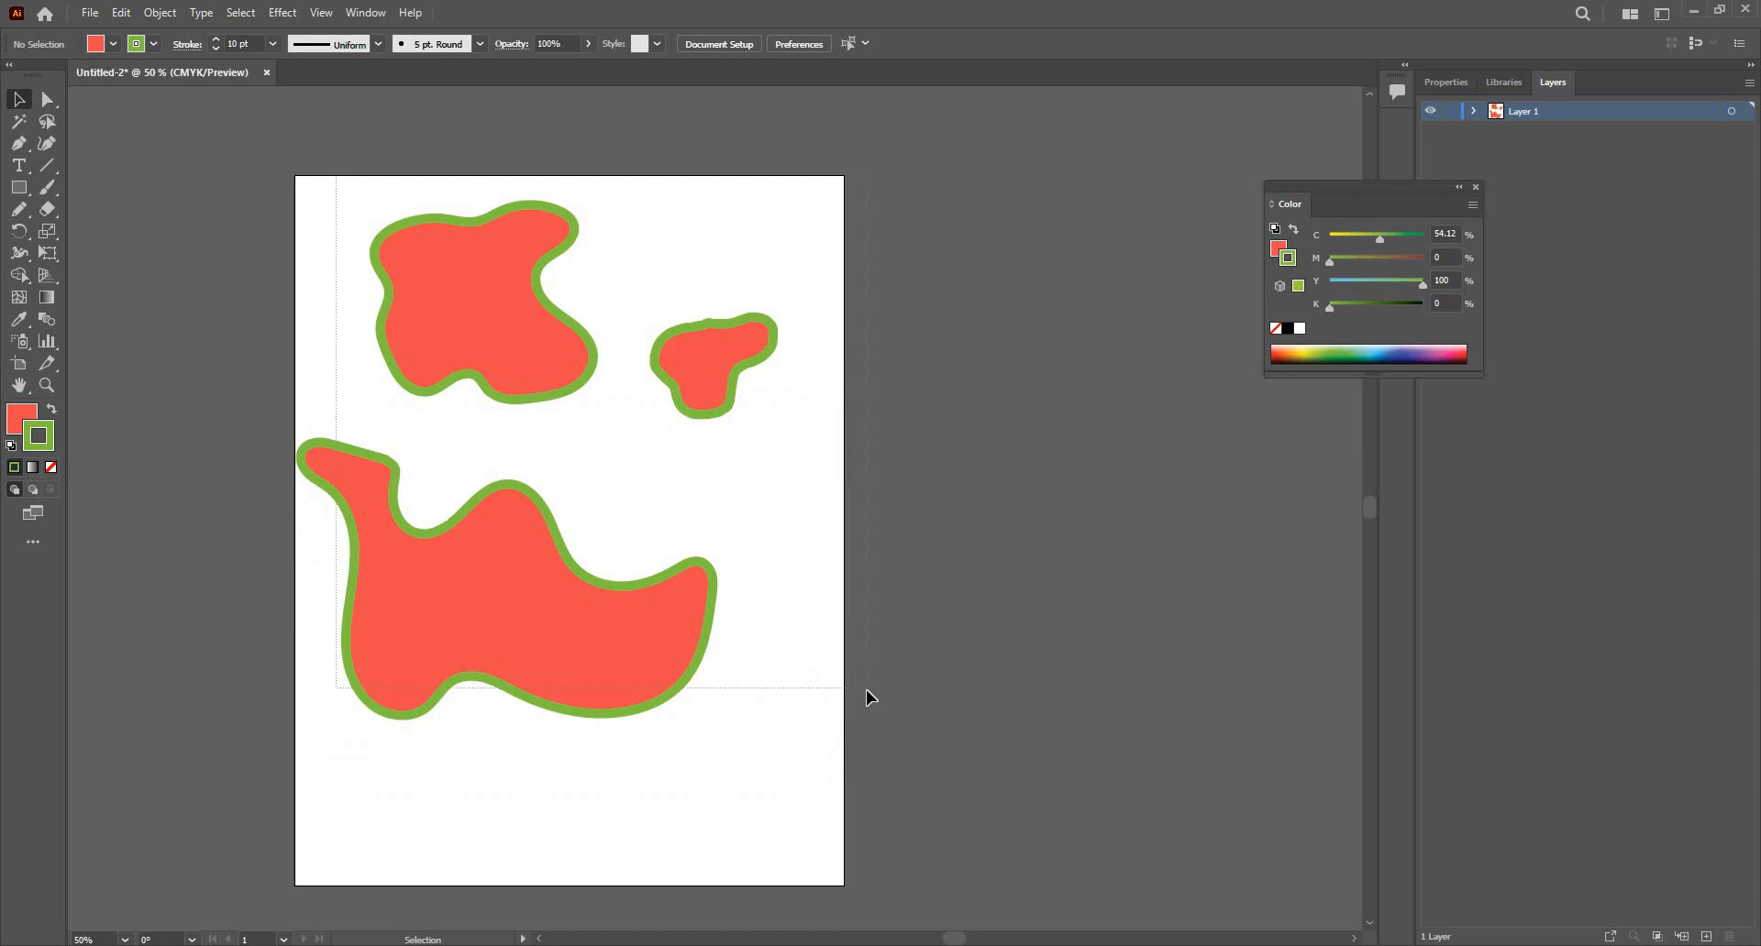
key(ctrl+a)
key(Delete)
scroll(482, 458, up, 1)
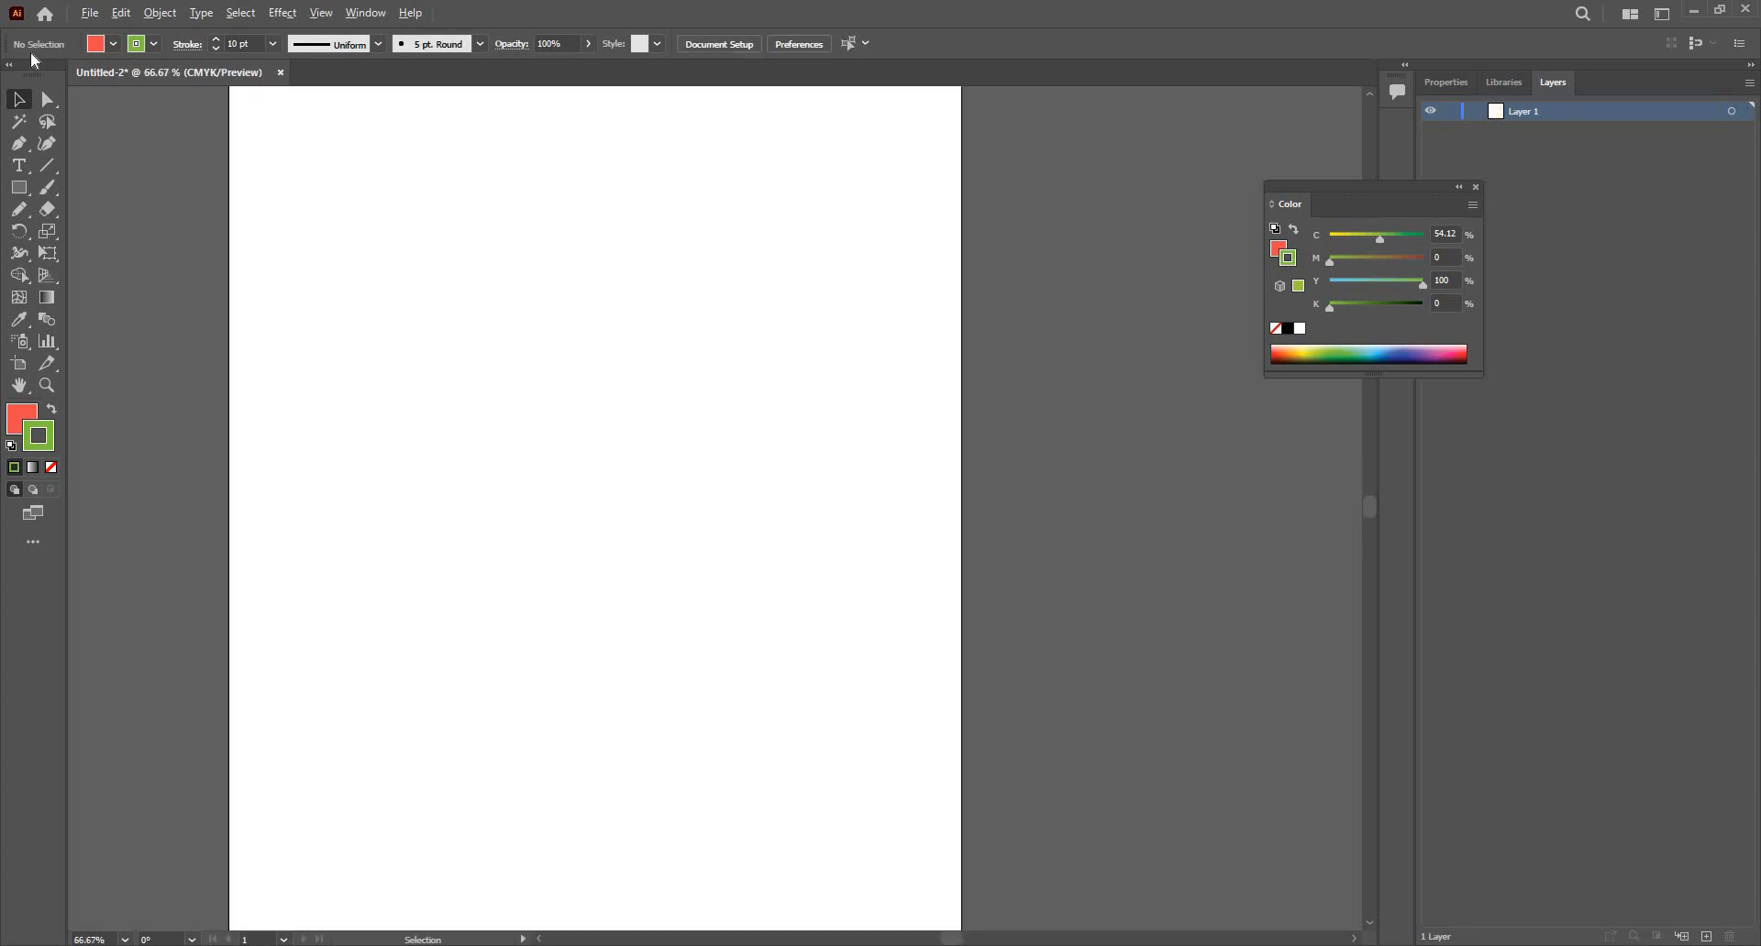
Step: Set the Pencil tool's fidelity to the midpoint between Accurate and Smooth
click(29, 215)
right_click(11, 217)
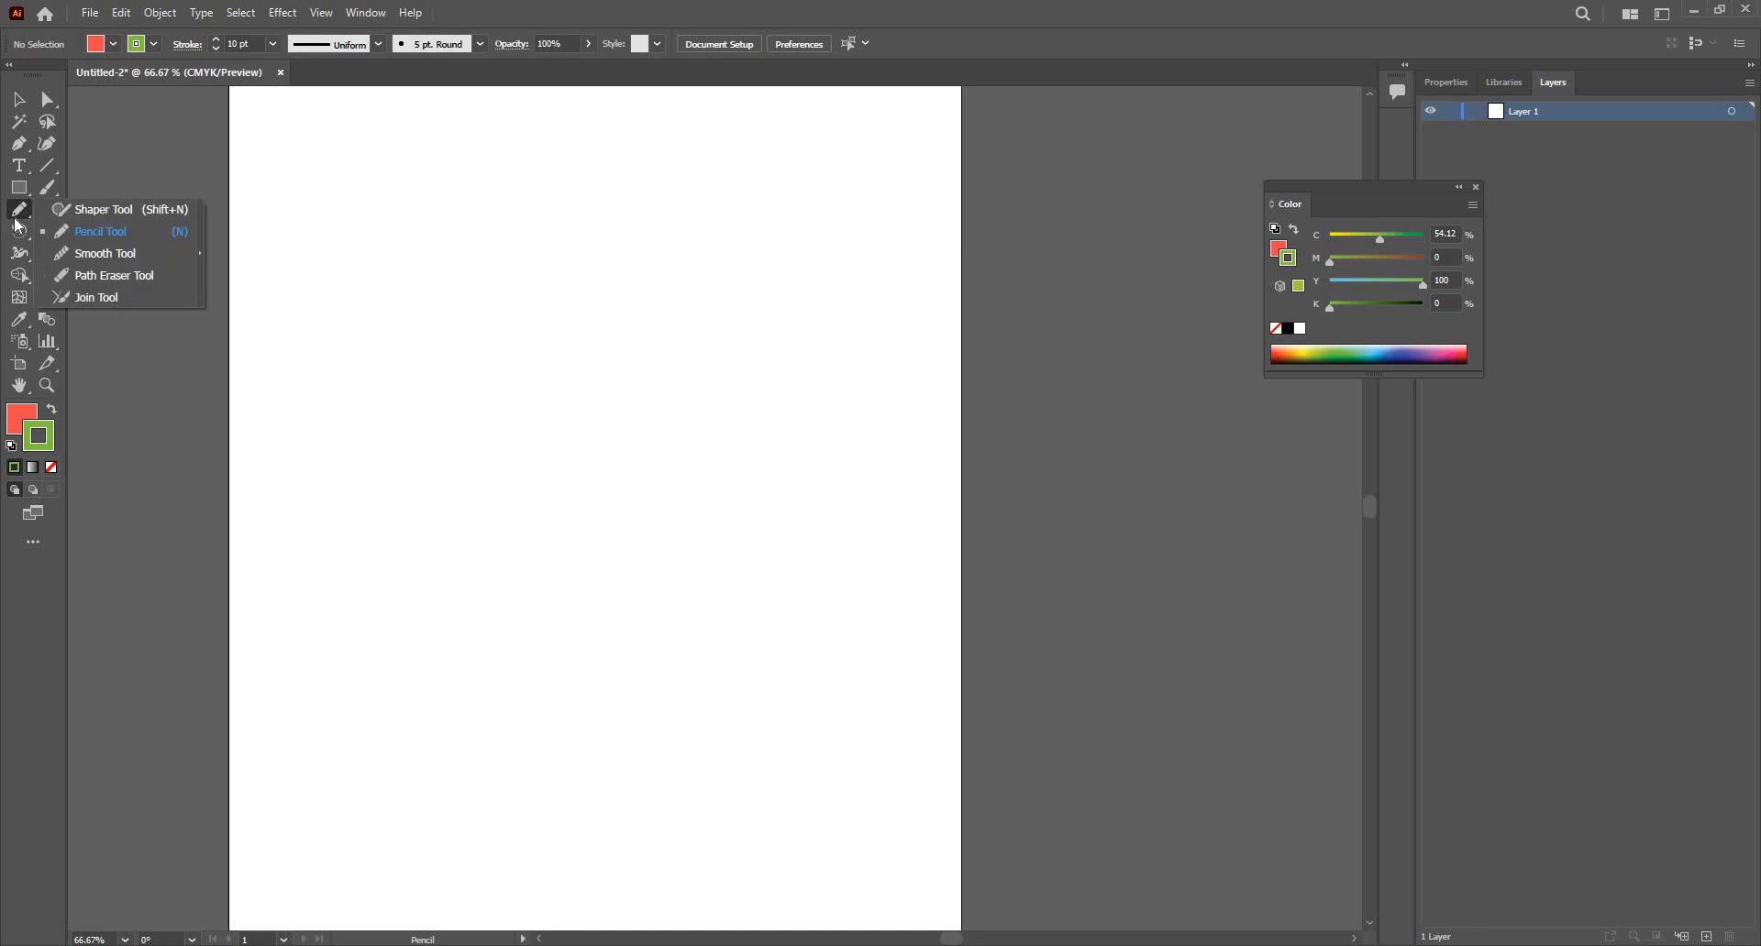
double_click(18, 223)
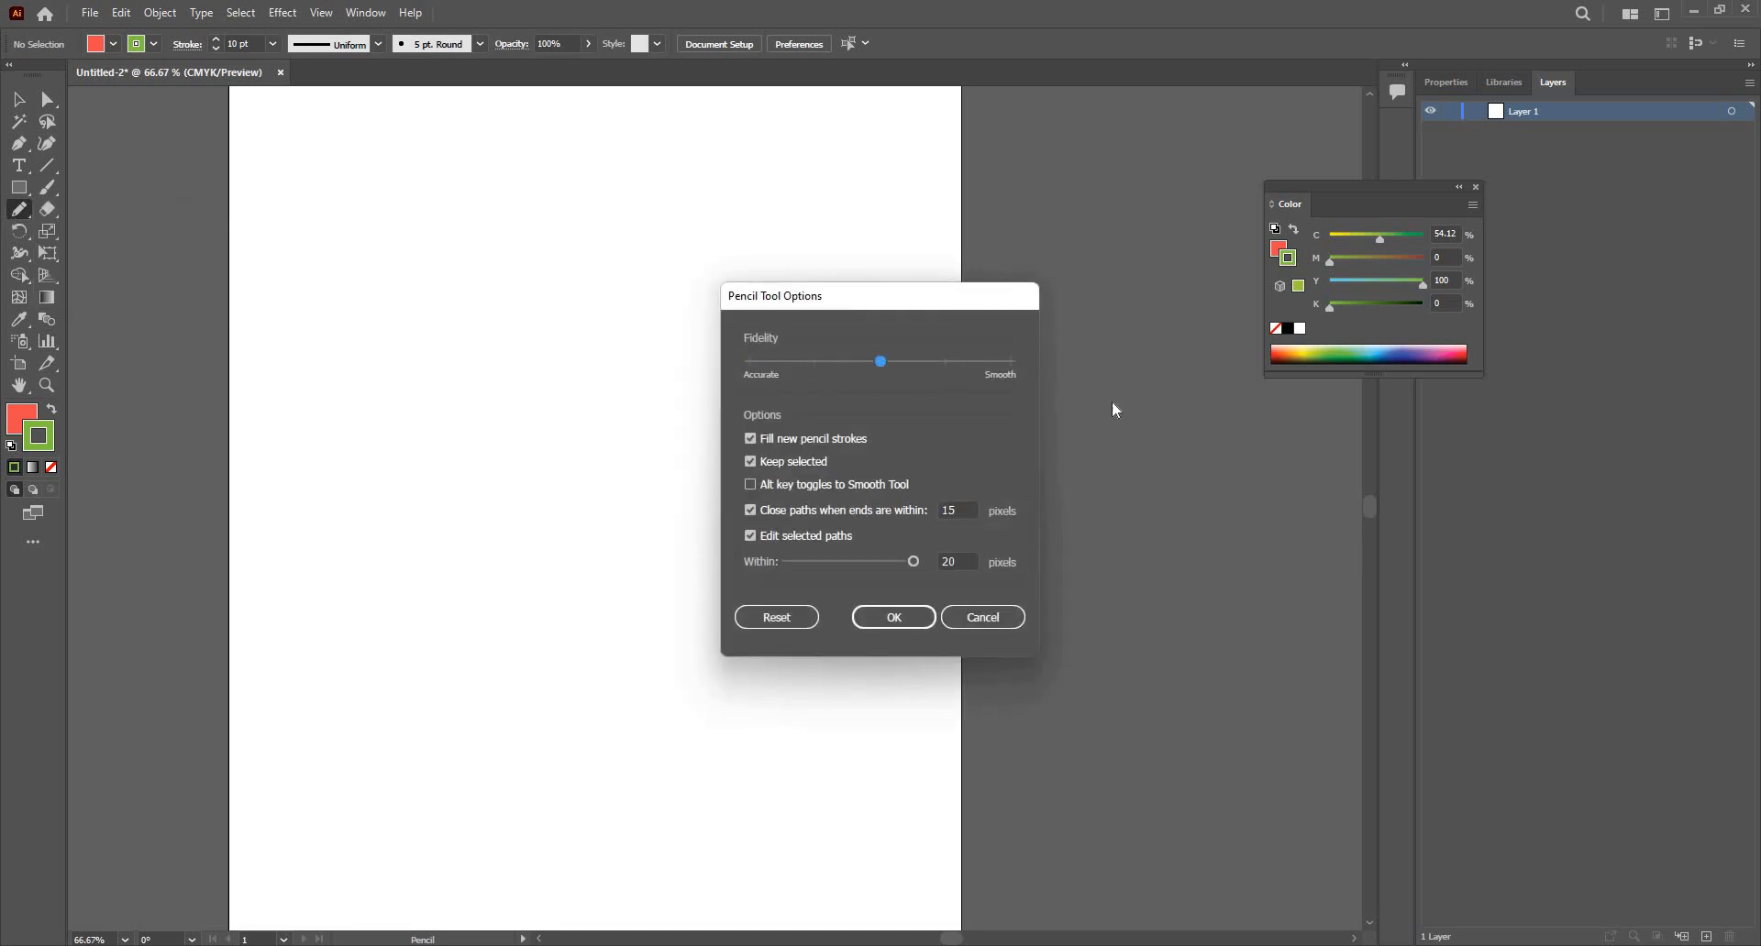
click(894, 617)
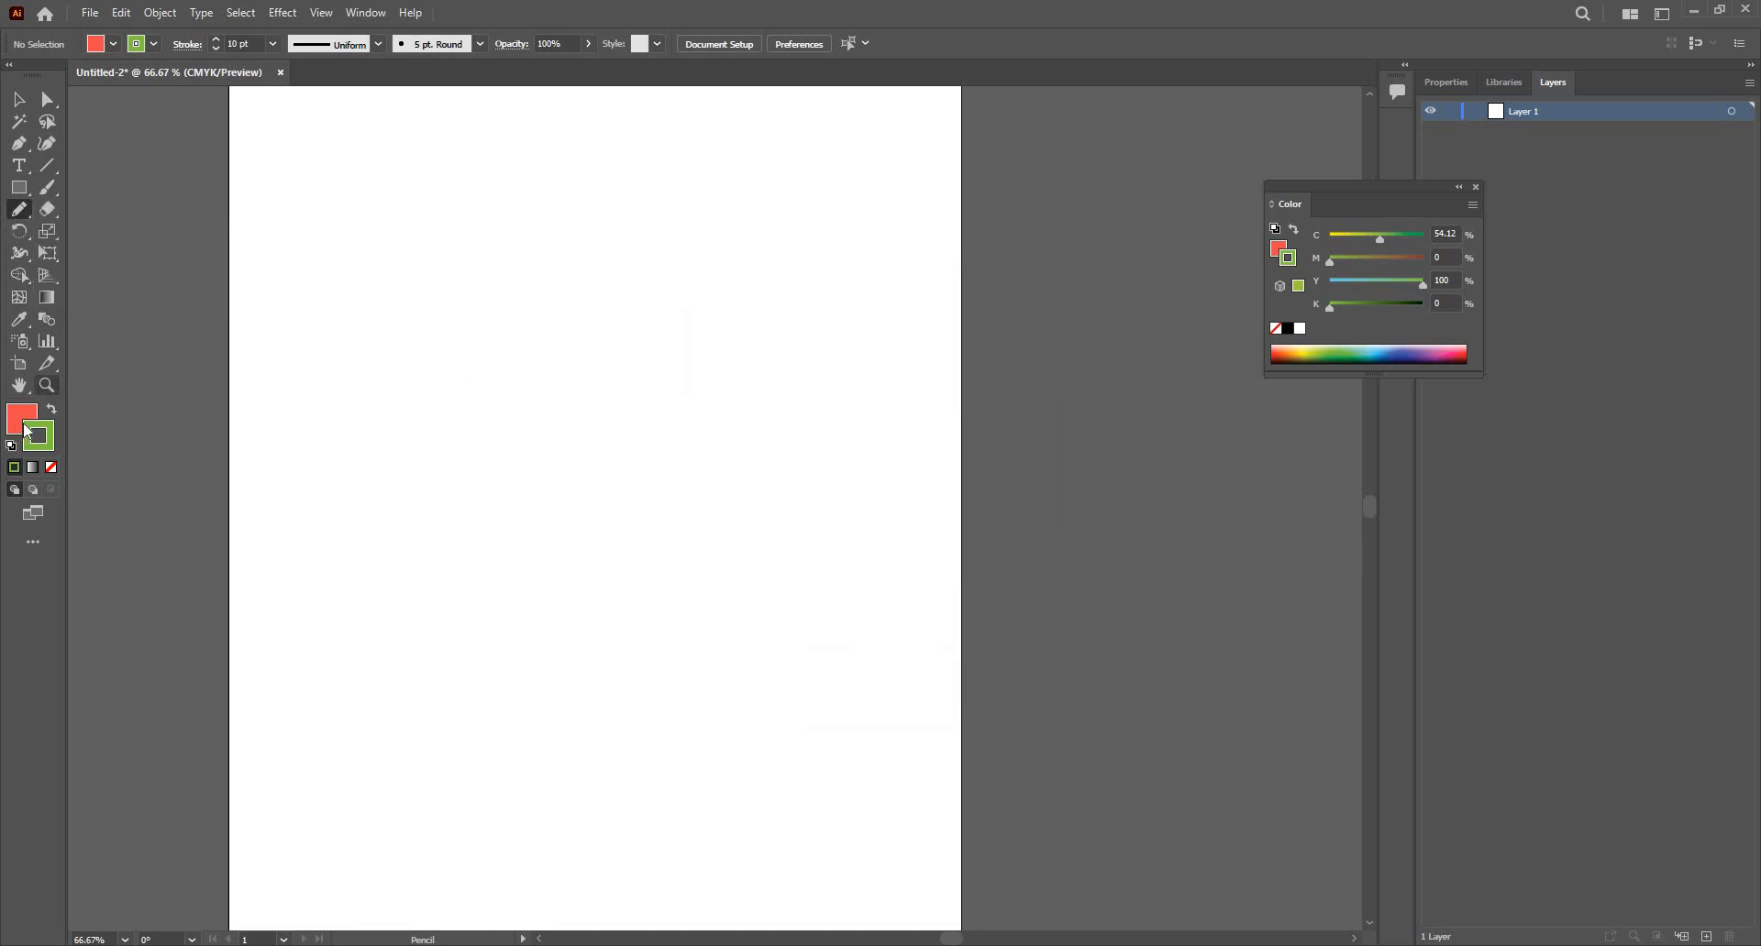
Step: Restore the default white fill and 1 pt black stroke, and handwrite "Illustrator" in cursive about 400 by 84 pt on the upper artboard
click(12, 446)
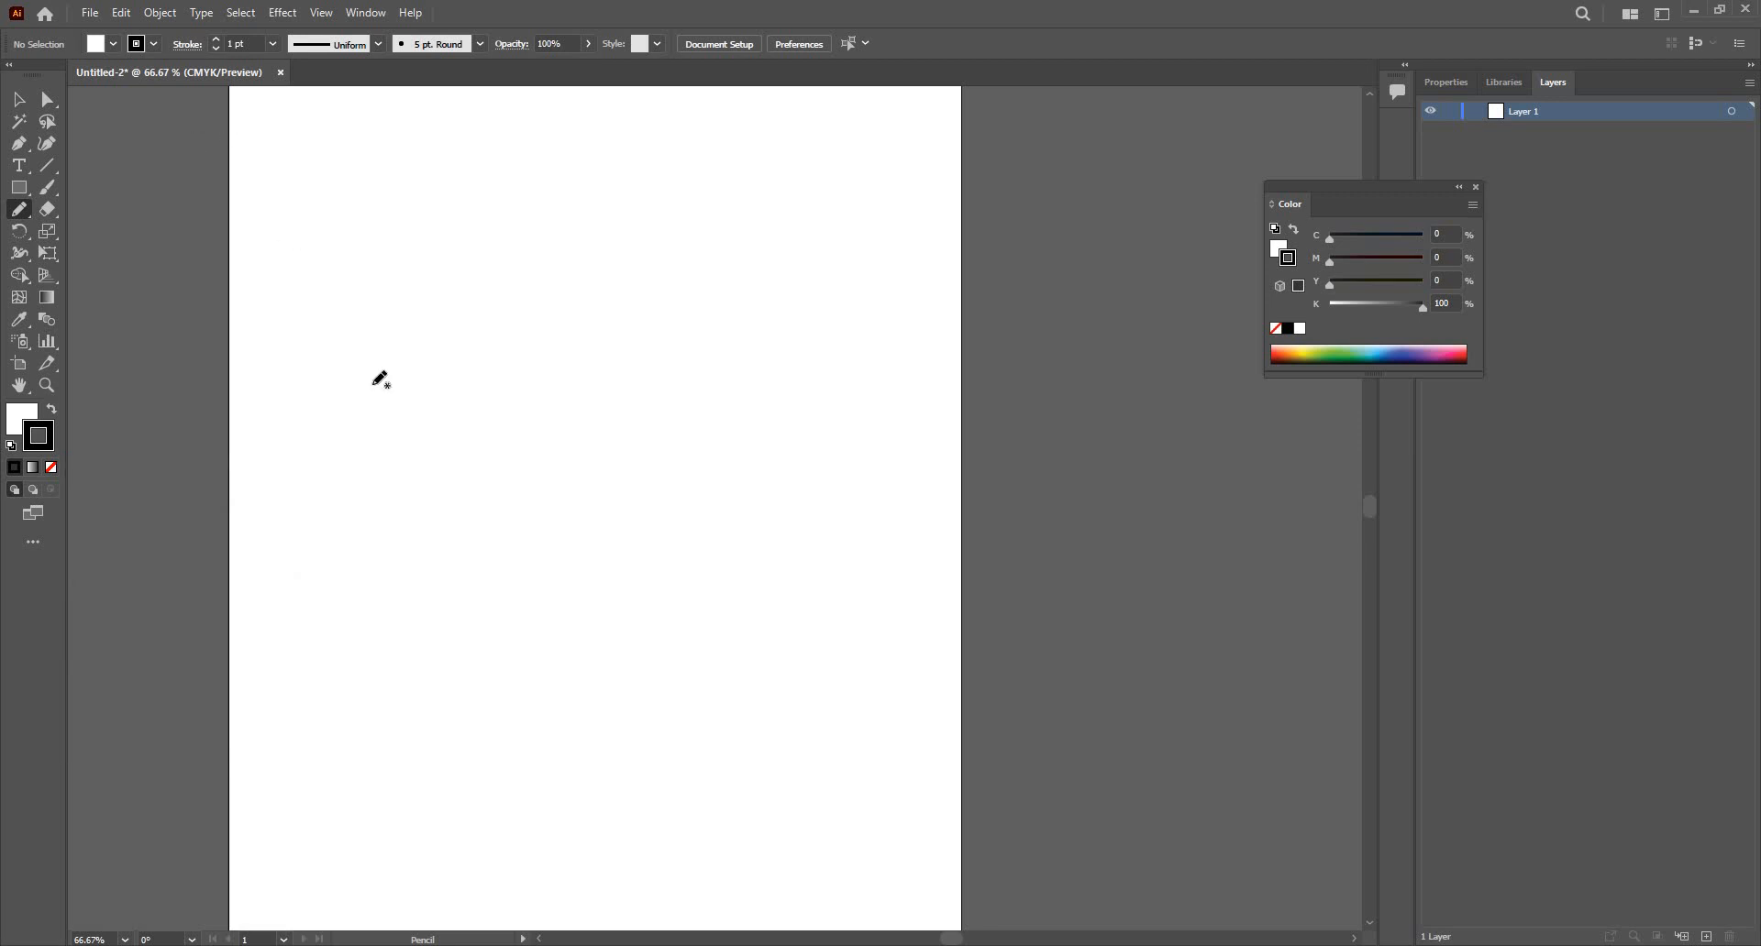
key(ctrl+minus)
key(ctrl+plus)
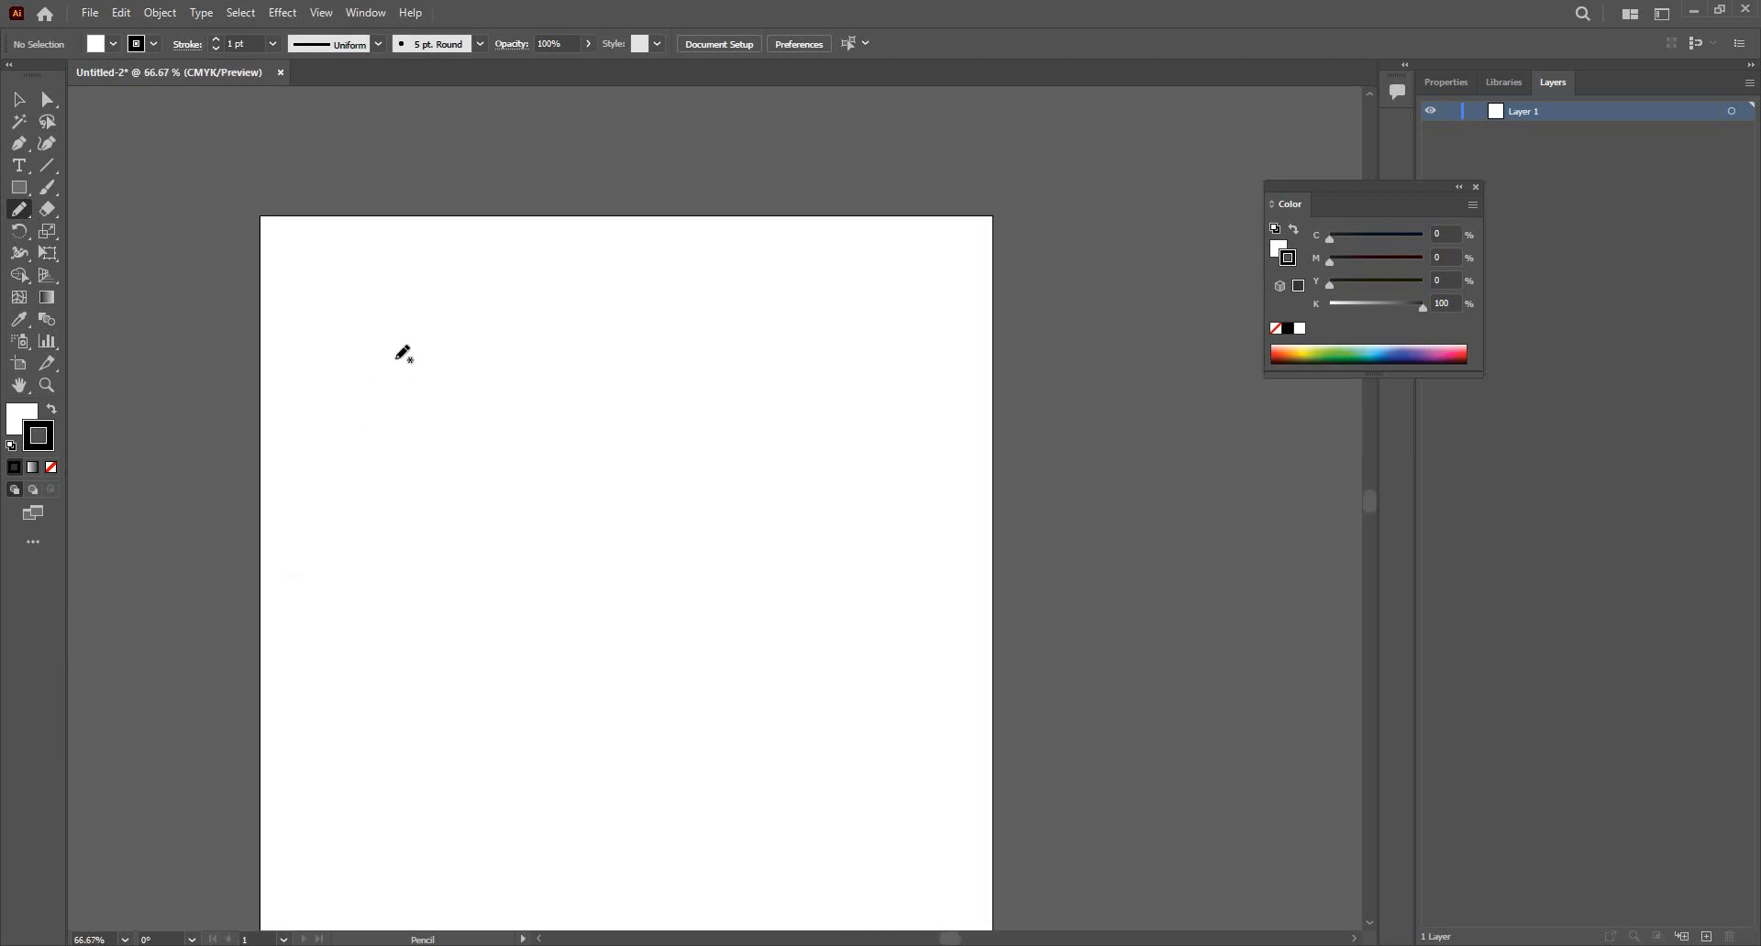
mouse_move(377, 379)
mouse_down()
mouse_move(385, 355)
mouse_move(383, 383)
mouse_up()
mouse_move(367, 443)
mouse_down()
mouse_move(357, 427)
mouse_move(391, 434)
mouse_move(427, 382)
mouse_move(425, 345)
mouse_move(418, 383)
mouse_move(447, 429)
mouse_up()
mouse_move(468, 373)
mouse_down()
mouse_move(459, 346)
mouse_move(459, 412)
mouse_move(483, 432)
mouse_move(499, 402)
mouse_move(510, 420)
mouse_move(531, 400)
mouse_move(532, 428)
mouse_move(560, 383)
mouse_move(578, 409)
mouse_move(610, 378)
mouse_move(630, 428)
mouse_up()
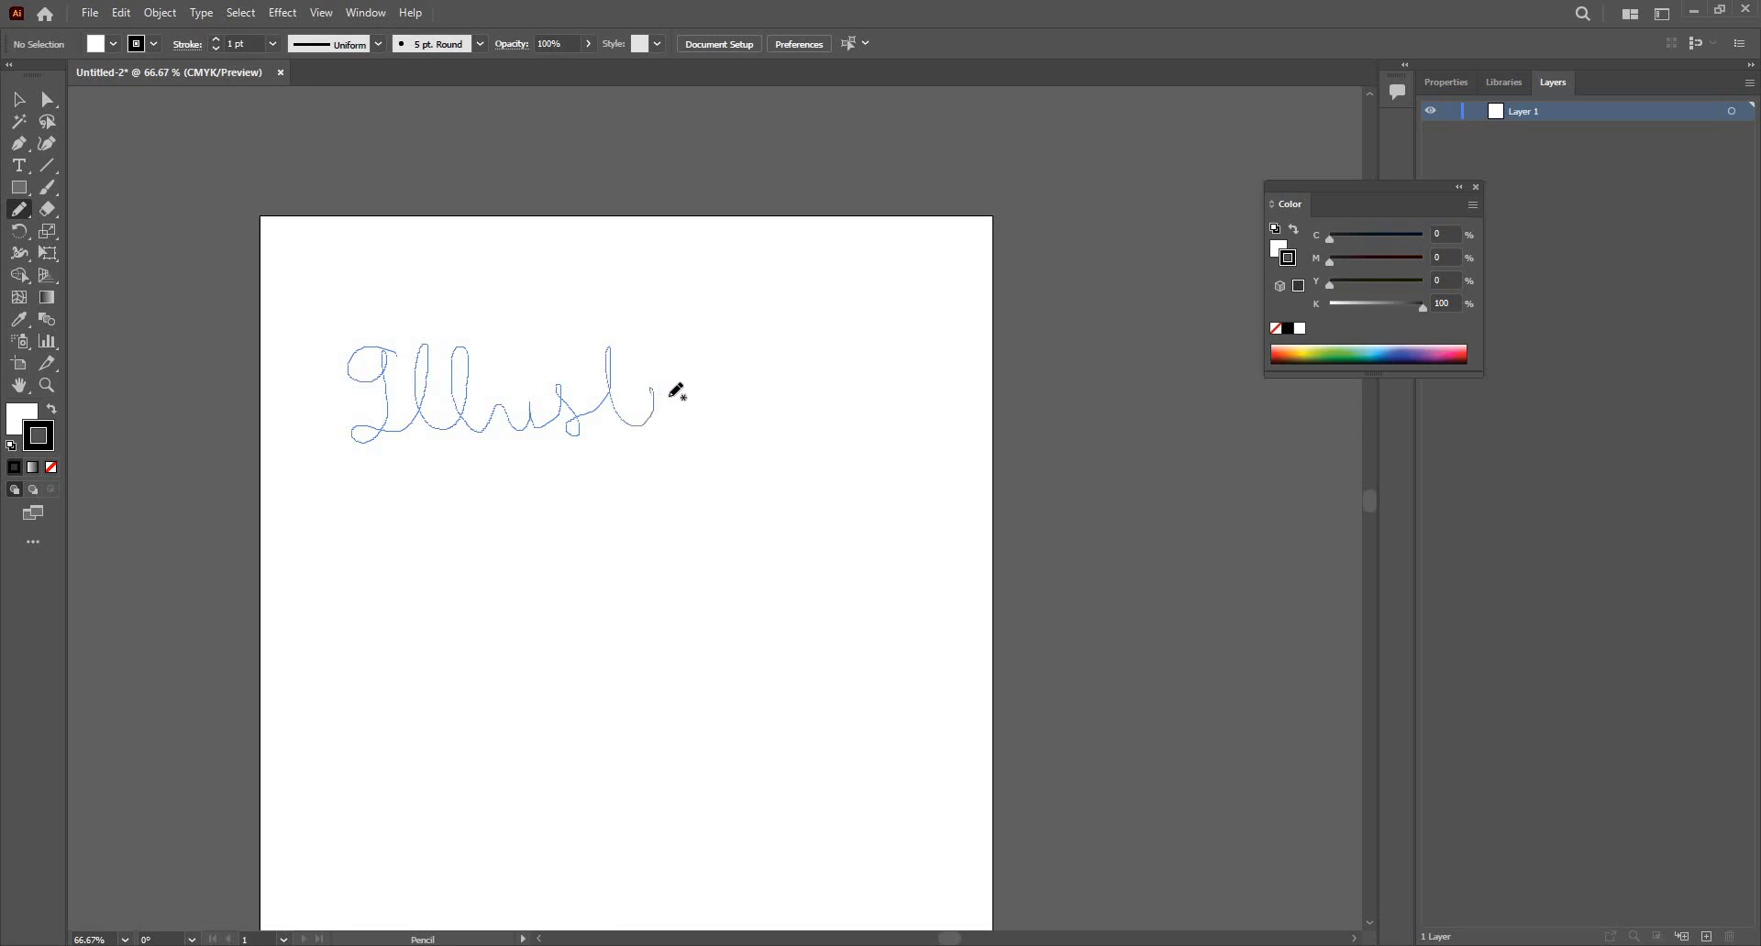
mouse_move(668, 398)
mouse_down()
mouse_move(667, 420)
mouse_move(692, 400)
mouse_move(695, 415)
mouse_move(714, 386)
mouse_move(716, 417)
mouse_move(734, 414)
mouse_up()
mouse_move(734, 347)
mouse_down()
mouse_move(752, 412)
mouse_move(770, 386)
mouse_move(771, 413)
mouse_move(786, 404)
mouse_move(773, 387)
mouse_move(828, 427)
mouse_up()
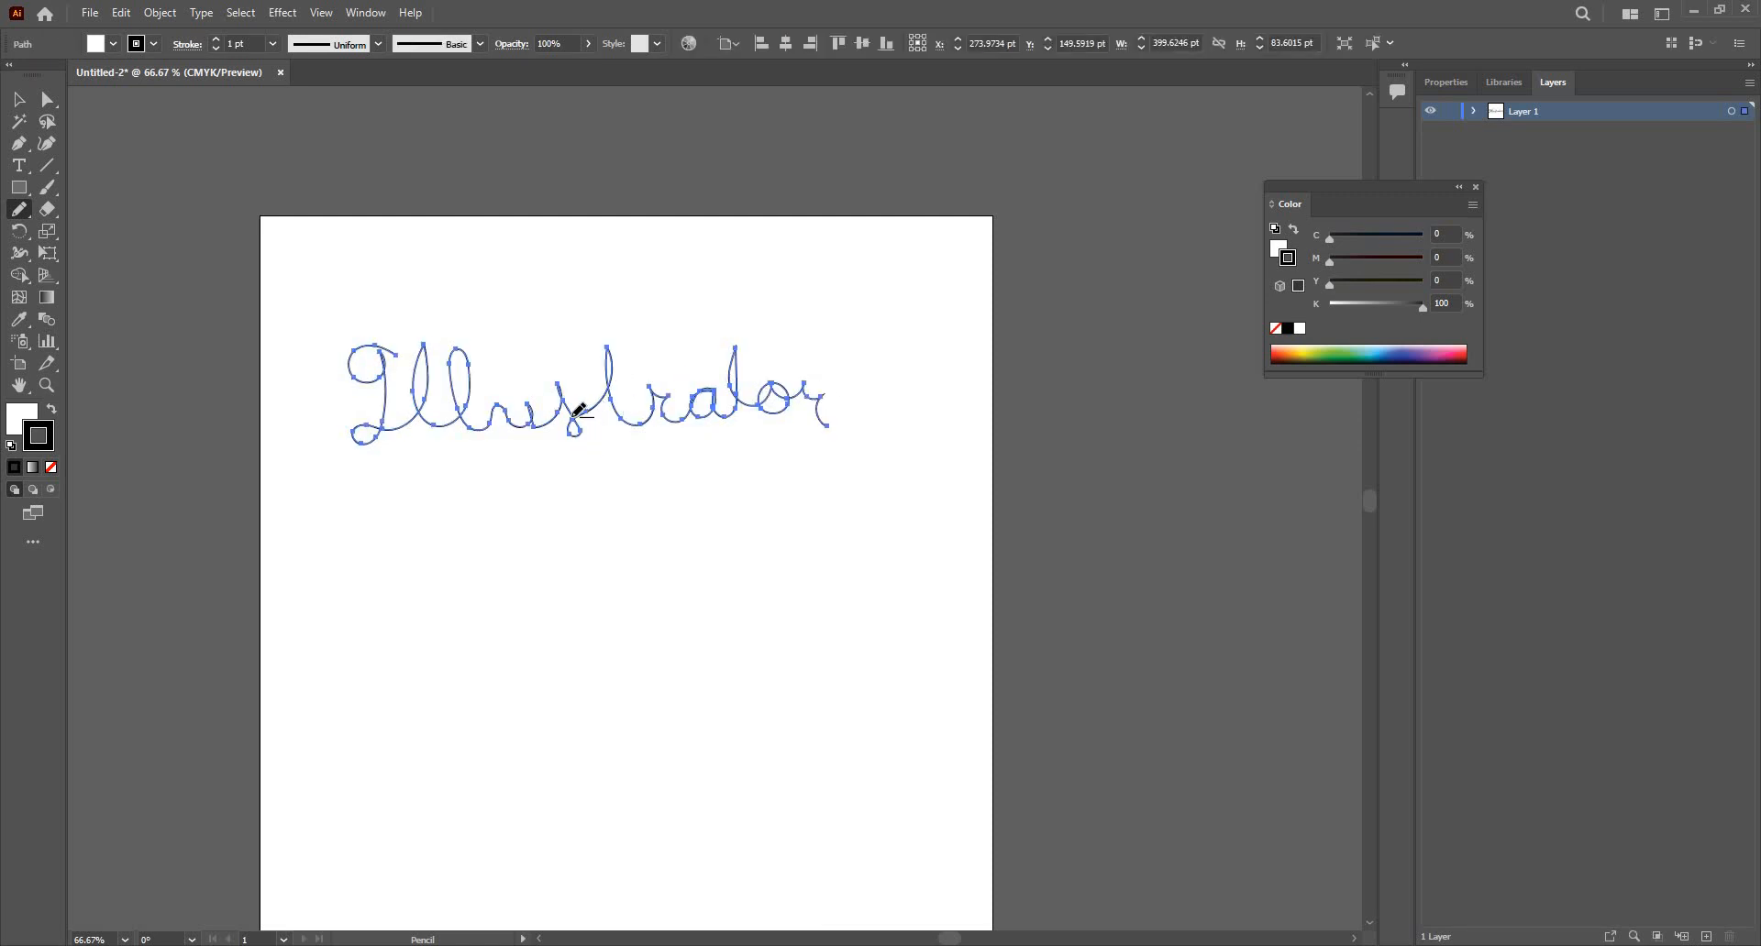
Step: Try to cross the first "t" of the handwritten word with the Pencil tool, and undo the stroke
key(ctrl+plus)
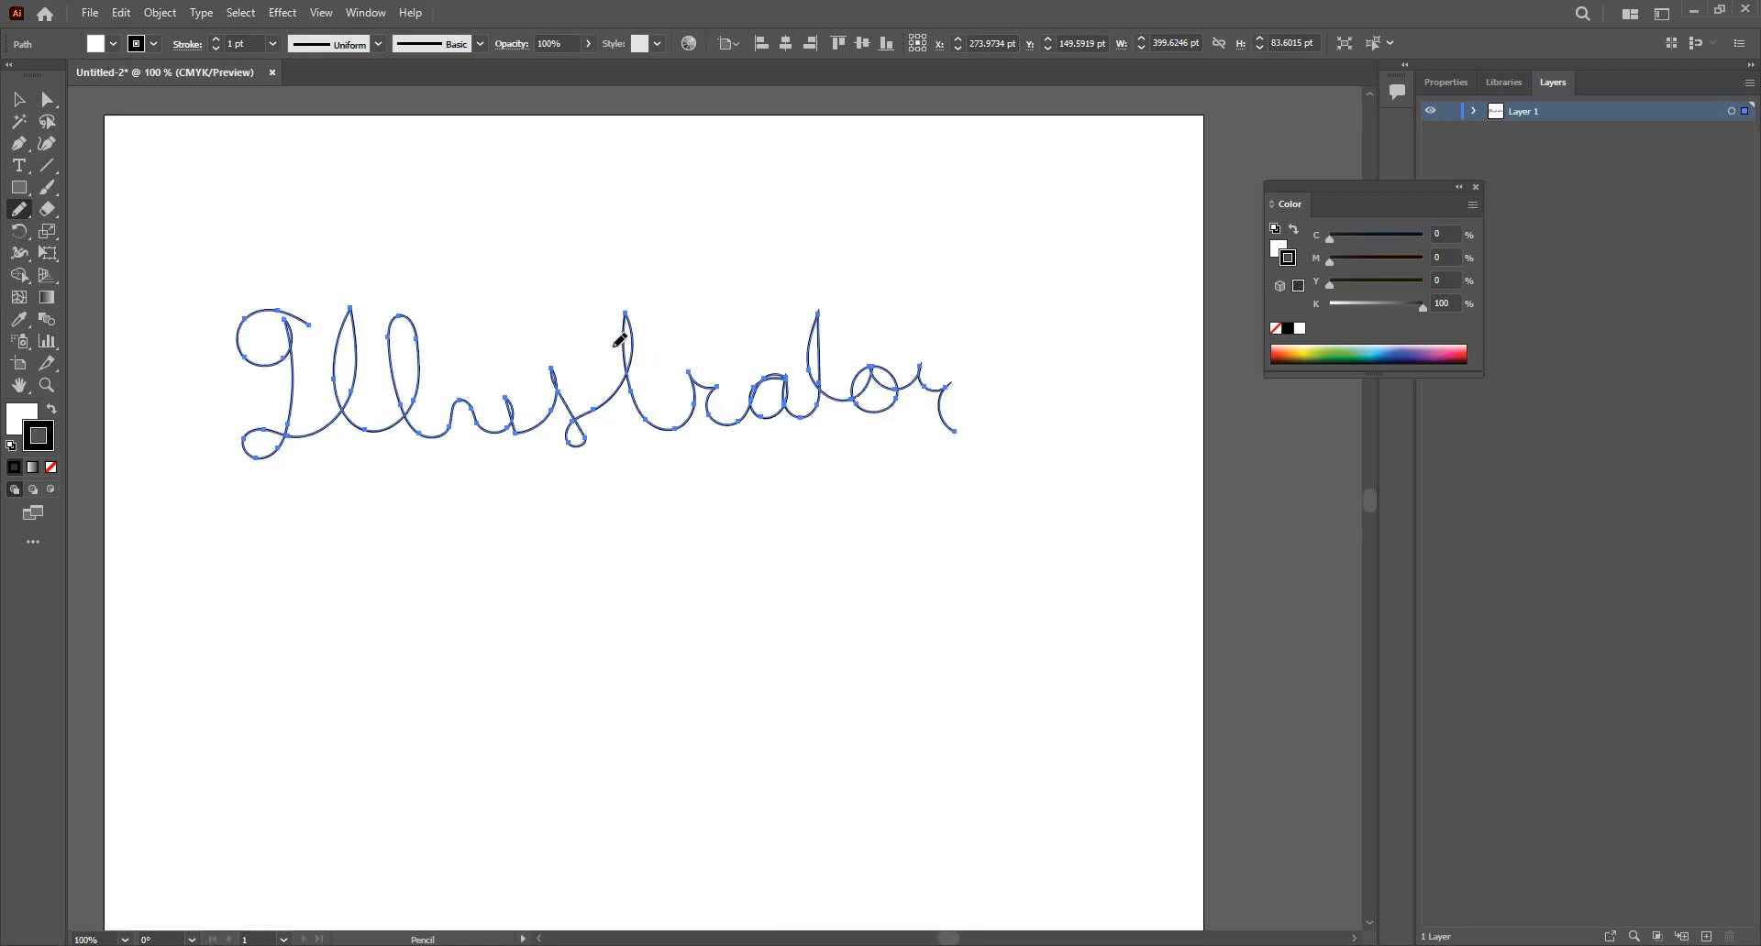
click(15, 103)
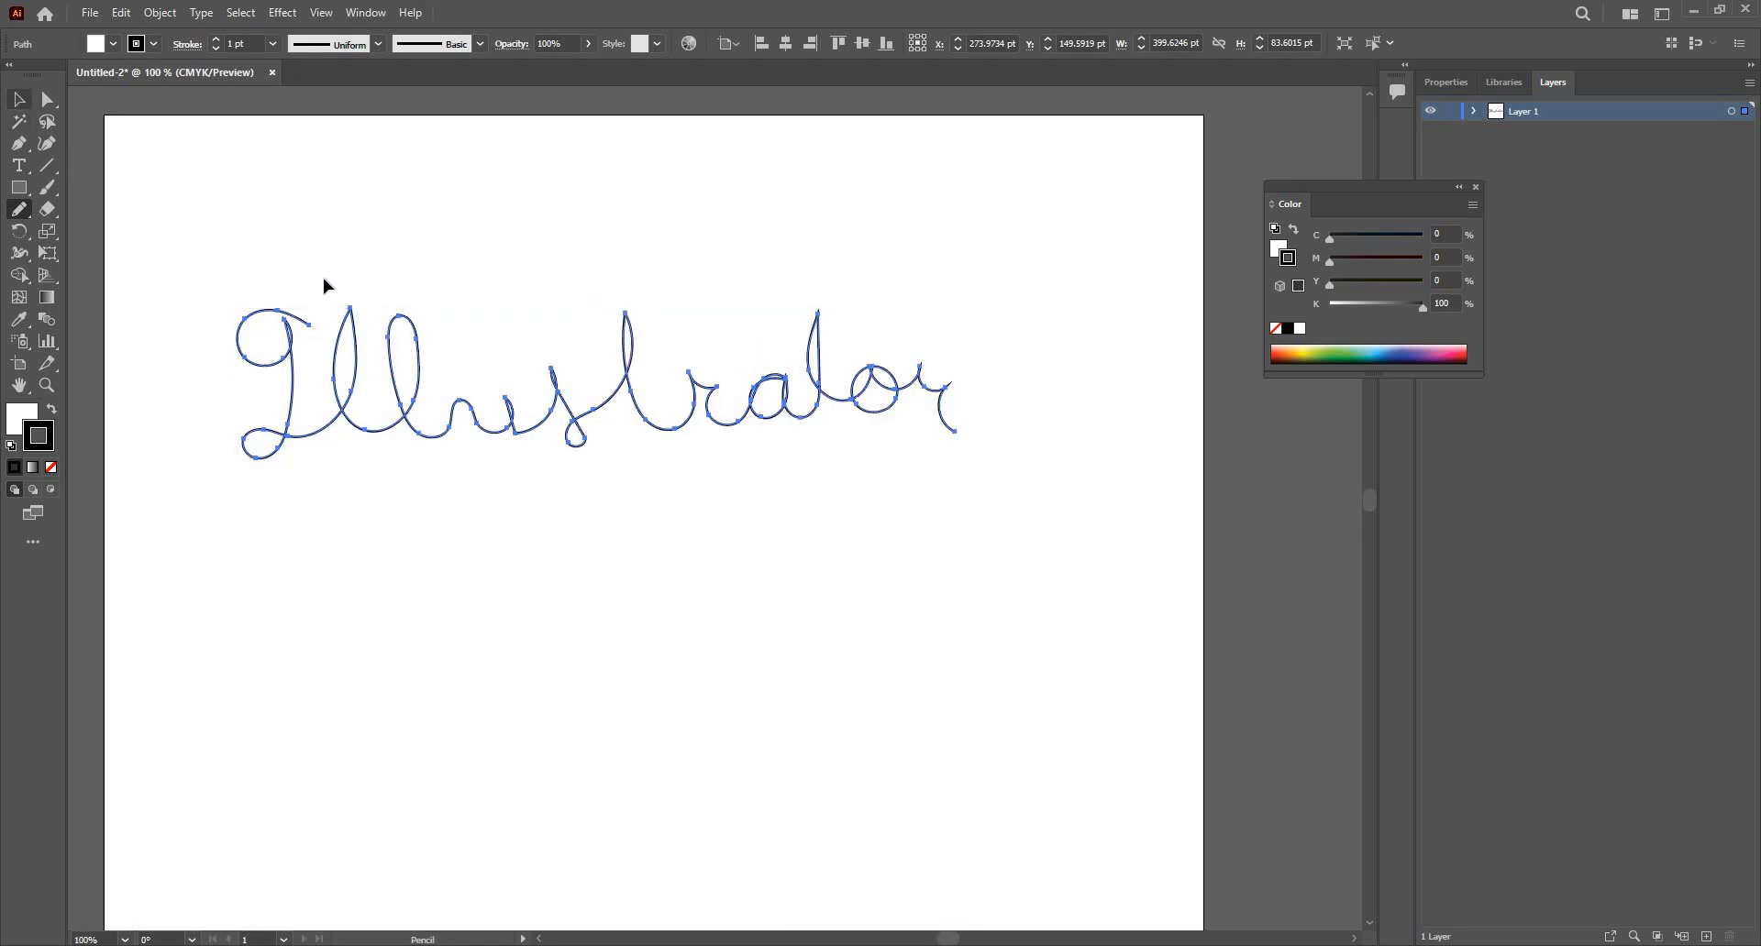
click(20, 210)
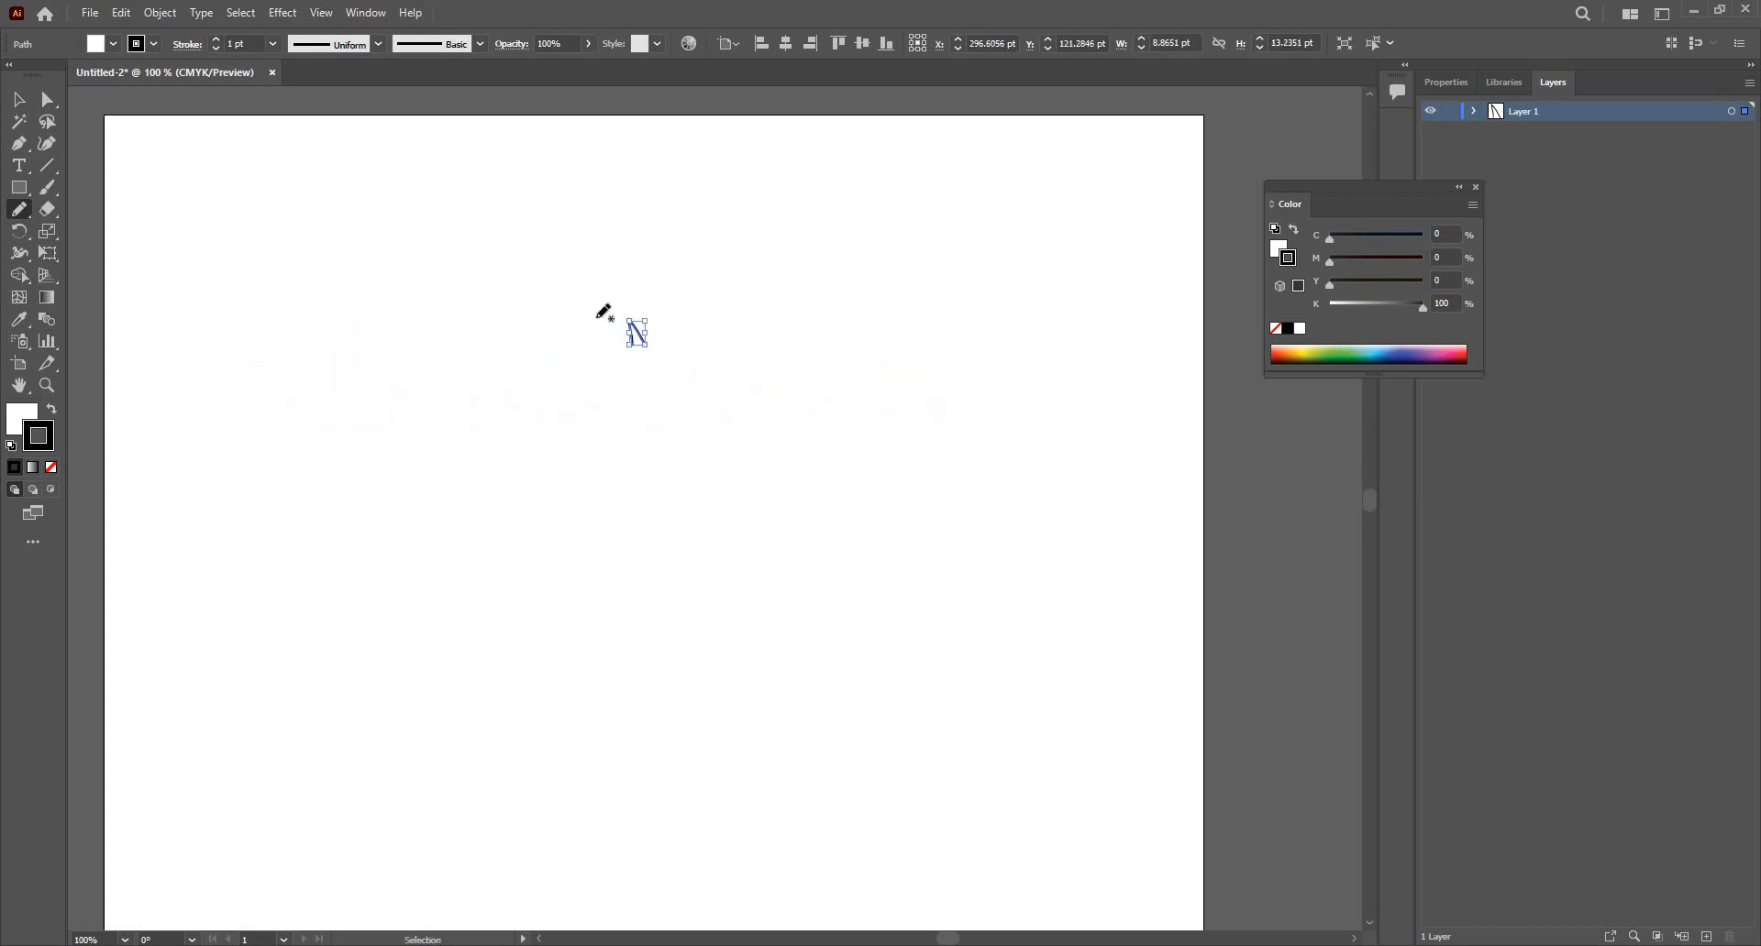
key(ctrl+z)
Step: Pencil a crossbar about 16 by 3 pt above the first "t" with the word deselected, and move it onto the stem
key(v)
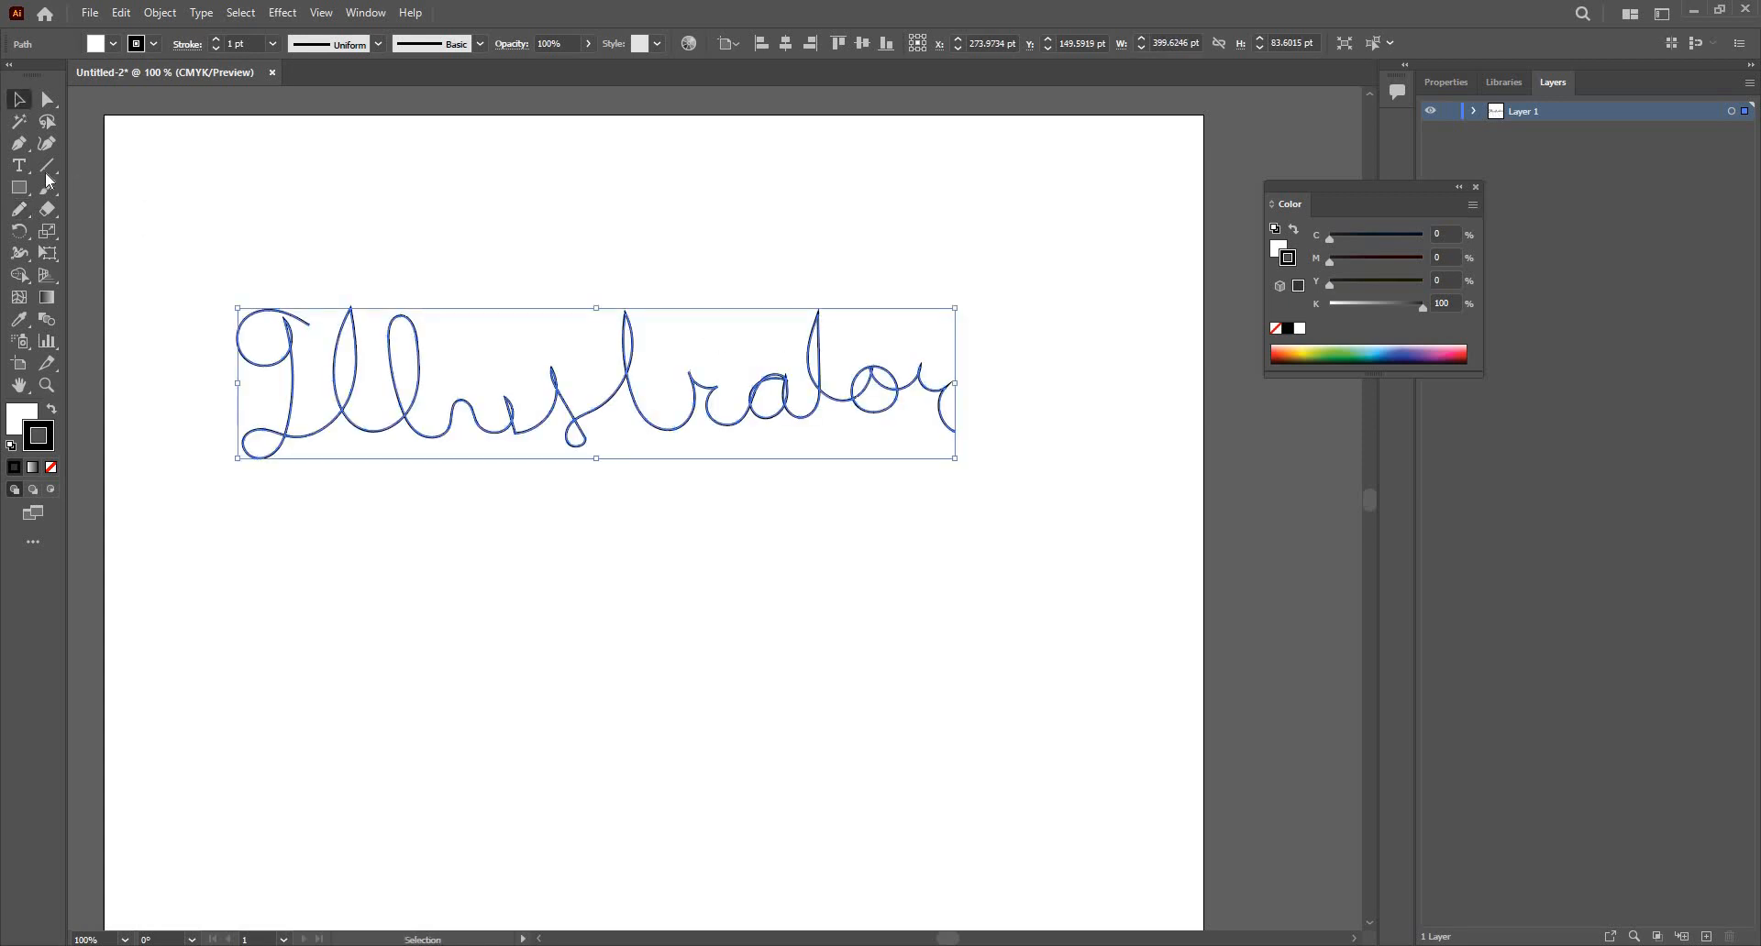
click(499, 244)
click(20, 210)
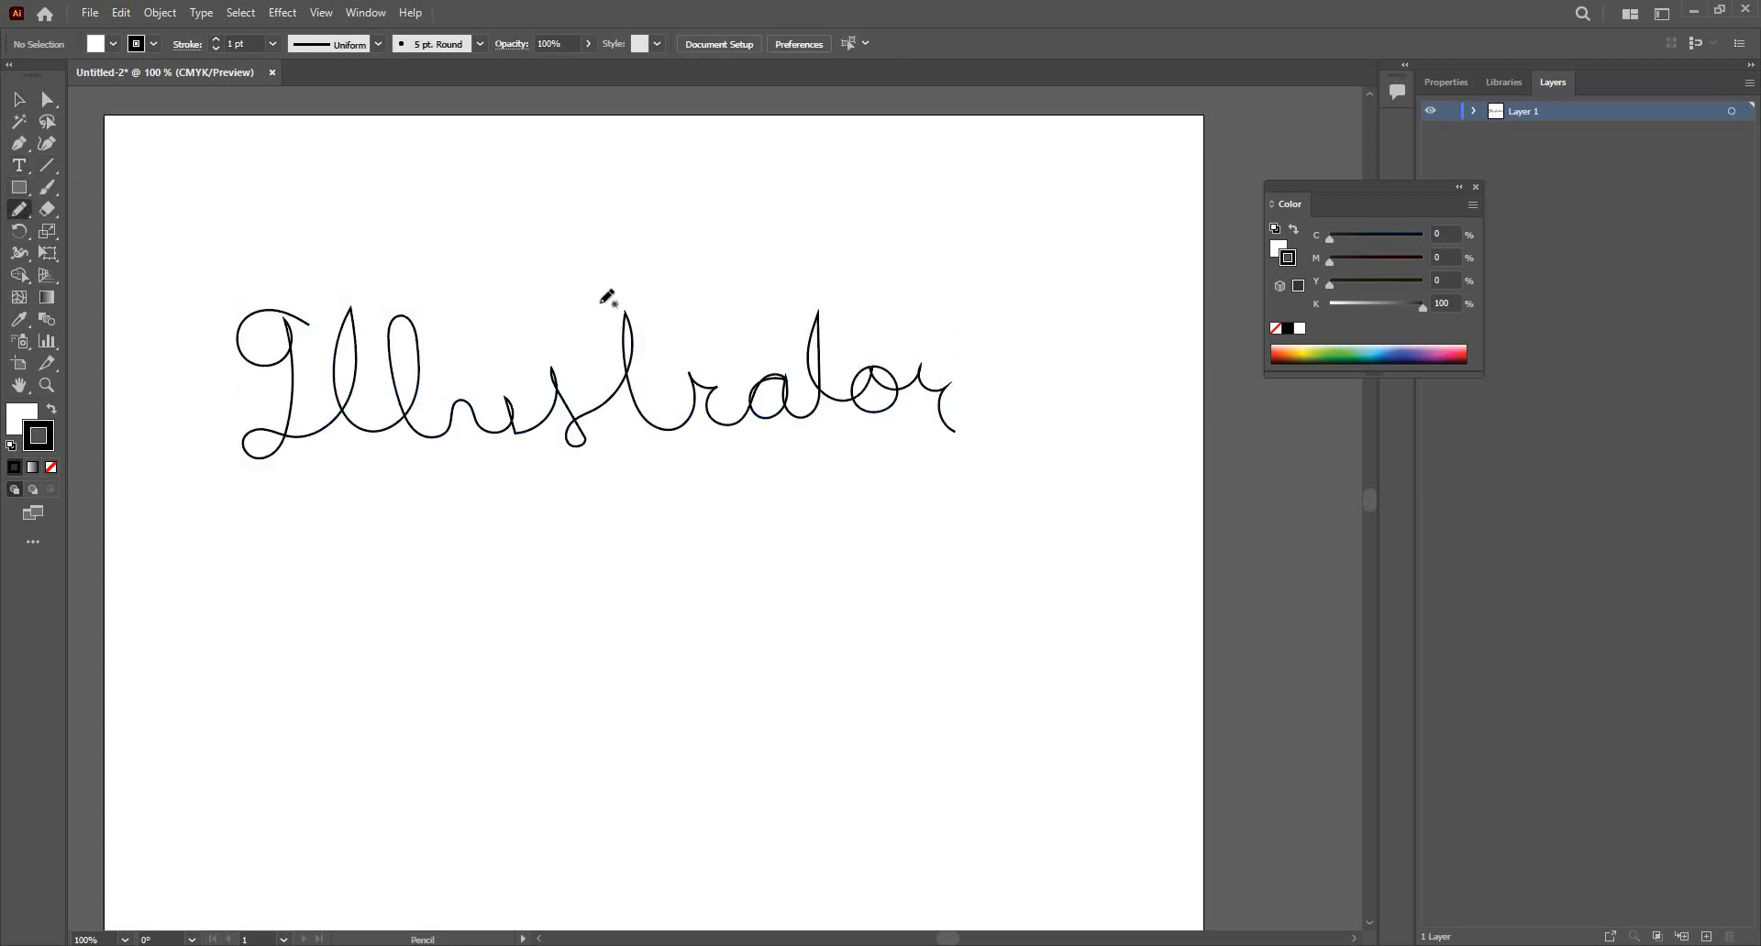
drag(601, 300, 629, 294)
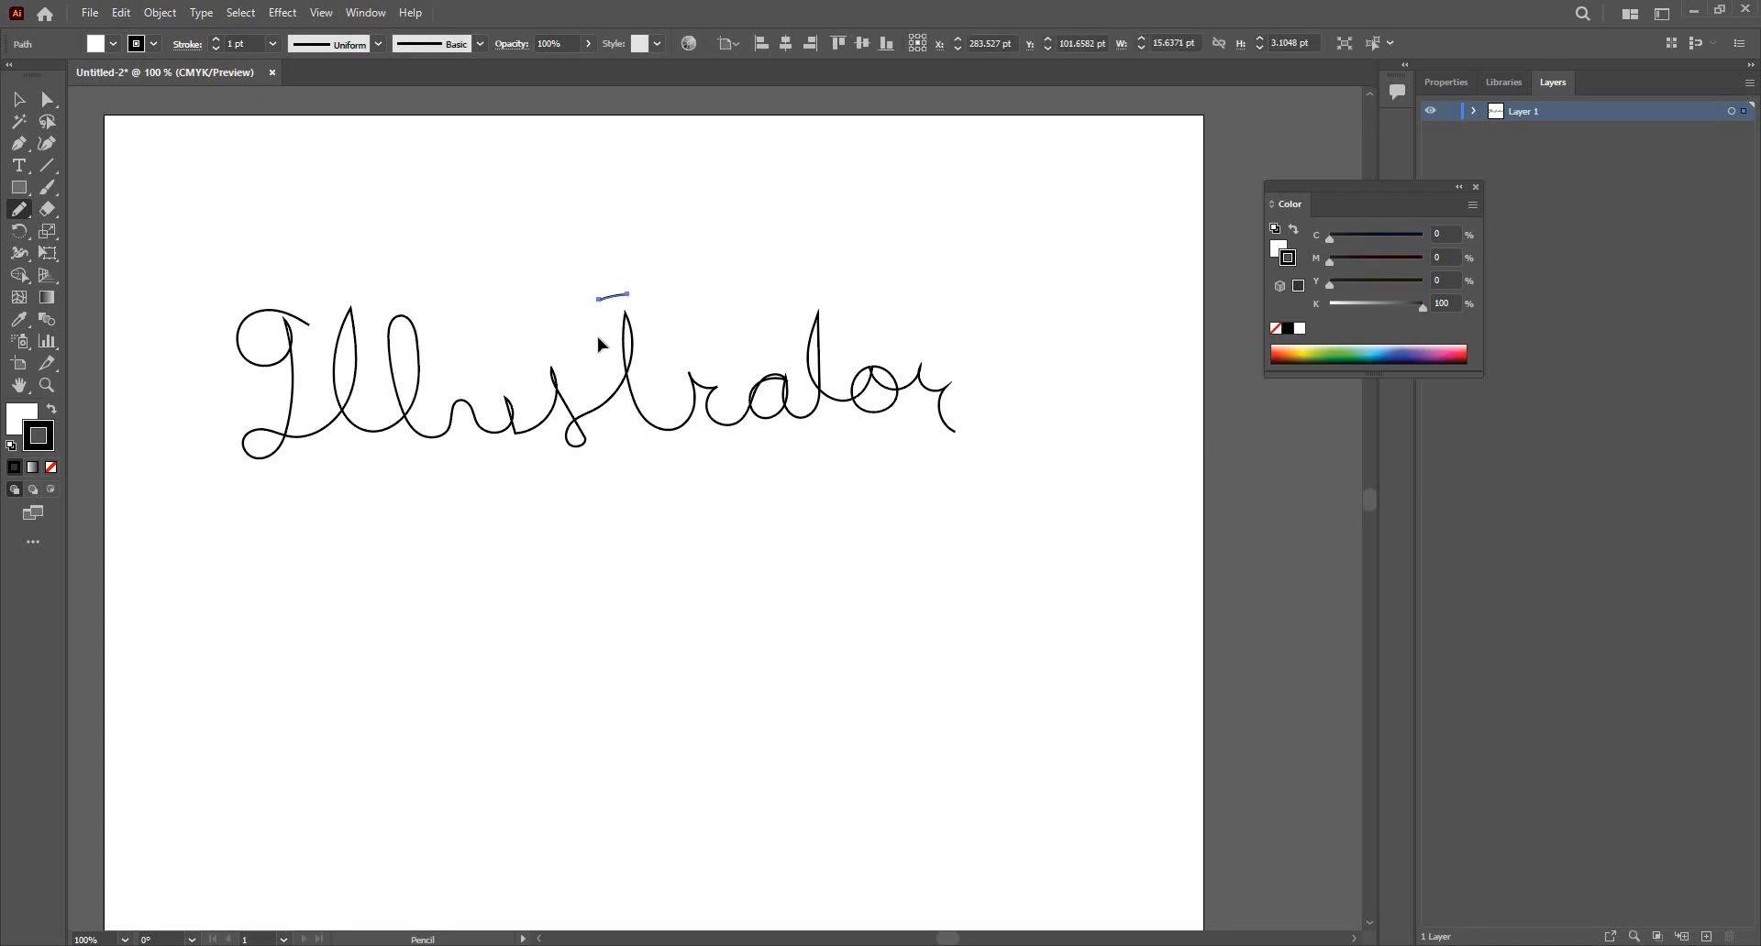
key(v)
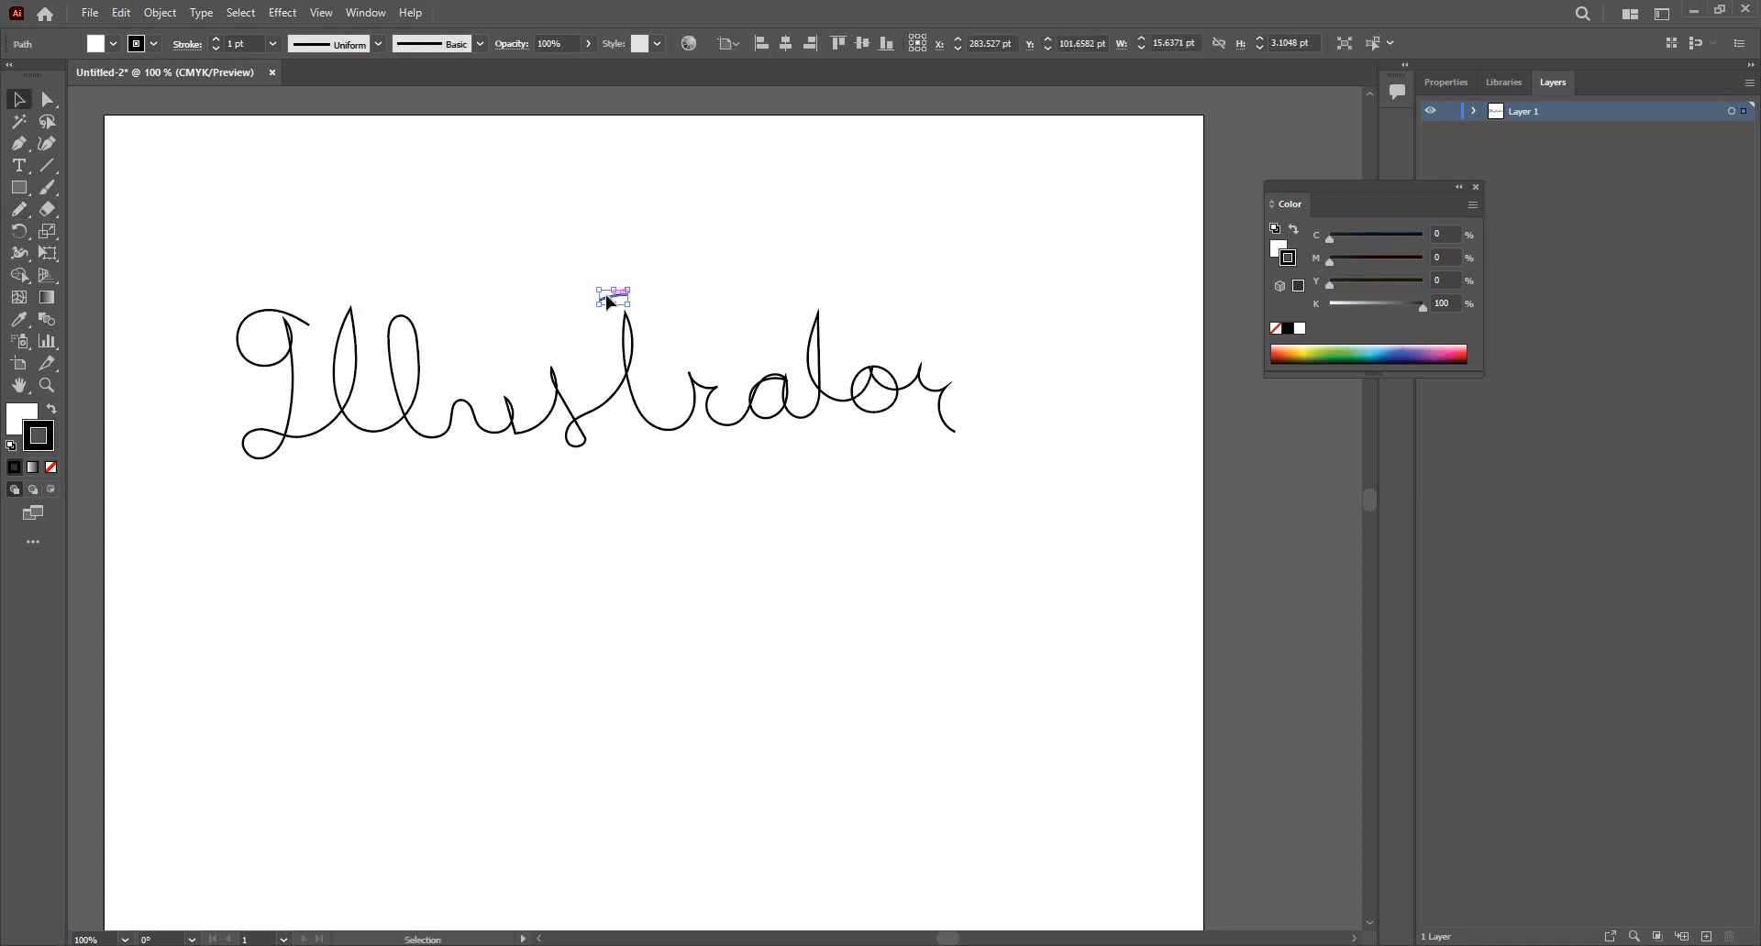
drag(616, 298, 631, 346)
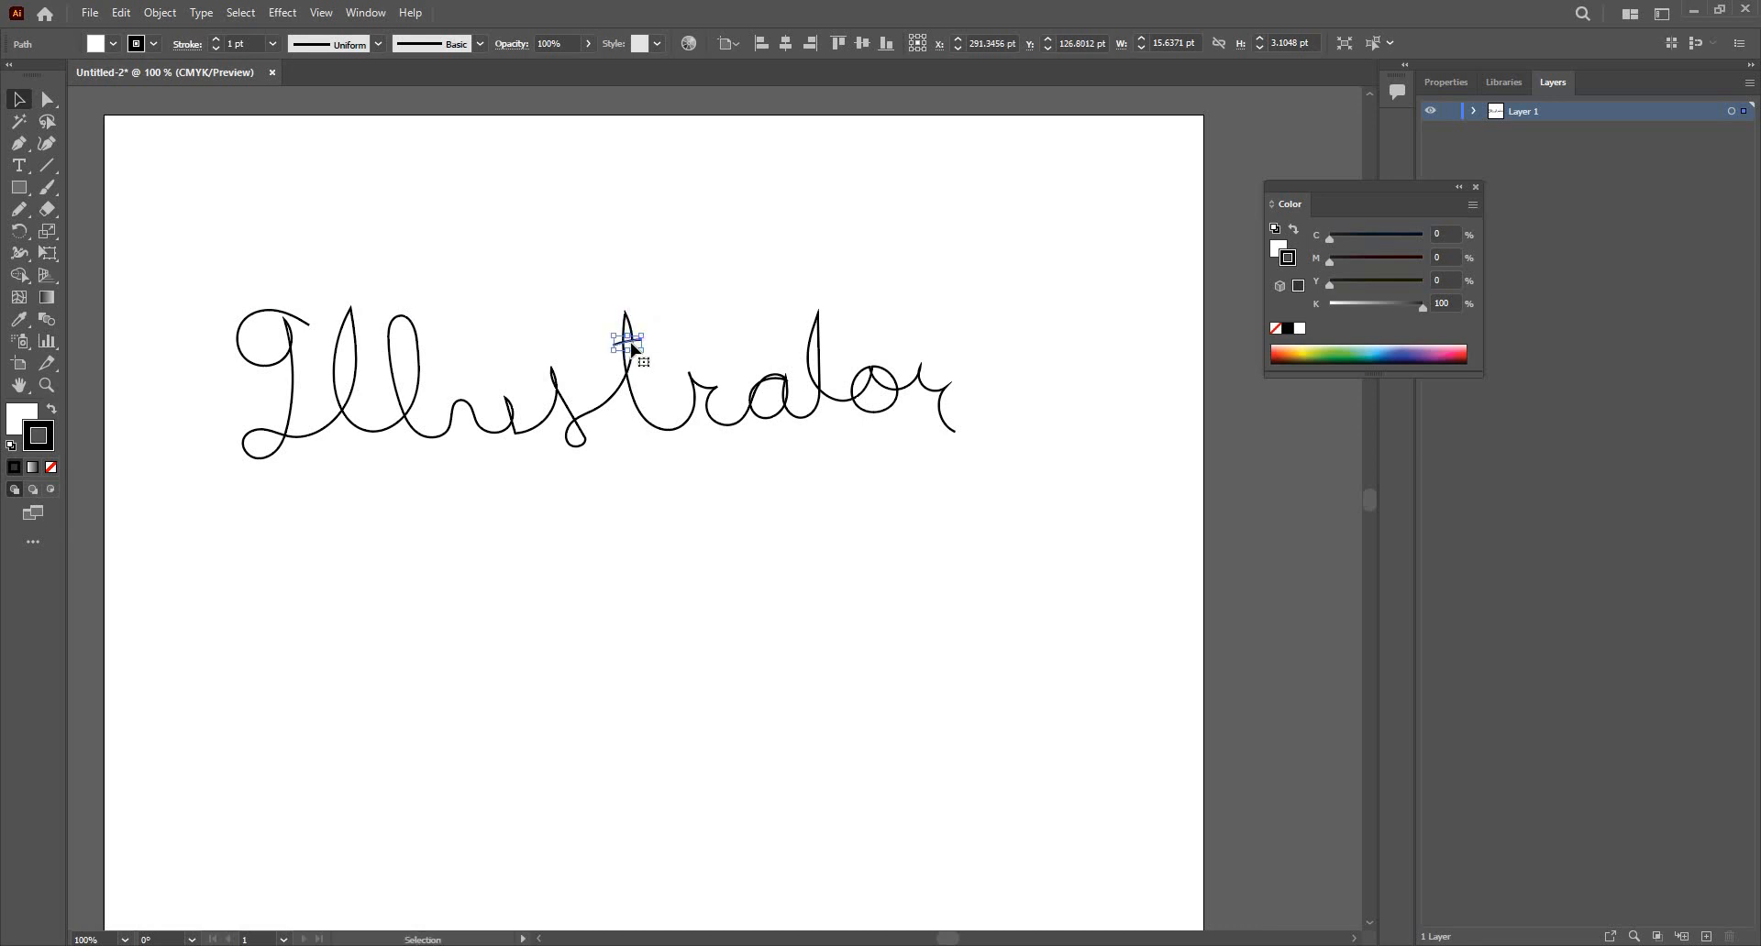
Step: Pencil a crossbar about 24 by 2 pt above the second "t", move it onto the stem, and deselect it
click(20, 210)
drag(796, 279, 840, 276)
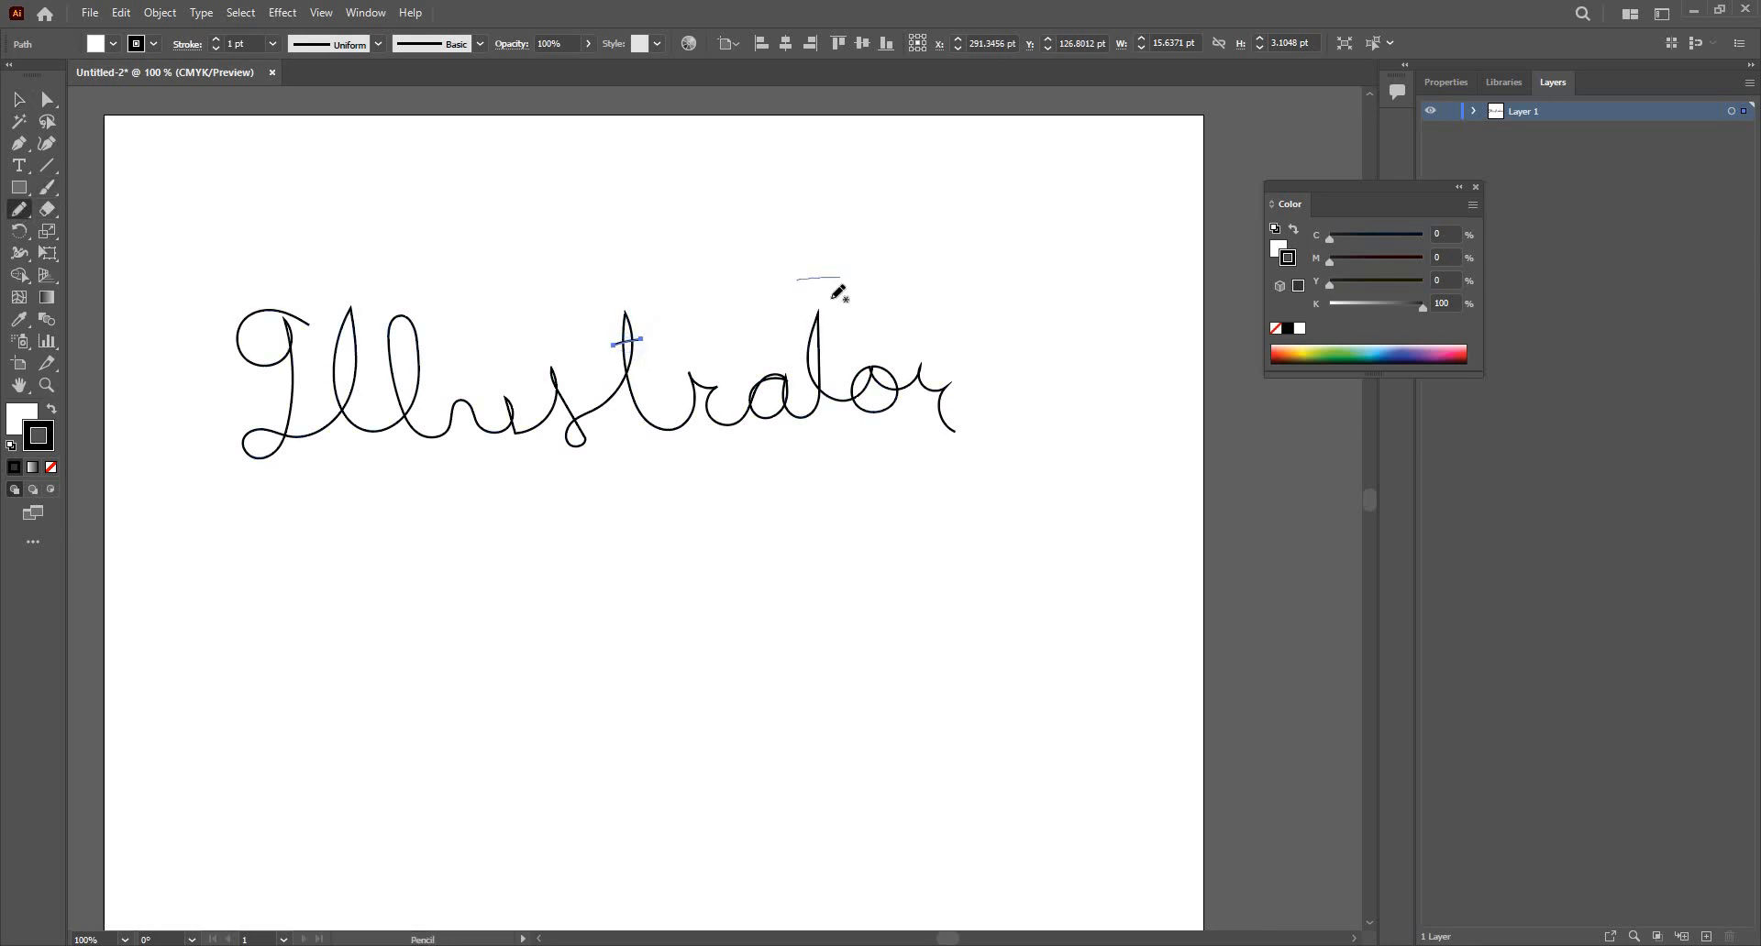
key(v)
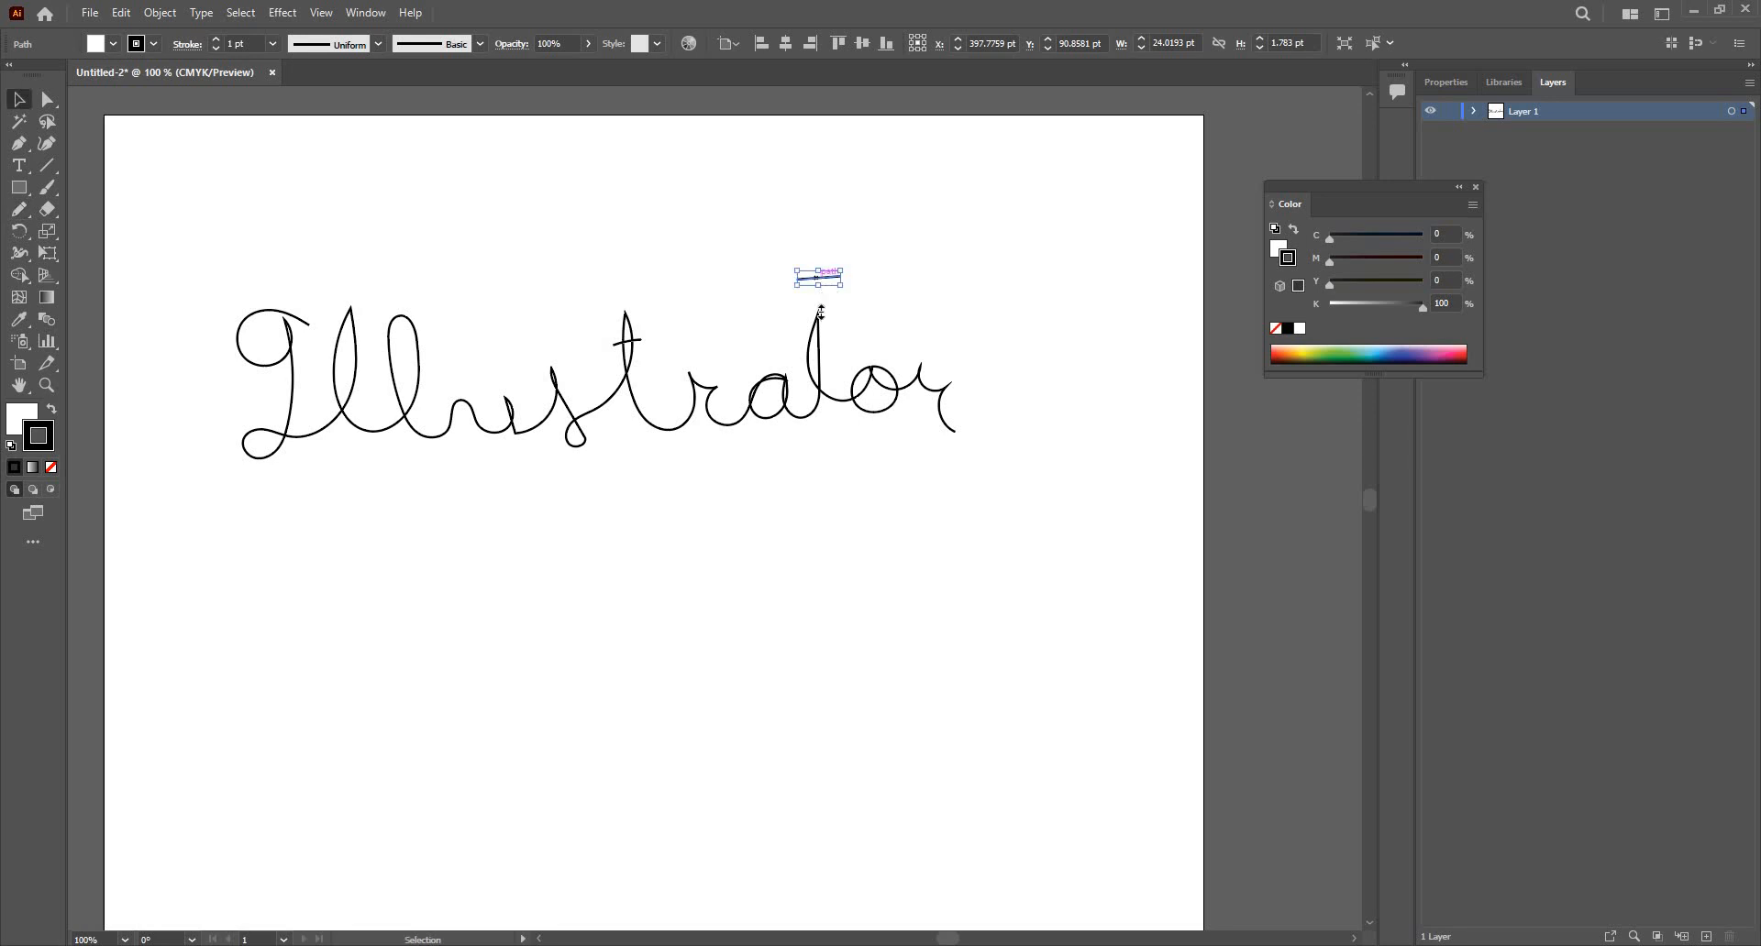
mouse_move(818, 285)
mouse_down()
mouse_move(821, 339)
mouse_move(819, 307)
mouse_up()
key(ctrl+z)
key(ctrl+z)
drag(806, 278, 802, 347)
click(748, 243)
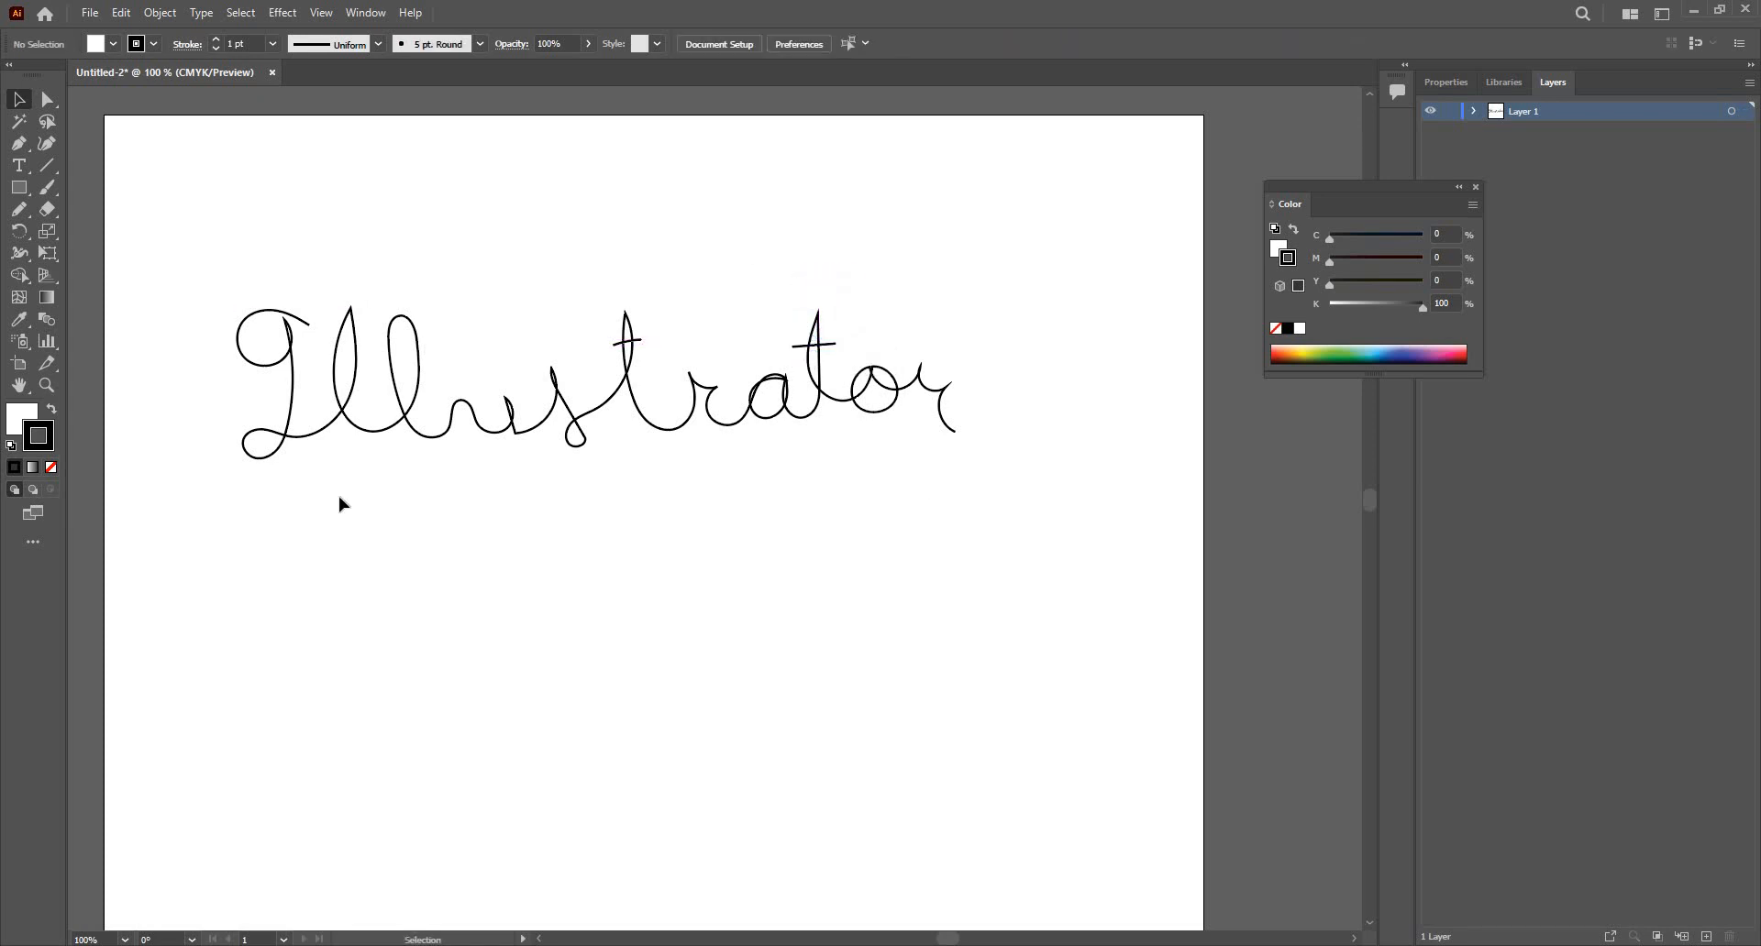
Step: Select the handwritten word and redraw the sharp corner at the base of the "u" as a curve with the Pencil tool
key(ctrl+plus)
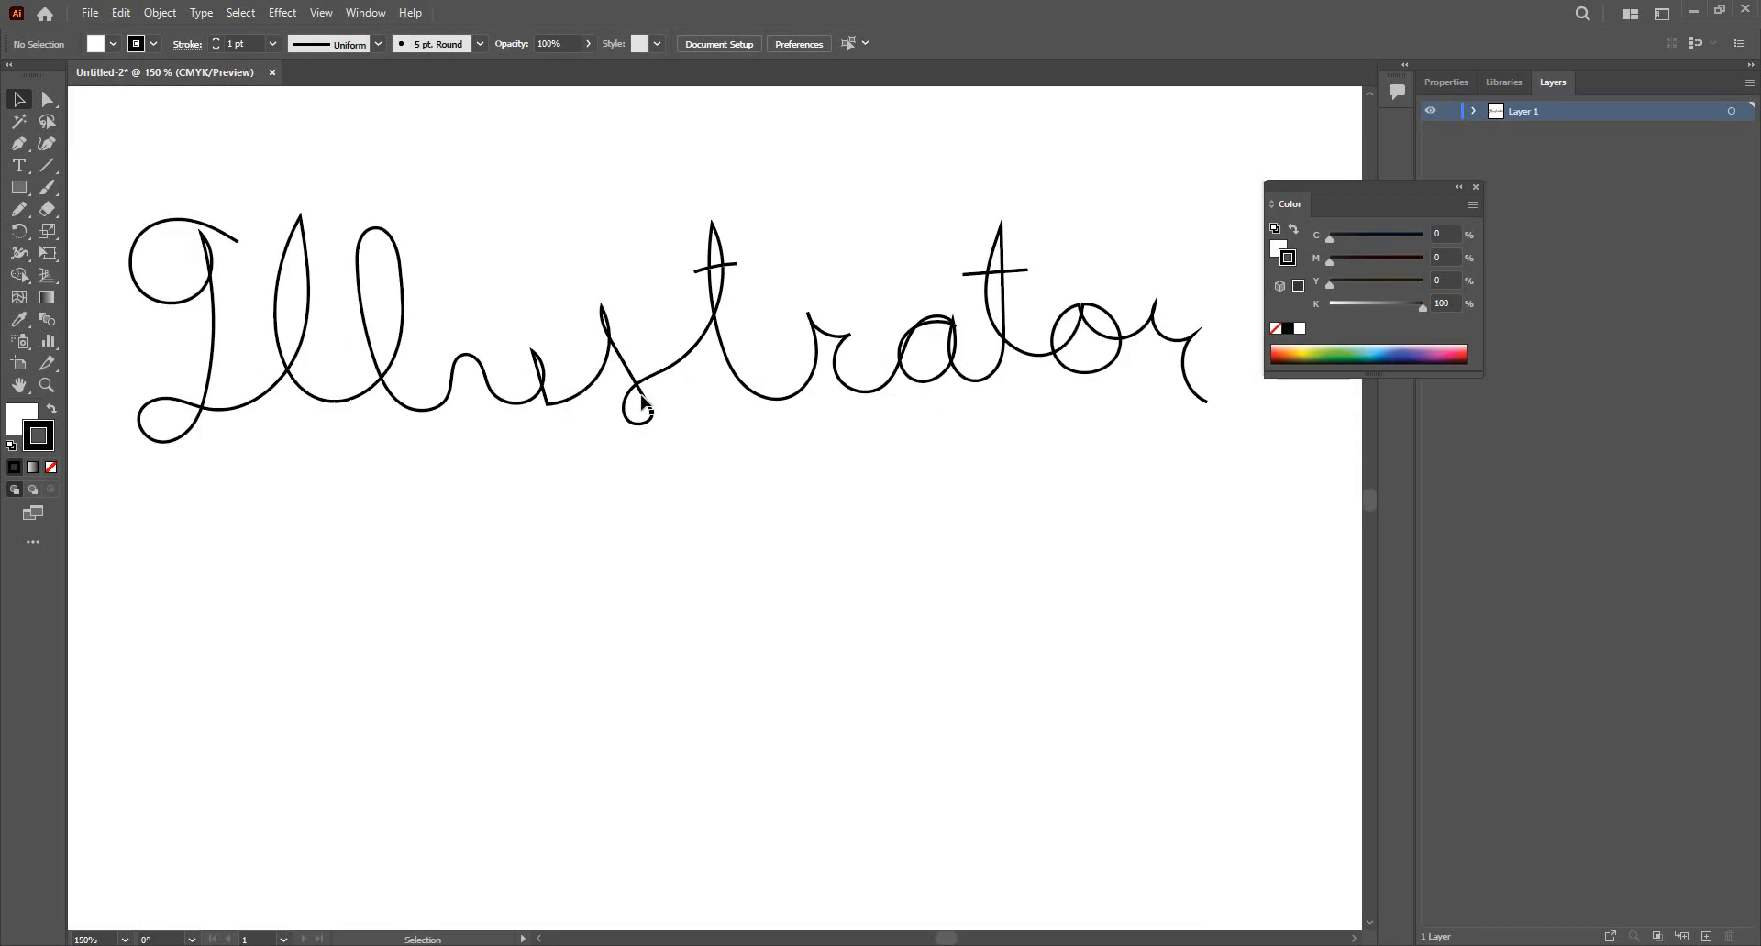
scroll(644, 393, down, 1)
scroll(552, 396, up, 1)
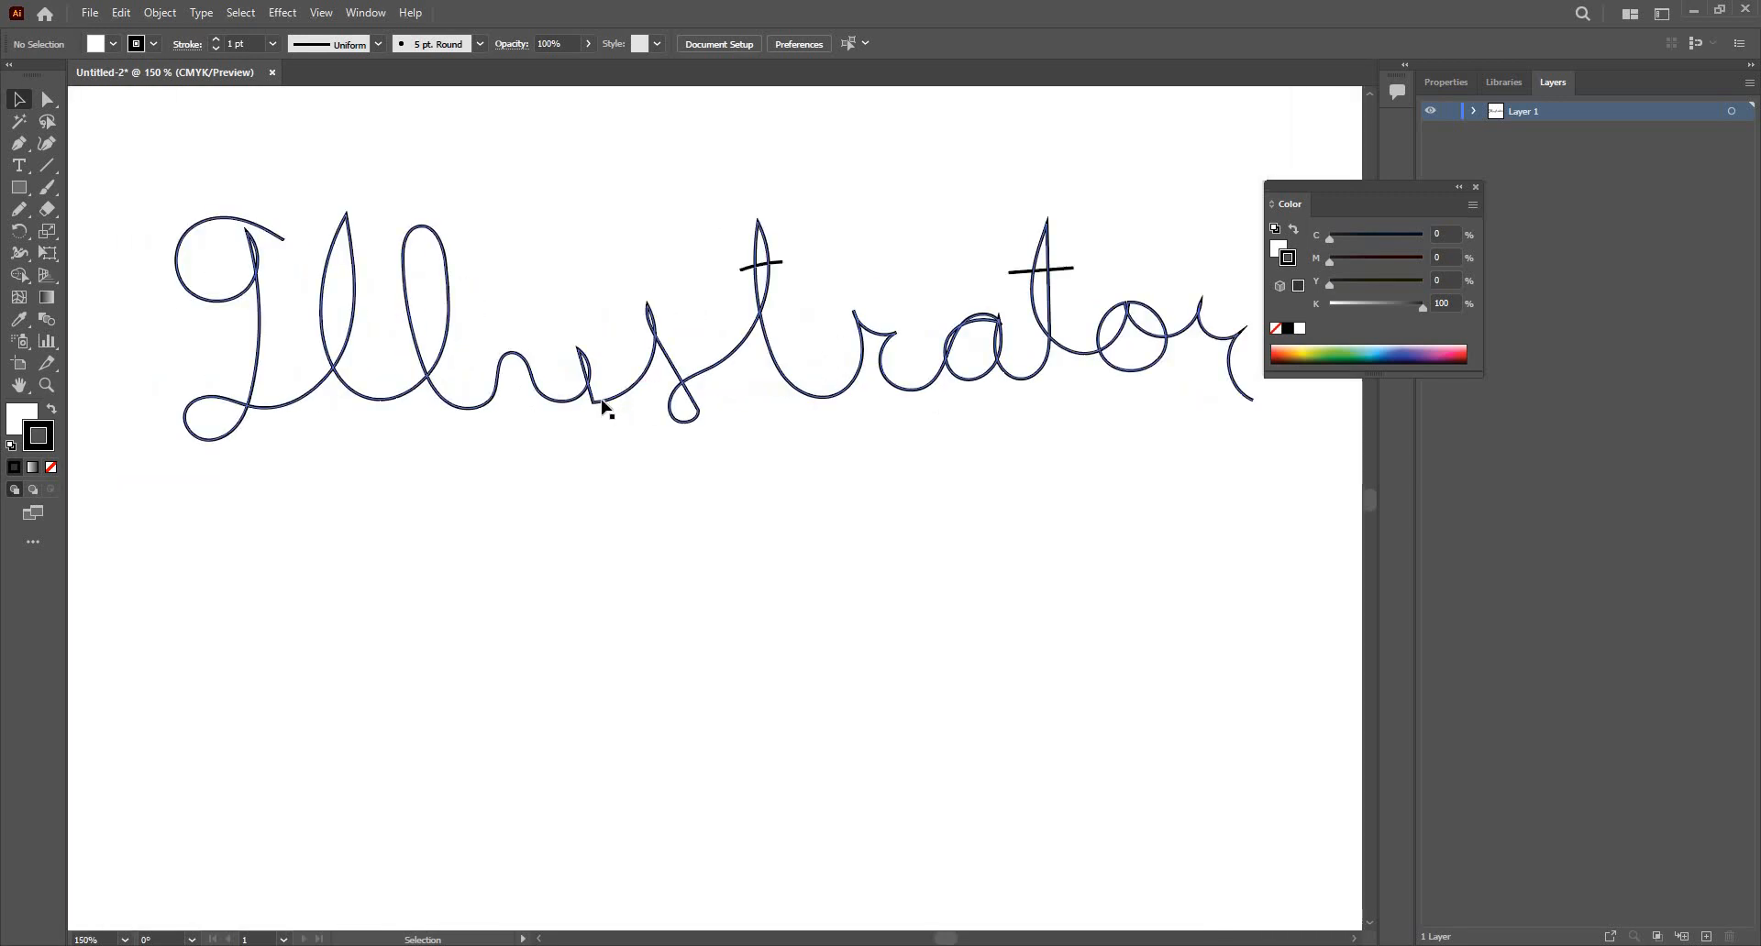
click(605, 399)
scroll(609, 404, up, 2)
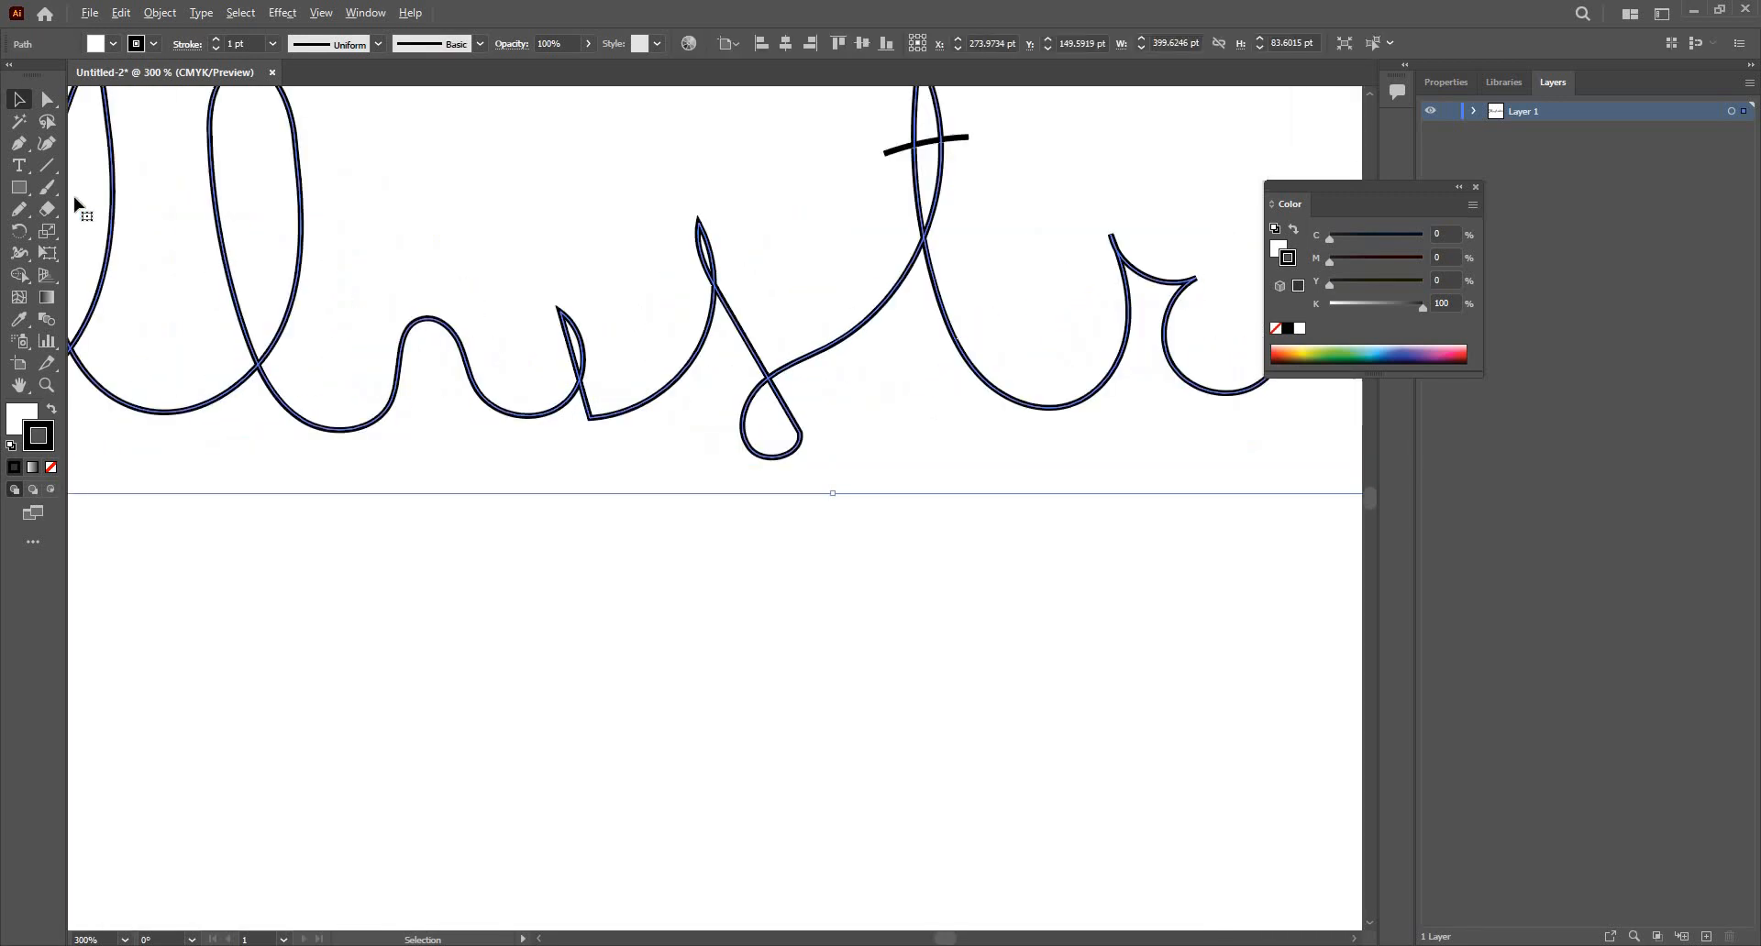
click(18, 209)
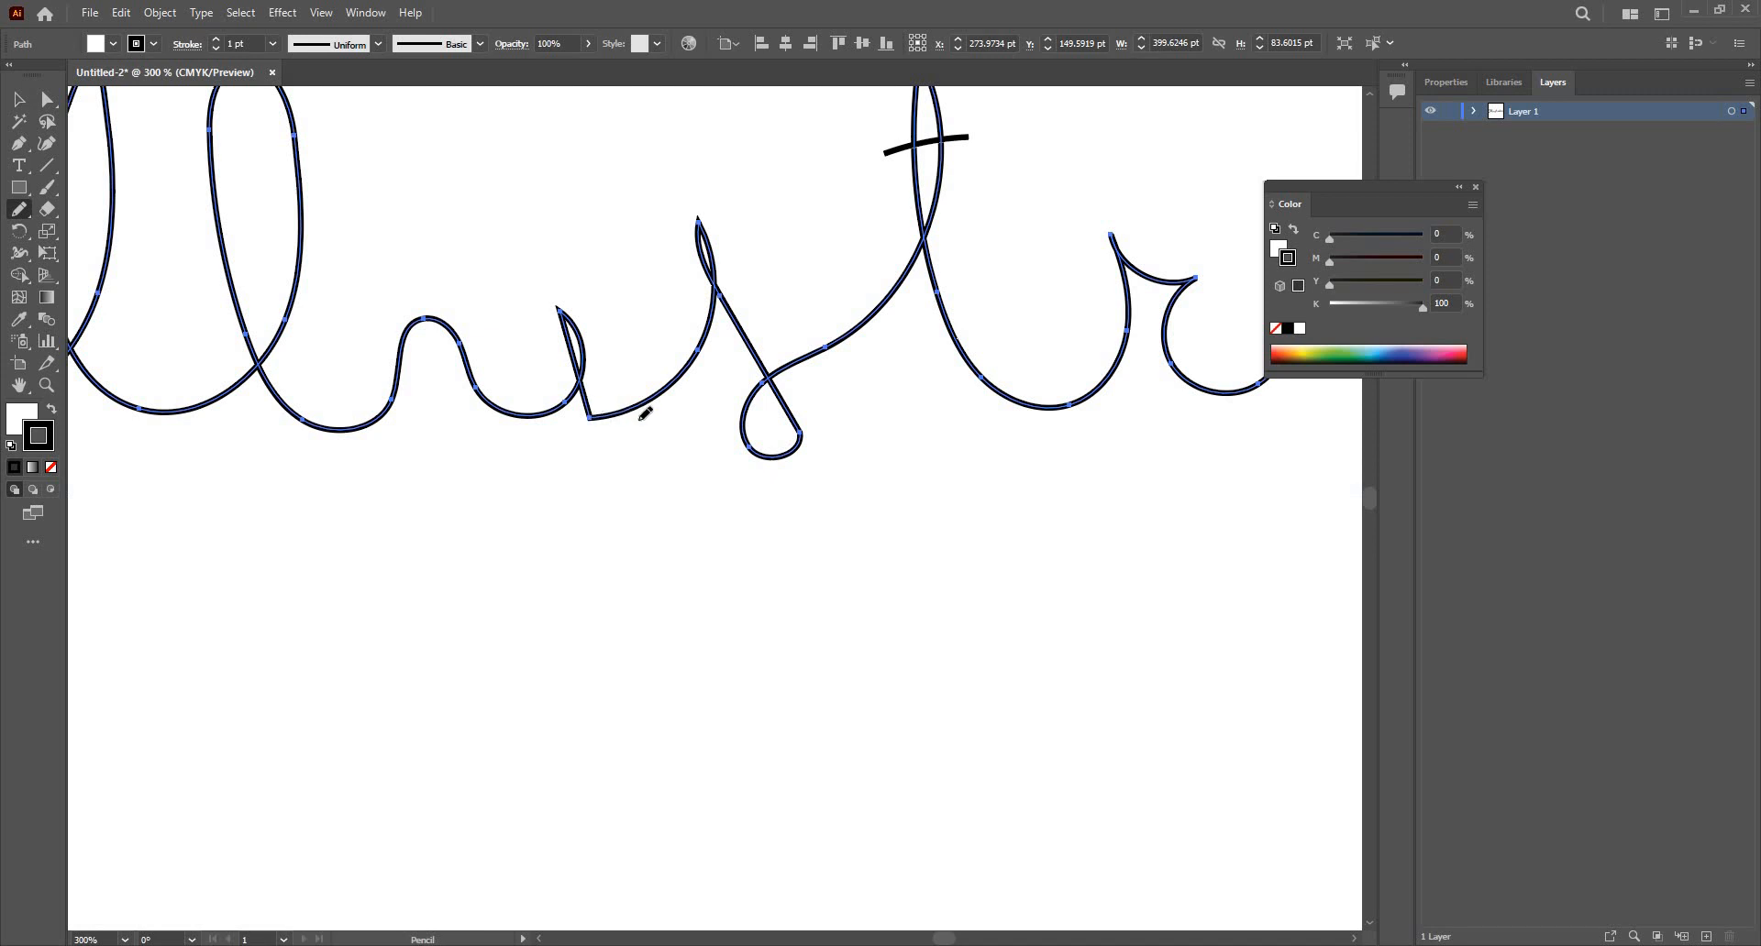
mouse_move(643, 424)
mouse_down()
mouse_move(700, 217)
mouse_move(559, 205)
mouse_up()
scroll(714, 223, up, 2)
key(ctrl+z)
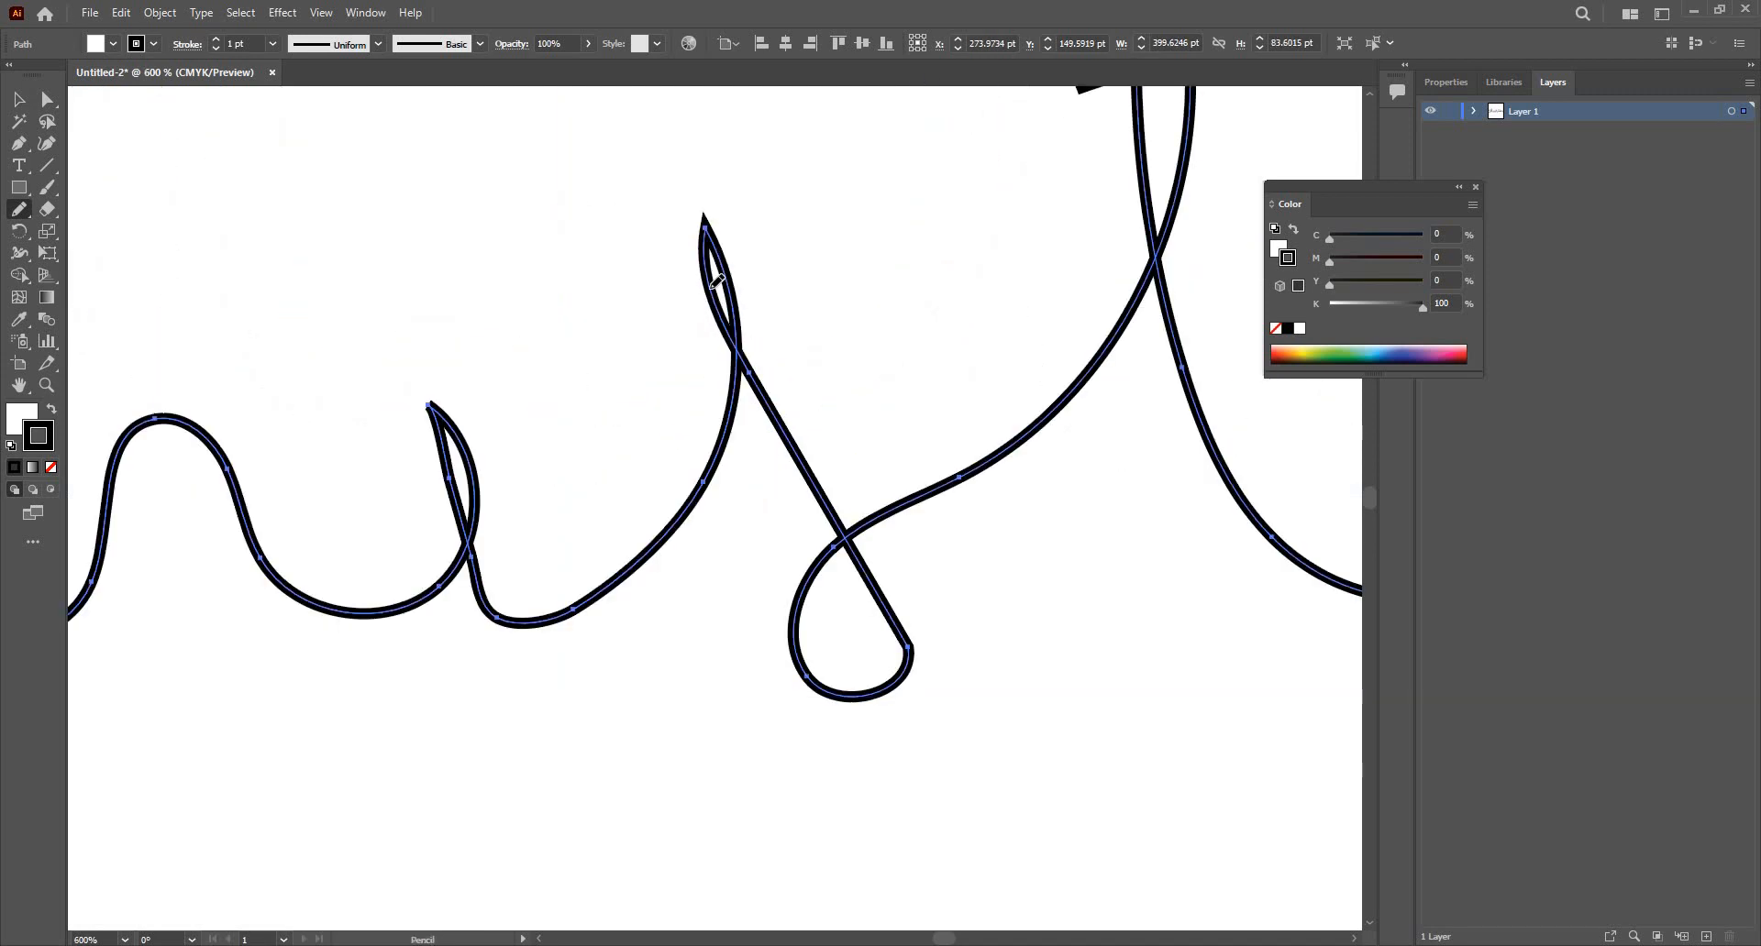
Step: Redraw the sharp corner of the "s" loop as a rounder curve with the Pencil tool
scroll(872, 538, down, 3)
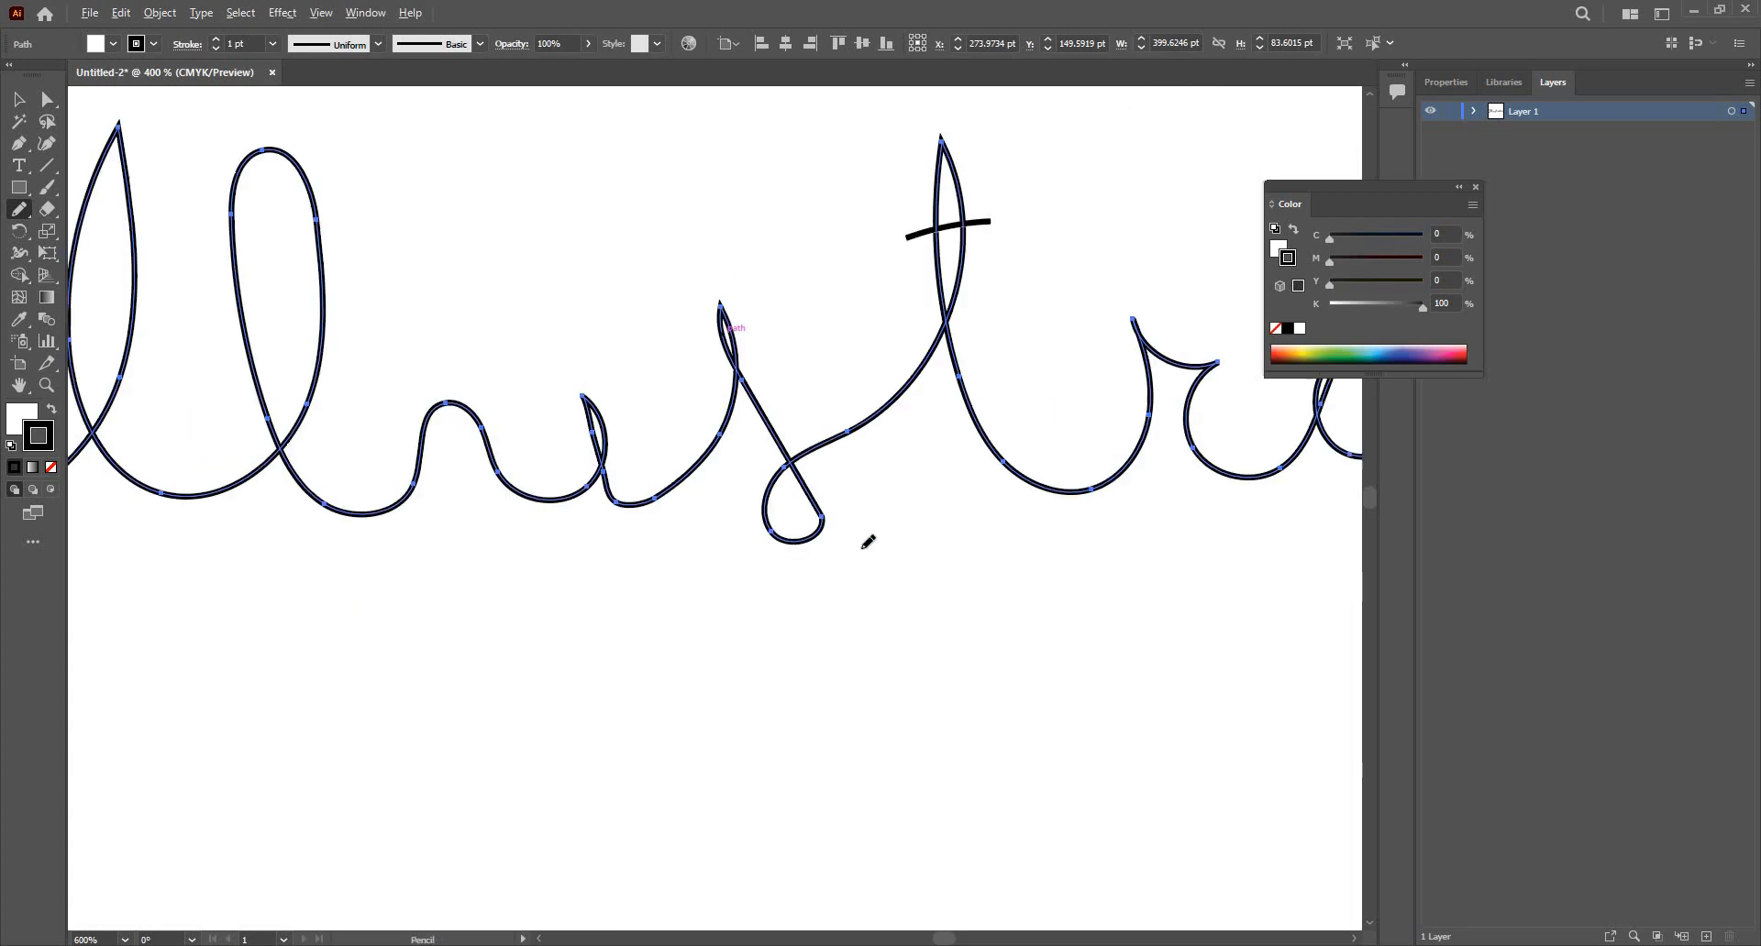
scroll(866, 540, up, 3)
drag(869, 596, 801, 439)
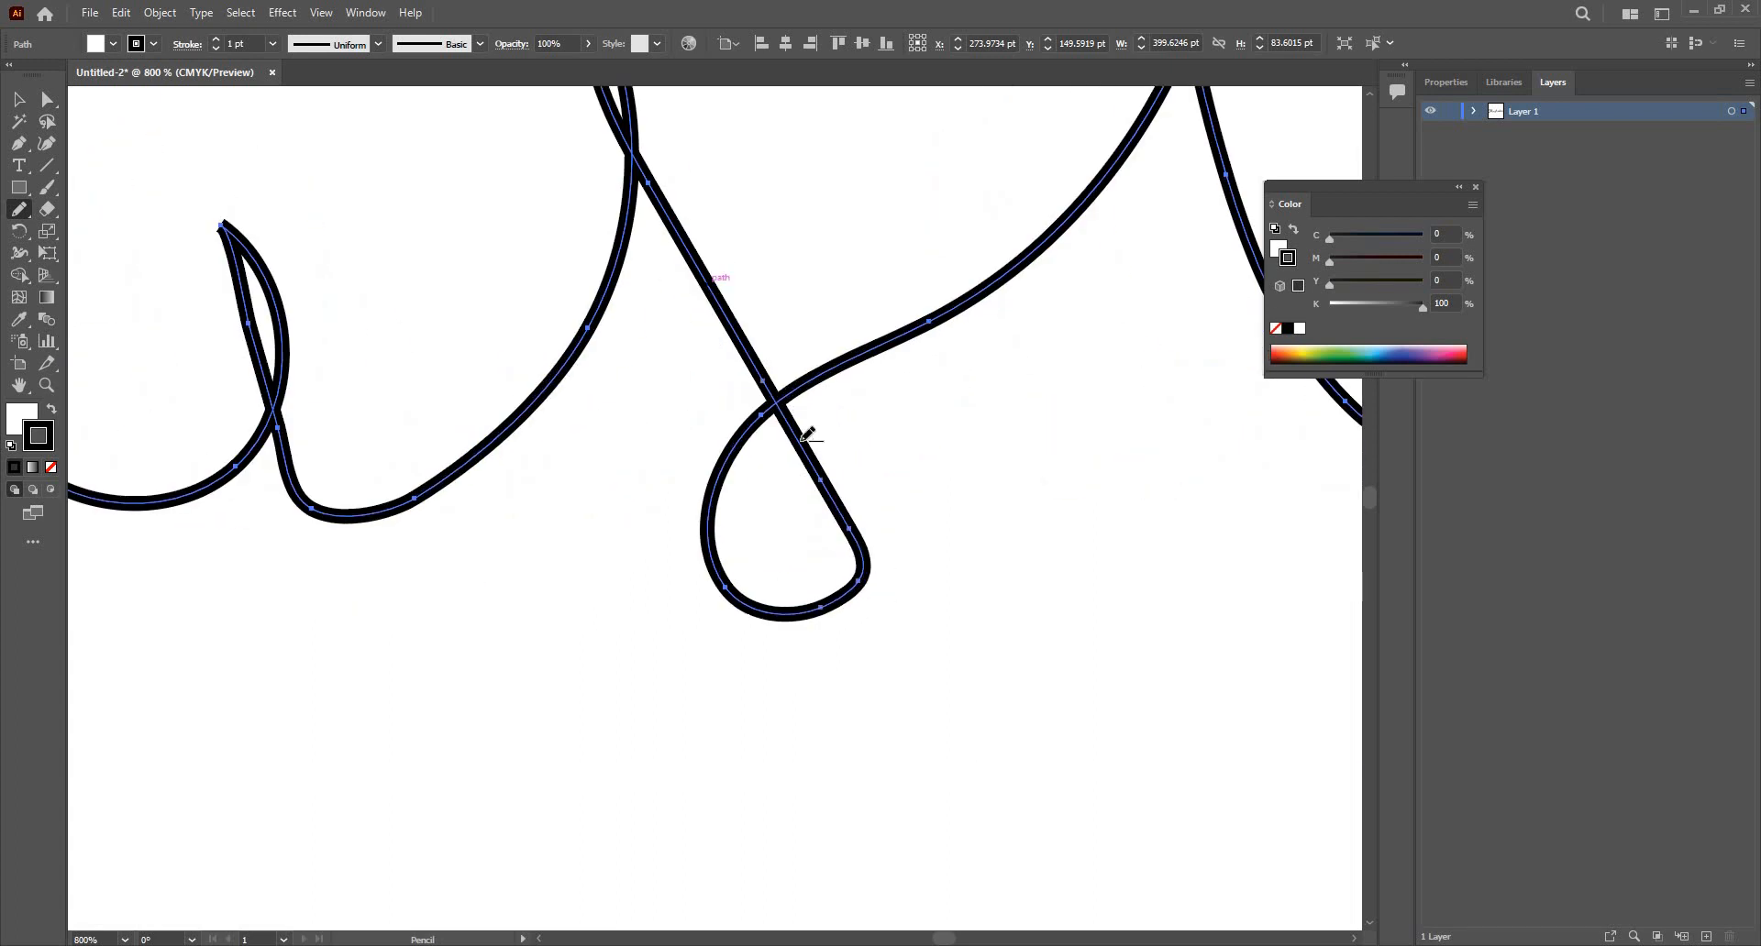
scroll(983, 357, down, 4)
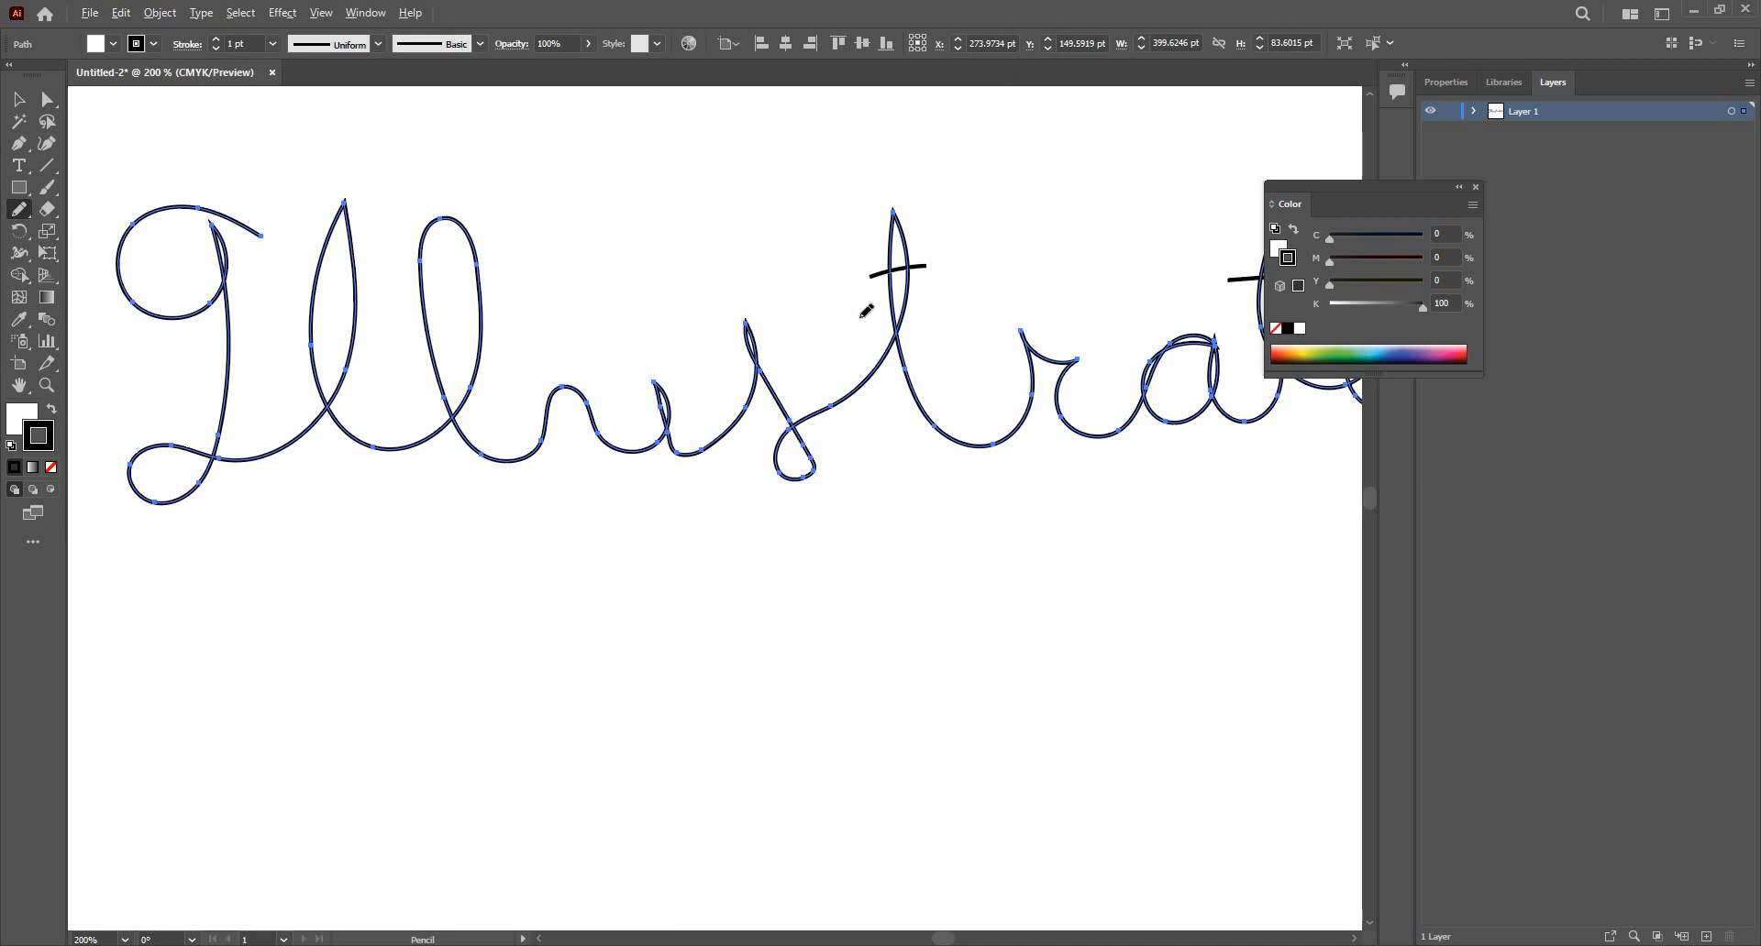
Step: Try to reshape the tip and shoulder of the first "r" with the Pencil tool, and undo the strokes
scroll(866, 311, up, 3)
scroll(862, 285, up, 2)
drag(879, 343, 849, 273)
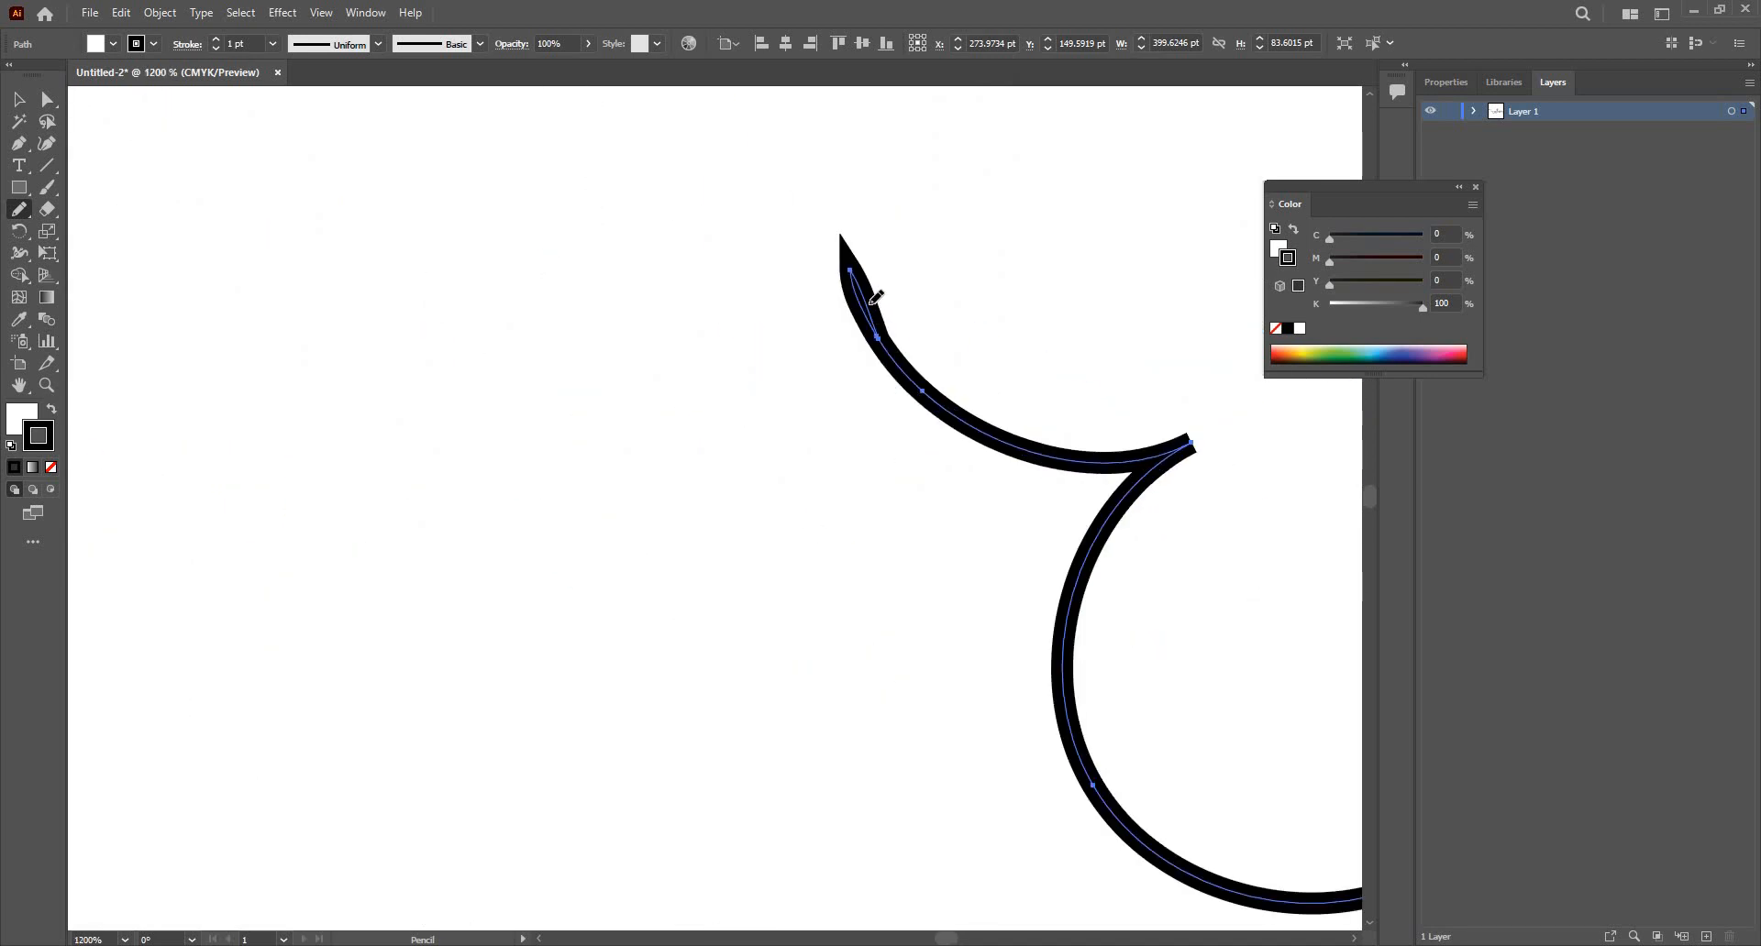
key(ctrl+z)
drag(879, 341, 894, 292)
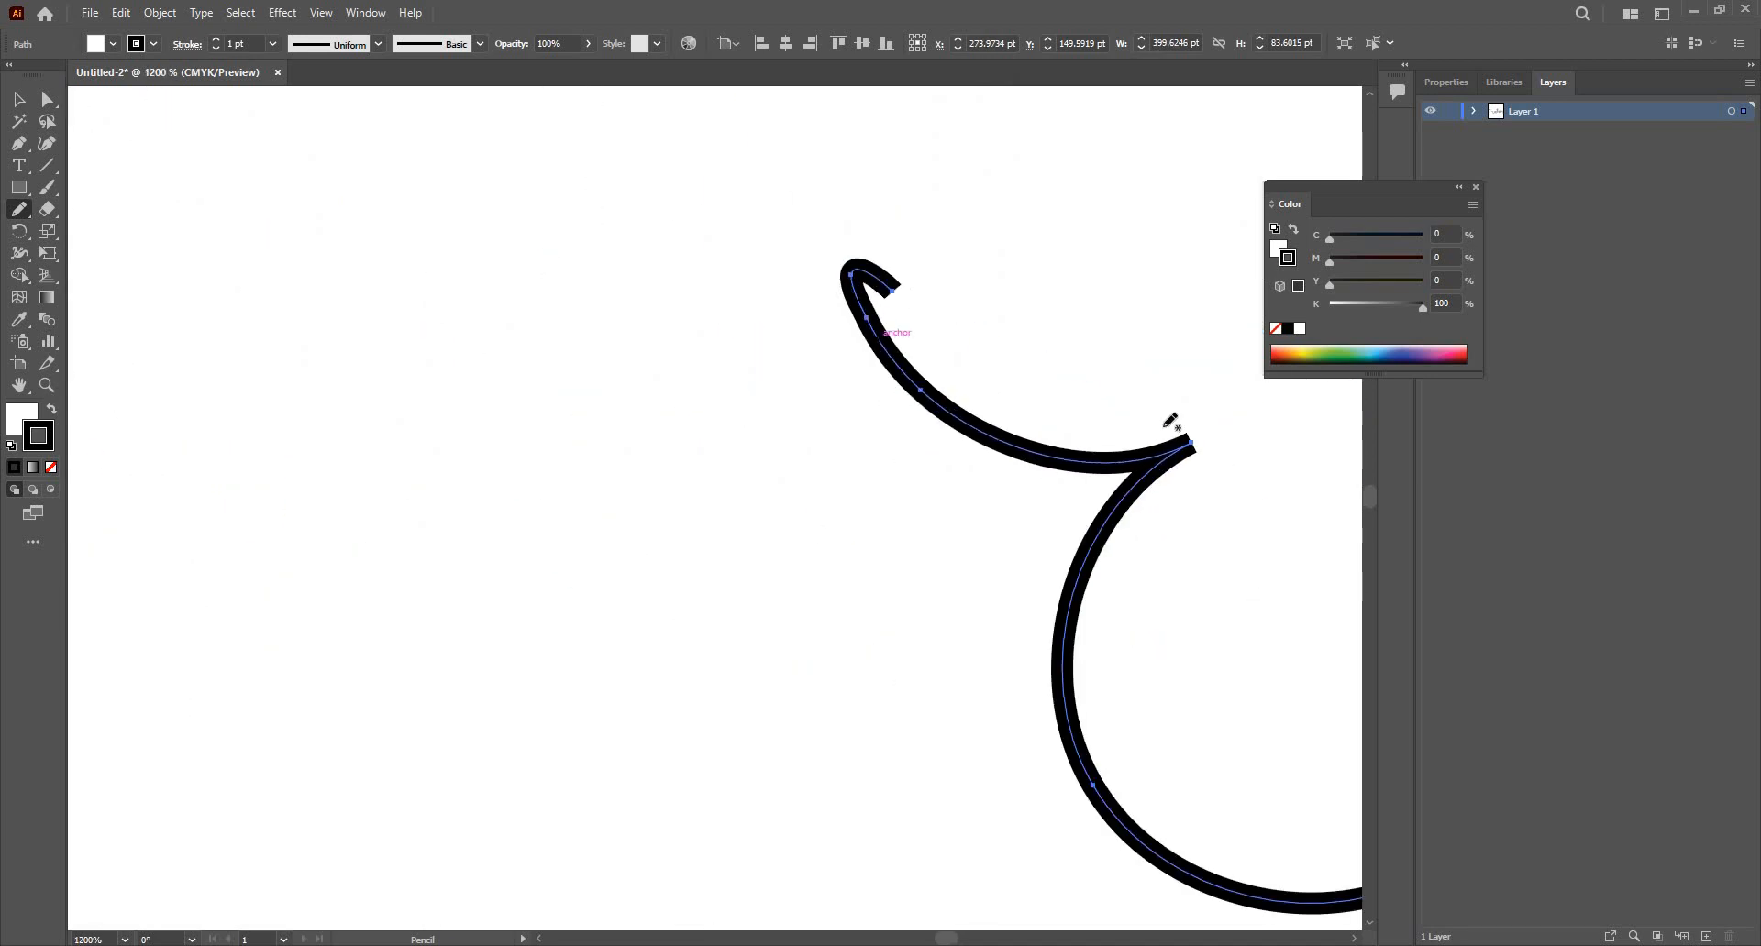
key(ctrl+z)
scroll(1193, 471, up, 1)
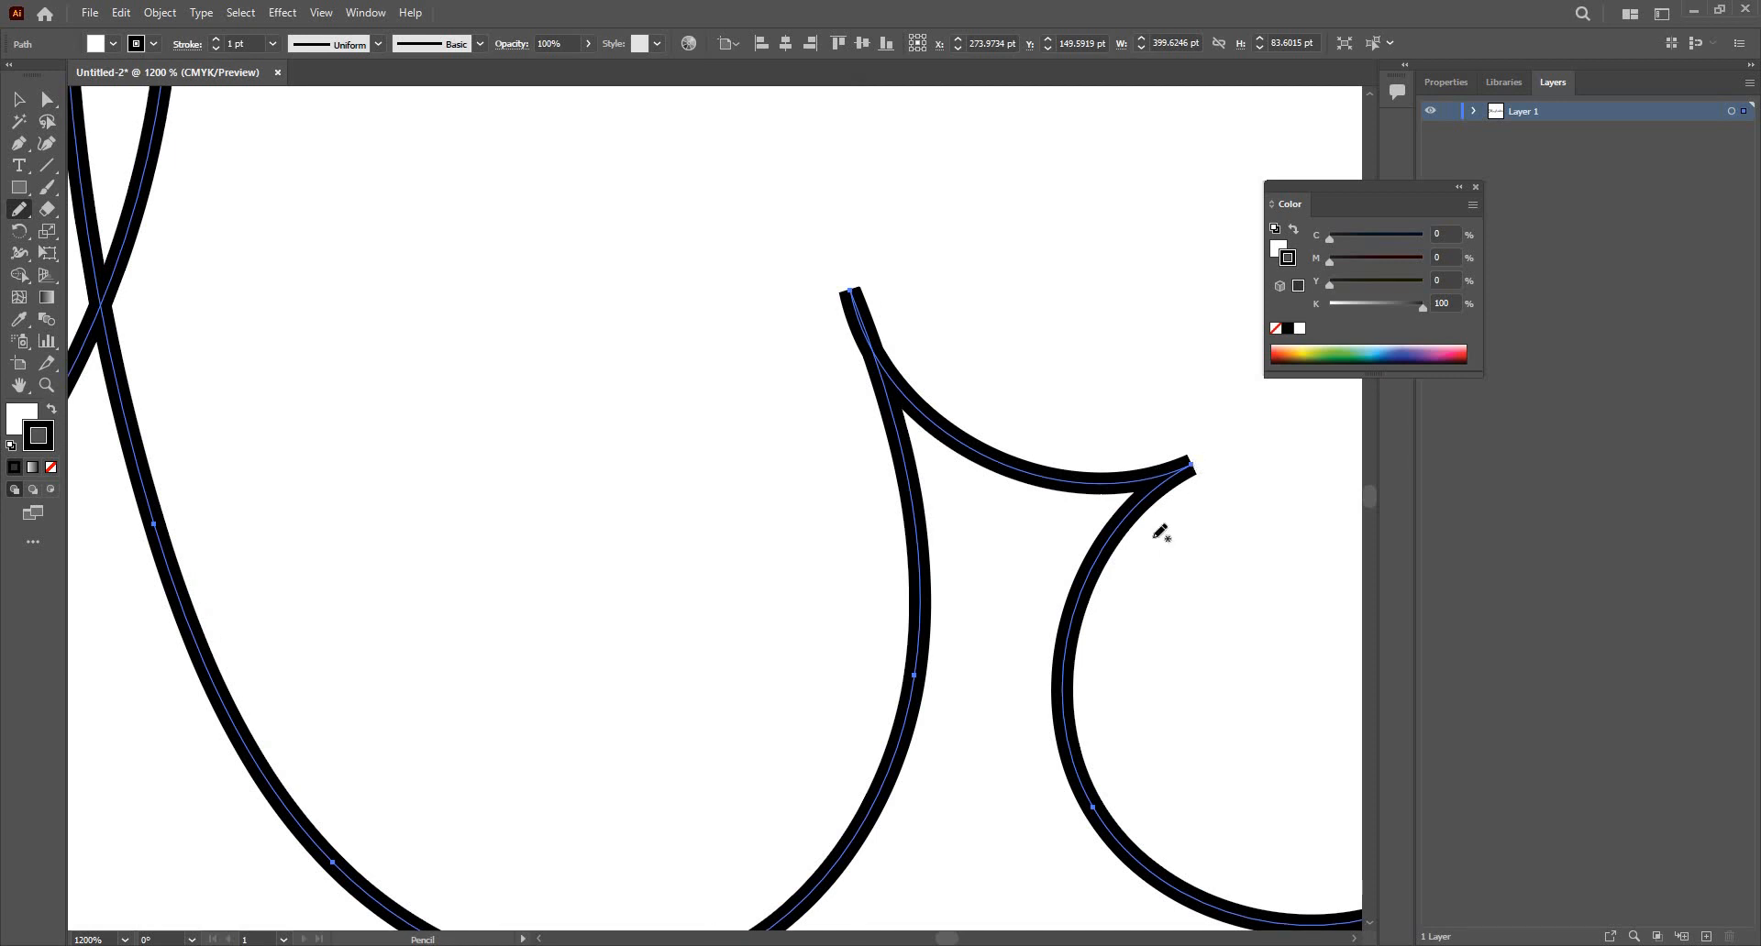
drag(1152, 481, 1113, 509)
key(ctrl+z)
Step: Smooth the tip and shoulder of the first "r" with the Smooth tool
key(ctrl+equal)
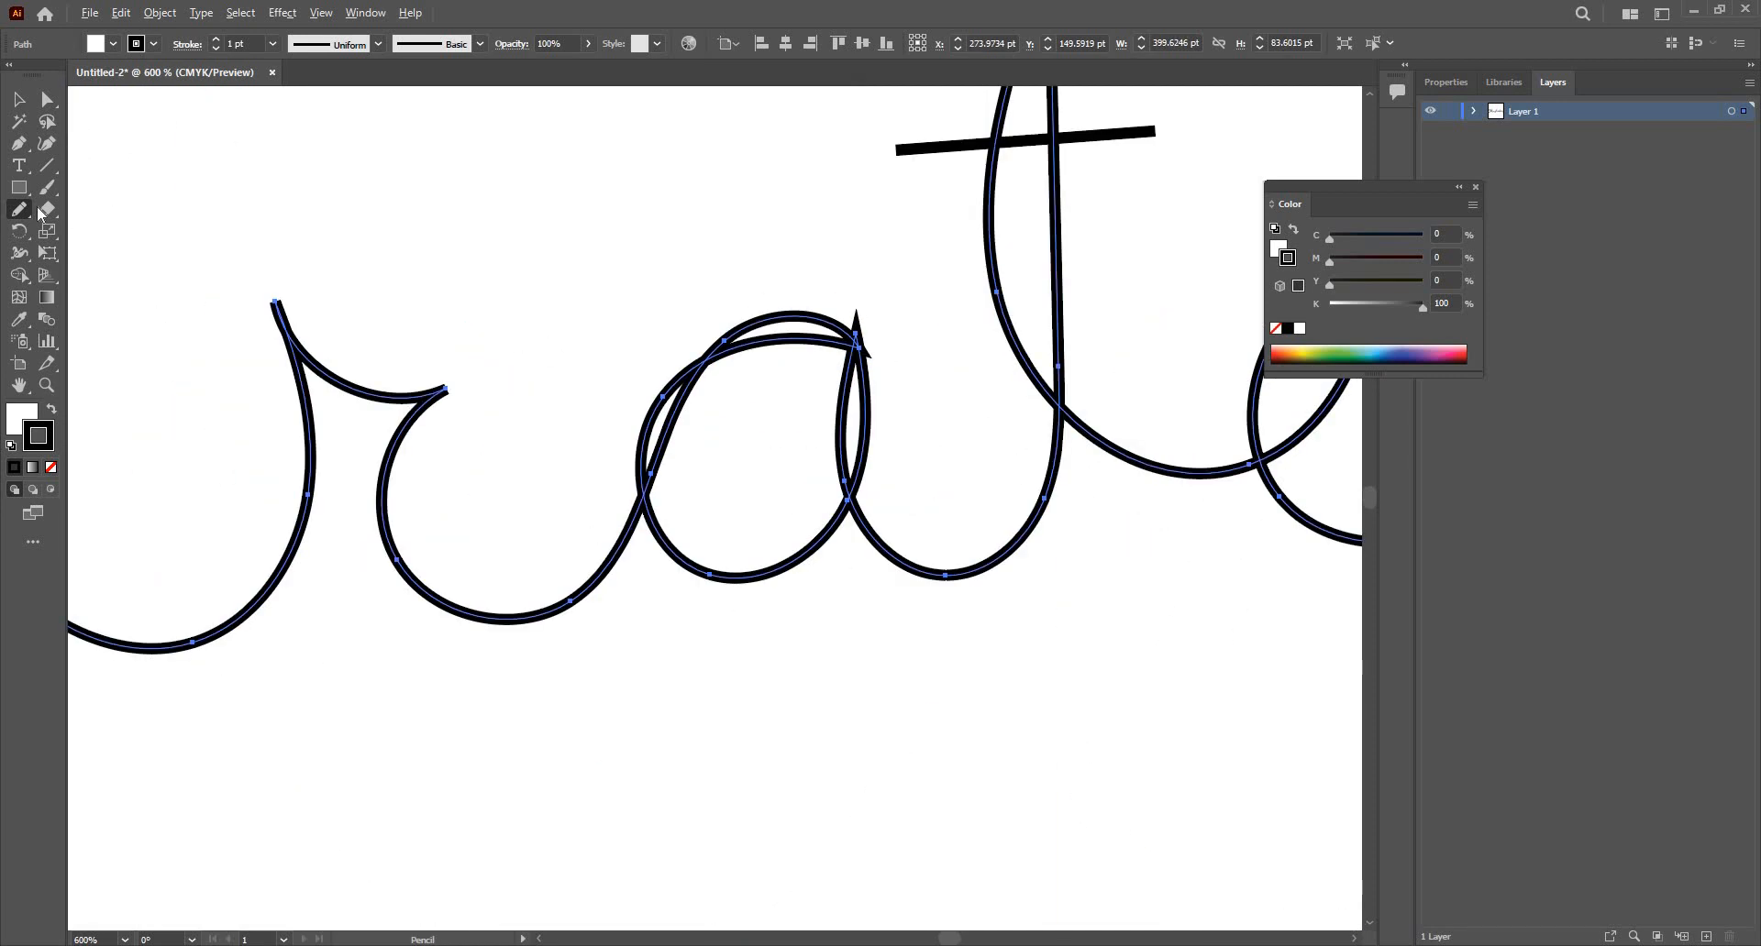
key(ctrl+equal)
key(ctrl+equal)
drag(19, 210, 107, 253)
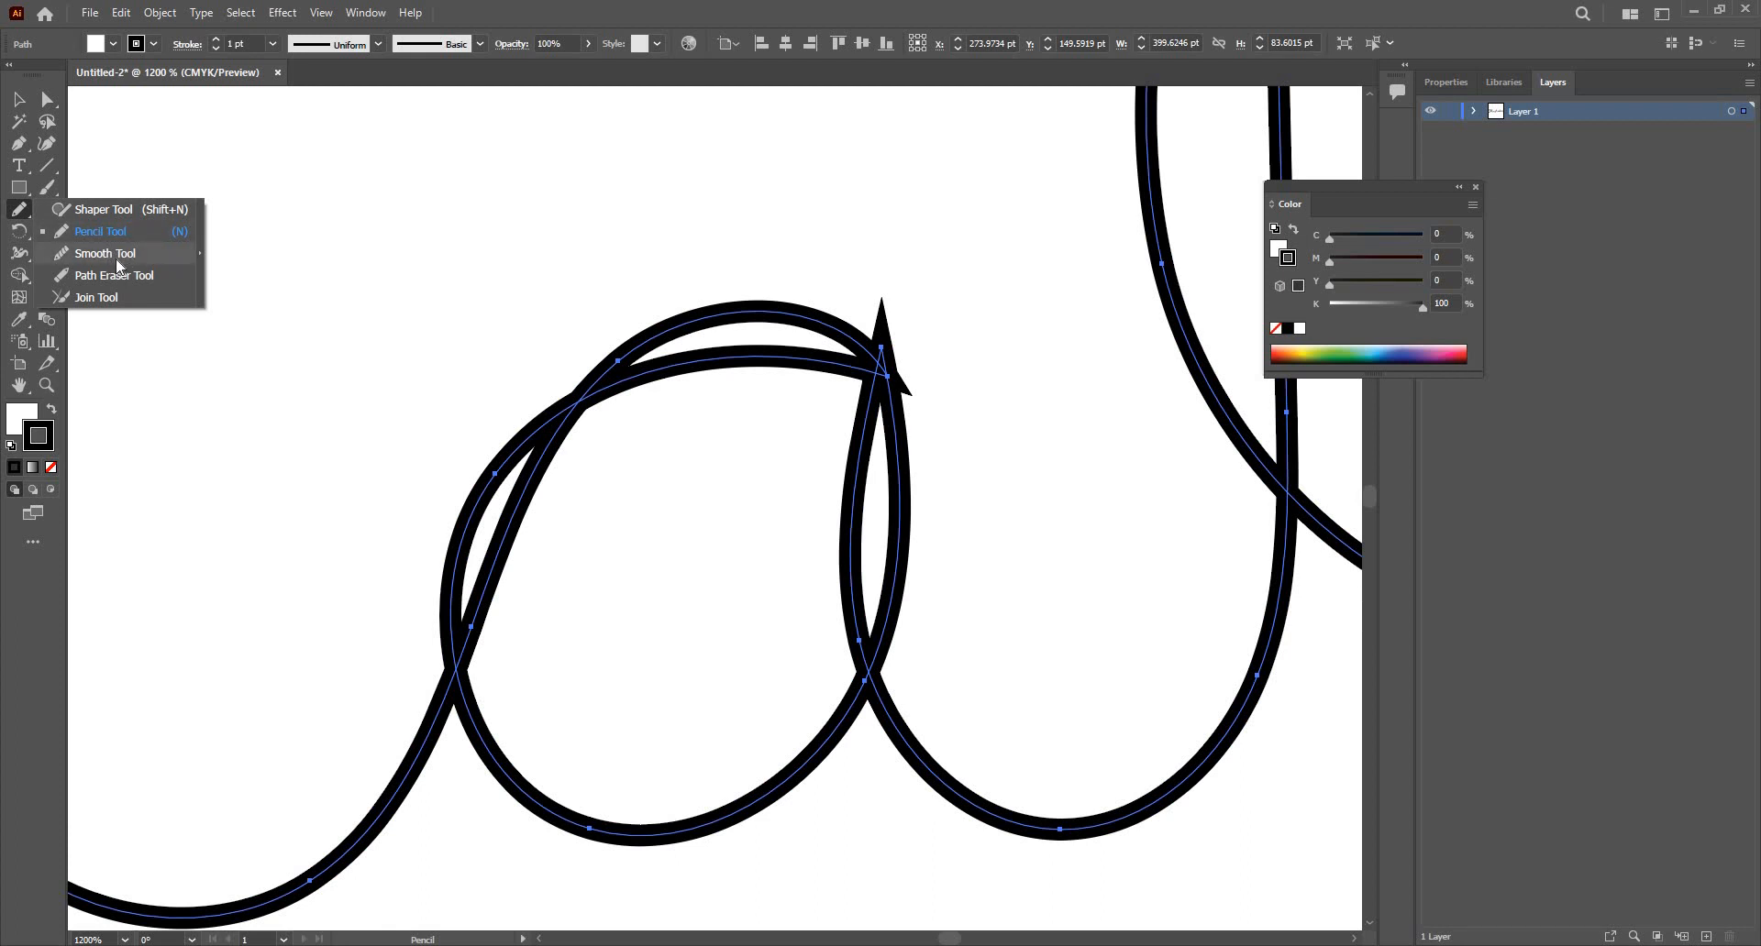
scroll(674, 327, down, 4)
scroll(287, 306, up, 4)
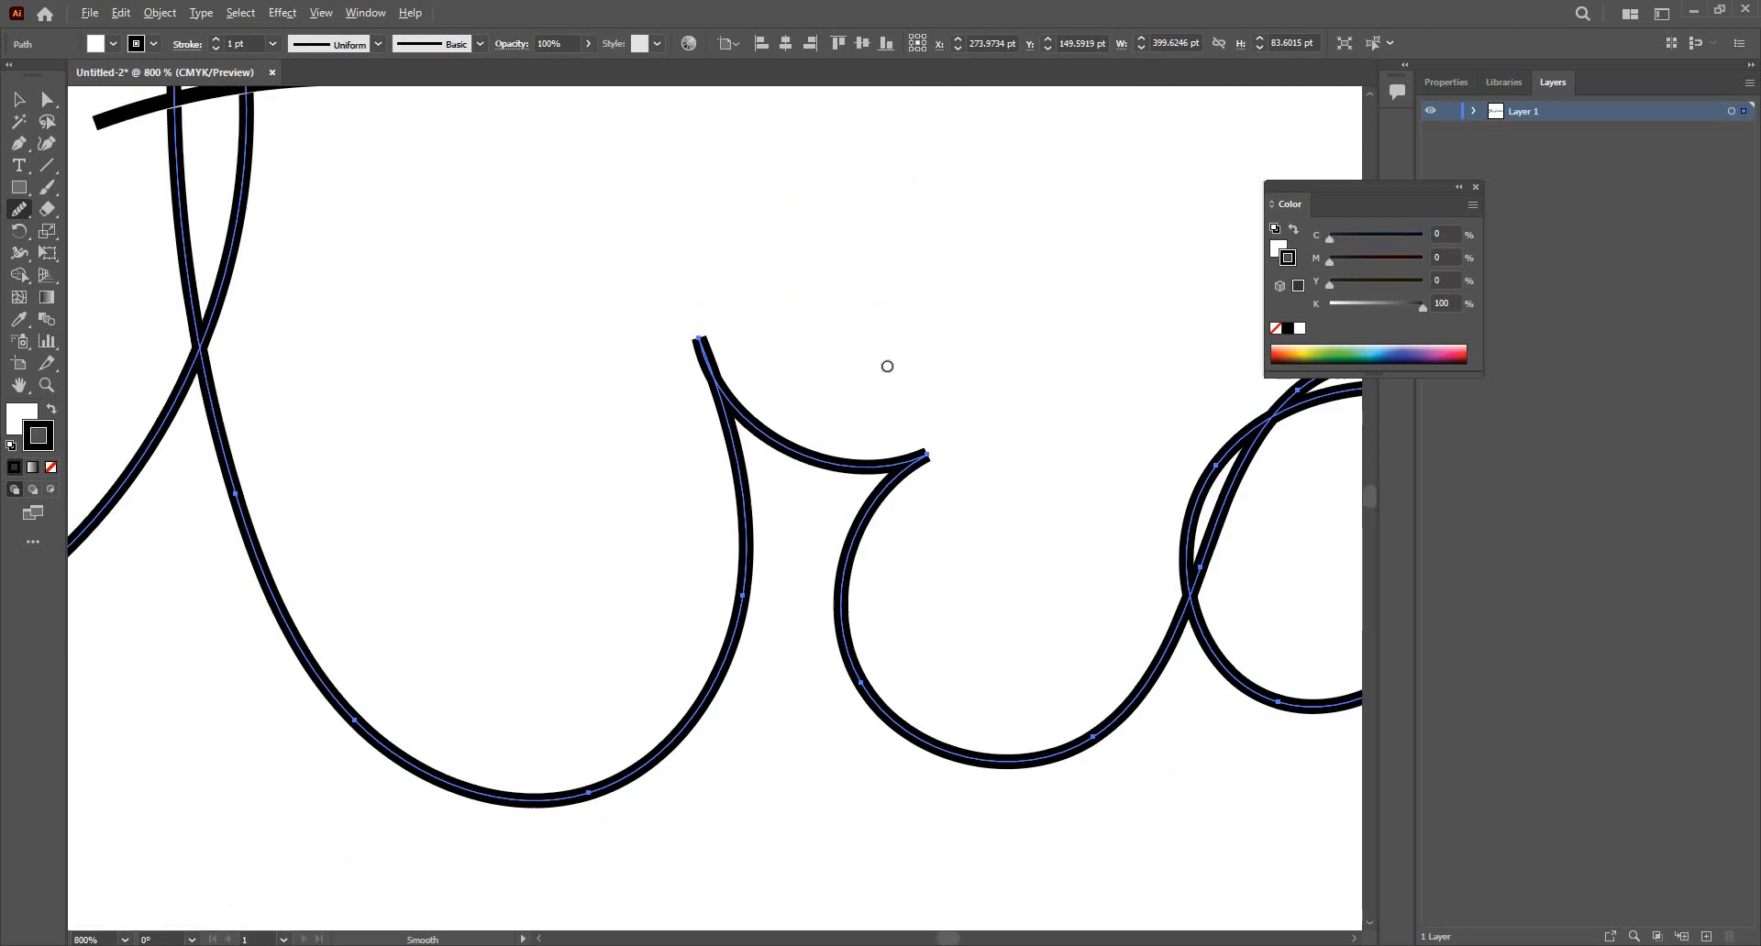
mouse_move(887, 353)
mouse_down()
mouse_move(924, 433)
mouse_move(891, 350)
mouse_move(928, 469)
mouse_up()
drag(898, 363, 919, 445)
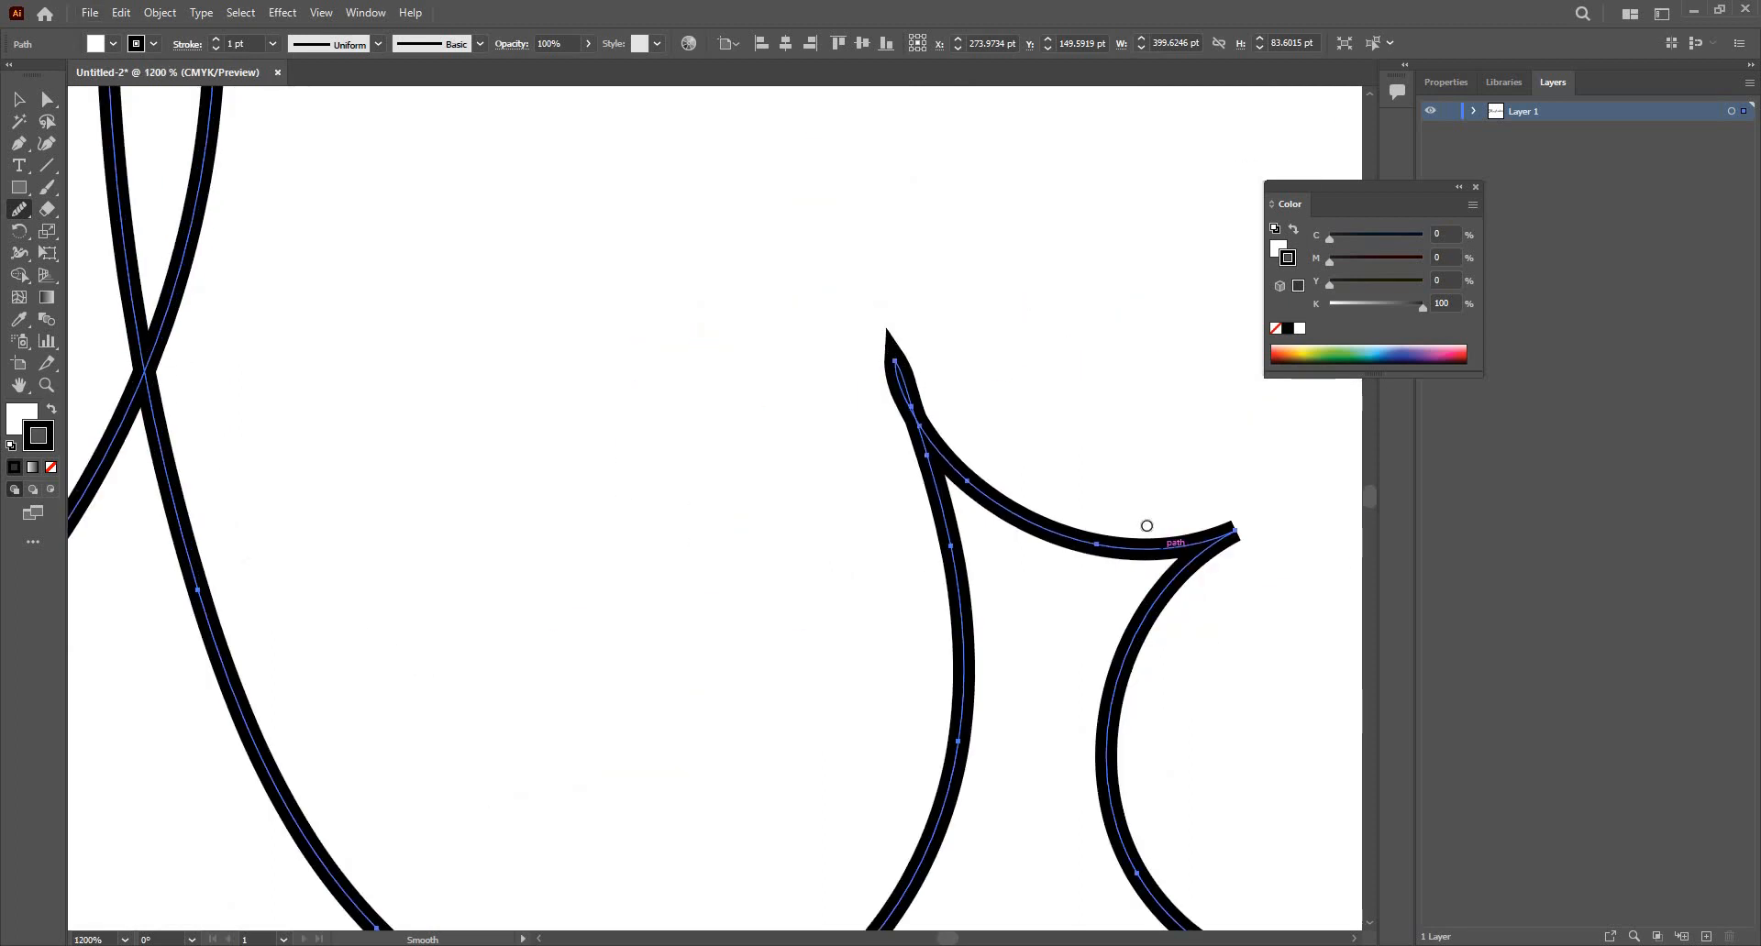
mouse_move(1236, 547)
mouse_down()
mouse_move(1179, 550)
mouse_move(1163, 597)
mouse_move(1241, 523)
mouse_move(1231, 533)
mouse_up()
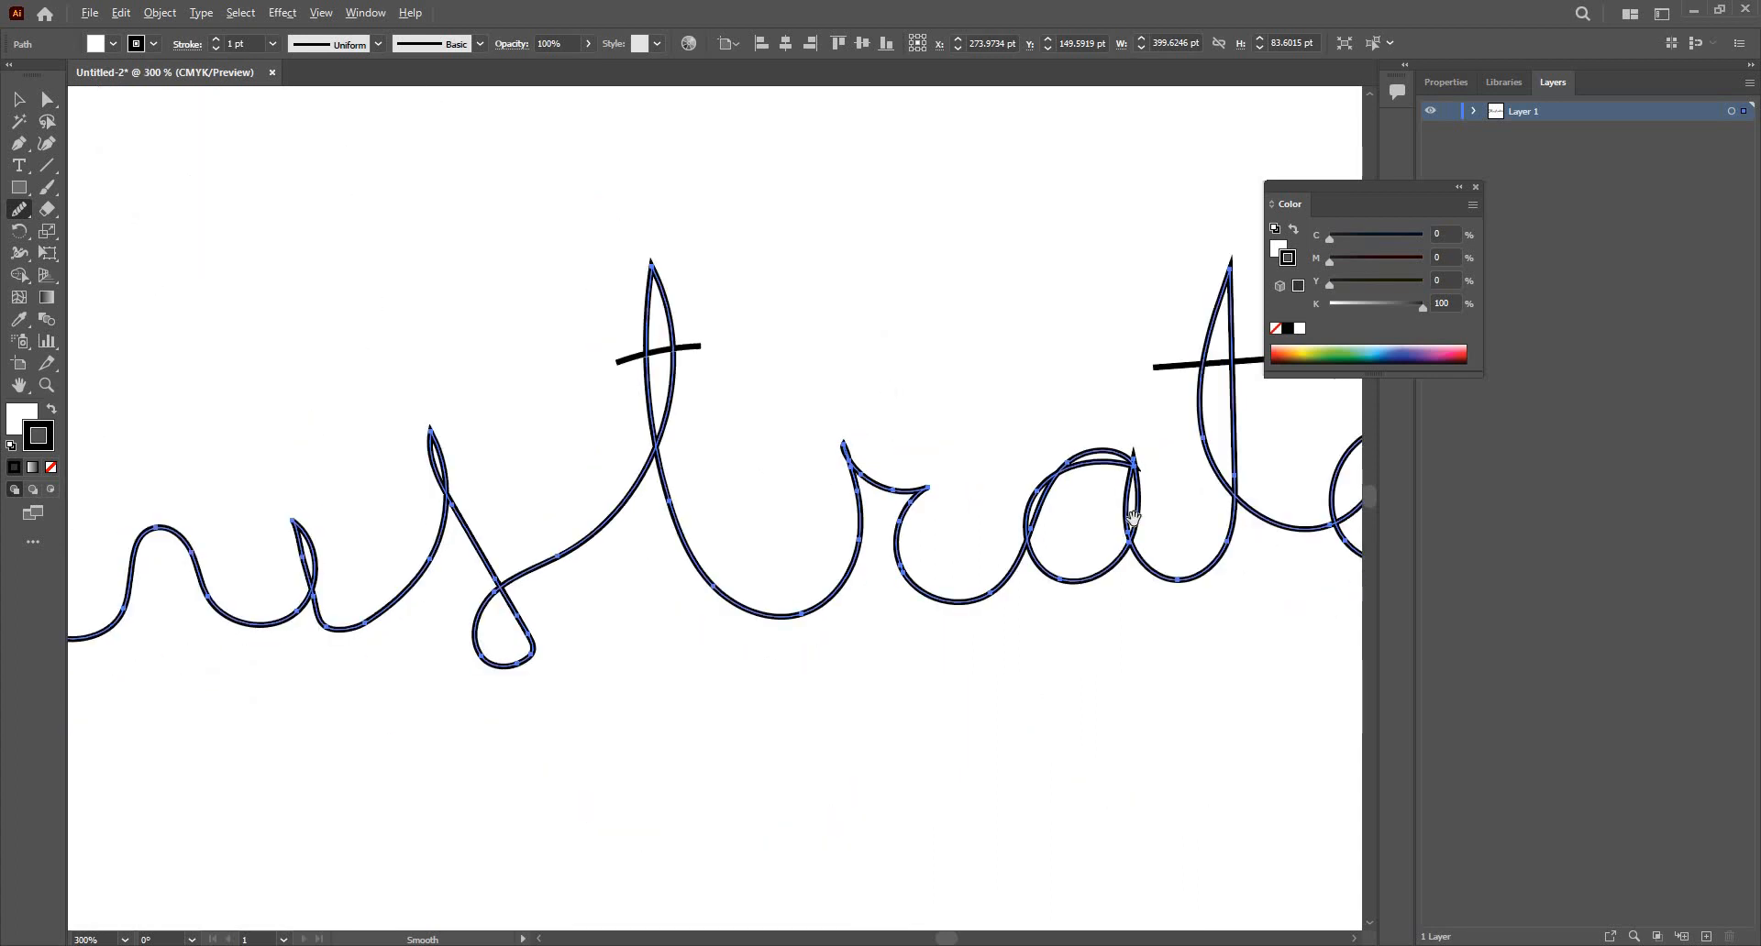
Step: Smooth the pointed shoulder of the final "r" into a rounded bend
scroll(816, 486, down, 4)
scroll(811, 512, right, 3)
scroll(930, 490, right, 2)
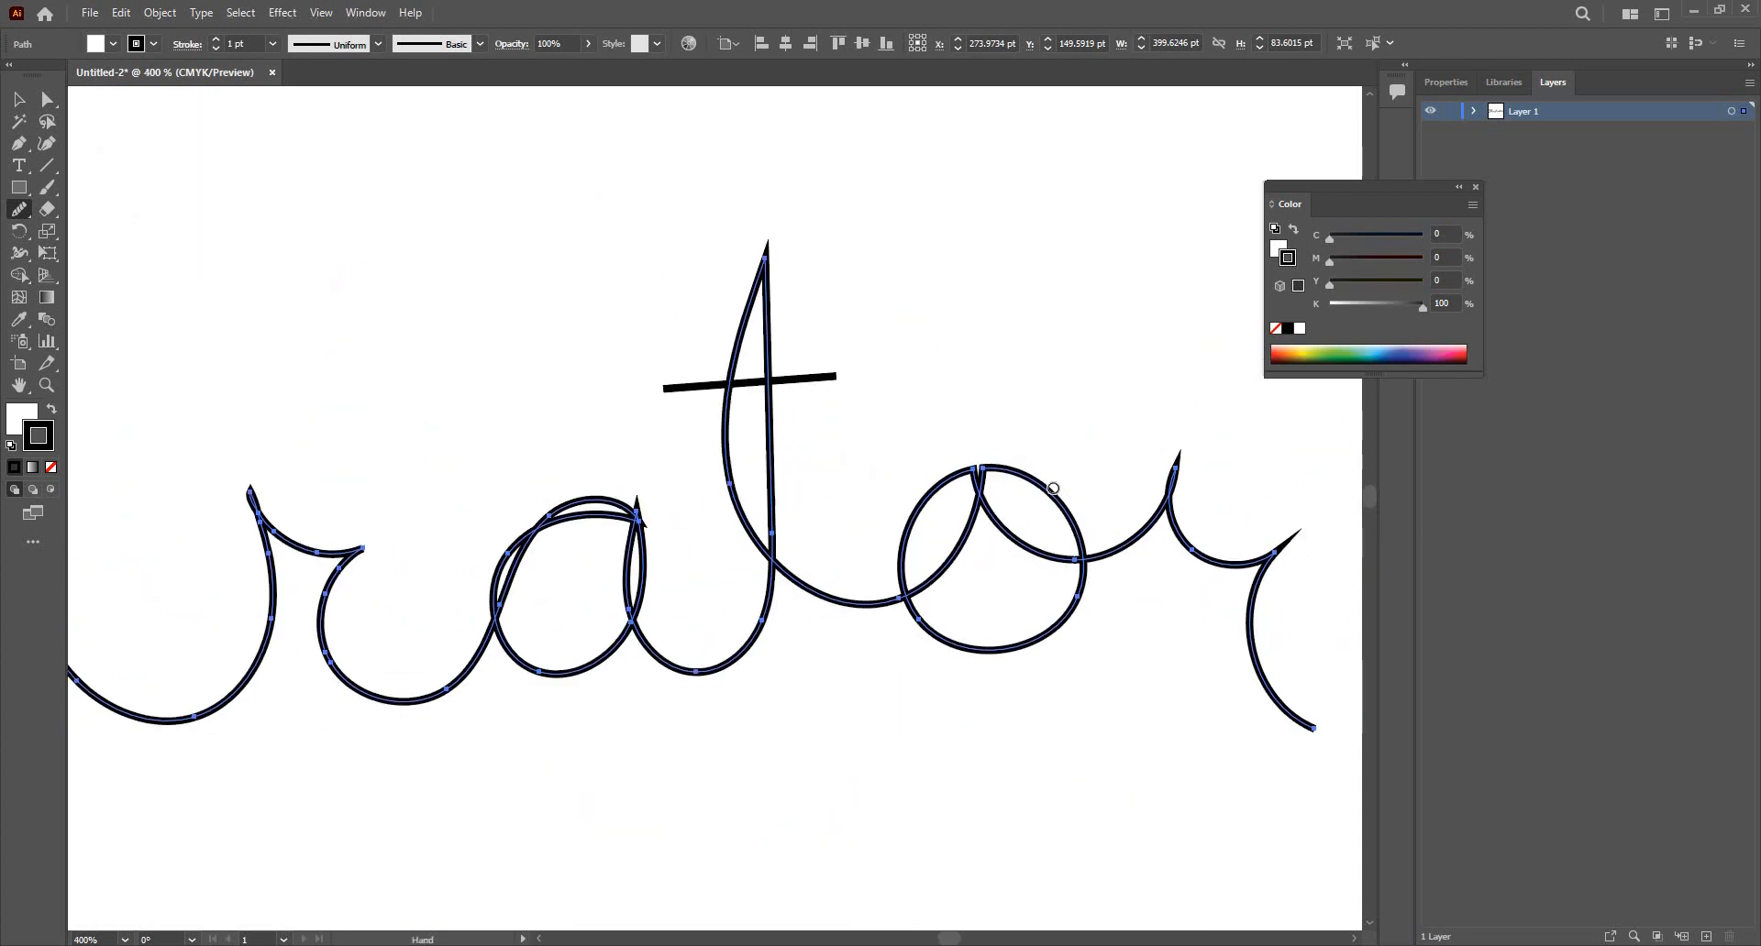
scroll(1045, 492, up, 1)
scroll(995, 500, up, 2)
mouse_move(982, 514)
mouse_down()
mouse_move(974, 550)
mouse_move(988, 511)
mouse_up()
drag(957, 533, 983, 514)
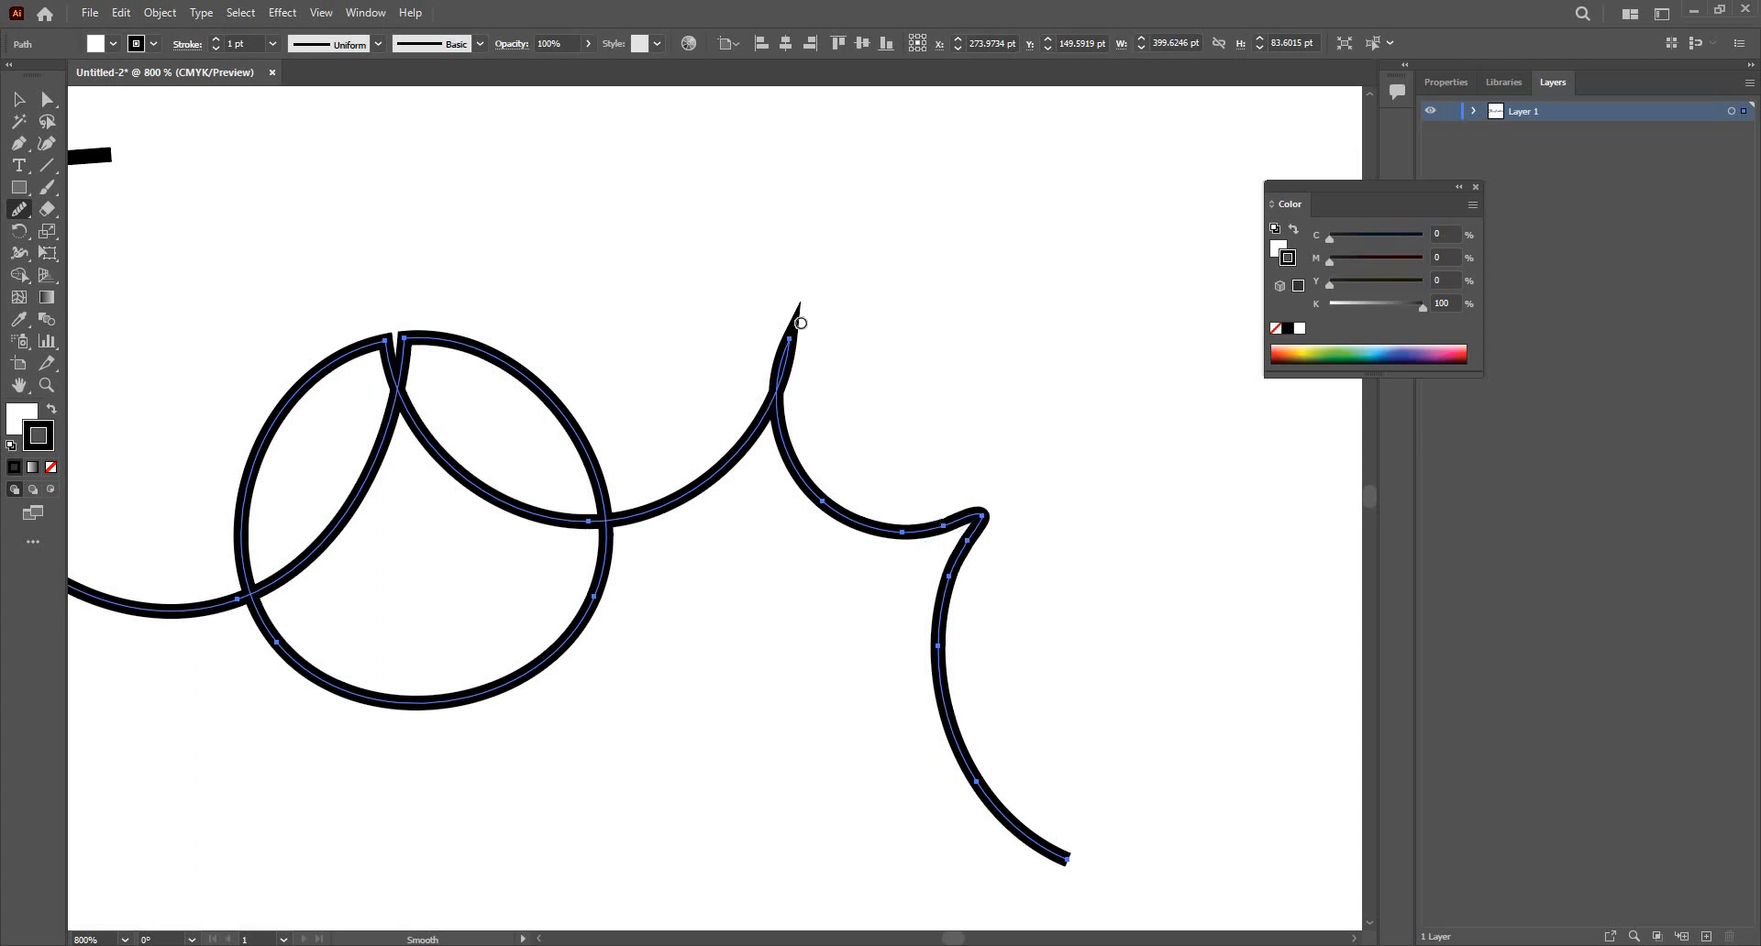
Step: Round the pointed tip of the final "r" with repeated Smooth tool strokes along its upstroke
mouse_move(787, 353)
mouse_down()
mouse_move(804, 465)
mouse_move(812, 387)
mouse_move(788, 336)
mouse_move(783, 384)
mouse_move(739, 446)
mouse_move(622, 524)
mouse_up()
drag(720, 422, 782, 350)
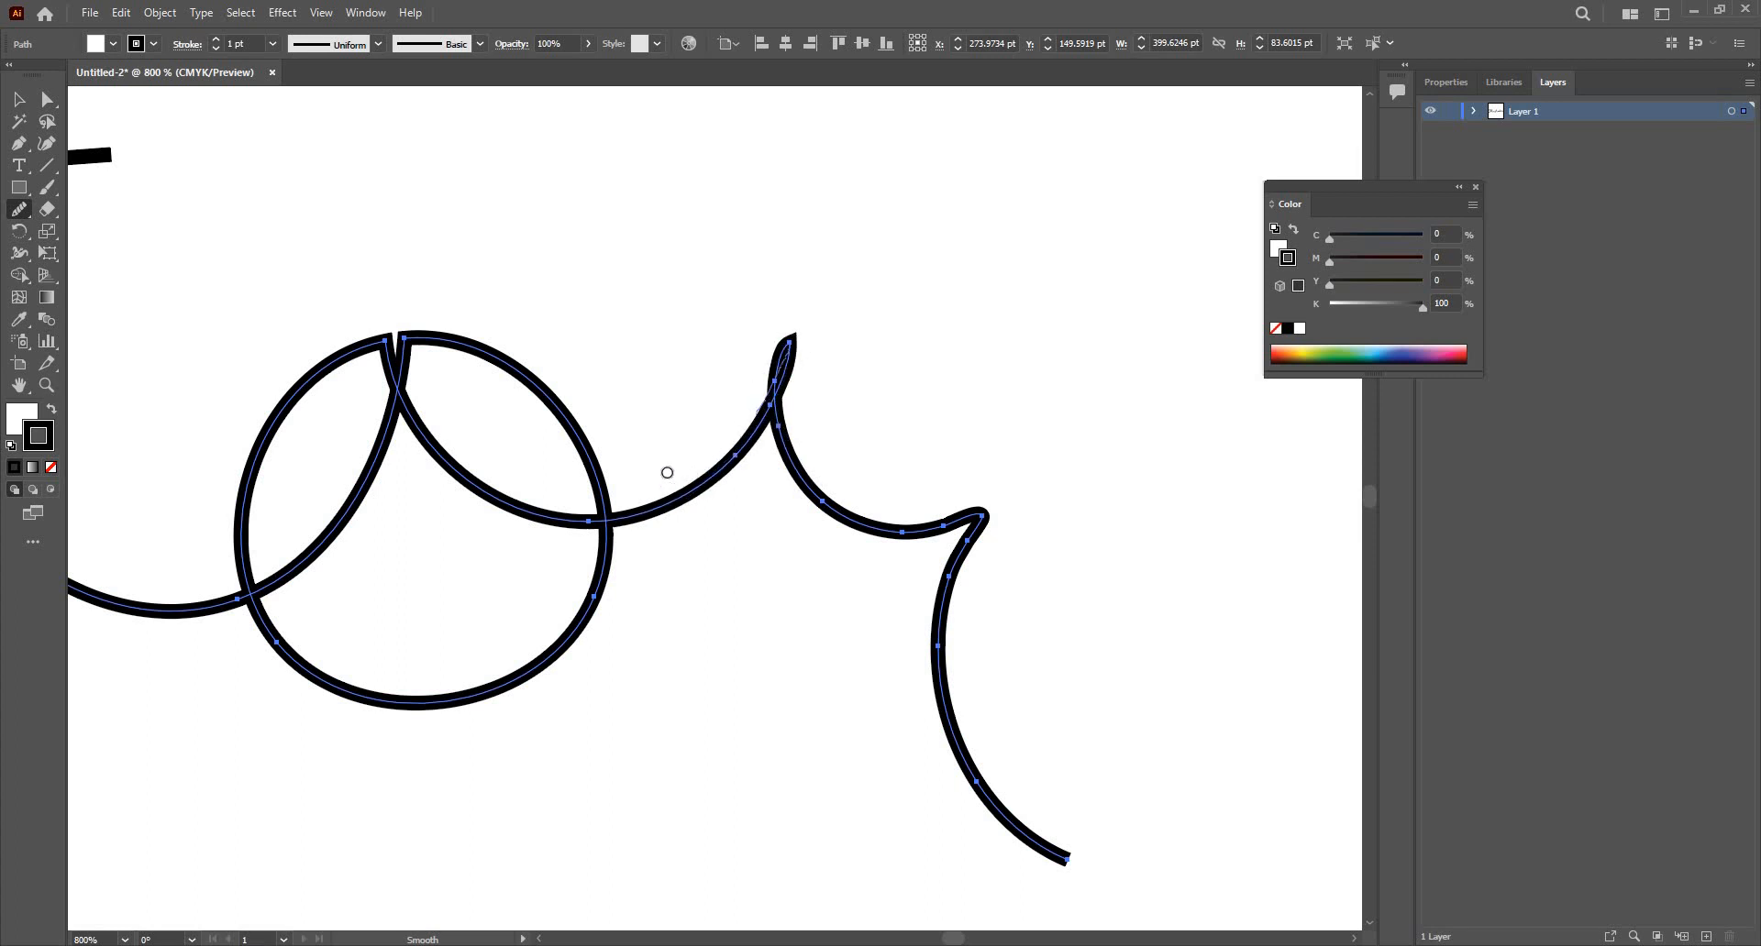
mouse_move(699, 469)
mouse_down()
mouse_move(809, 364)
mouse_move(802, 338)
mouse_move(819, 506)
mouse_up()
drag(790, 349, 785, 358)
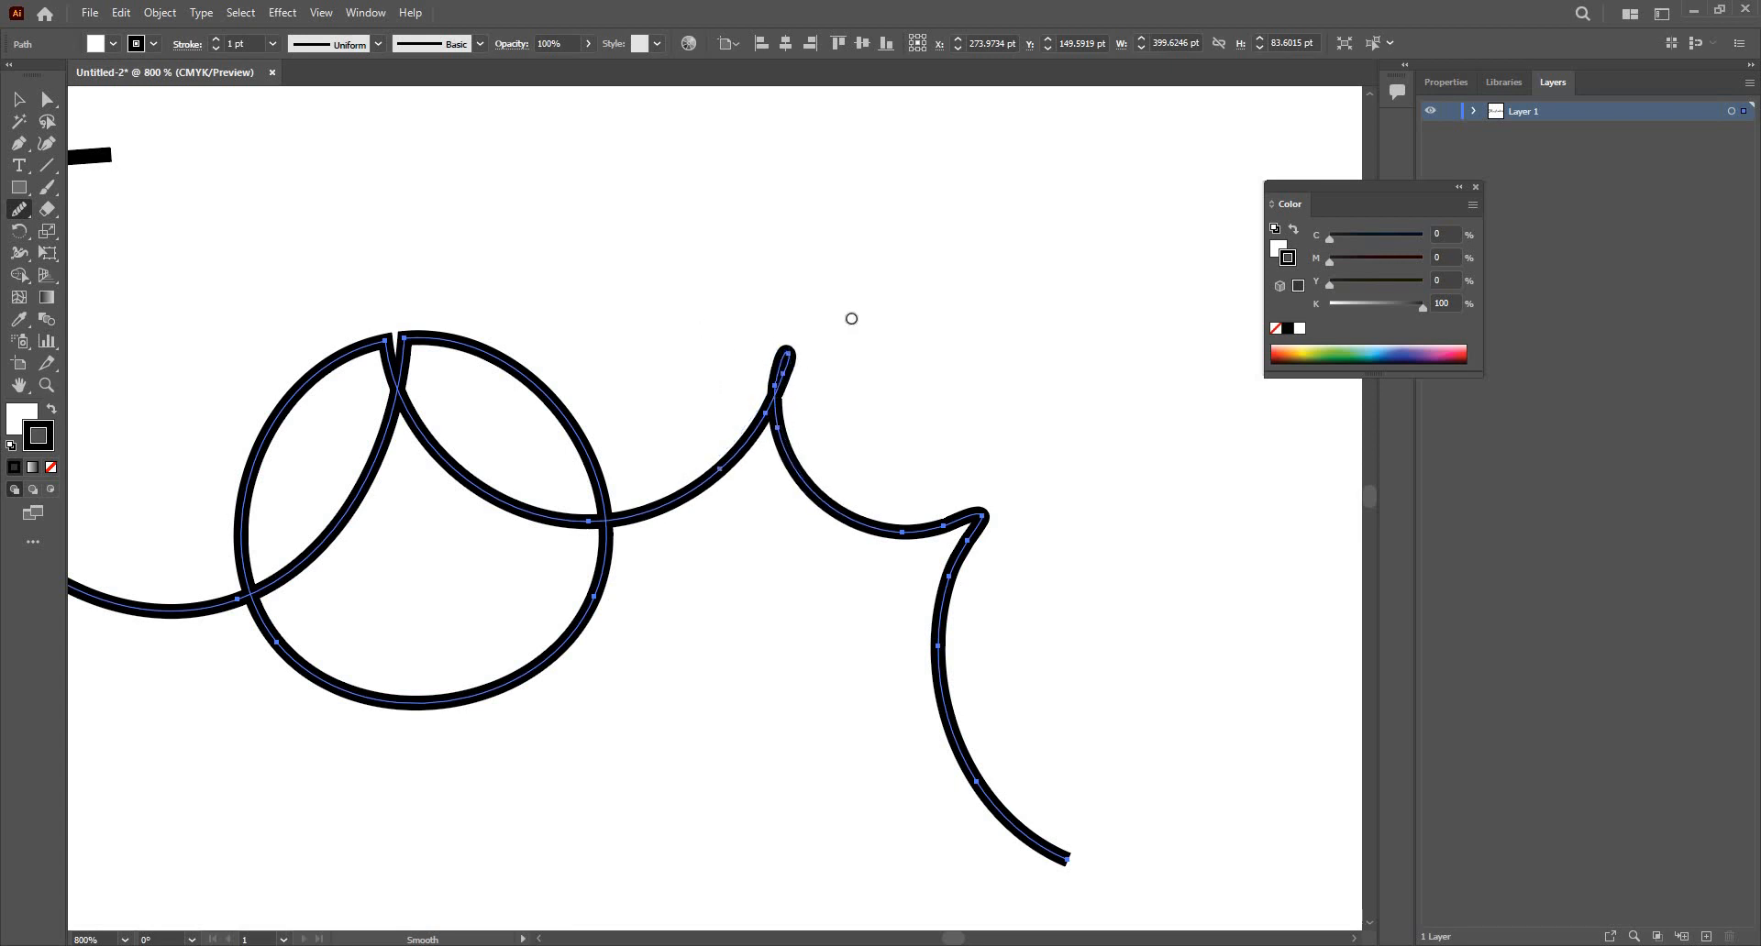
Step: Try to move the end anchor of the capital "I"'s upper stroke with the Direct Selection tool, and undo the move
scroll(864, 354, down, 7)
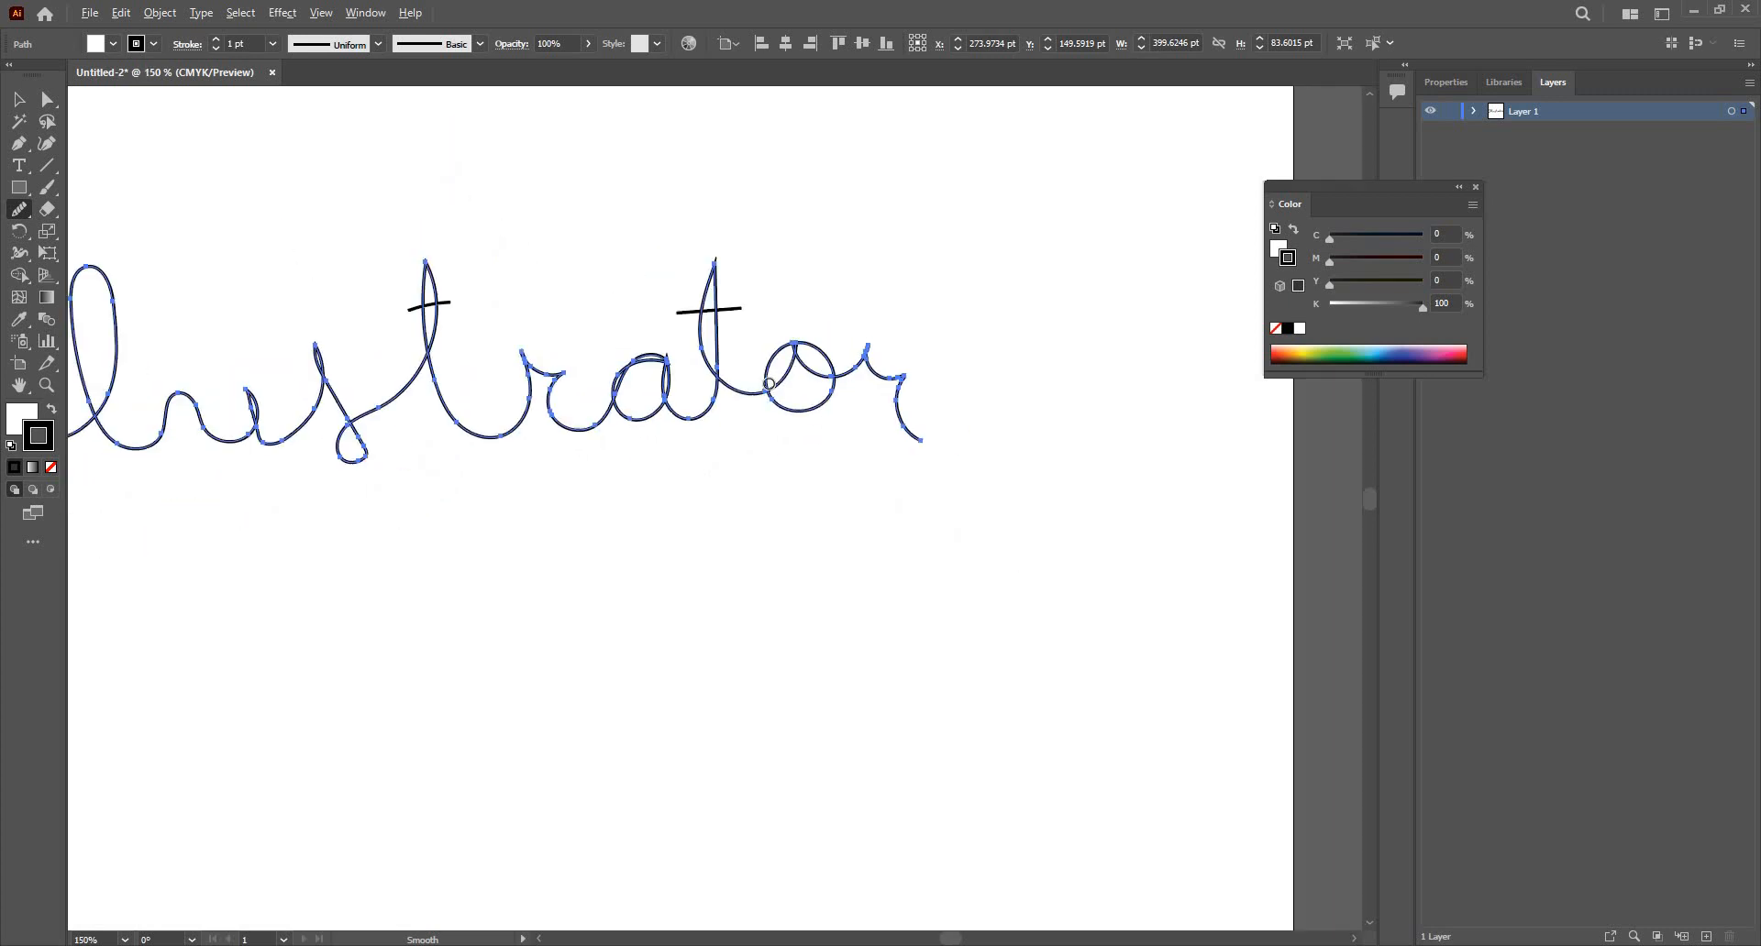
scroll(779, 386, up, 3)
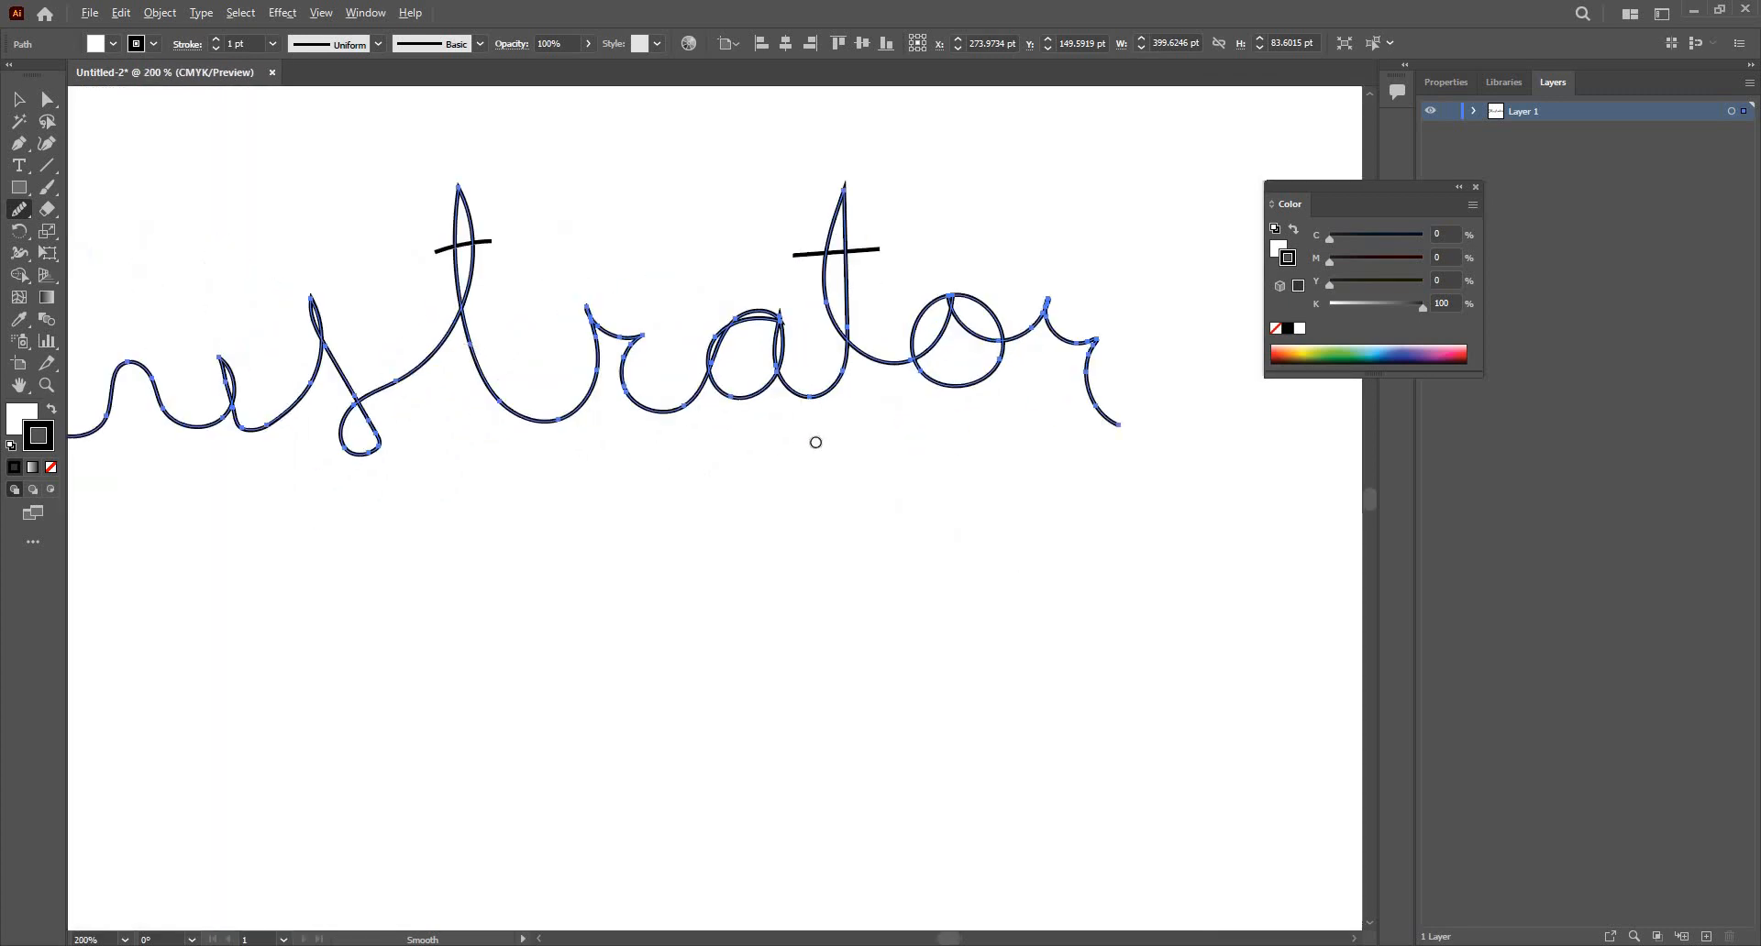
drag(427, 301, 543, 317)
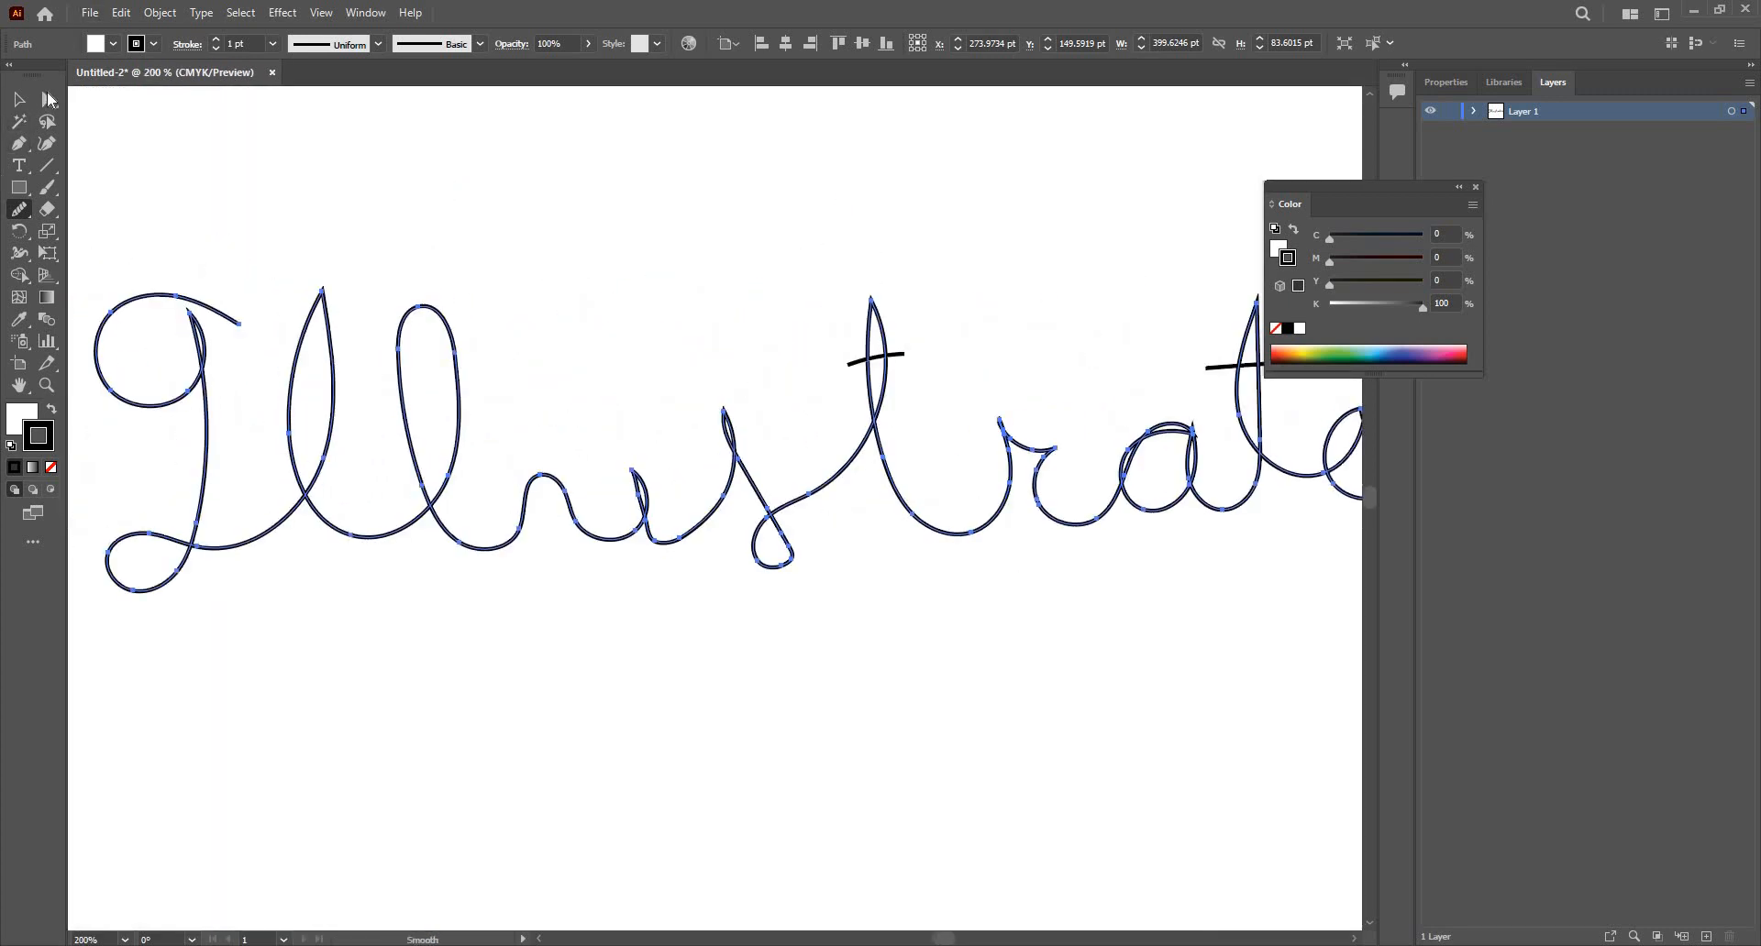
click(47, 95)
scroll(254, 350, up, 2)
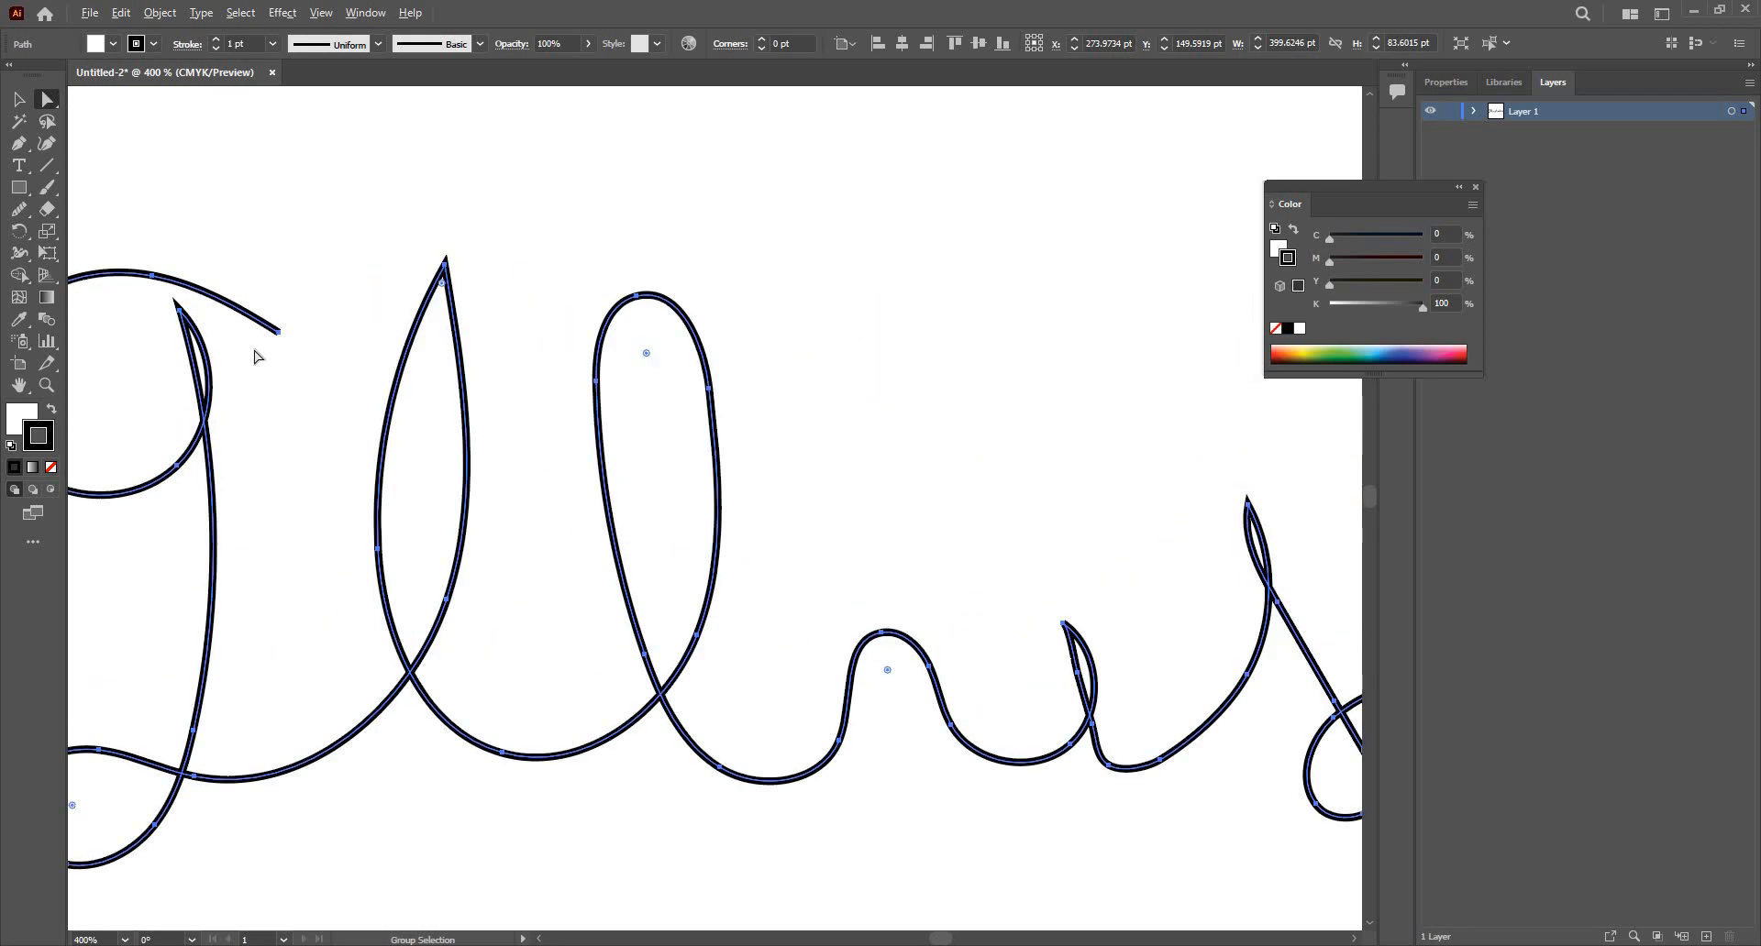
click(278, 332)
drag(275, 330, 637, 227)
key(ctrl+z)
scroll(645, 228, down, 2)
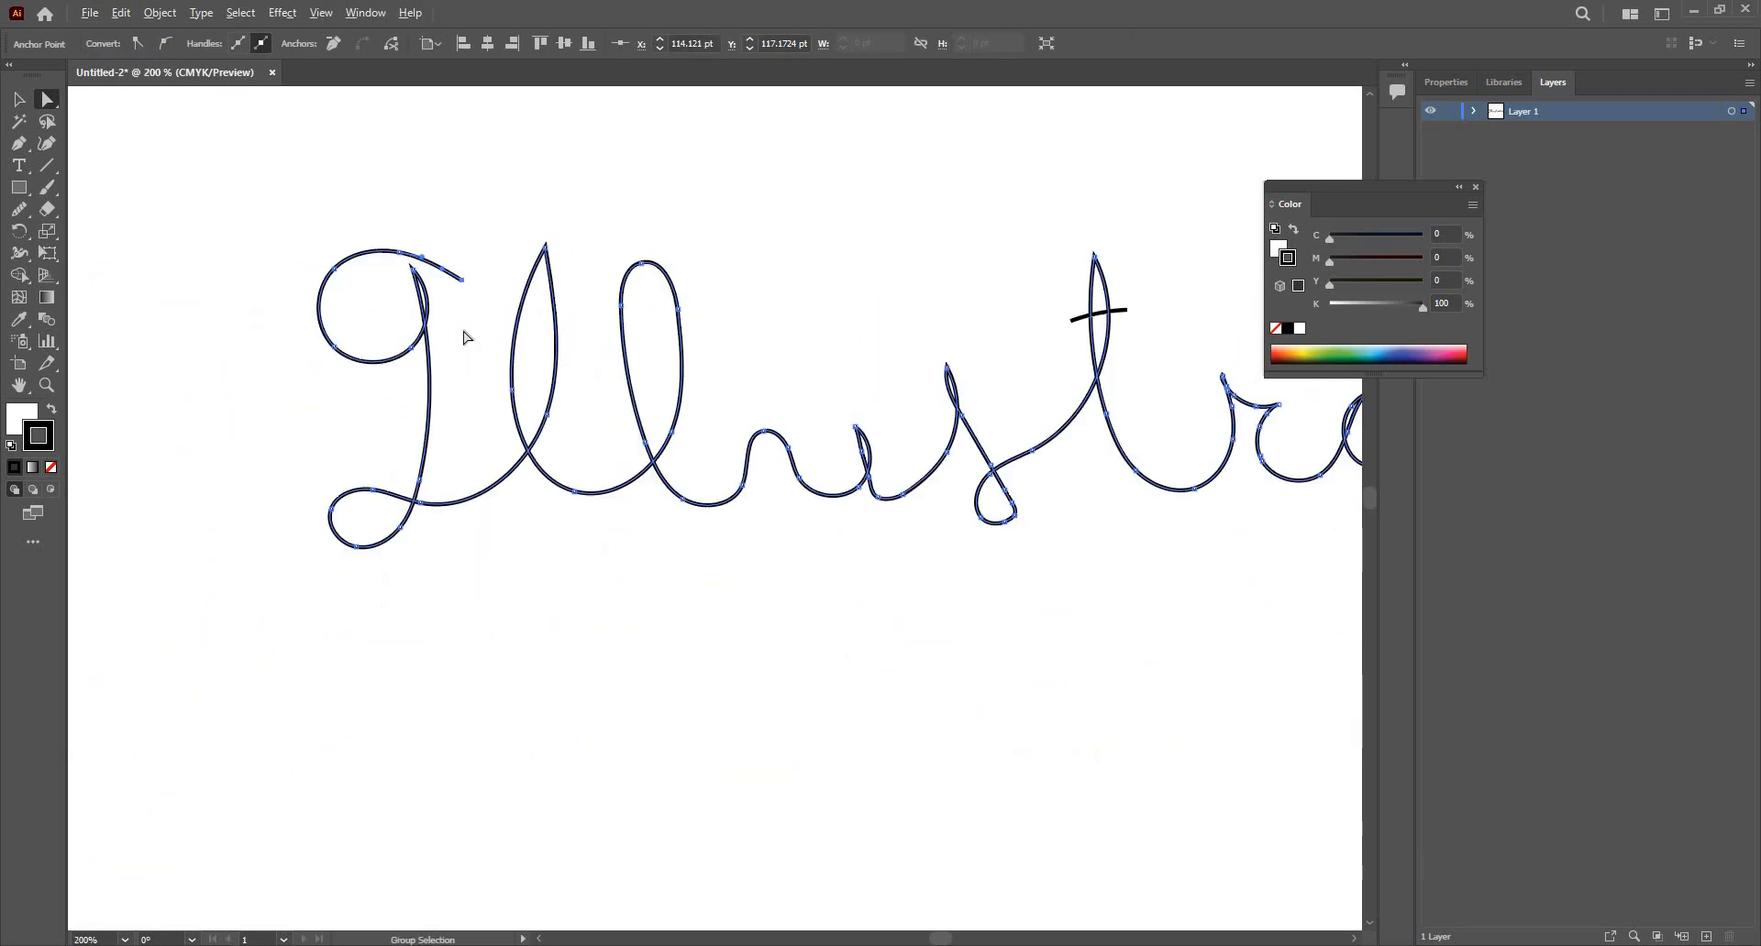
Step: Round the pointed top anchor of the first "l" with a corner radius of about 3.68 pt
scroll(432, 326, up, 2)
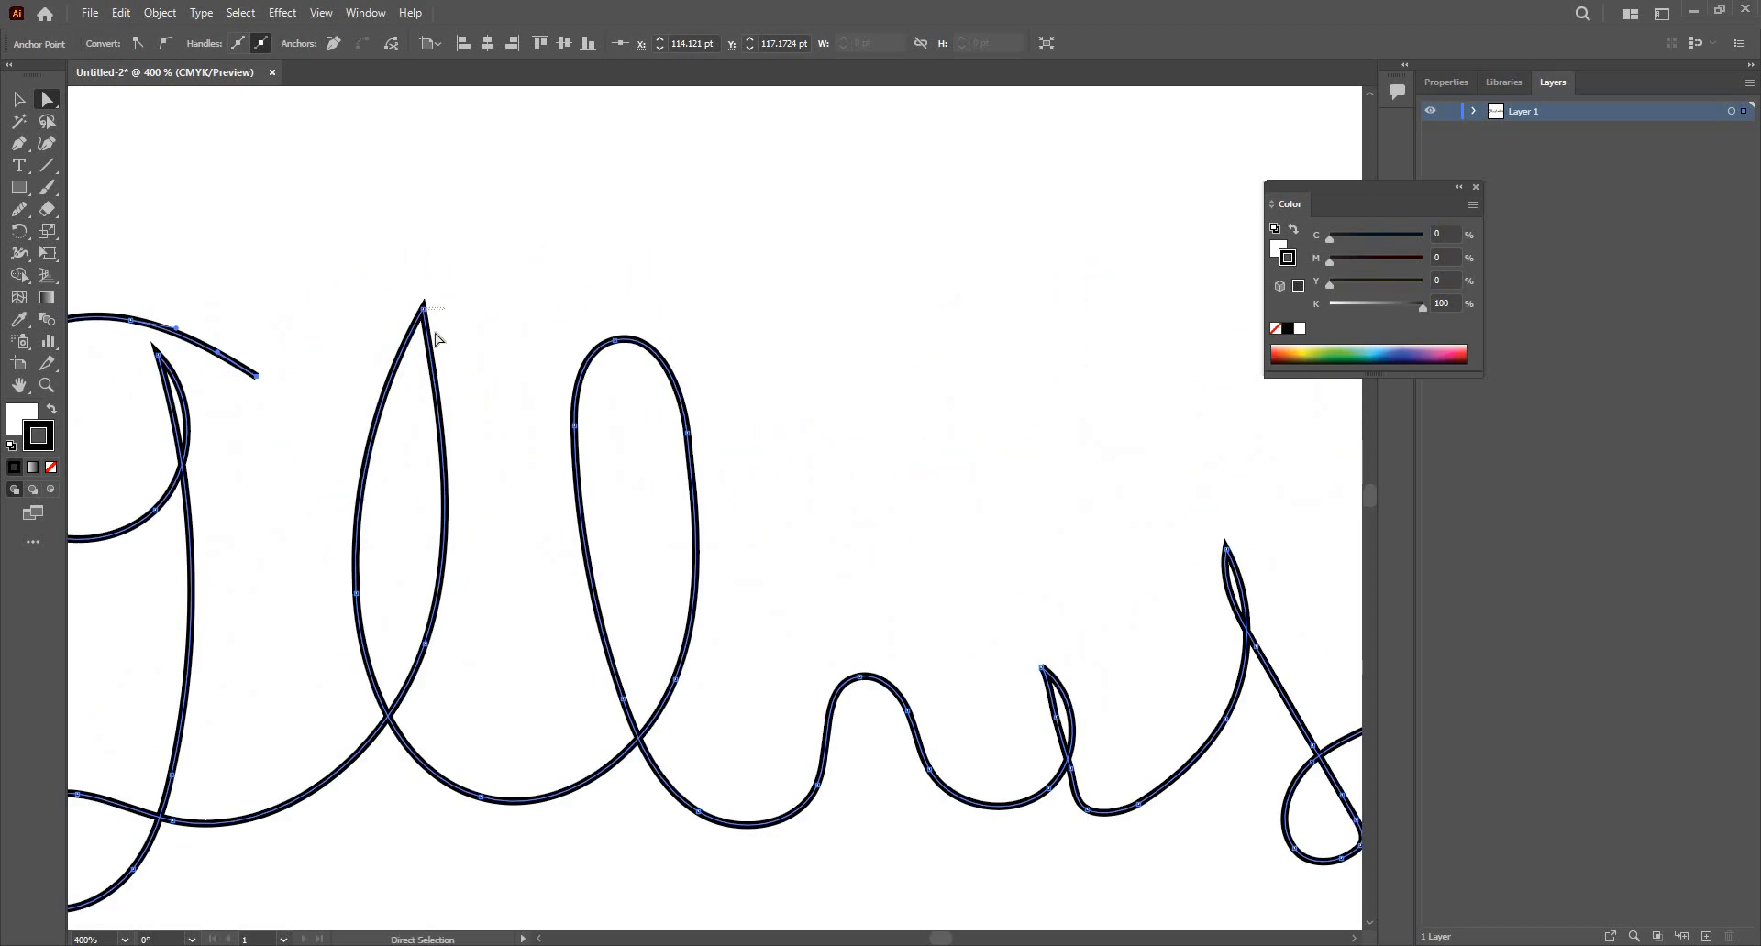
click(438, 337)
click(421, 316)
drag(420, 322, 423, 410)
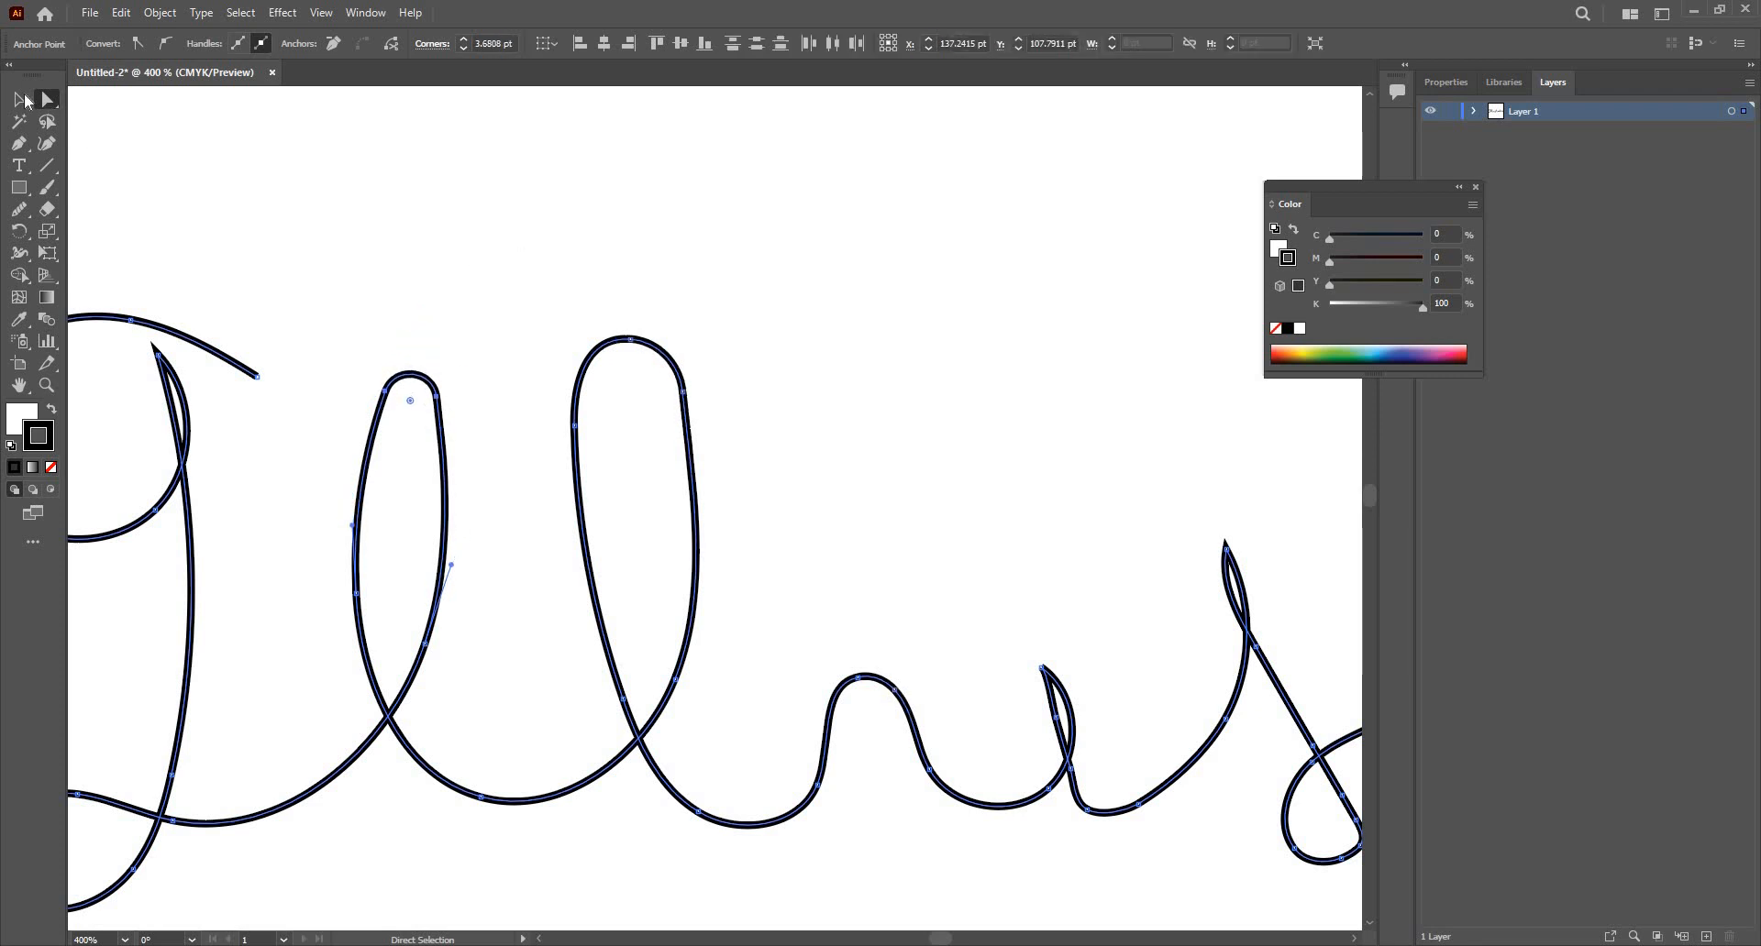
Step: Deselect the handwritten lettering and make the Pencil tool active in place of the Smooth tool
scroll(472, 257, down, 1)
key(v)
click(830, 375)
scroll(862, 379, down, 3)
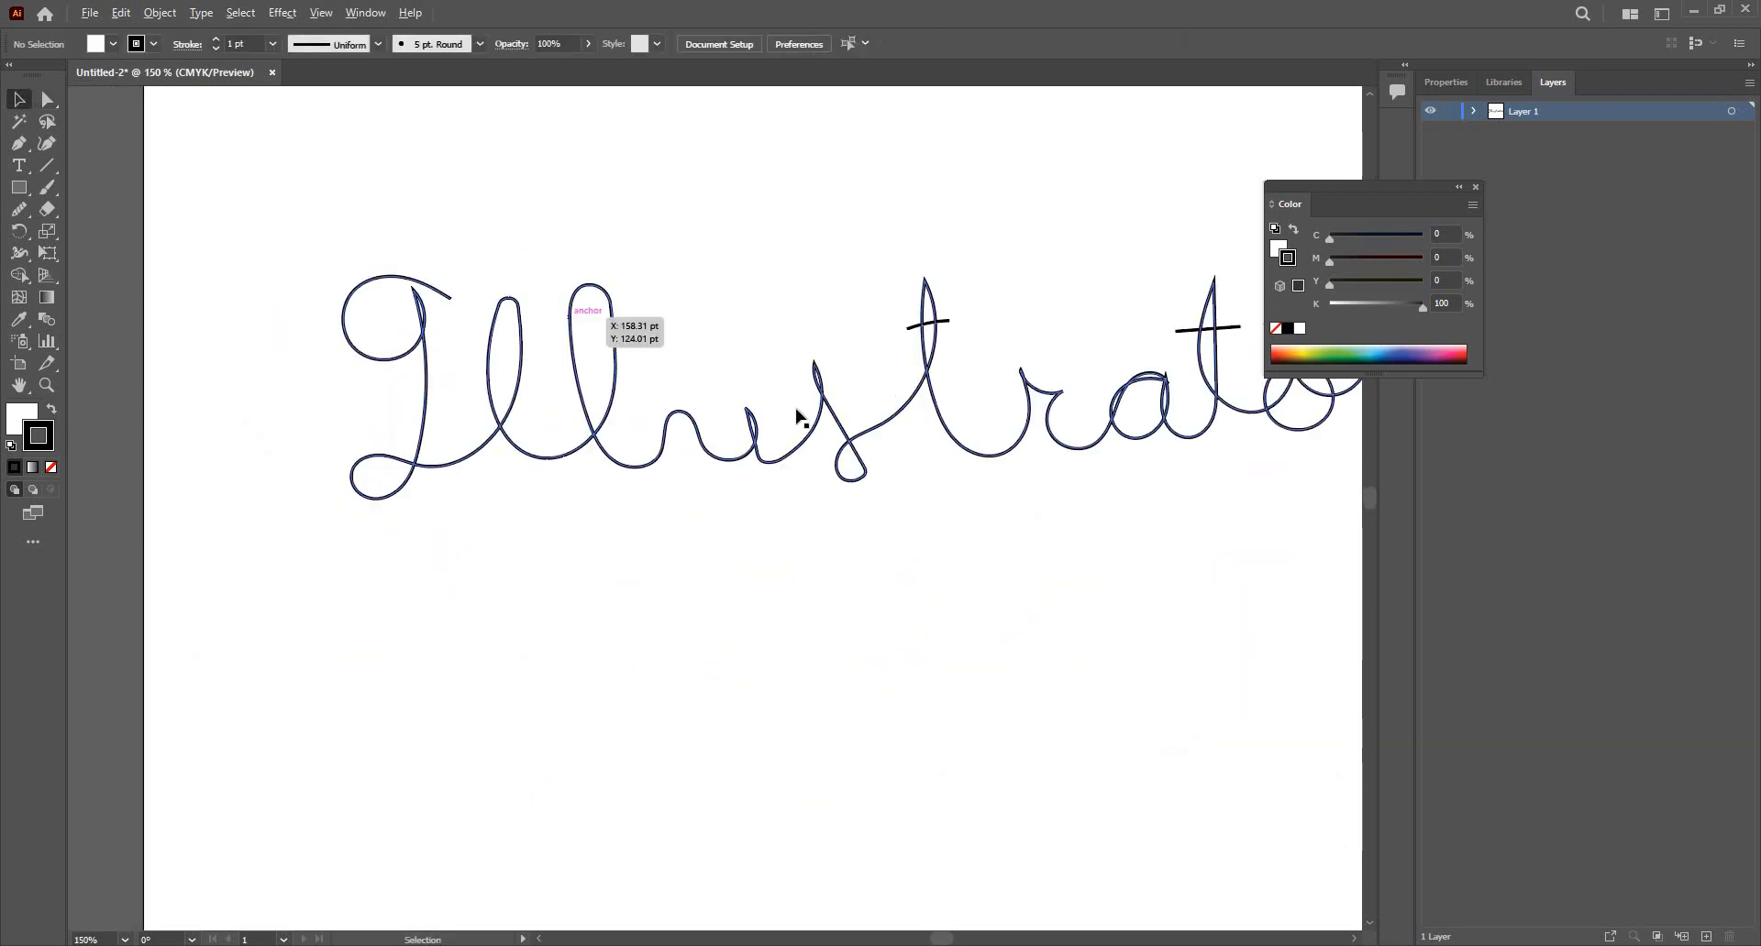
drag(259, 138, 144, 155)
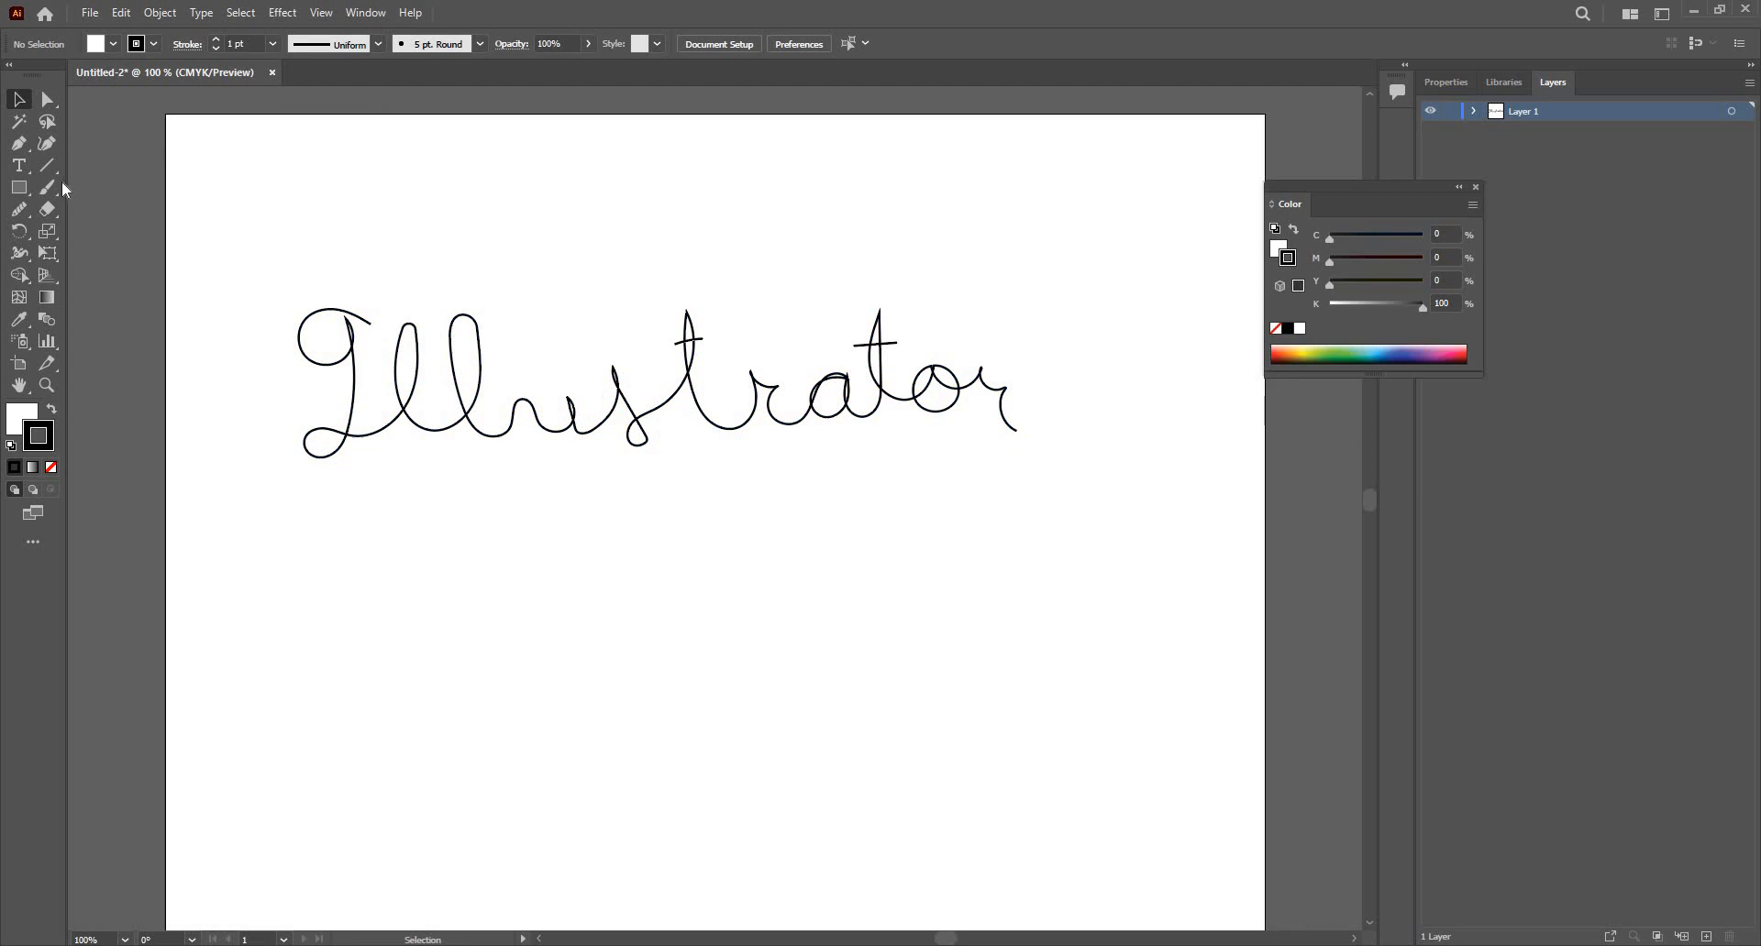
click(18, 212)
click(19, 209)
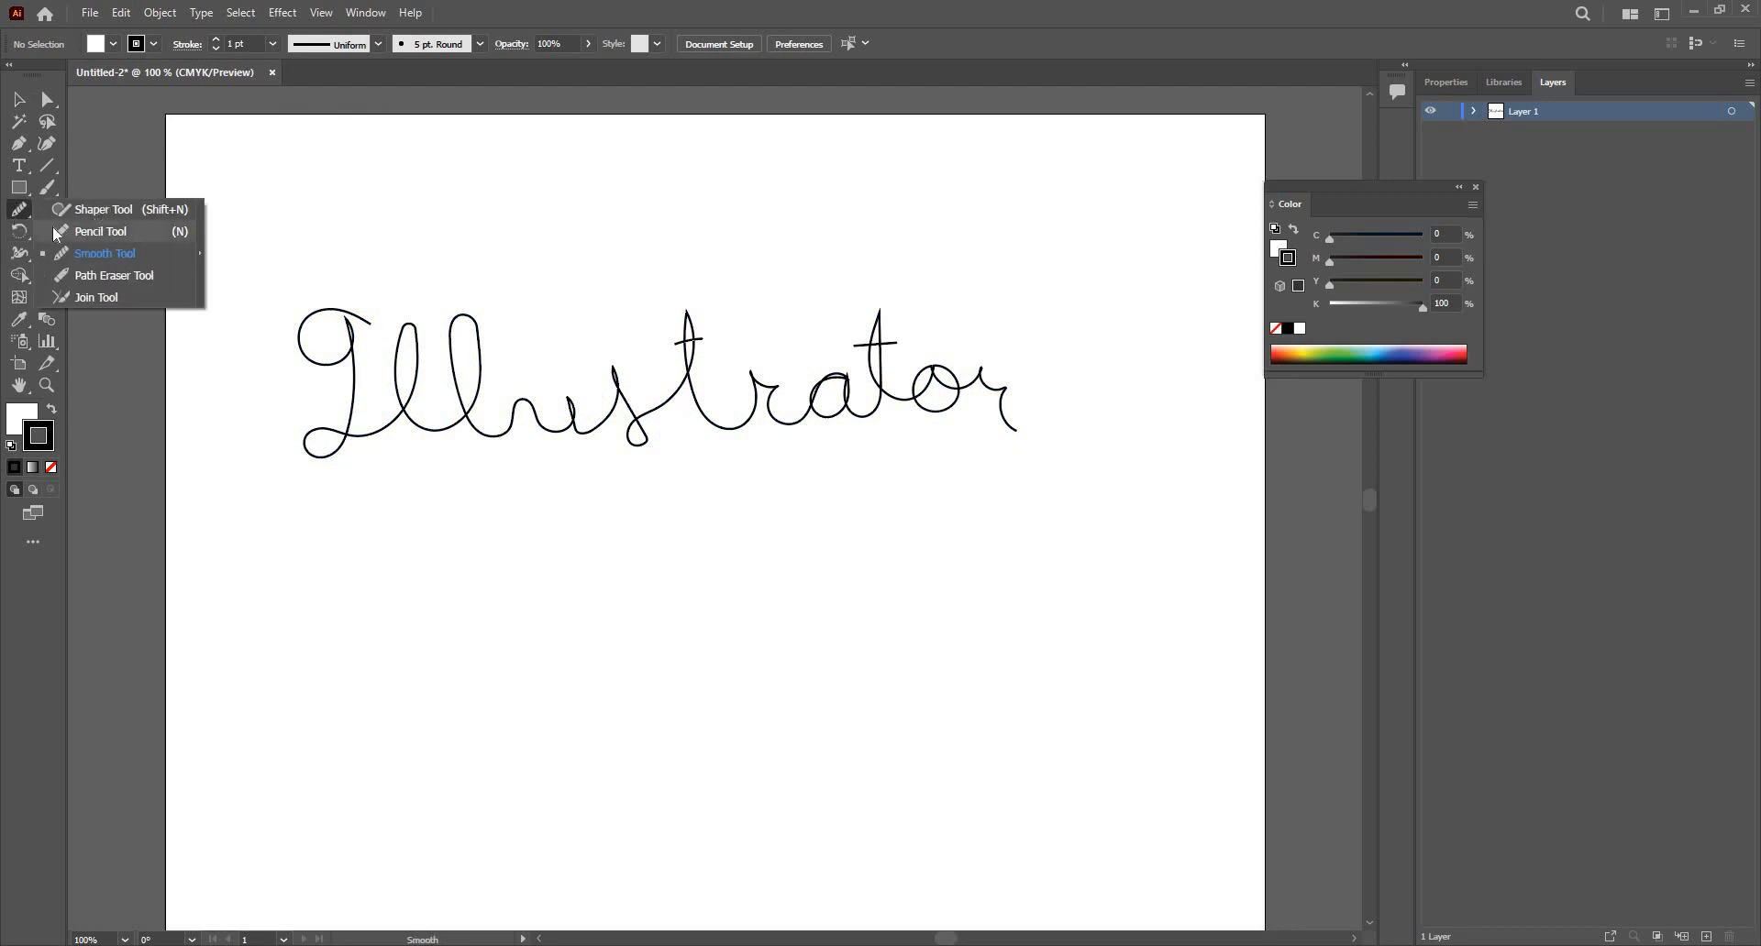
click(87, 231)
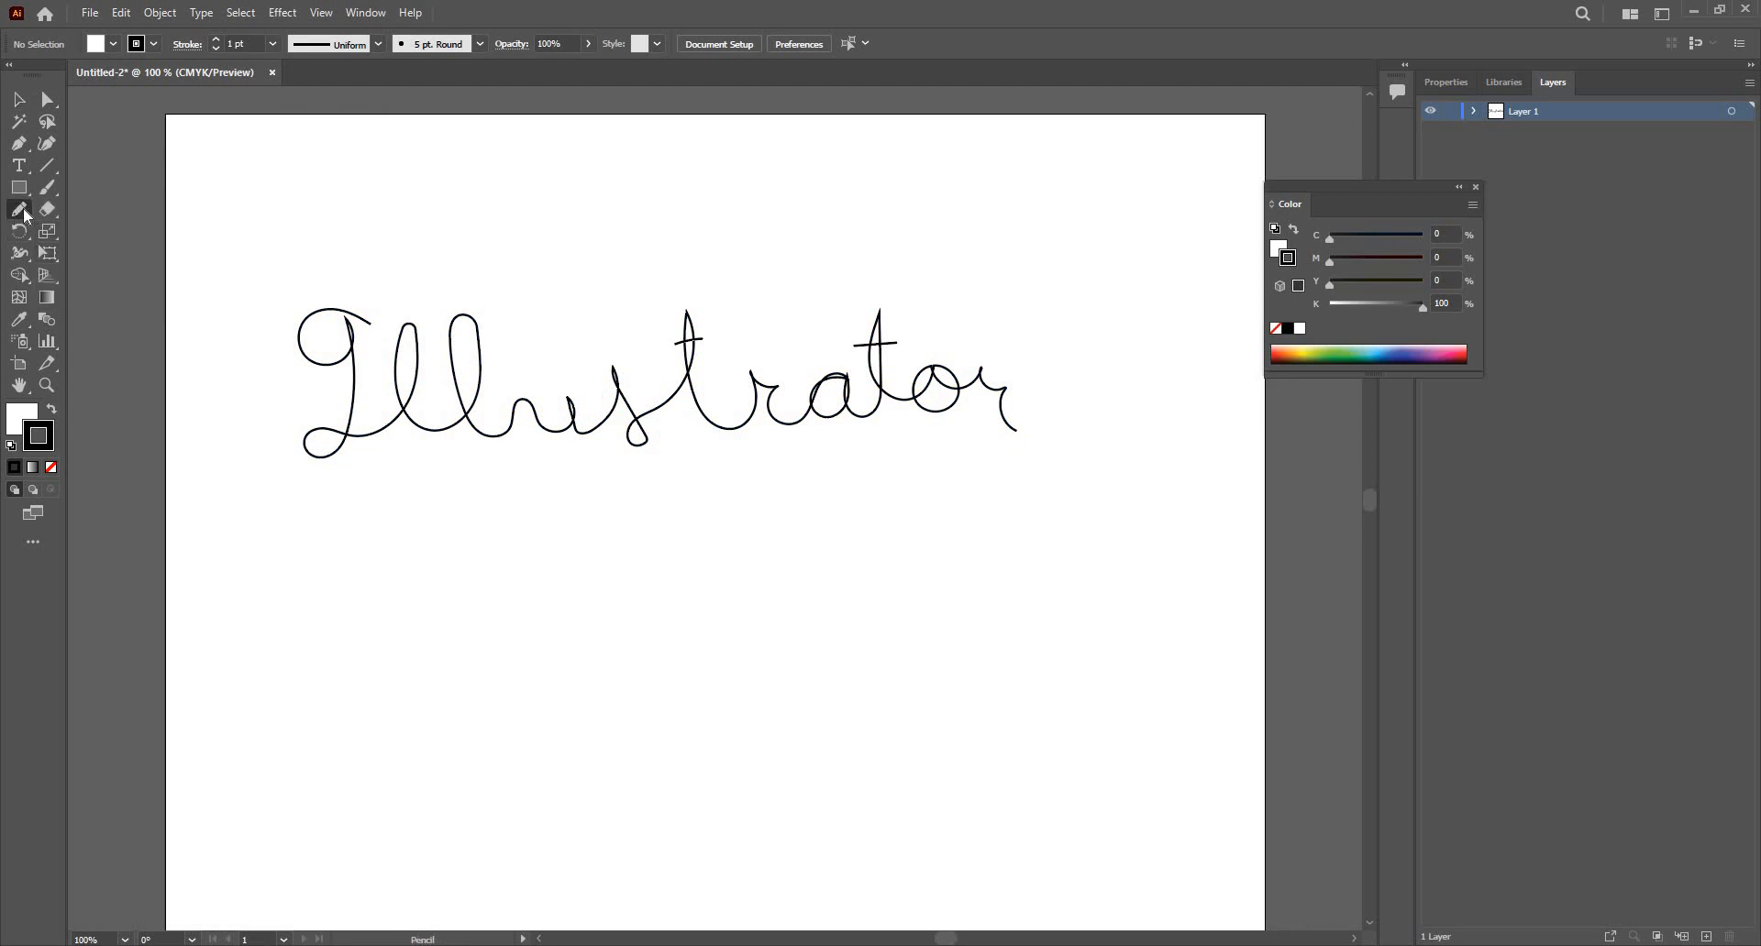
Step: Delete the whole handwritten word "Illustrator", including the crossbars of the t's, from the artboard
key(v)
drag(286, 209, 1254, 492)
key(Delete)
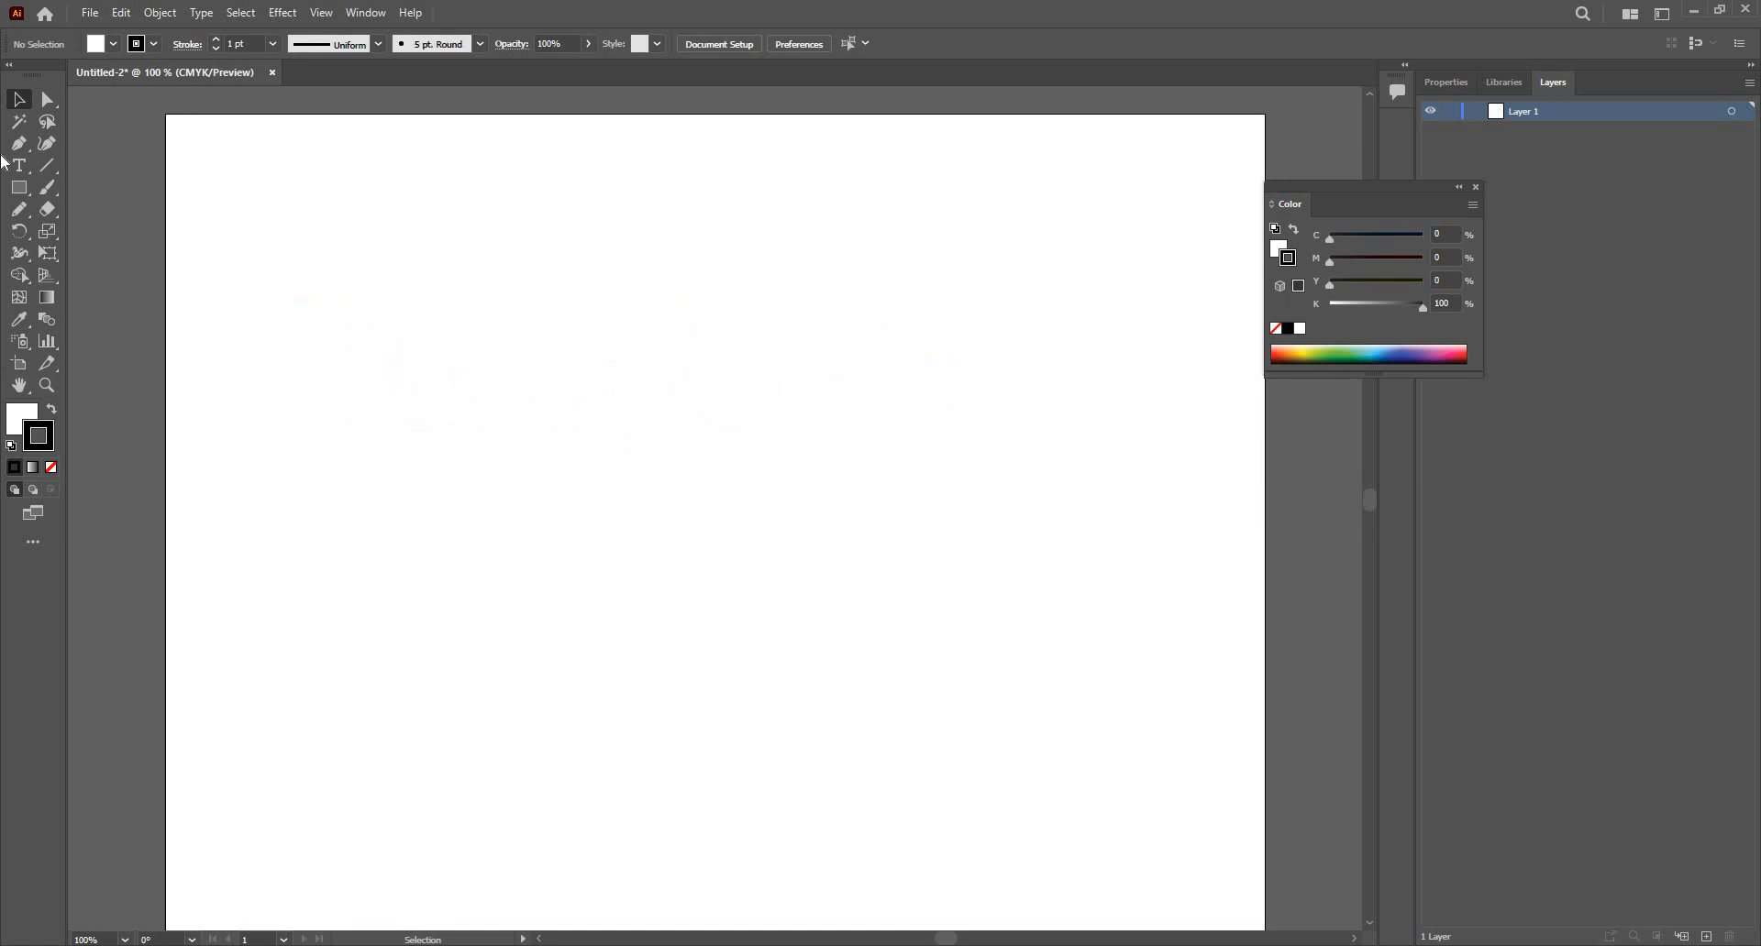
key(m)
drag(349, 228, 729, 605)
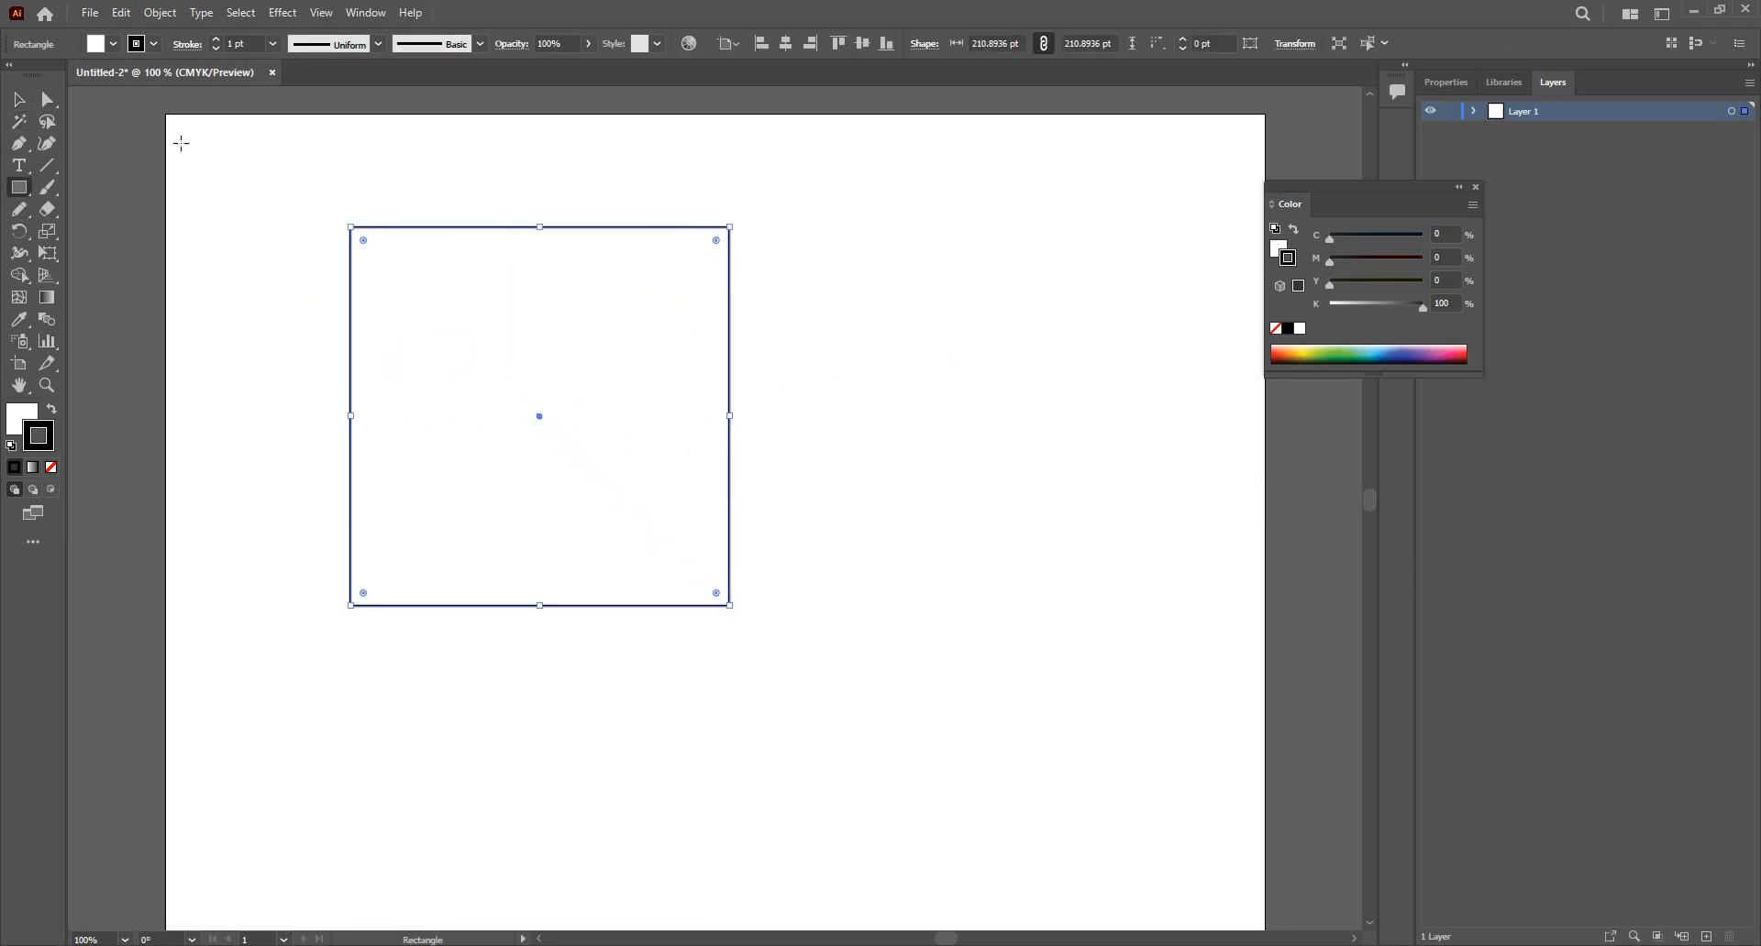
key(Delete)
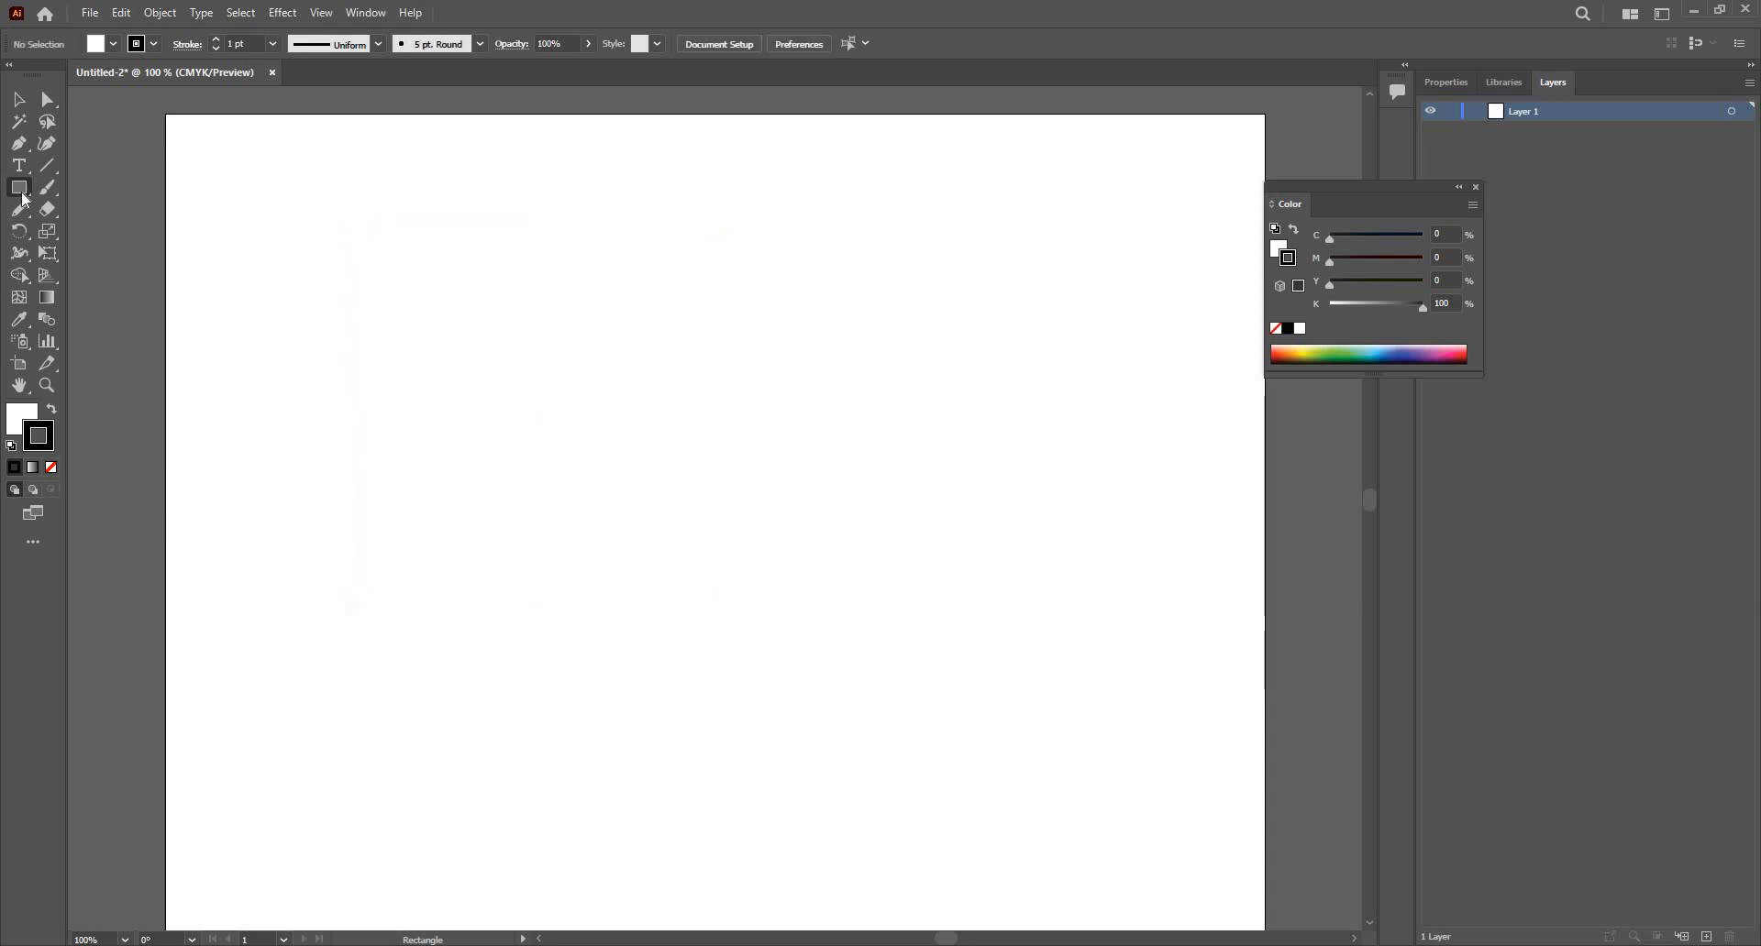
Step: Draw a five-pointed star about 158 pt wide and 150 pt high, and move it nearer the artboard's middle
drag(18, 187, 83, 275)
drag(470, 332, 581, 456)
scroll(451, 190, up, 1)
key(v)
click(436, 264)
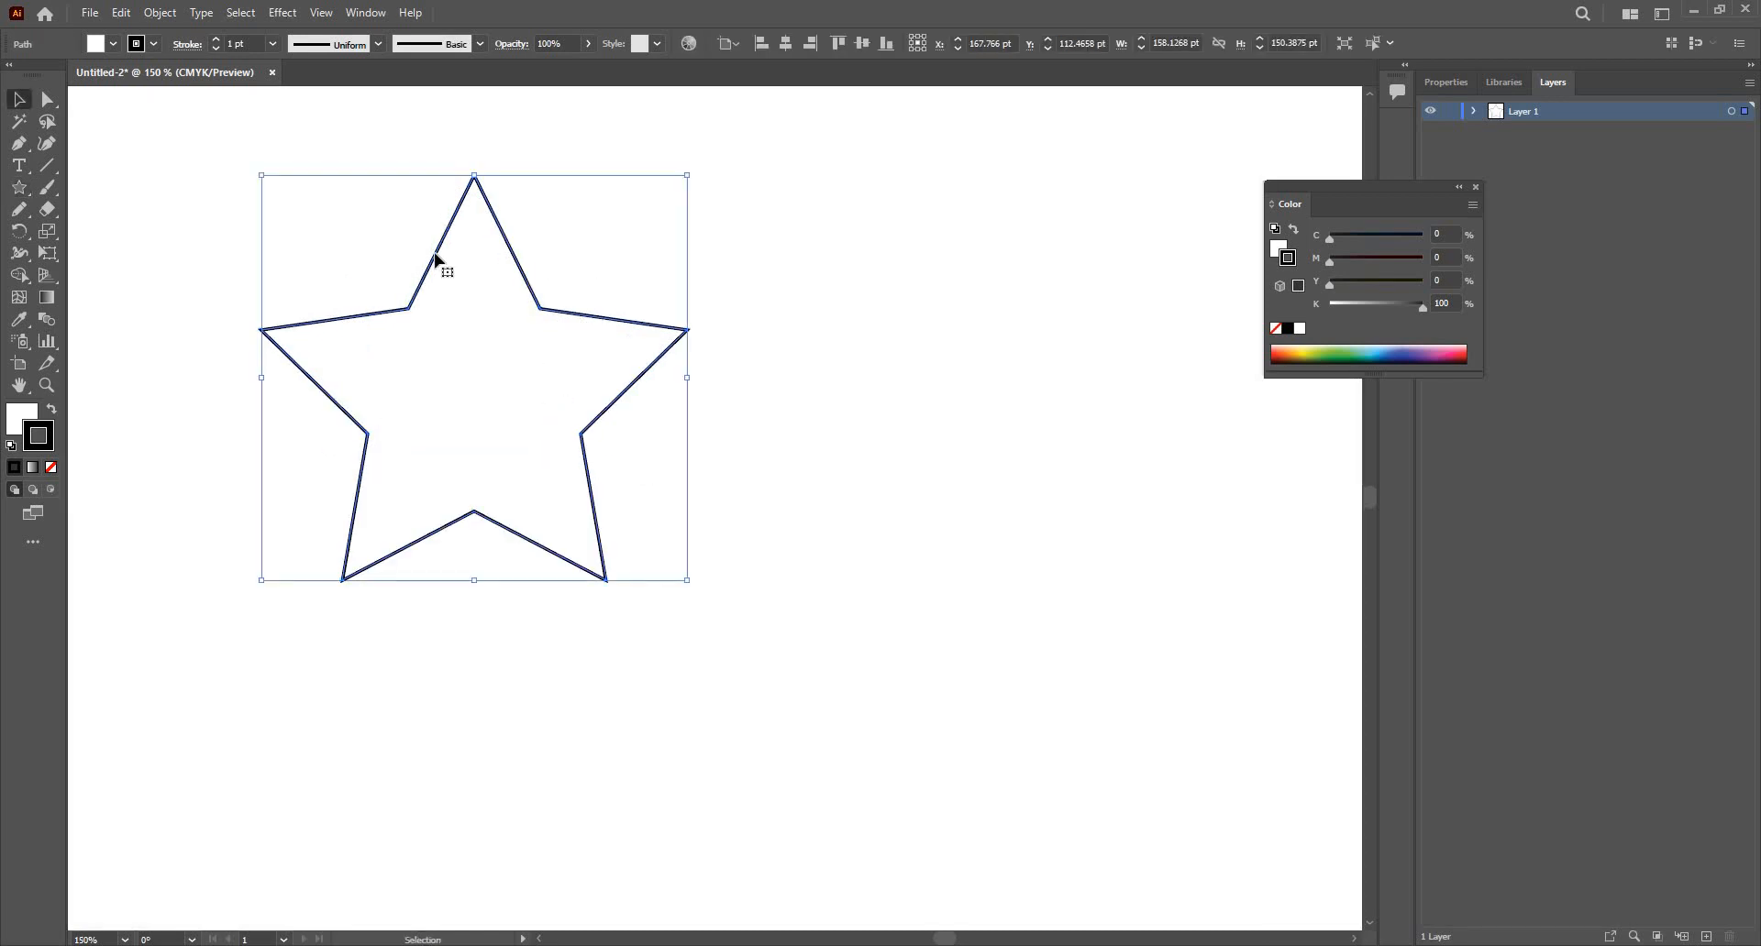
drag(446, 250, 545, 320)
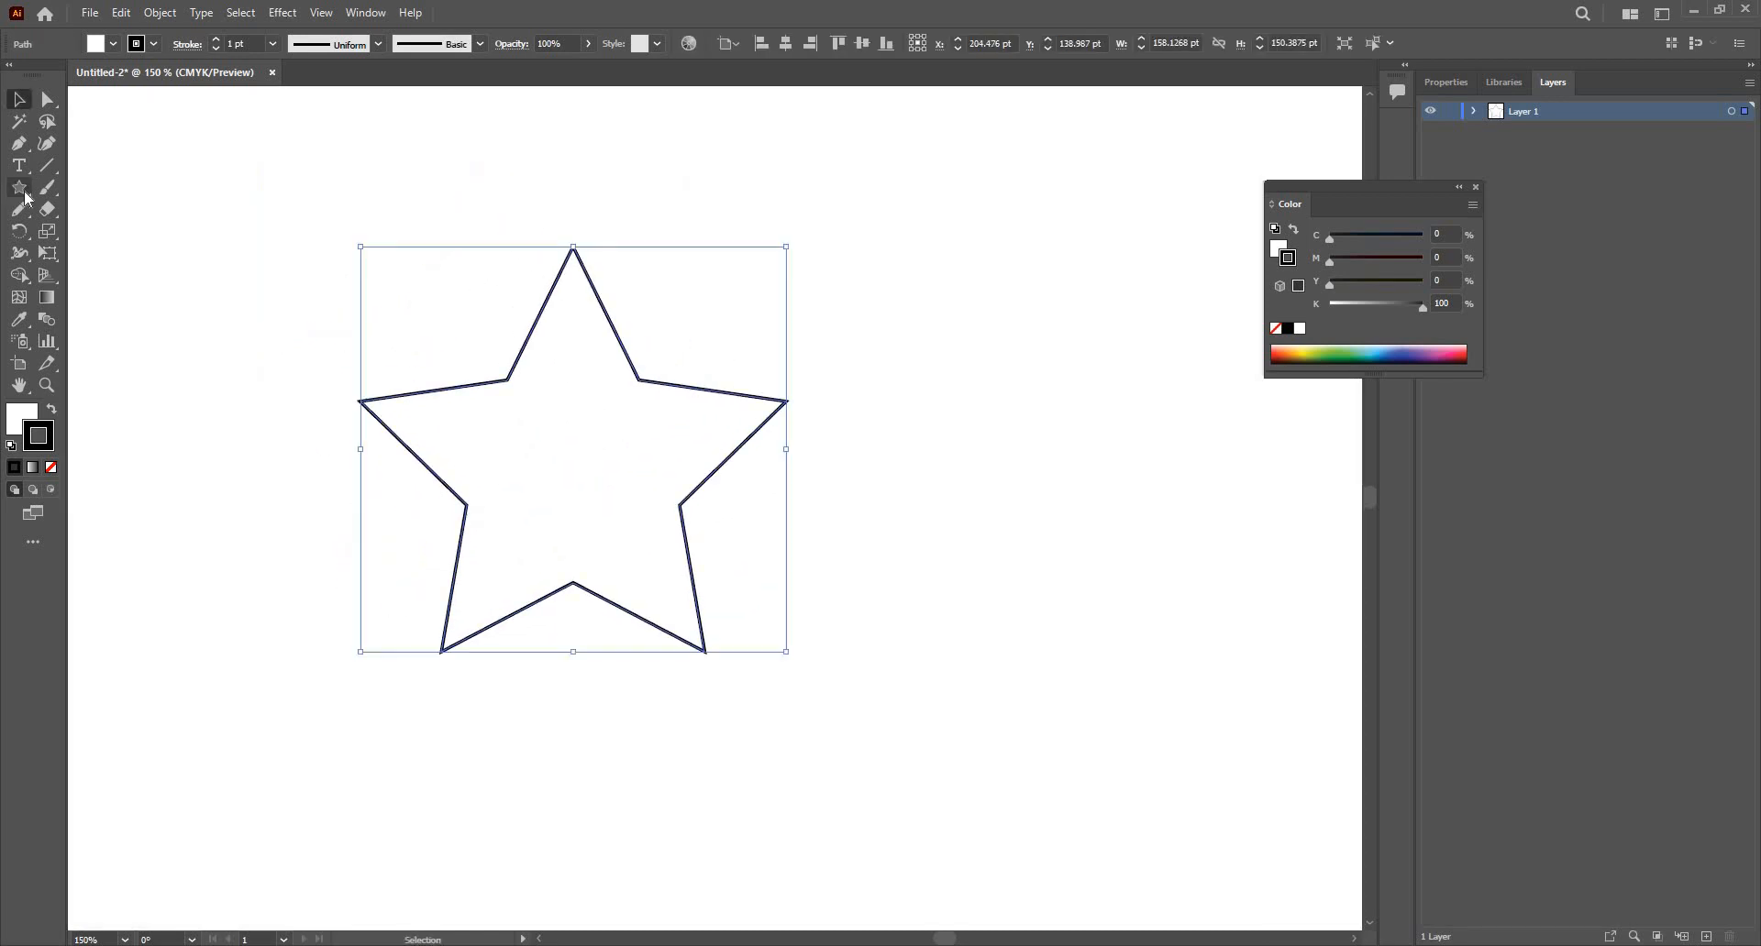
Step: Set the star's stroke weight to 4 pt
click(18, 187)
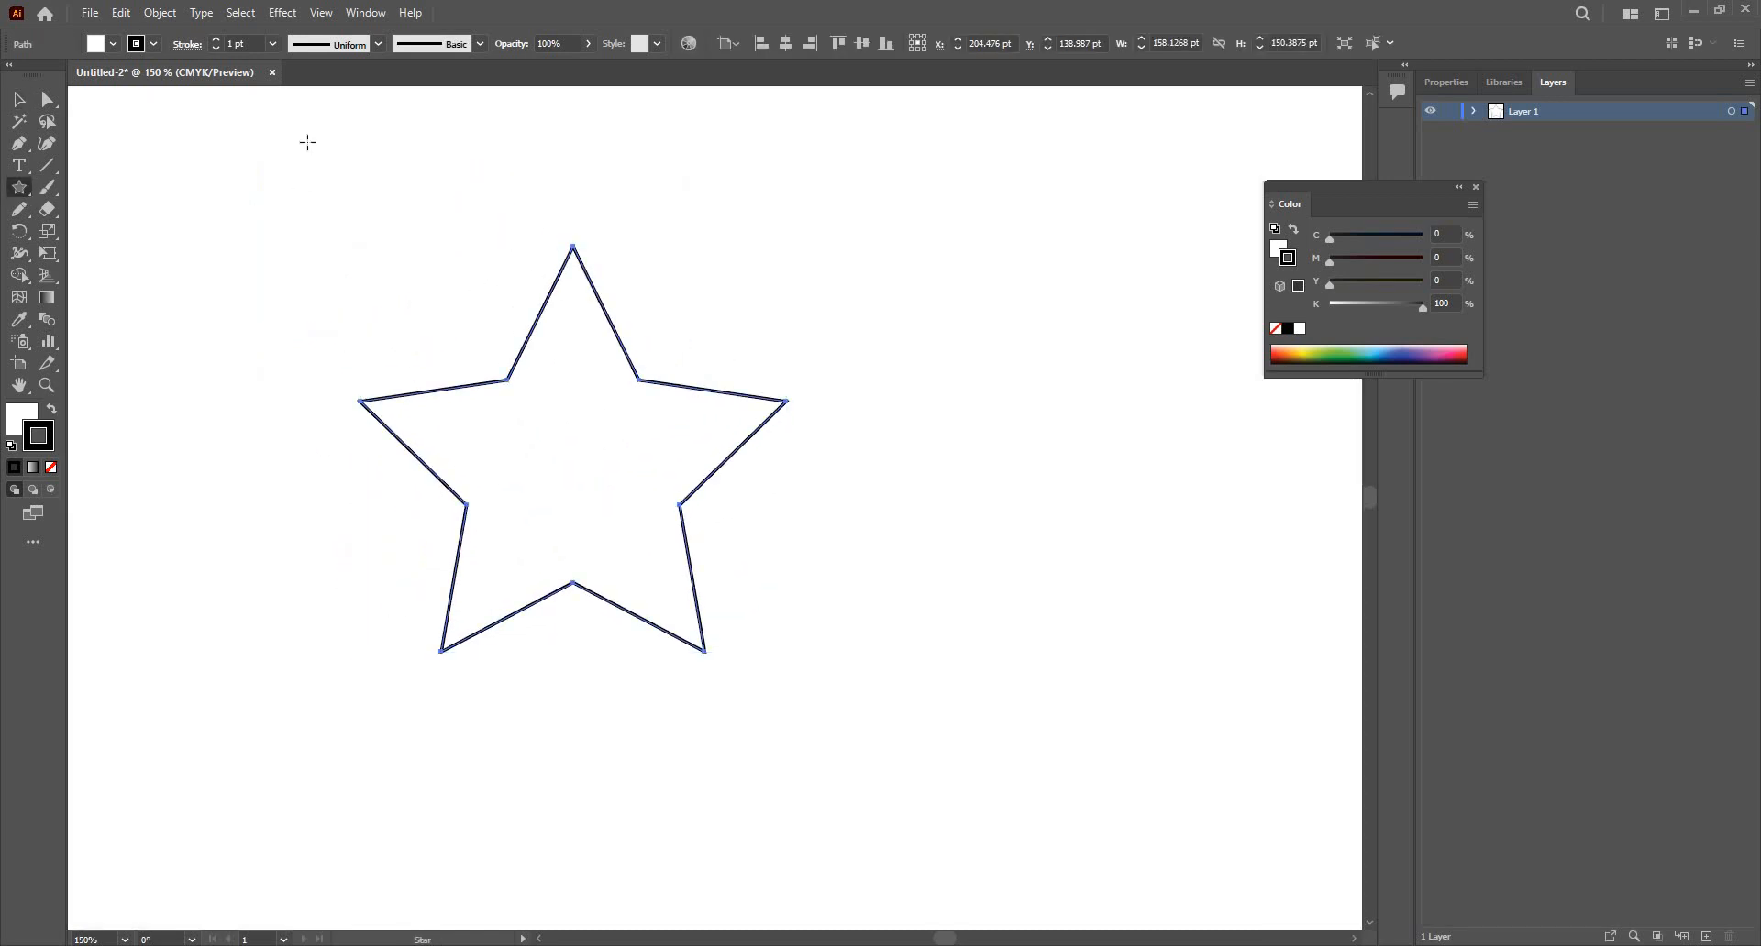
click(216, 40)
click(216, 40)
click(217, 40)
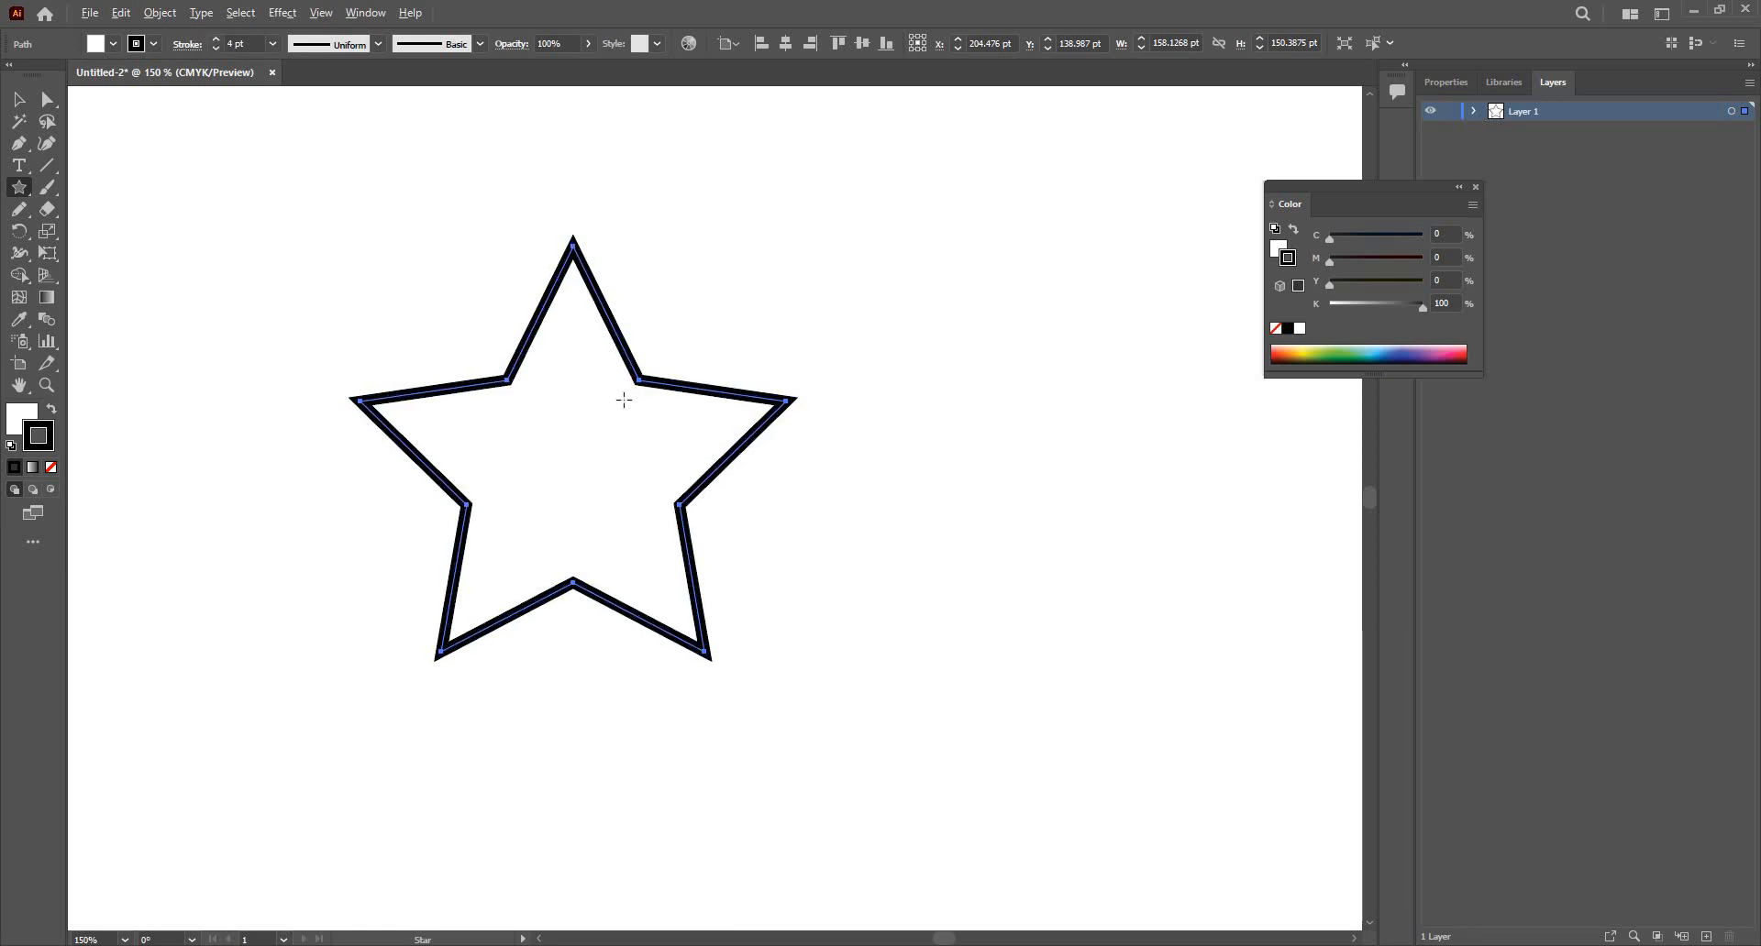
scroll(711, 438, up, 3)
scroll(672, 404, down, 1)
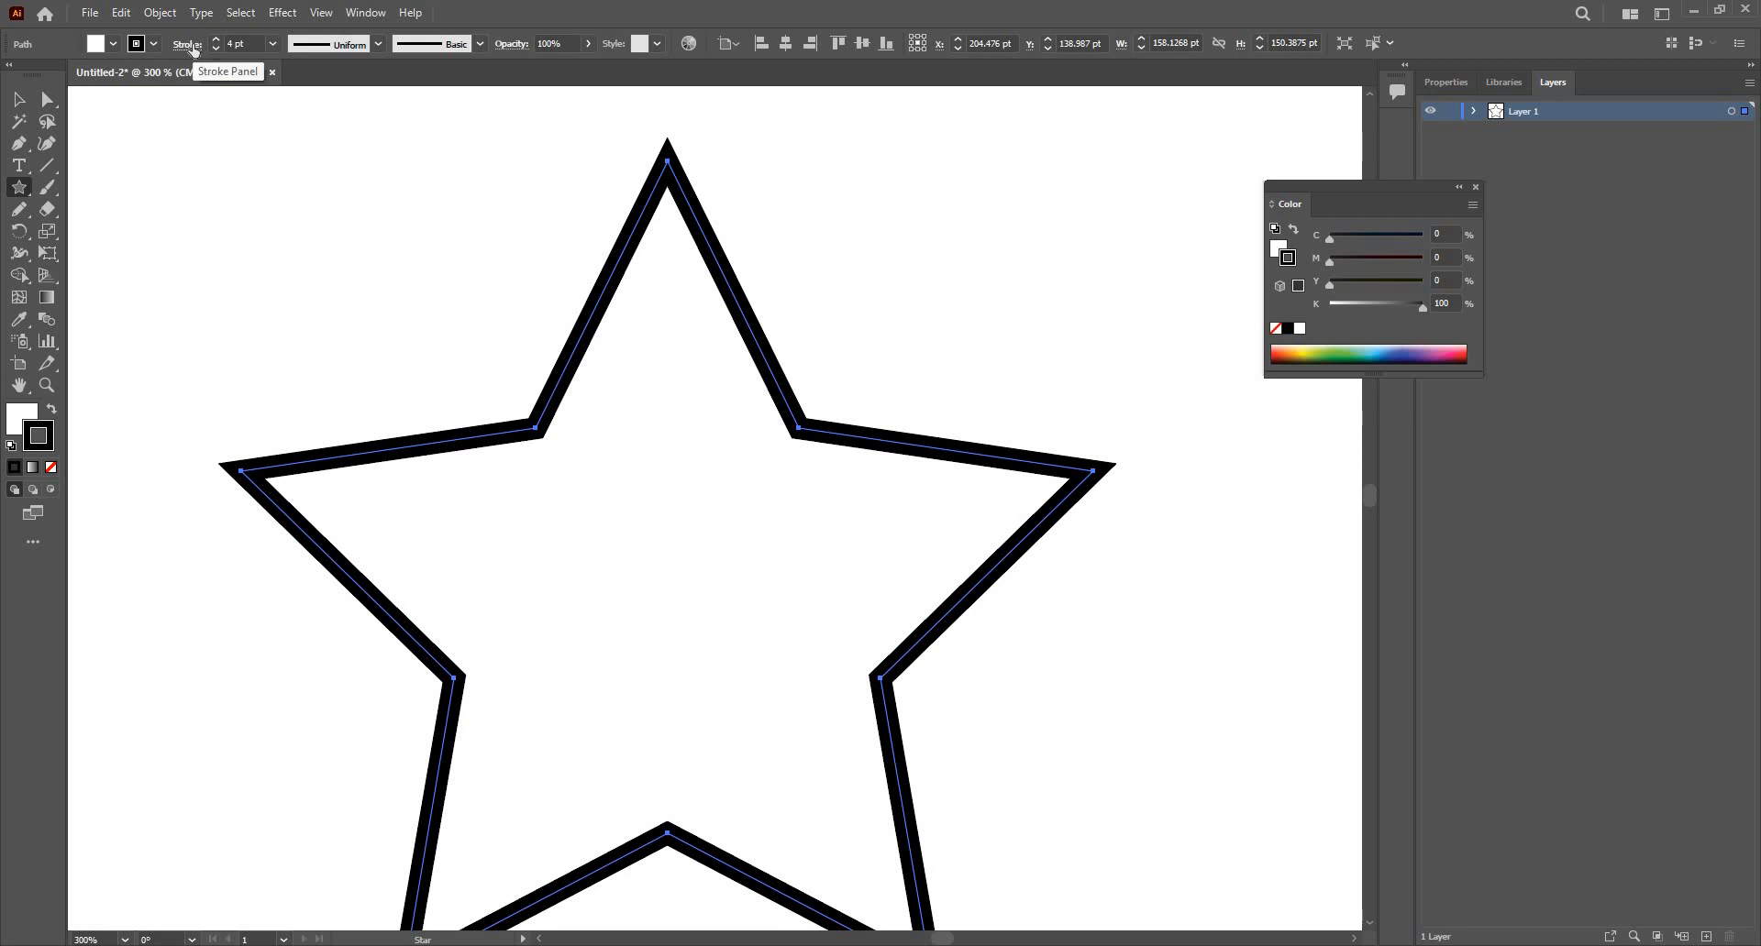
Step: Close the floating Color panel and open the star's stroke options from its object properties
click(182, 50)
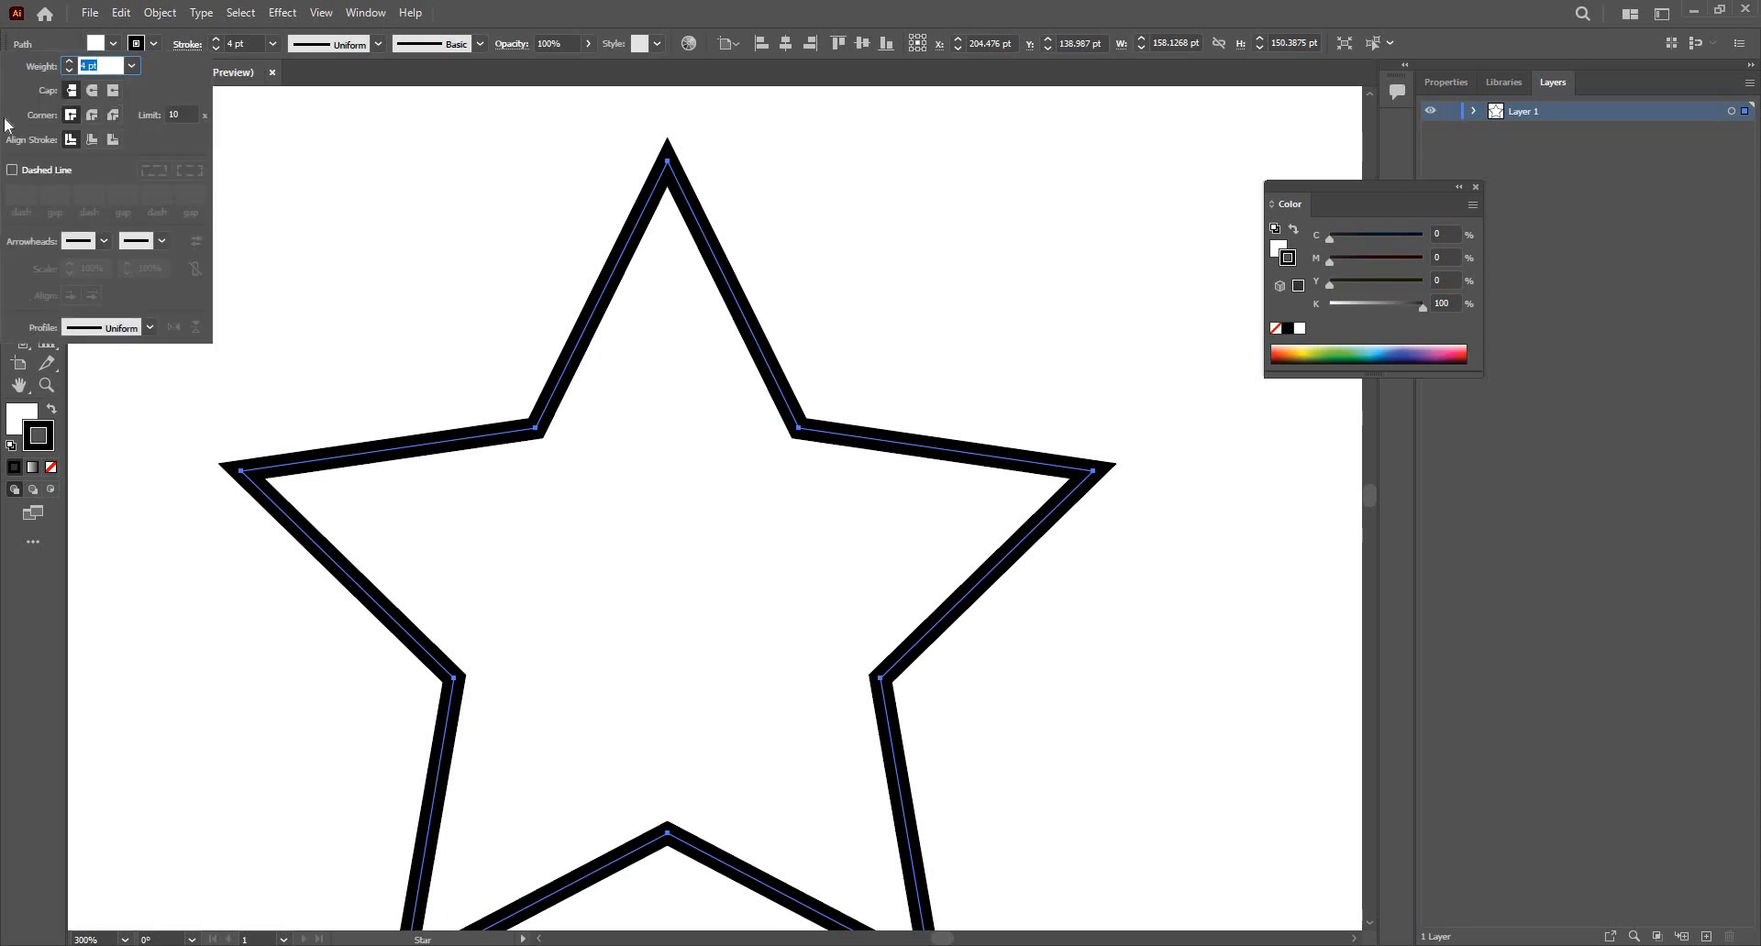
click(1477, 187)
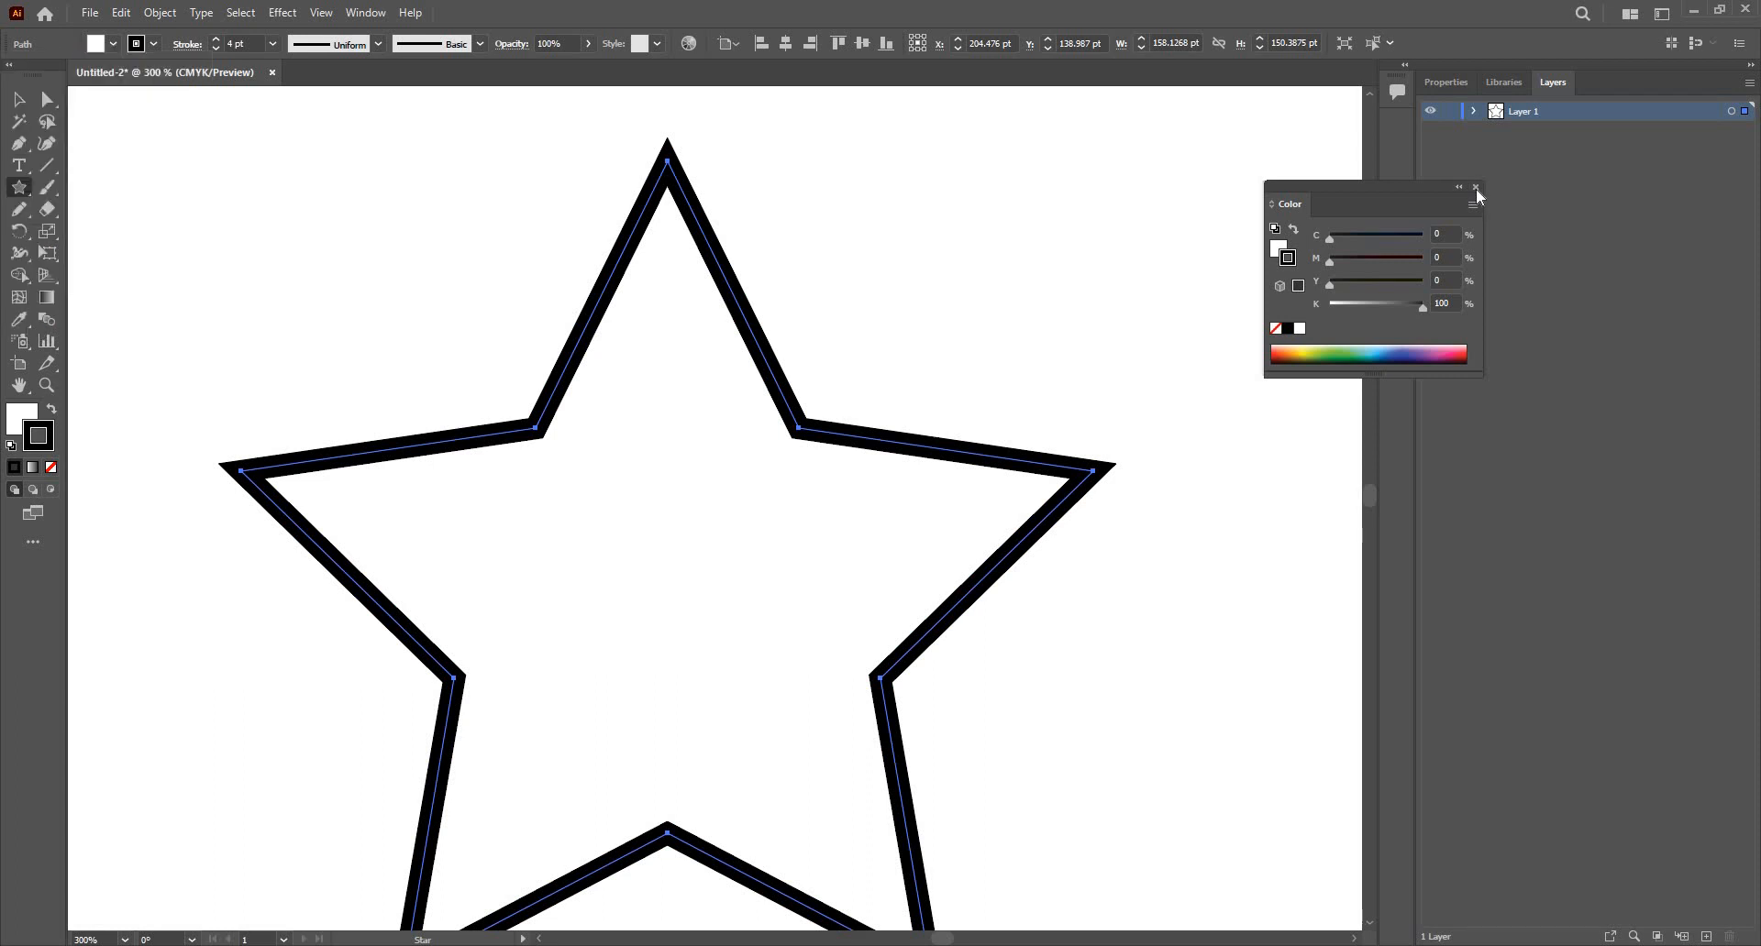
click(1461, 87)
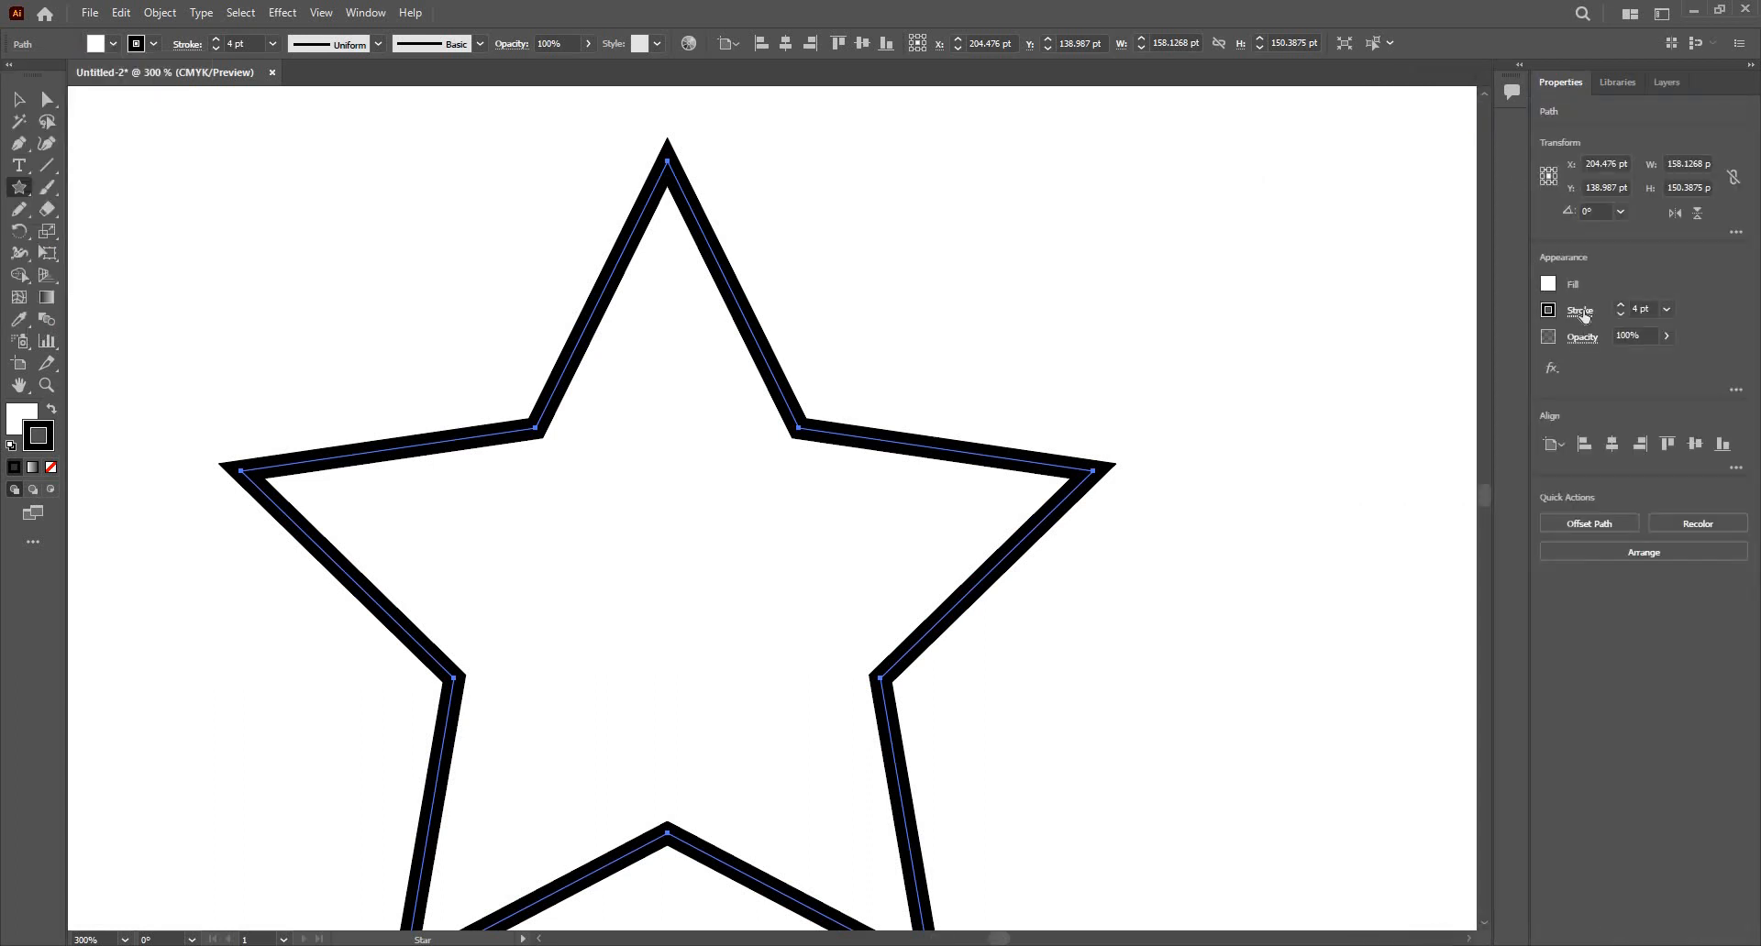
click(1580, 311)
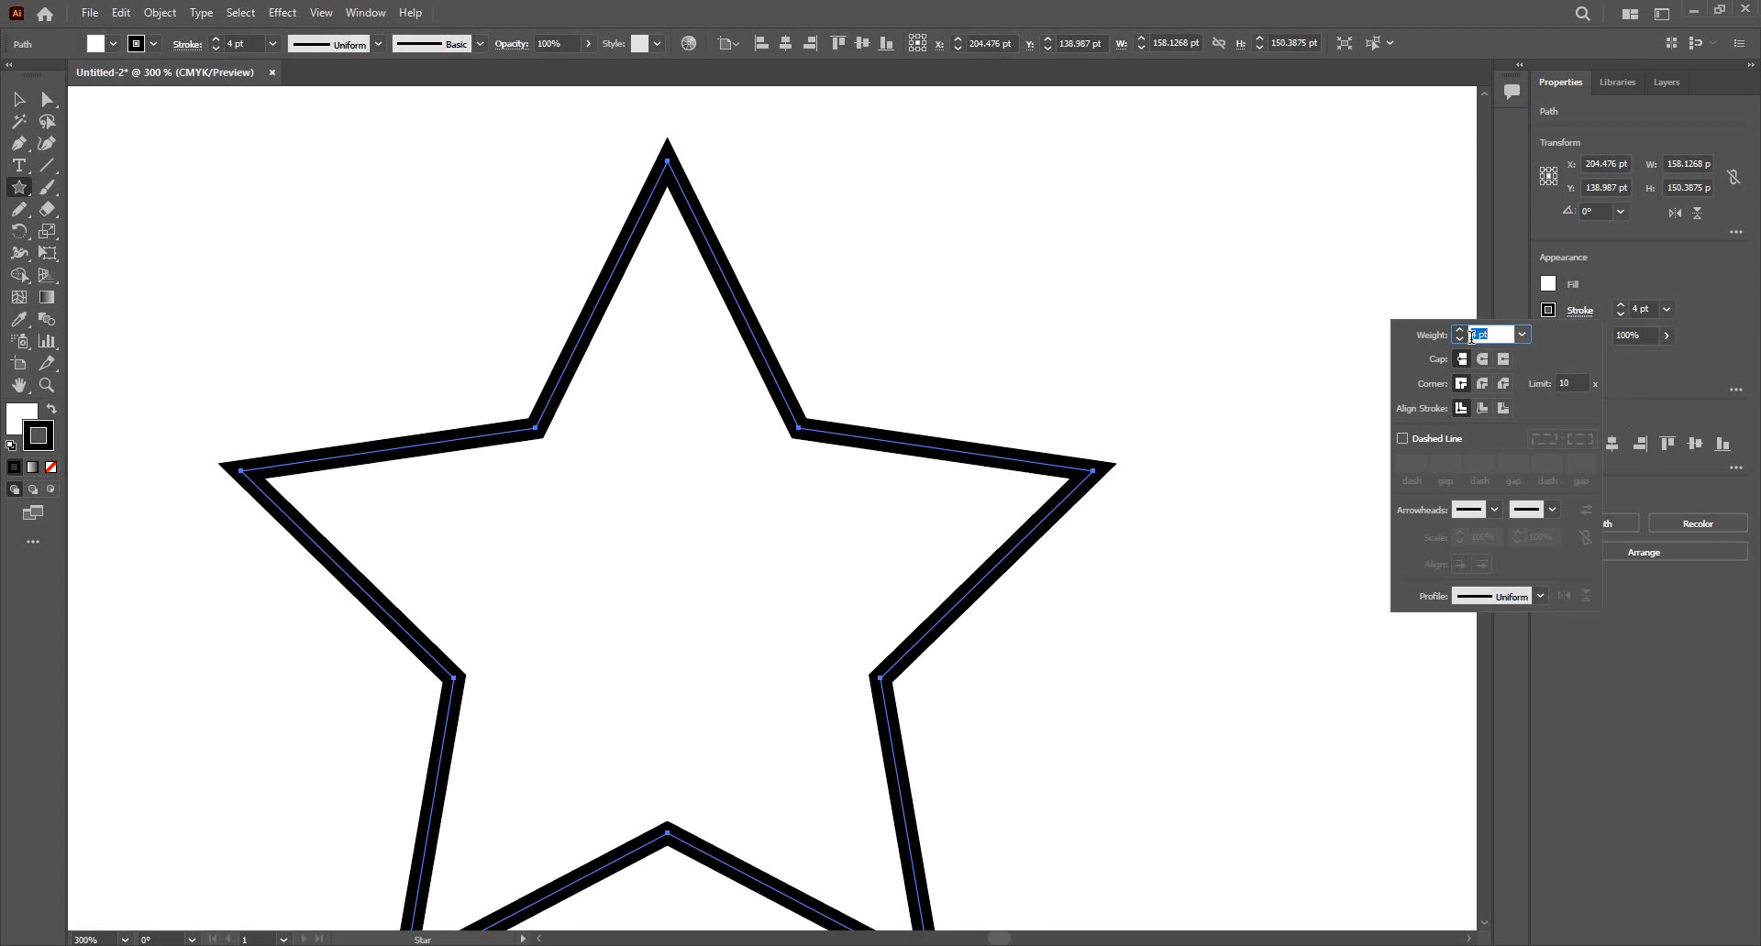
Step: Try raising and lowering the star's stroke weight by one increment, ending at 4 pt
click(1460, 331)
click(1460, 339)
click(1460, 331)
click(1460, 338)
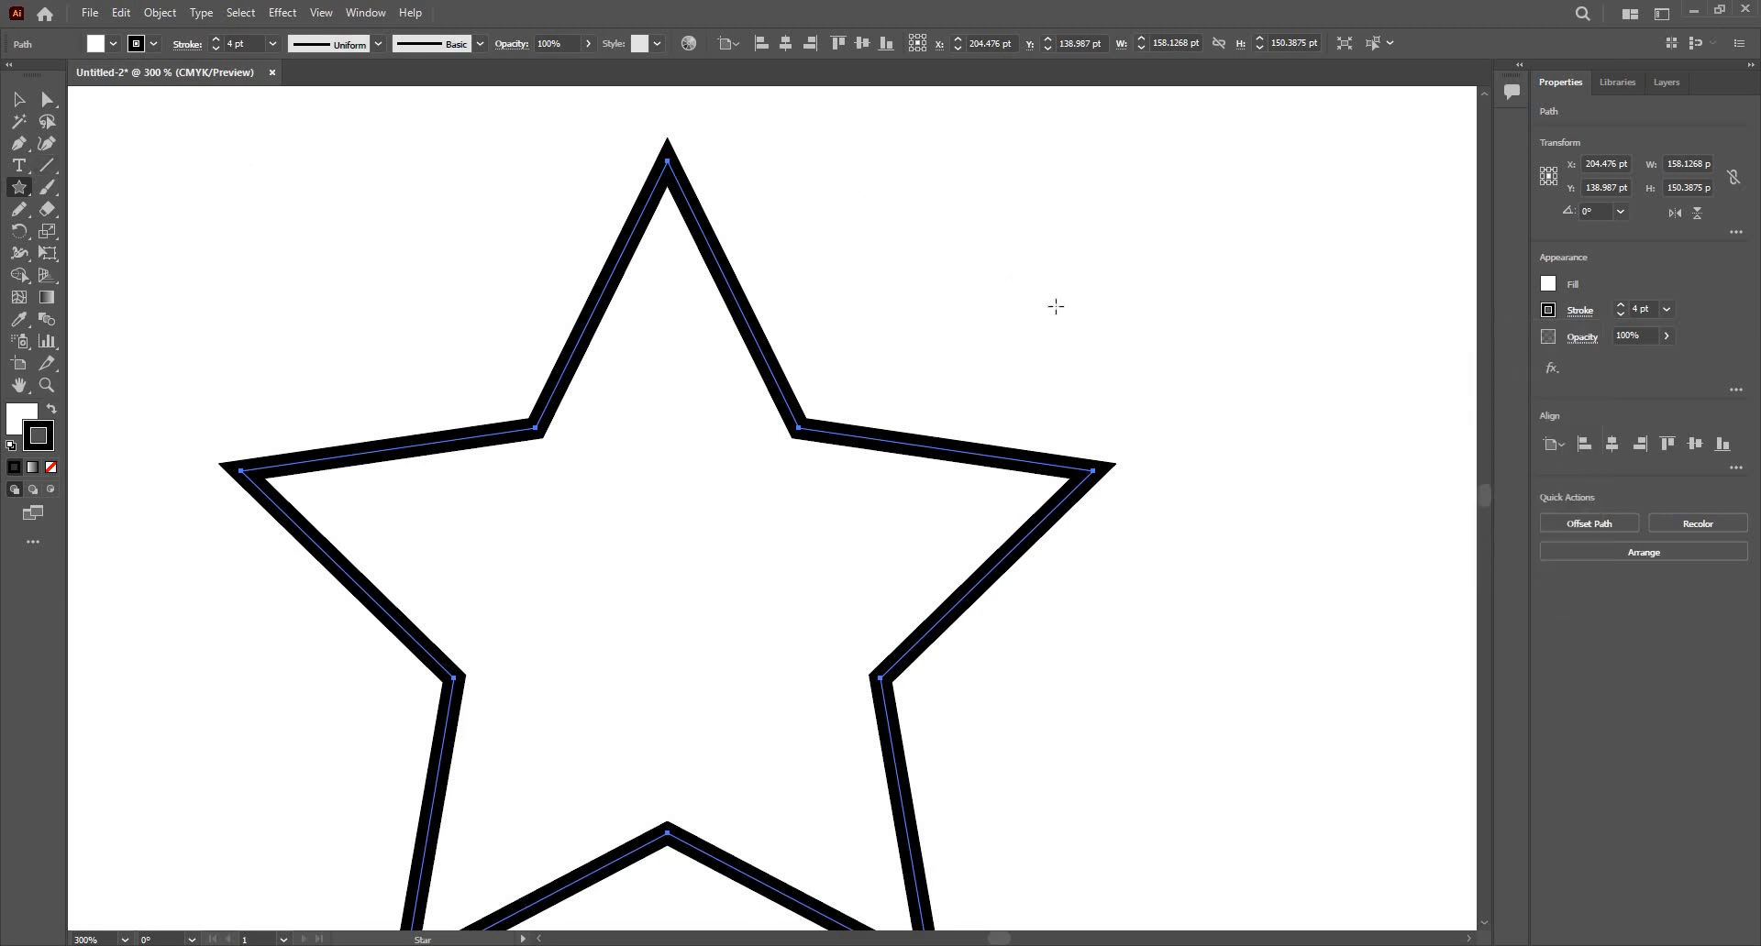
Step: Draw a straight diagonal line sloping down beside the star's upper tip, about 83 pt wide and 52 pt high
mouse_move(839, 177)
mouse_down()
mouse_move(1054, 286)
mouse_move(976, 289)
mouse_up()
key(ctrl+z)
key(backslash)
drag(876, 177, 1326, 457)
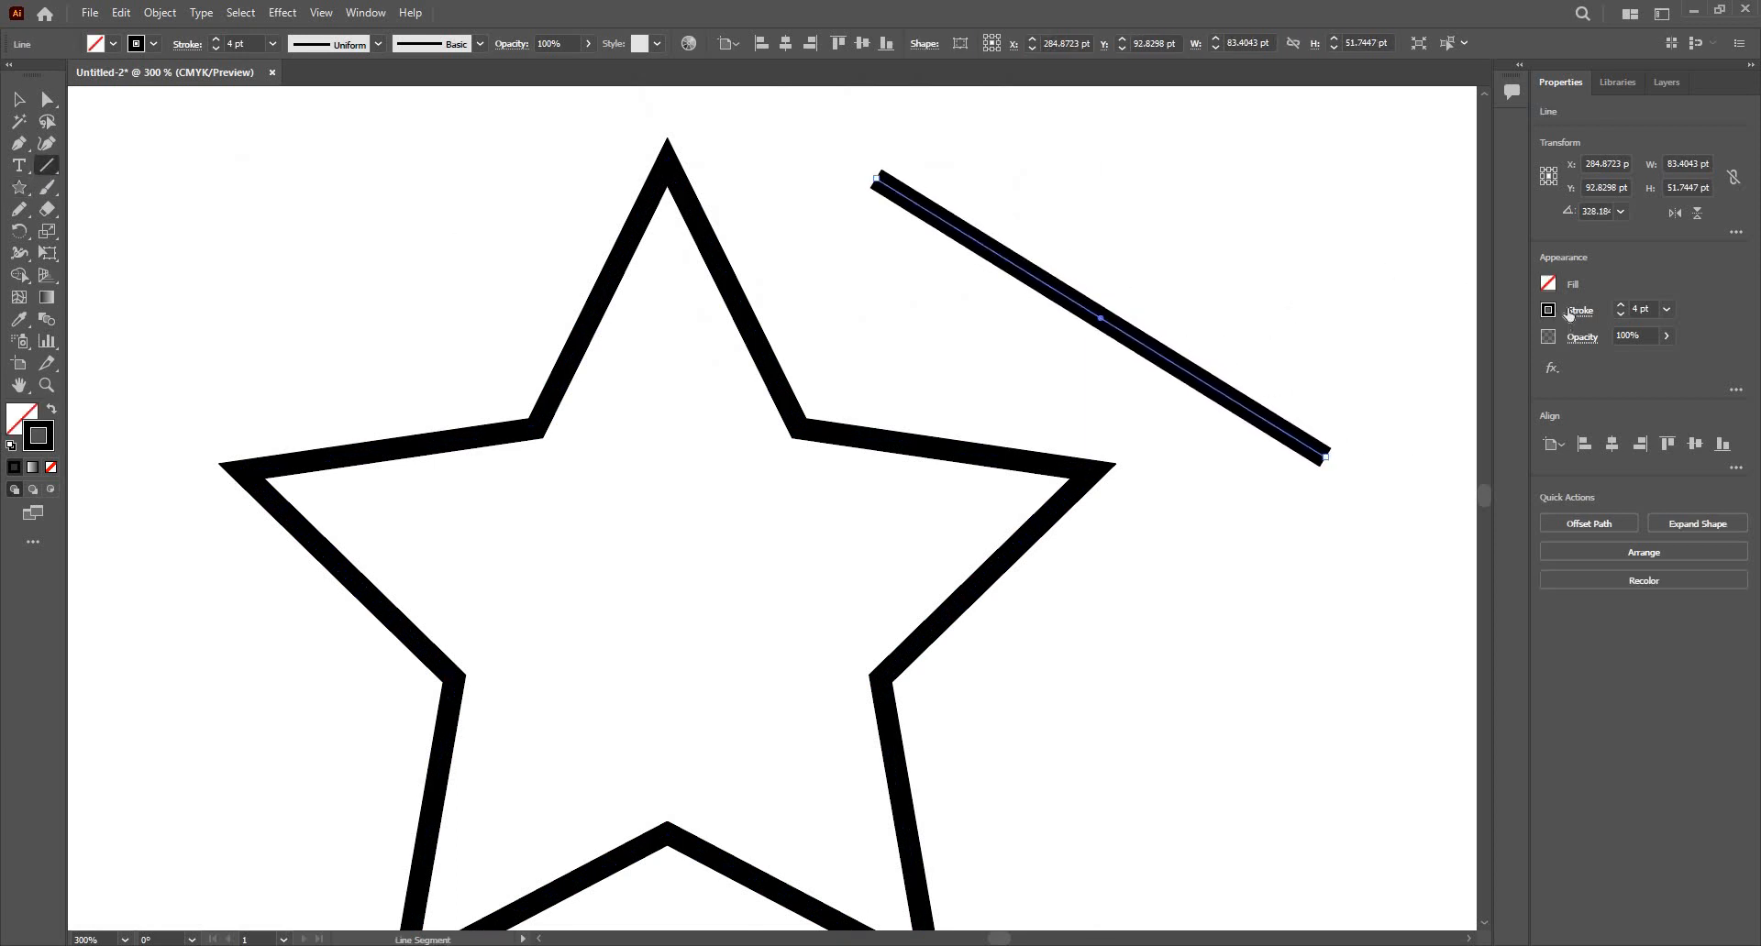
Step: Try the round cap and the projecting cap on the diagonal line's stroke ends
click(1569, 312)
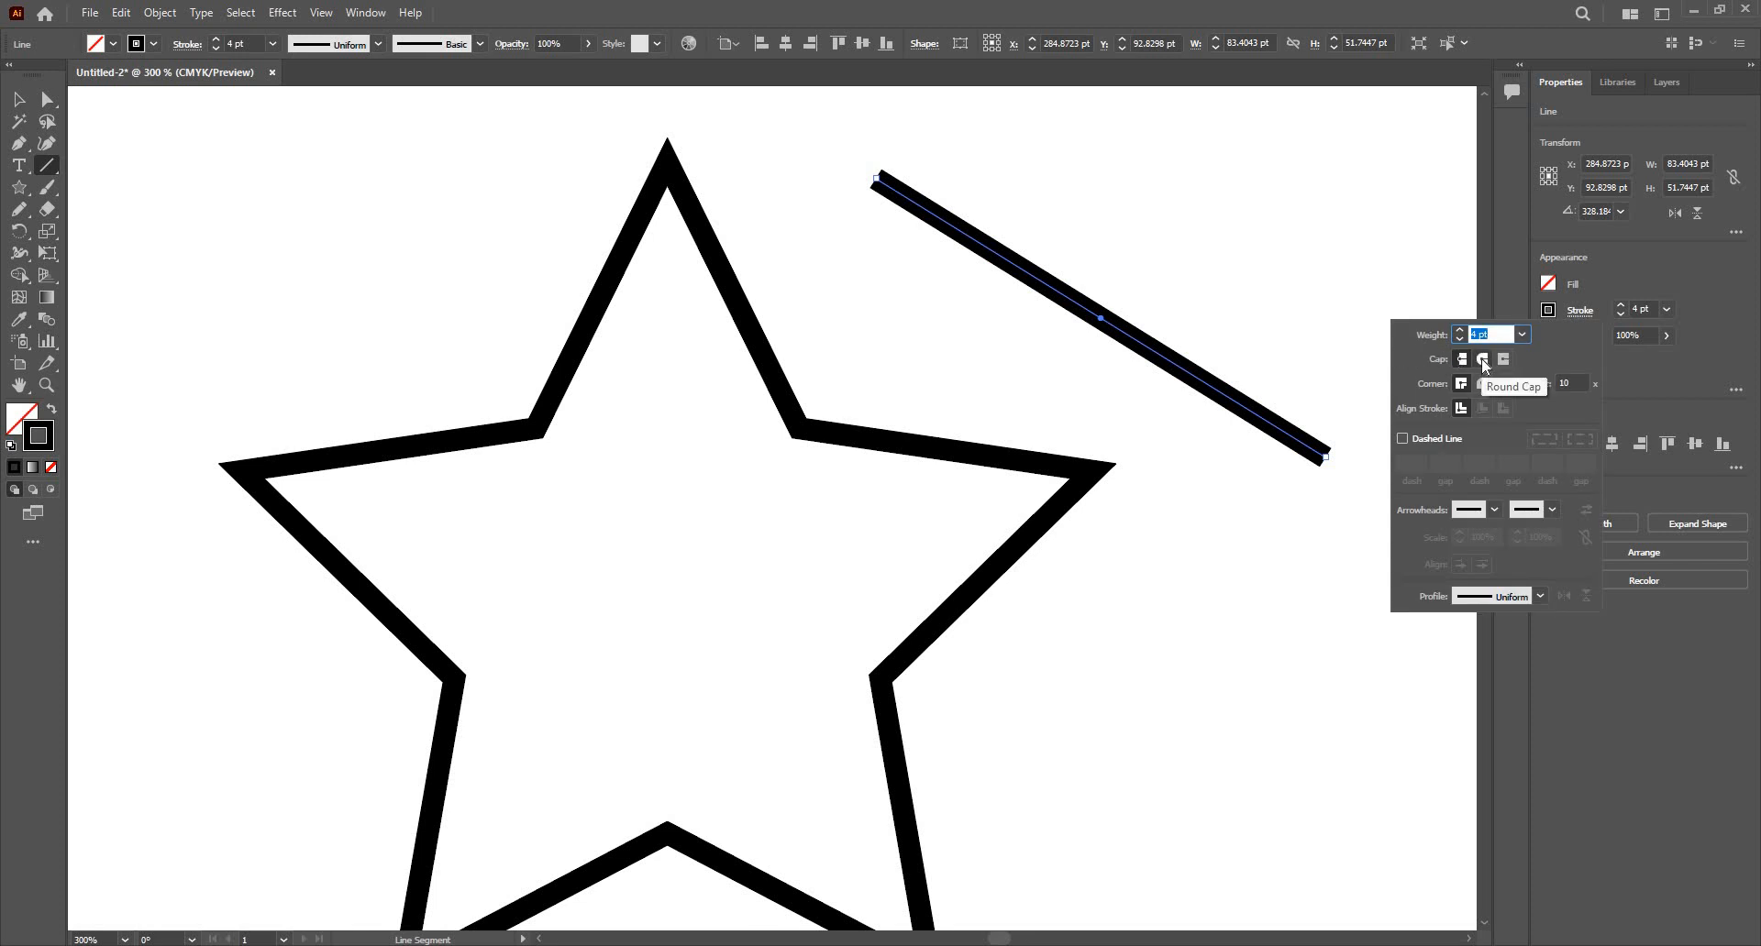
click(1483, 360)
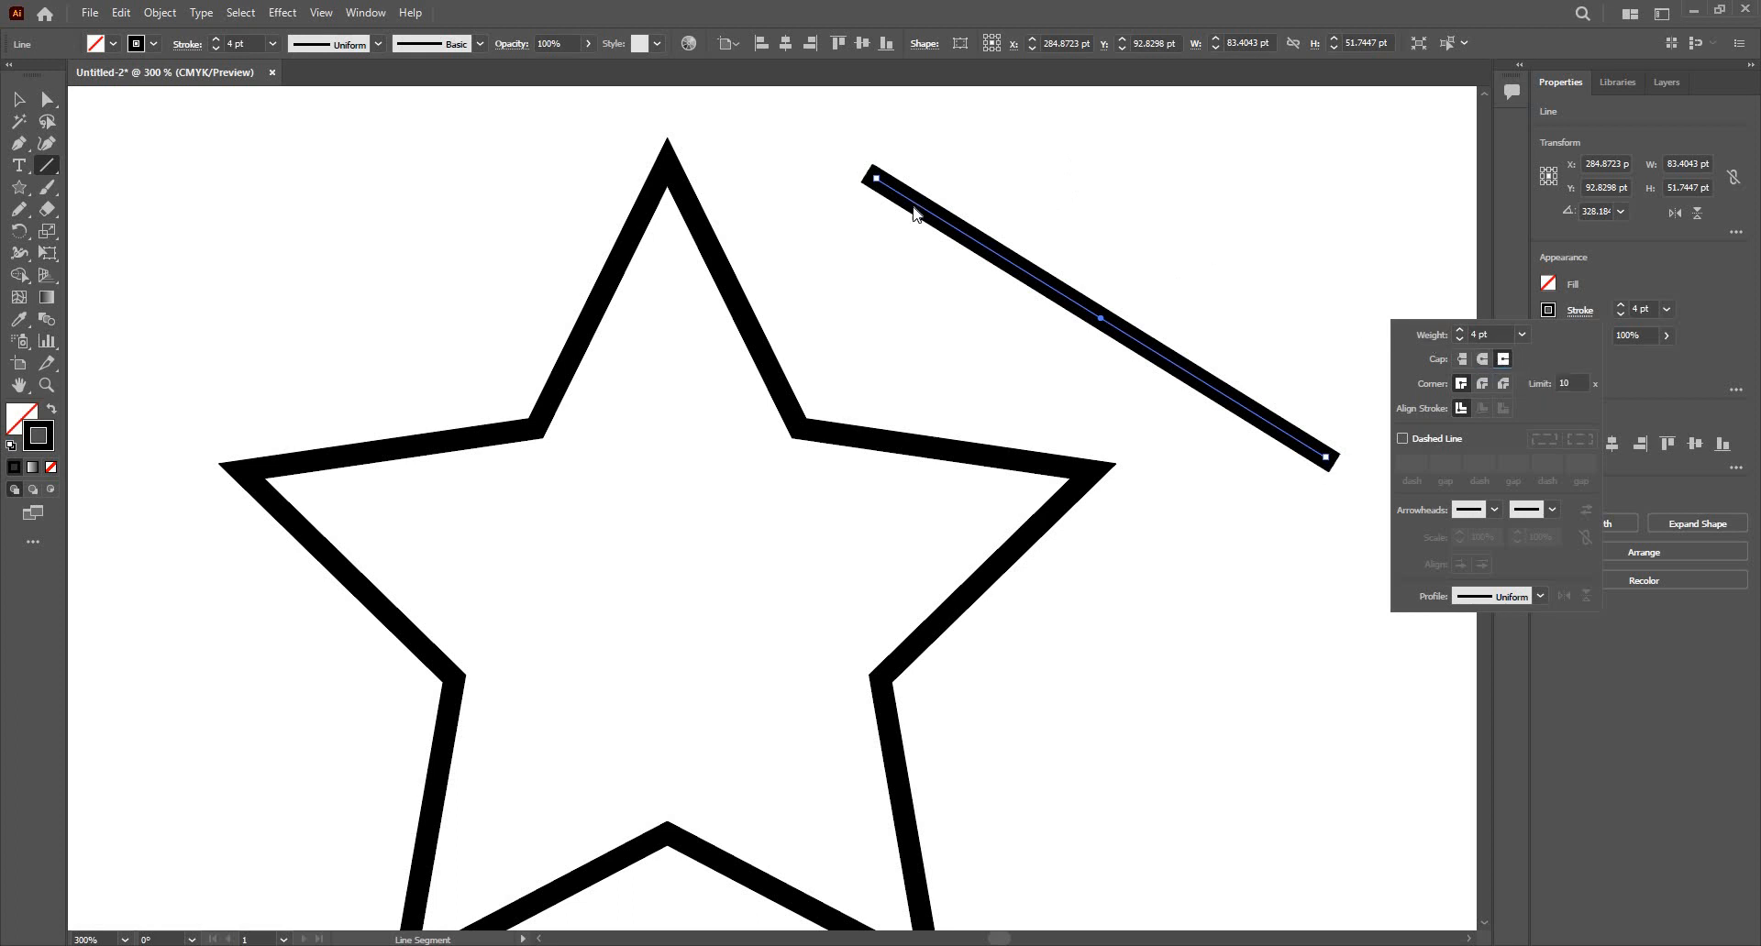
click(19, 99)
scroll(1067, 238, up, 2)
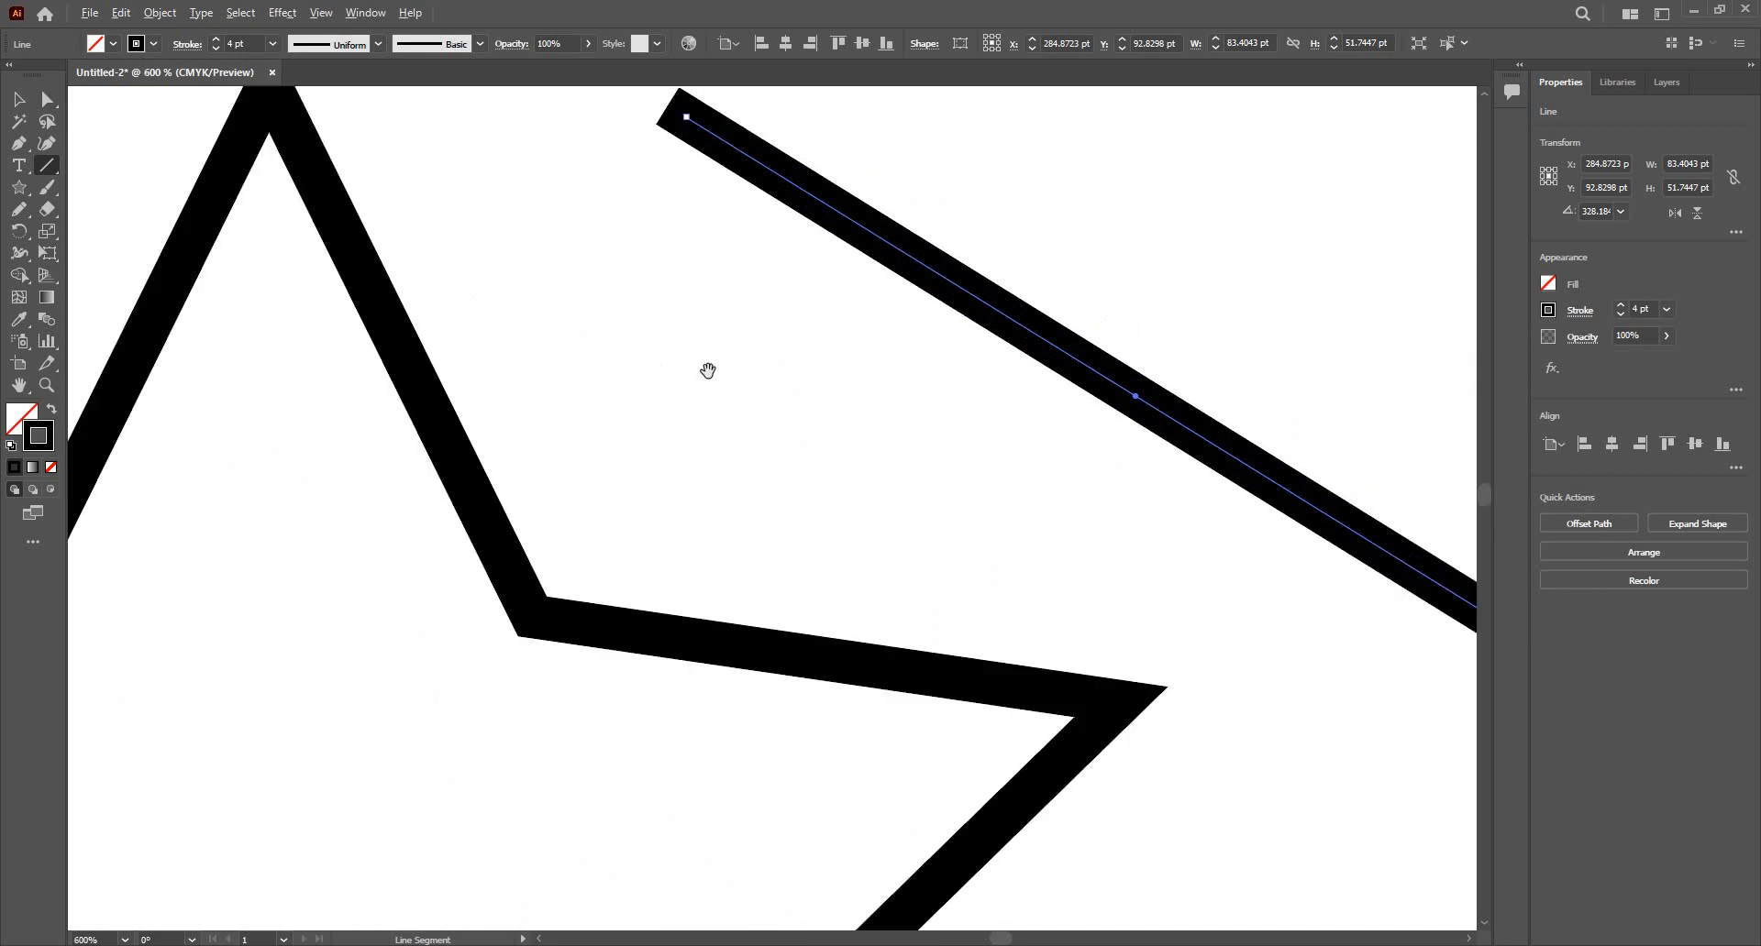
drag(707, 370, 611, 605)
scroll(611, 605, up, 2)
drag(539, 271, 504, 441)
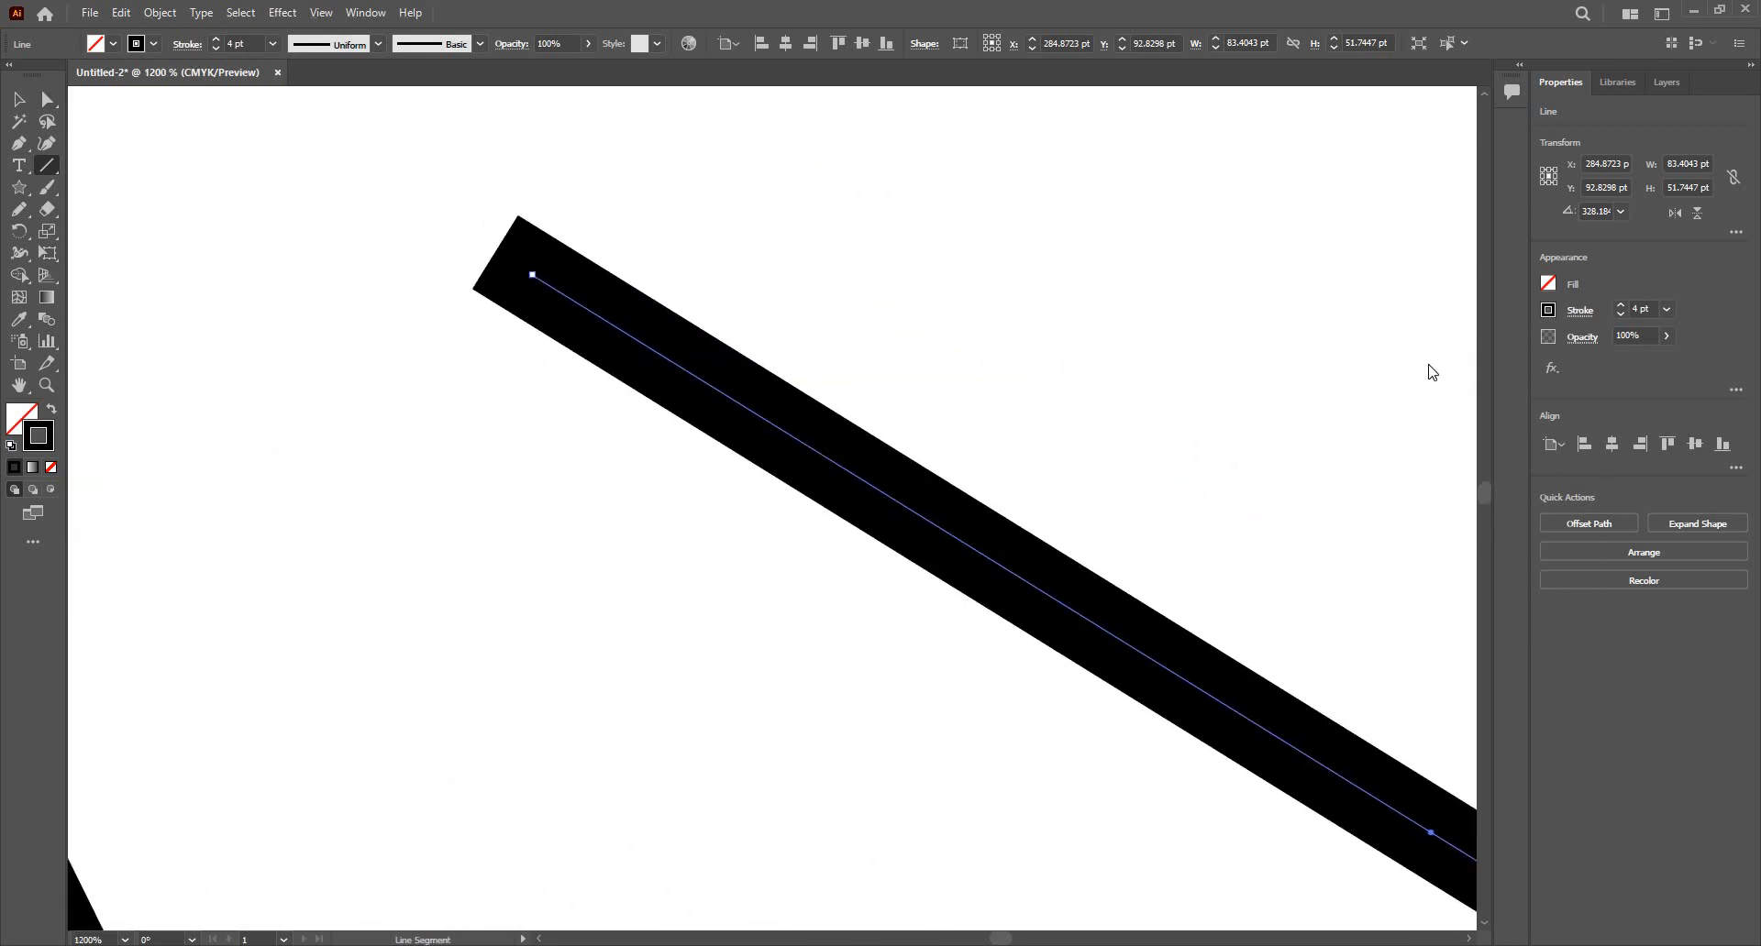
Step: Switch the line's stroke between butt, projecting and round caps for comparison, and undo the round cap
click(1579, 311)
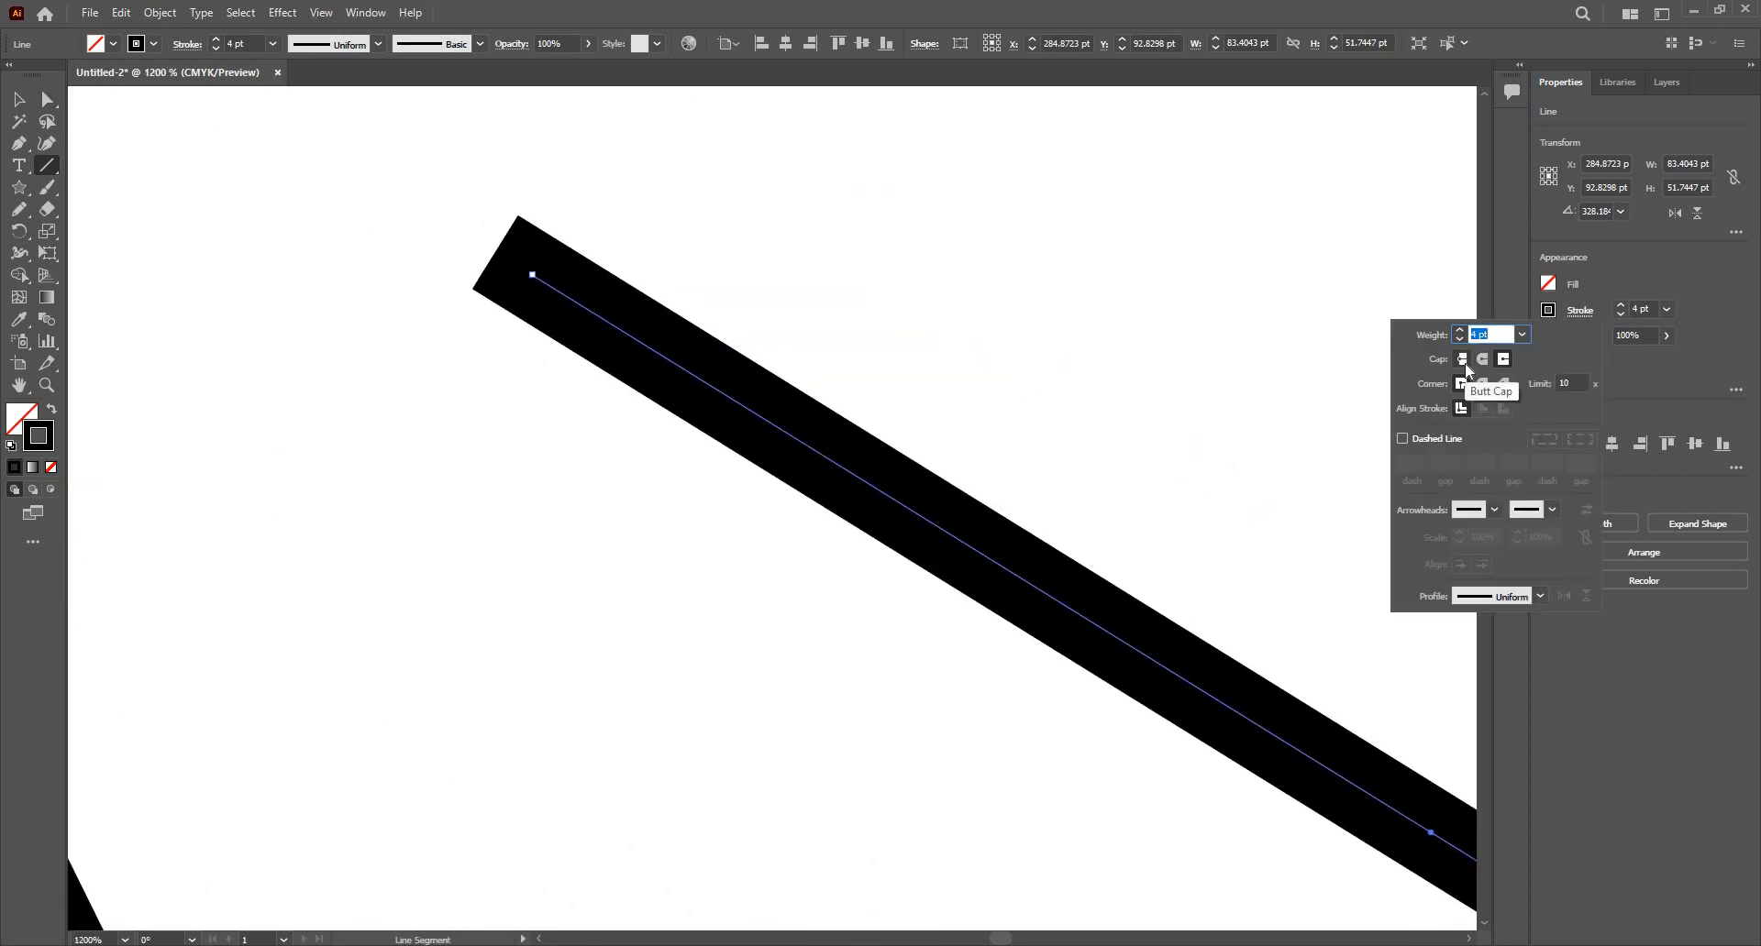
click(1465, 366)
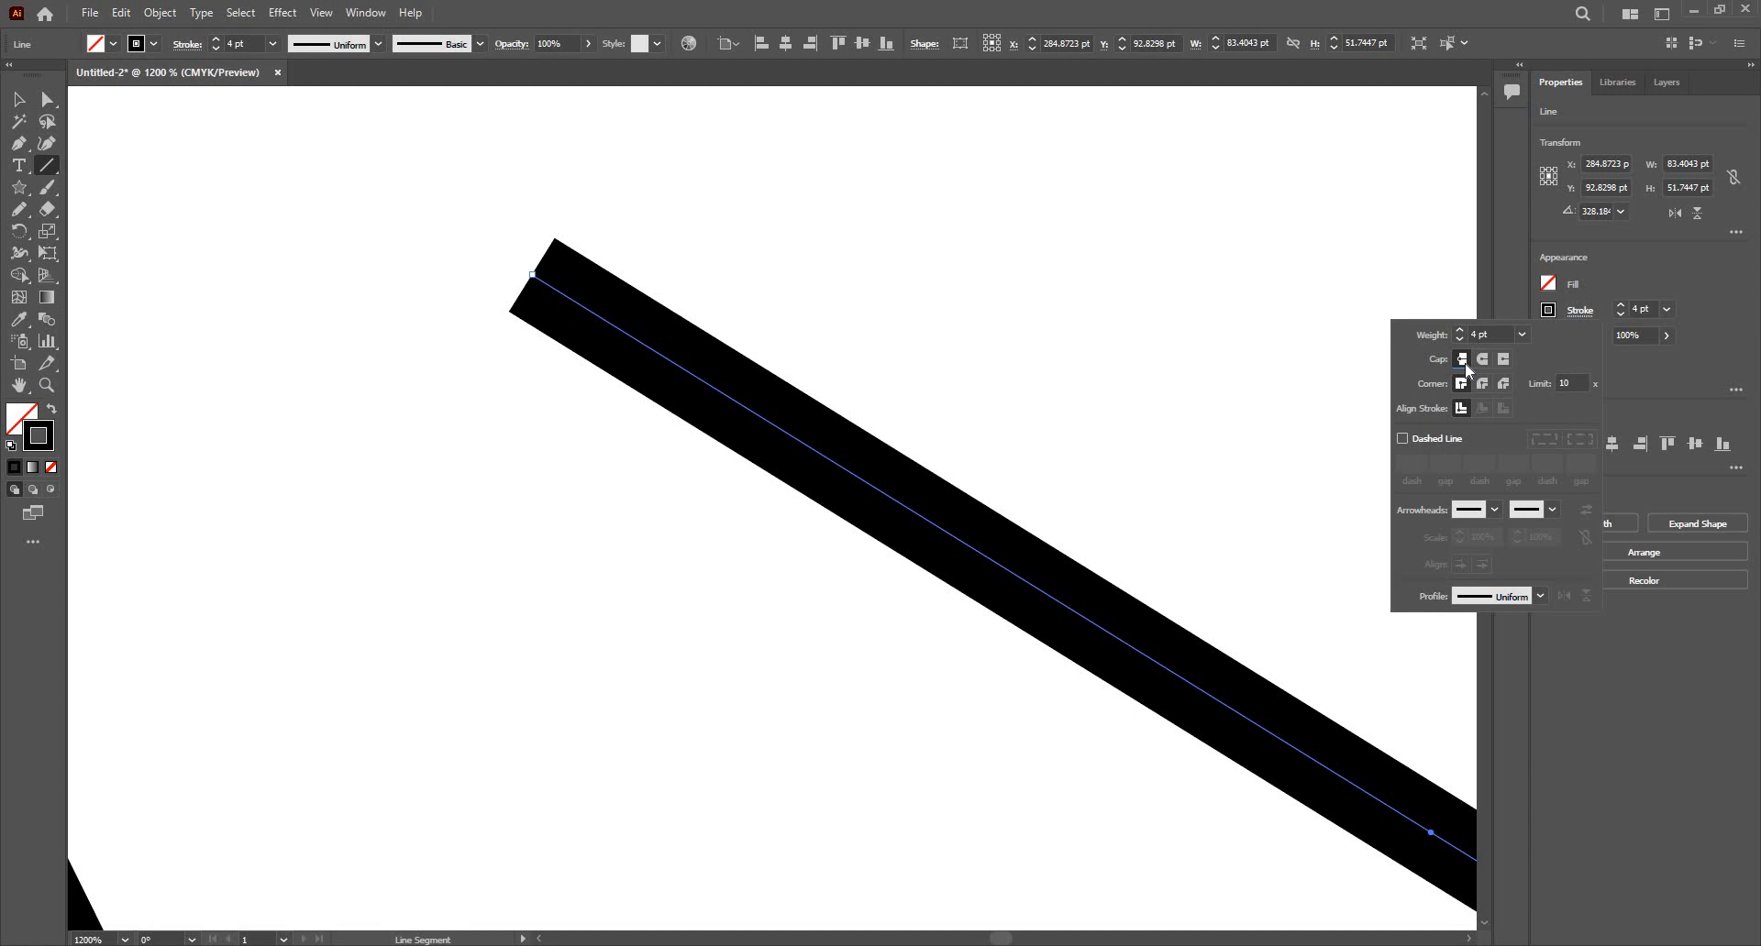
click(1504, 365)
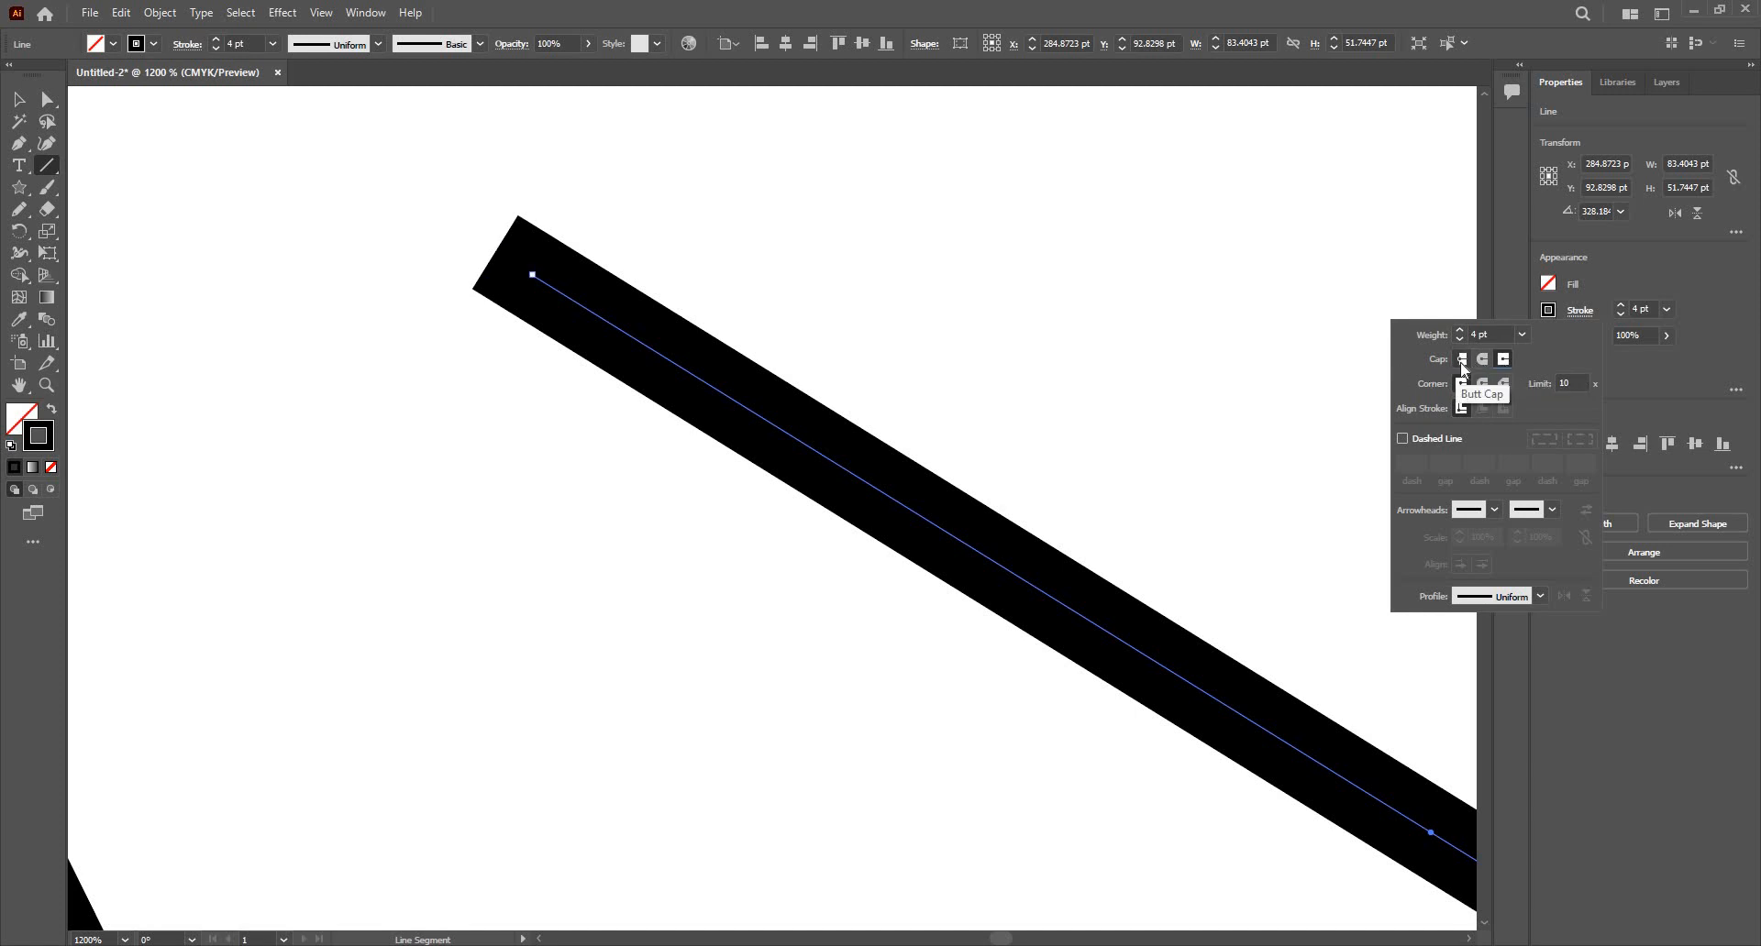
click(1464, 362)
click(1483, 360)
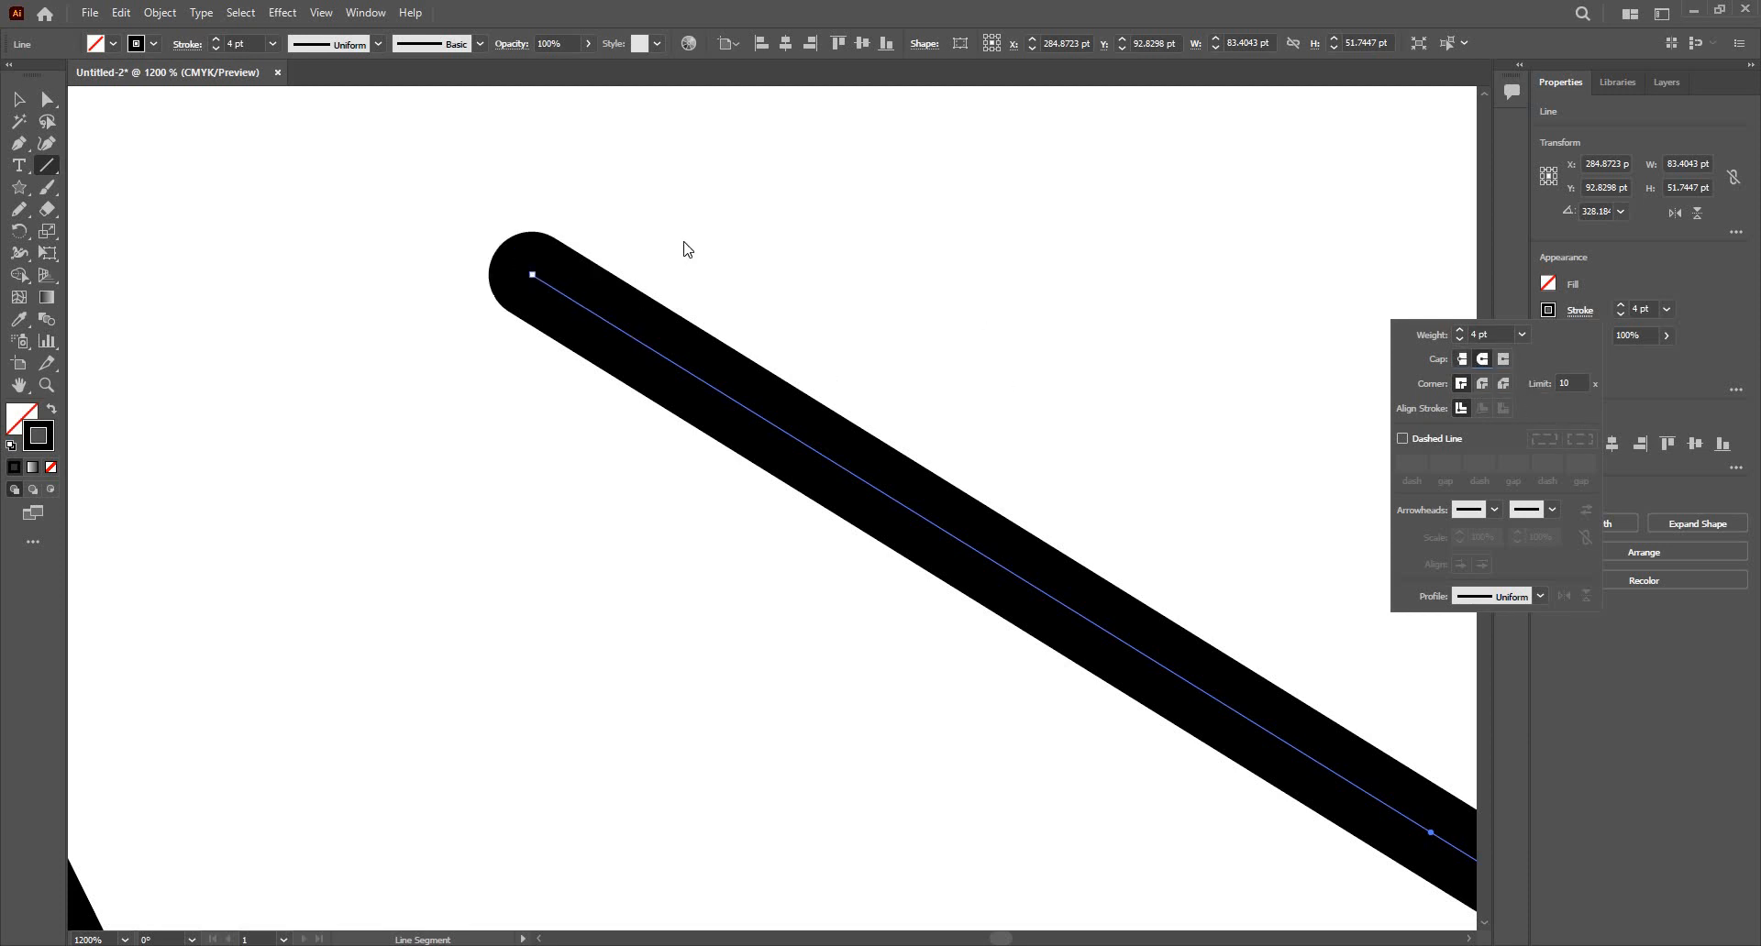
key(ctrl+z)
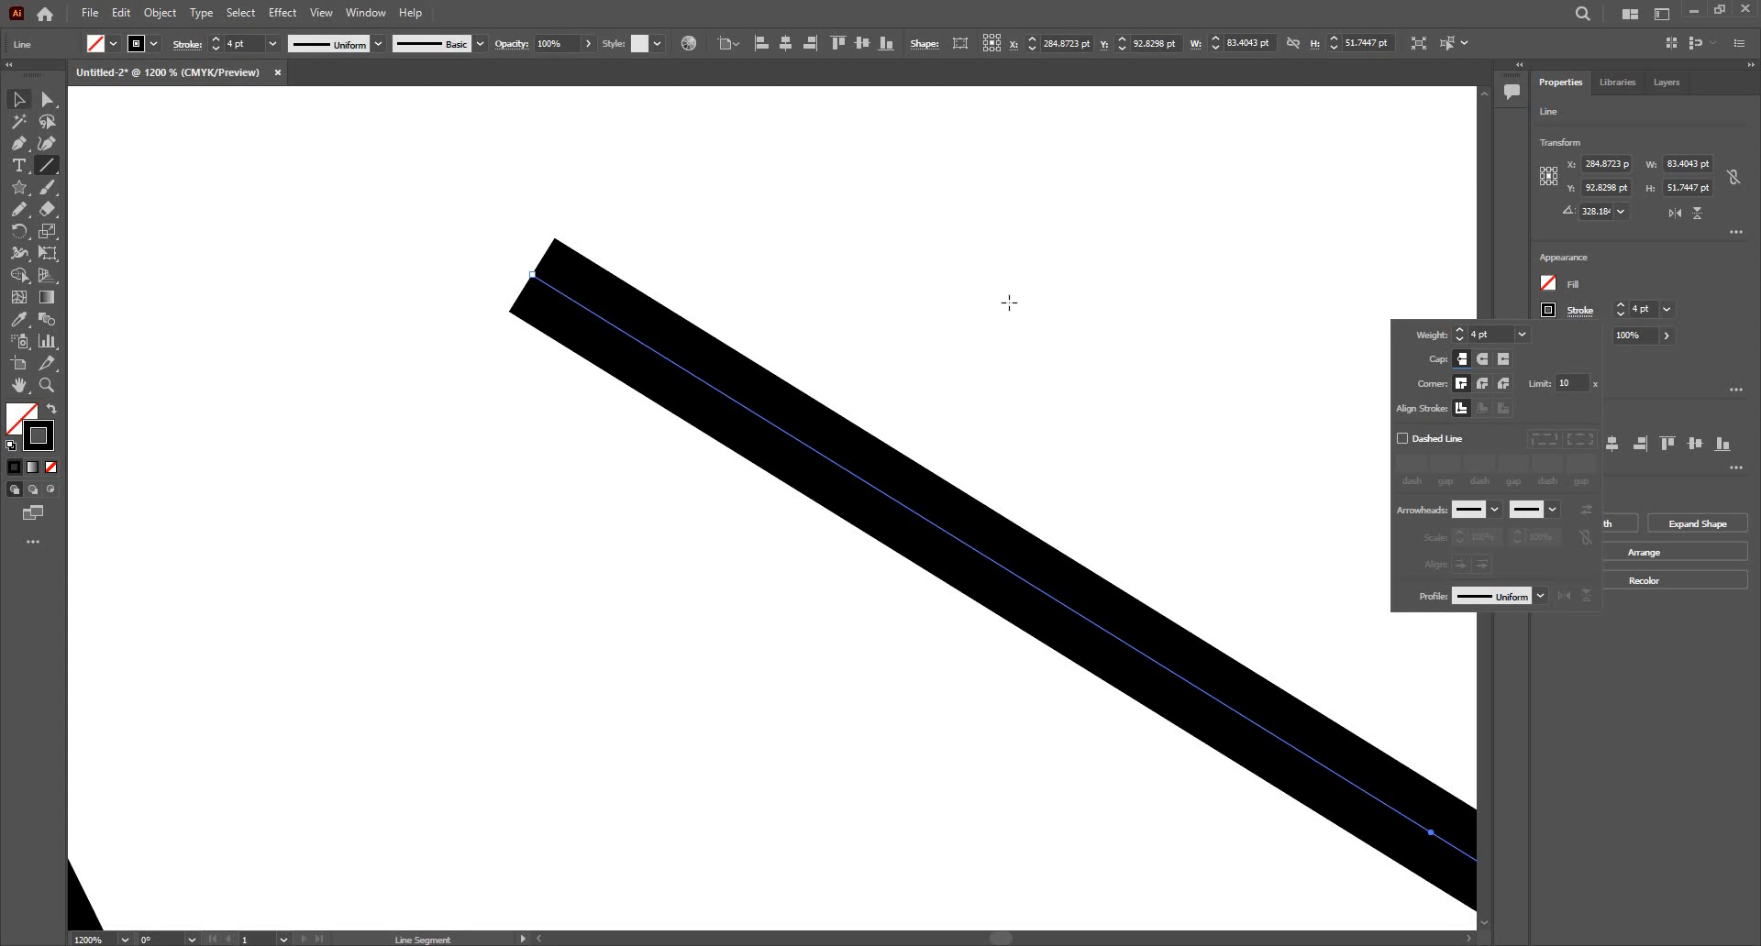
Step: Try round and bevel joins on the star's stroke corners, and set a miter join with a limit of 15
scroll(678, 303, down, 5)
key(v)
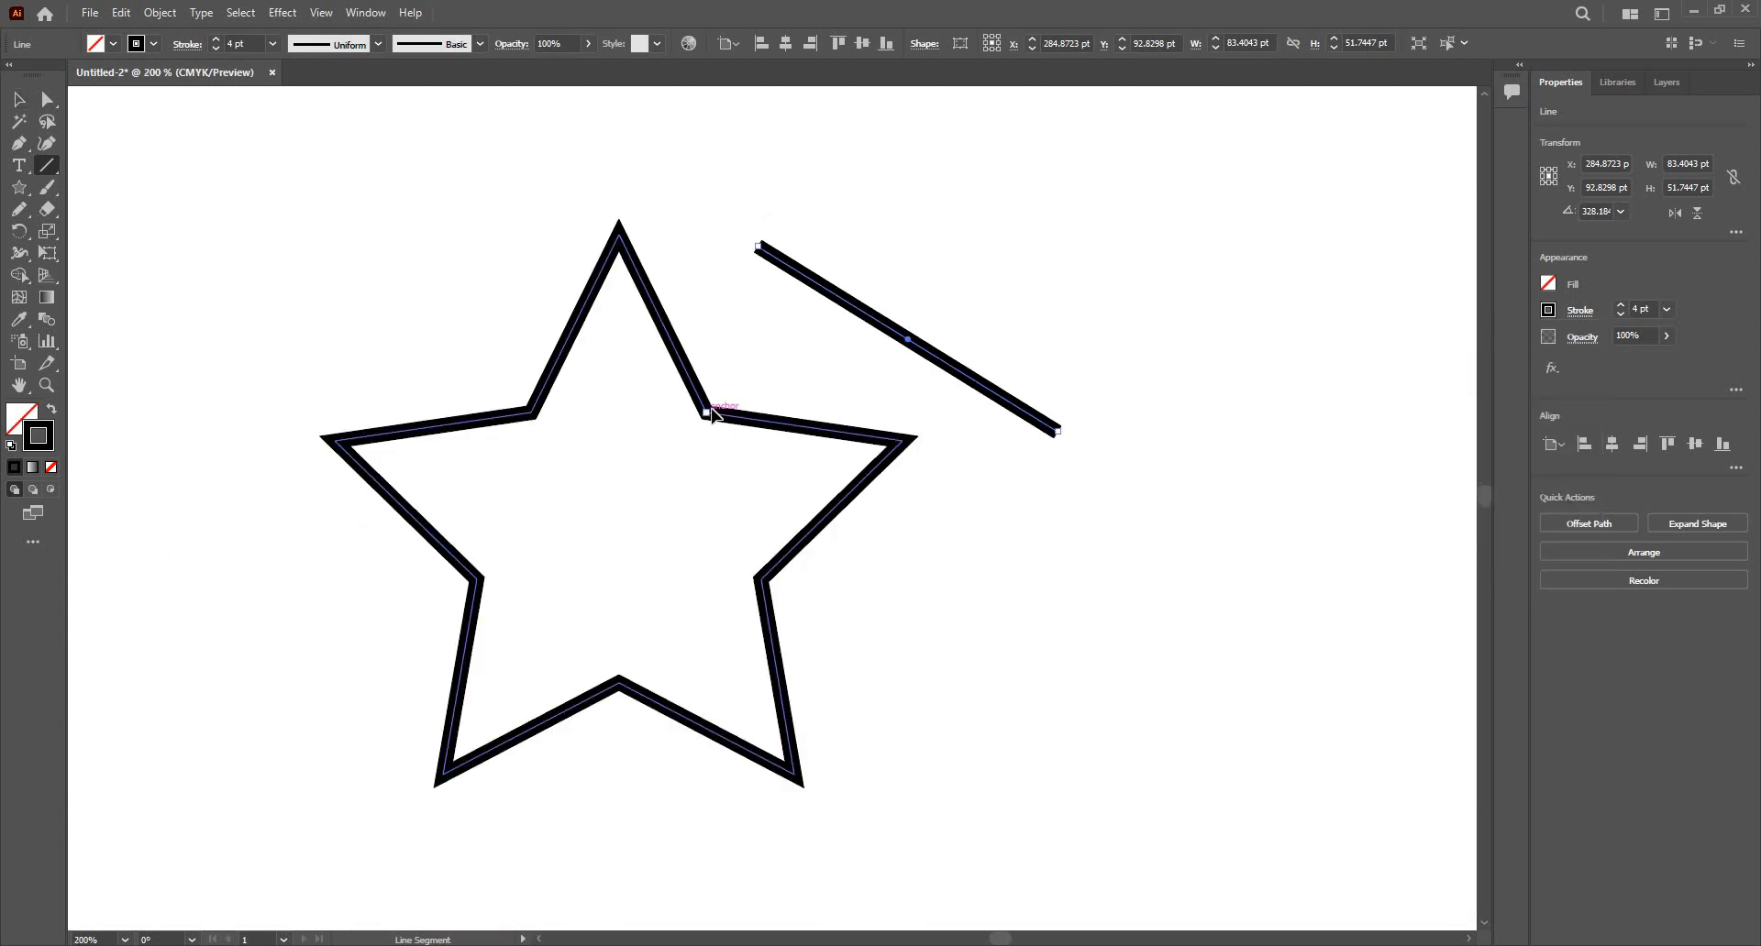
click(621, 330)
key(ctrl+equal)
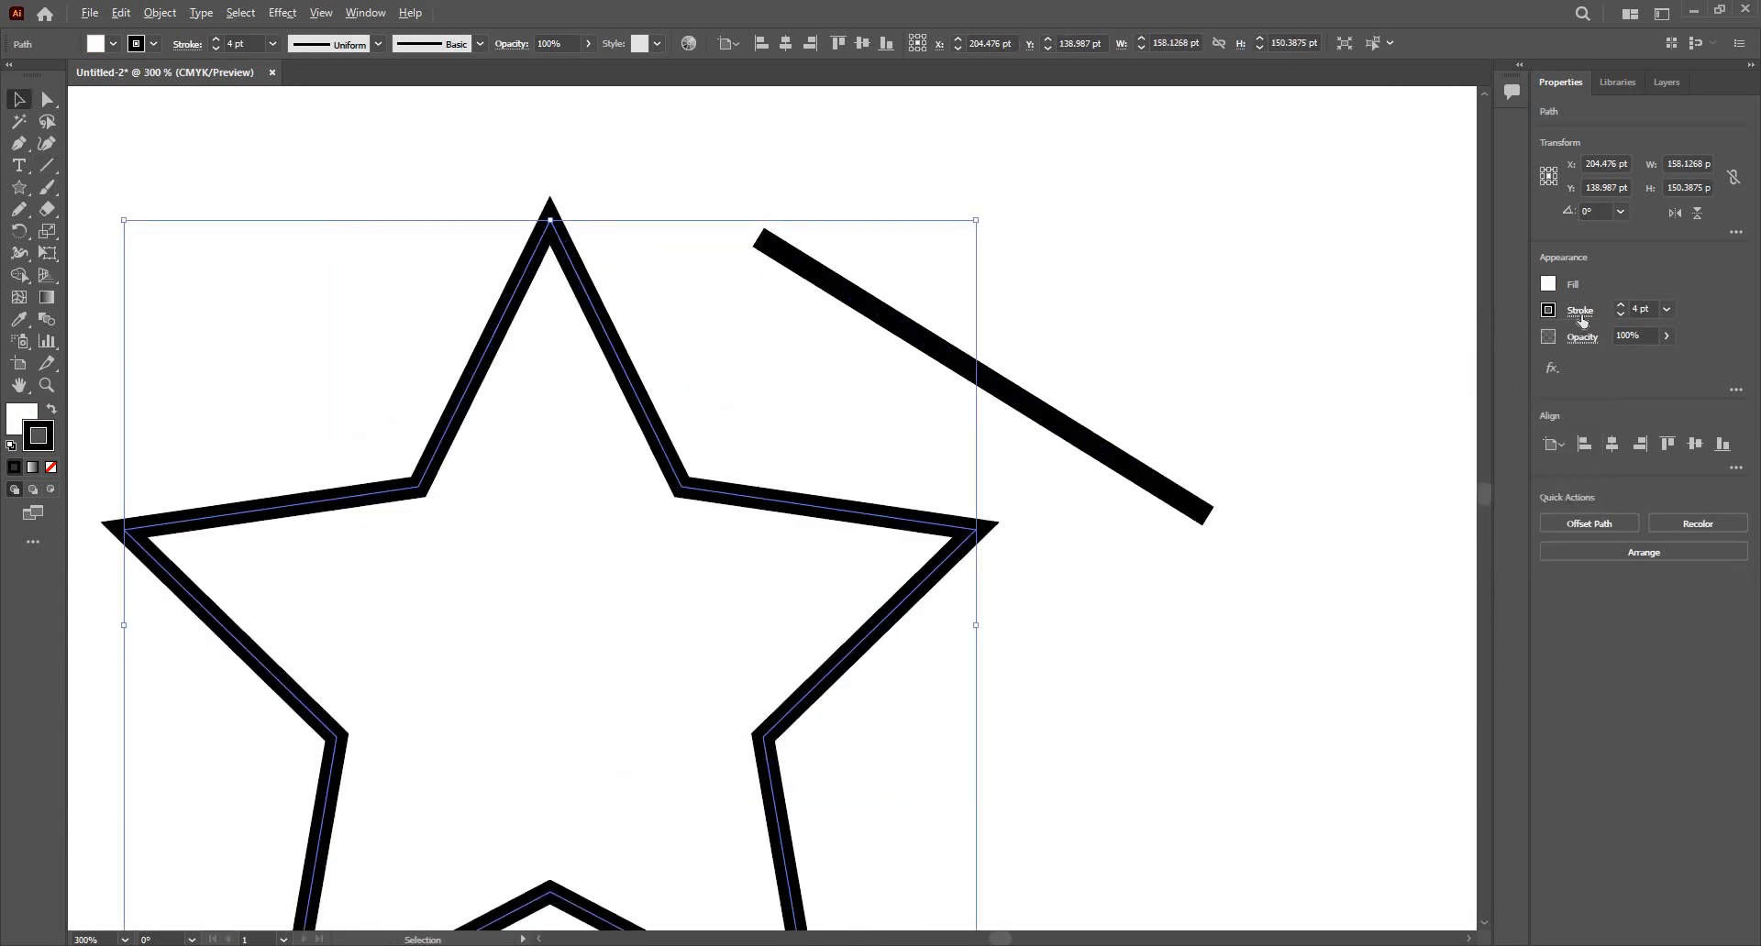
click(1580, 312)
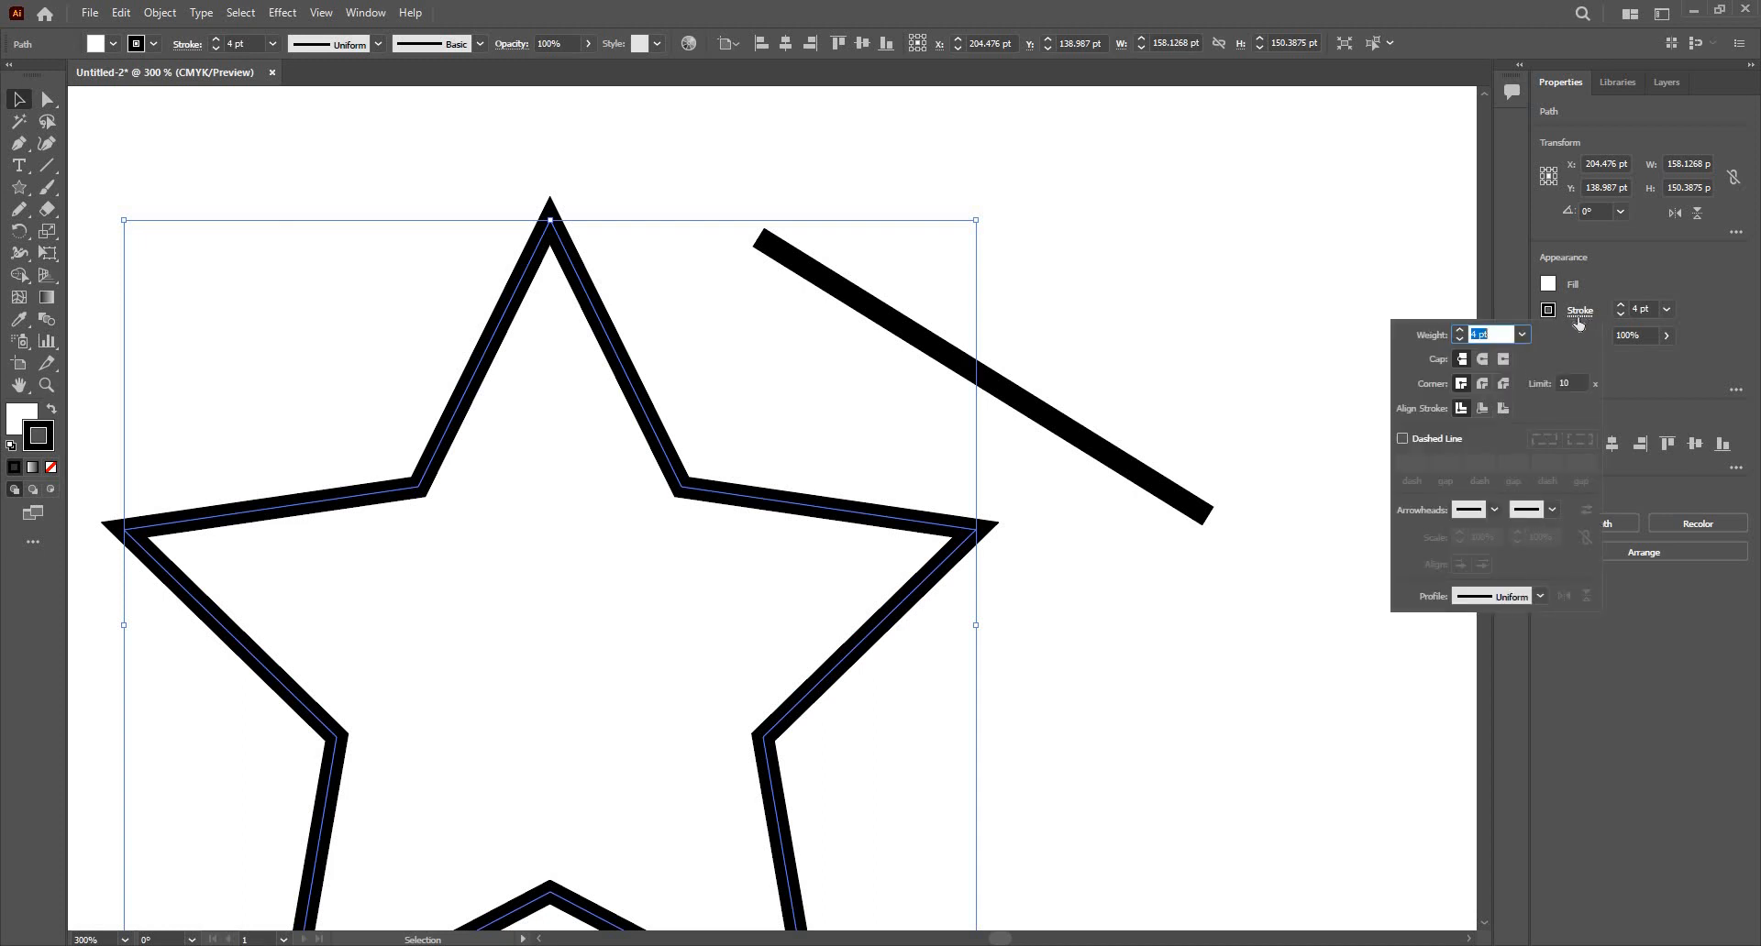
click(1483, 384)
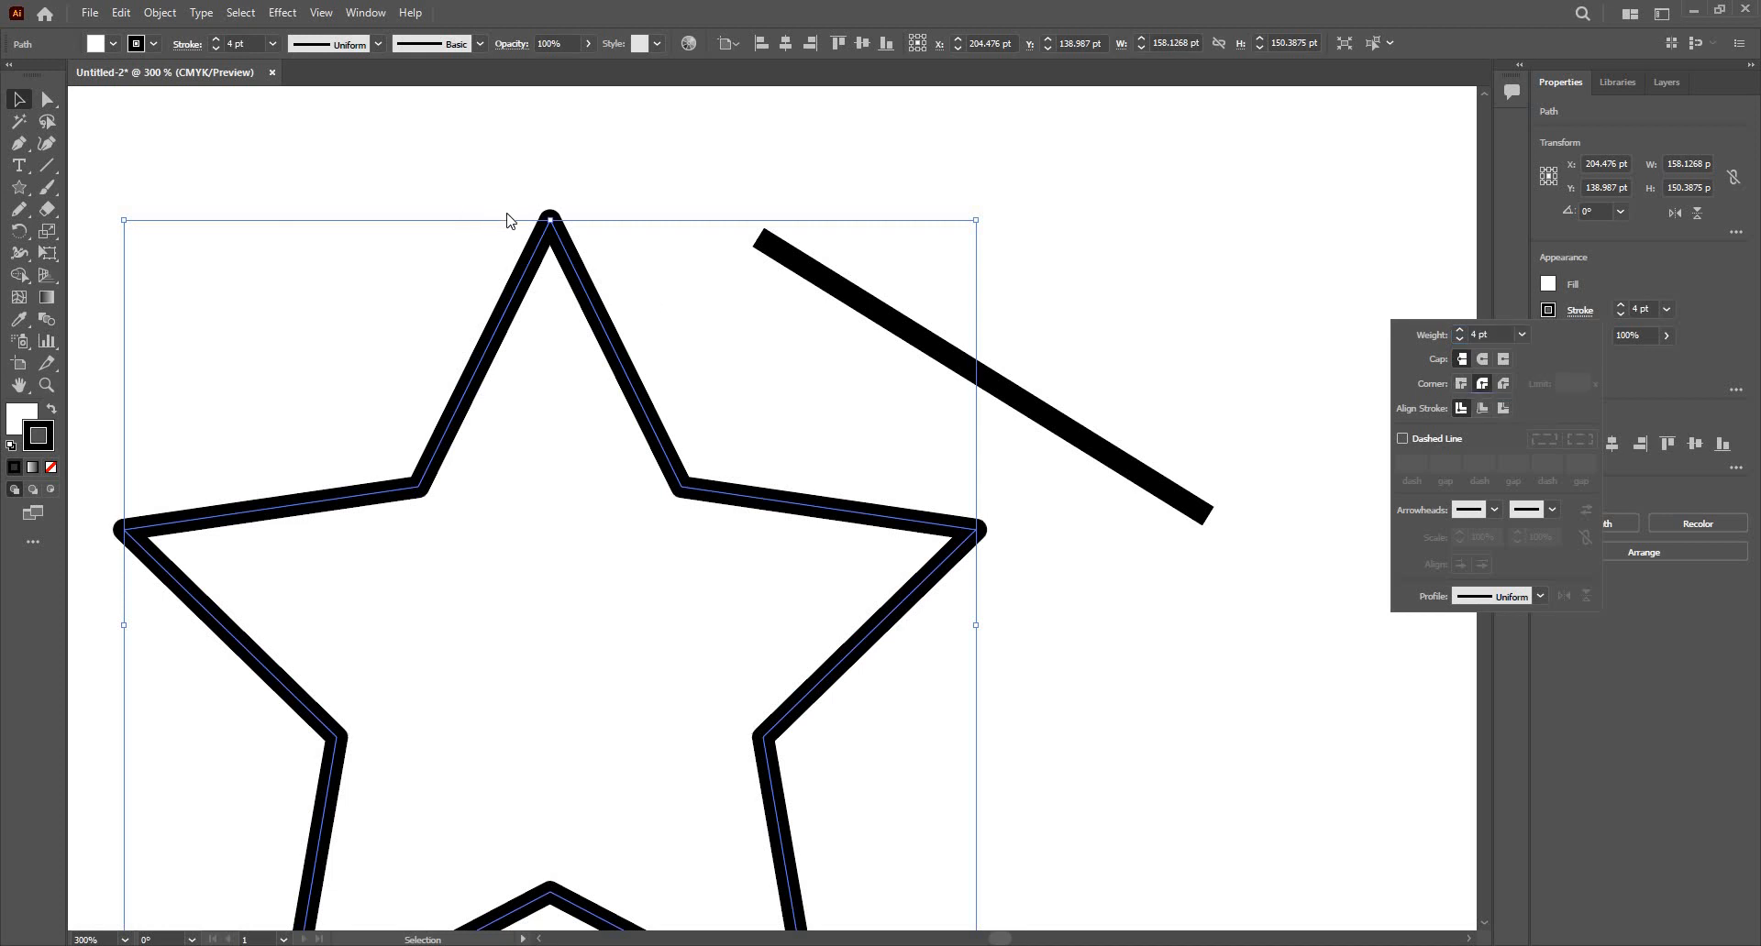
click(1502, 384)
click(1486, 385)
click(1461, 385)
key(Return)
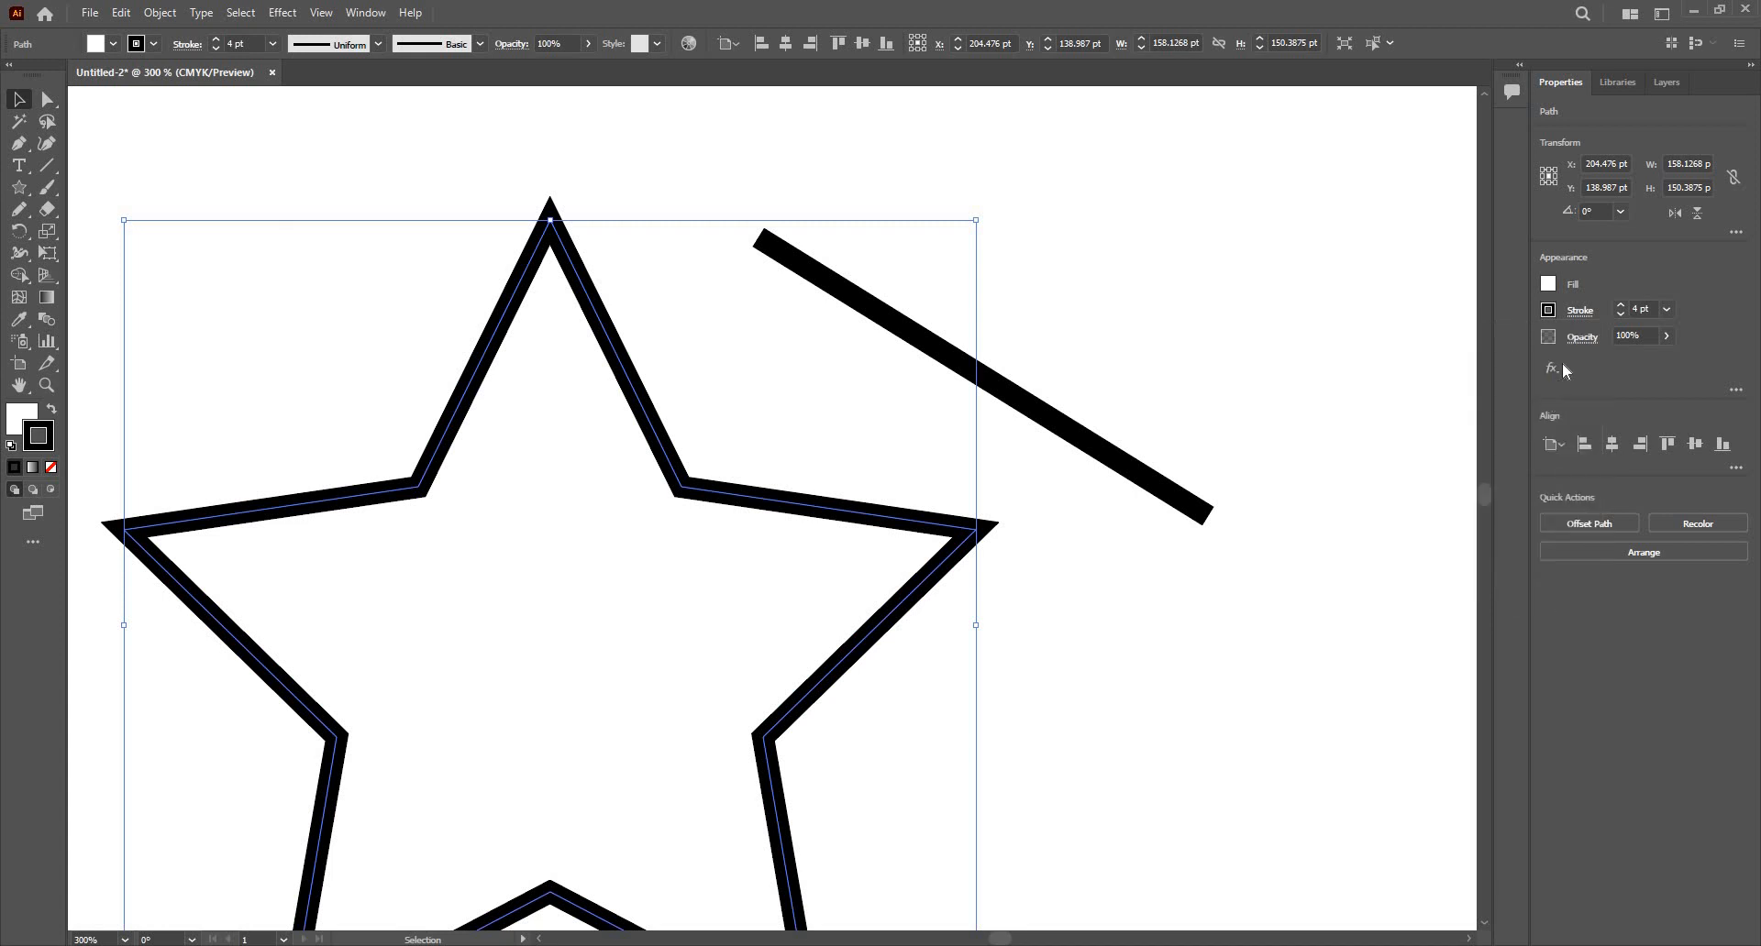
Step: Switch the star's stroke corners to a round join again and back to a miter join
click(1579, 310)
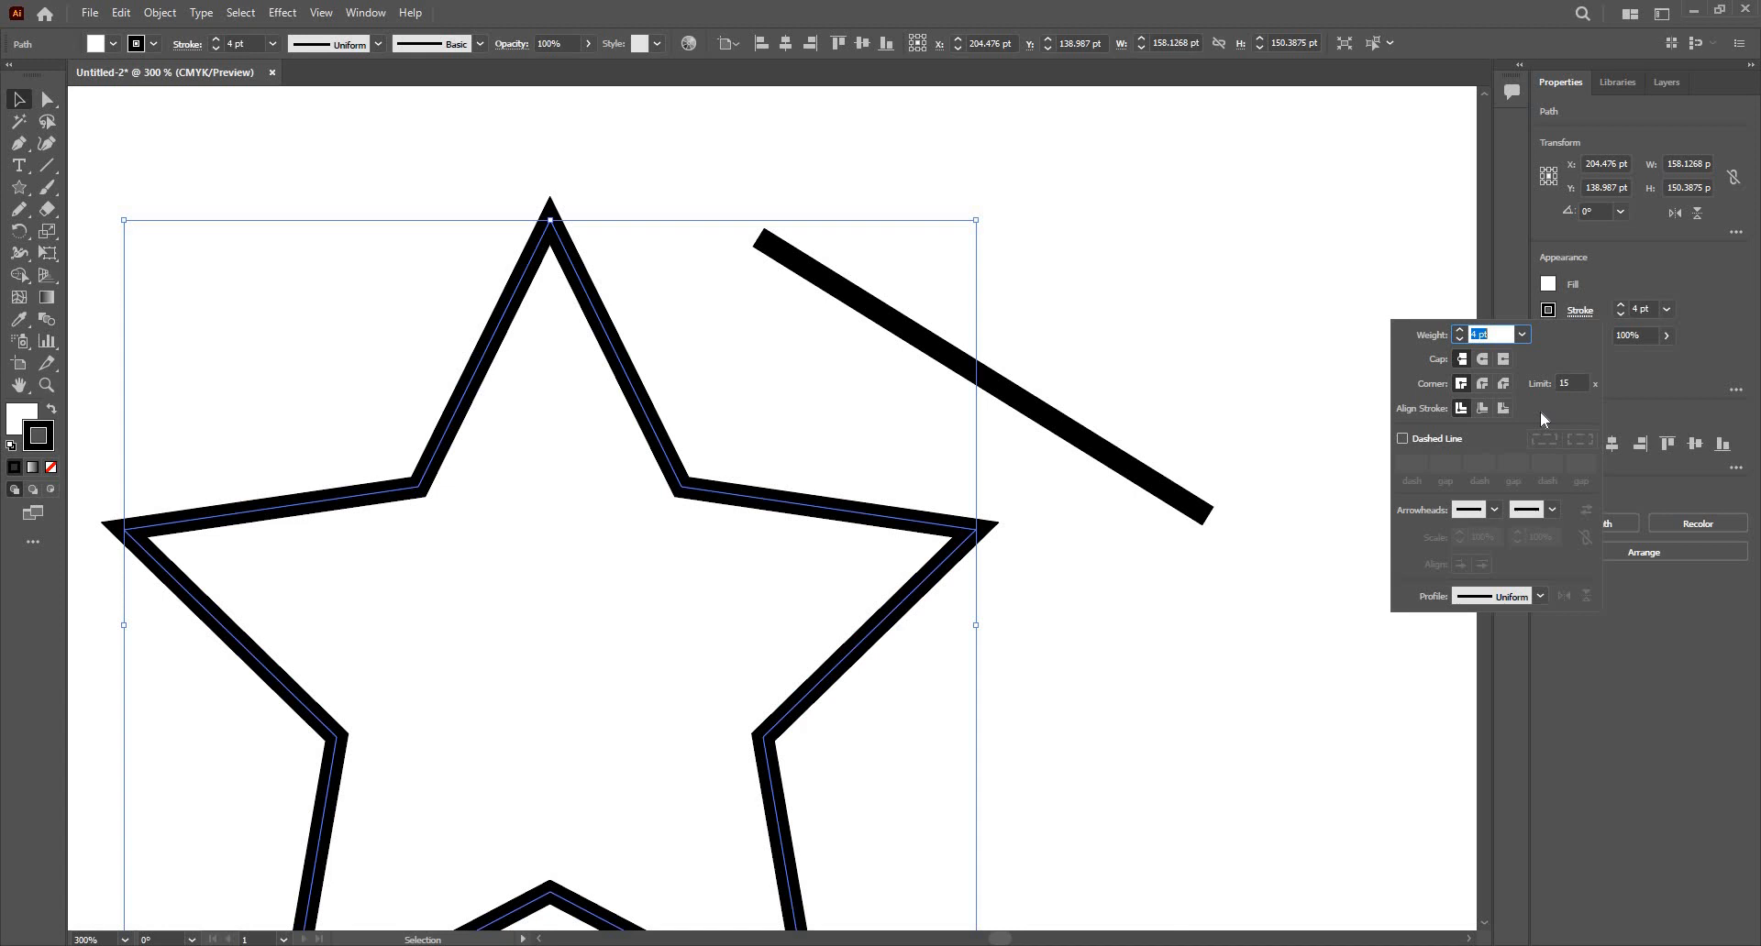
click(1482, 384)
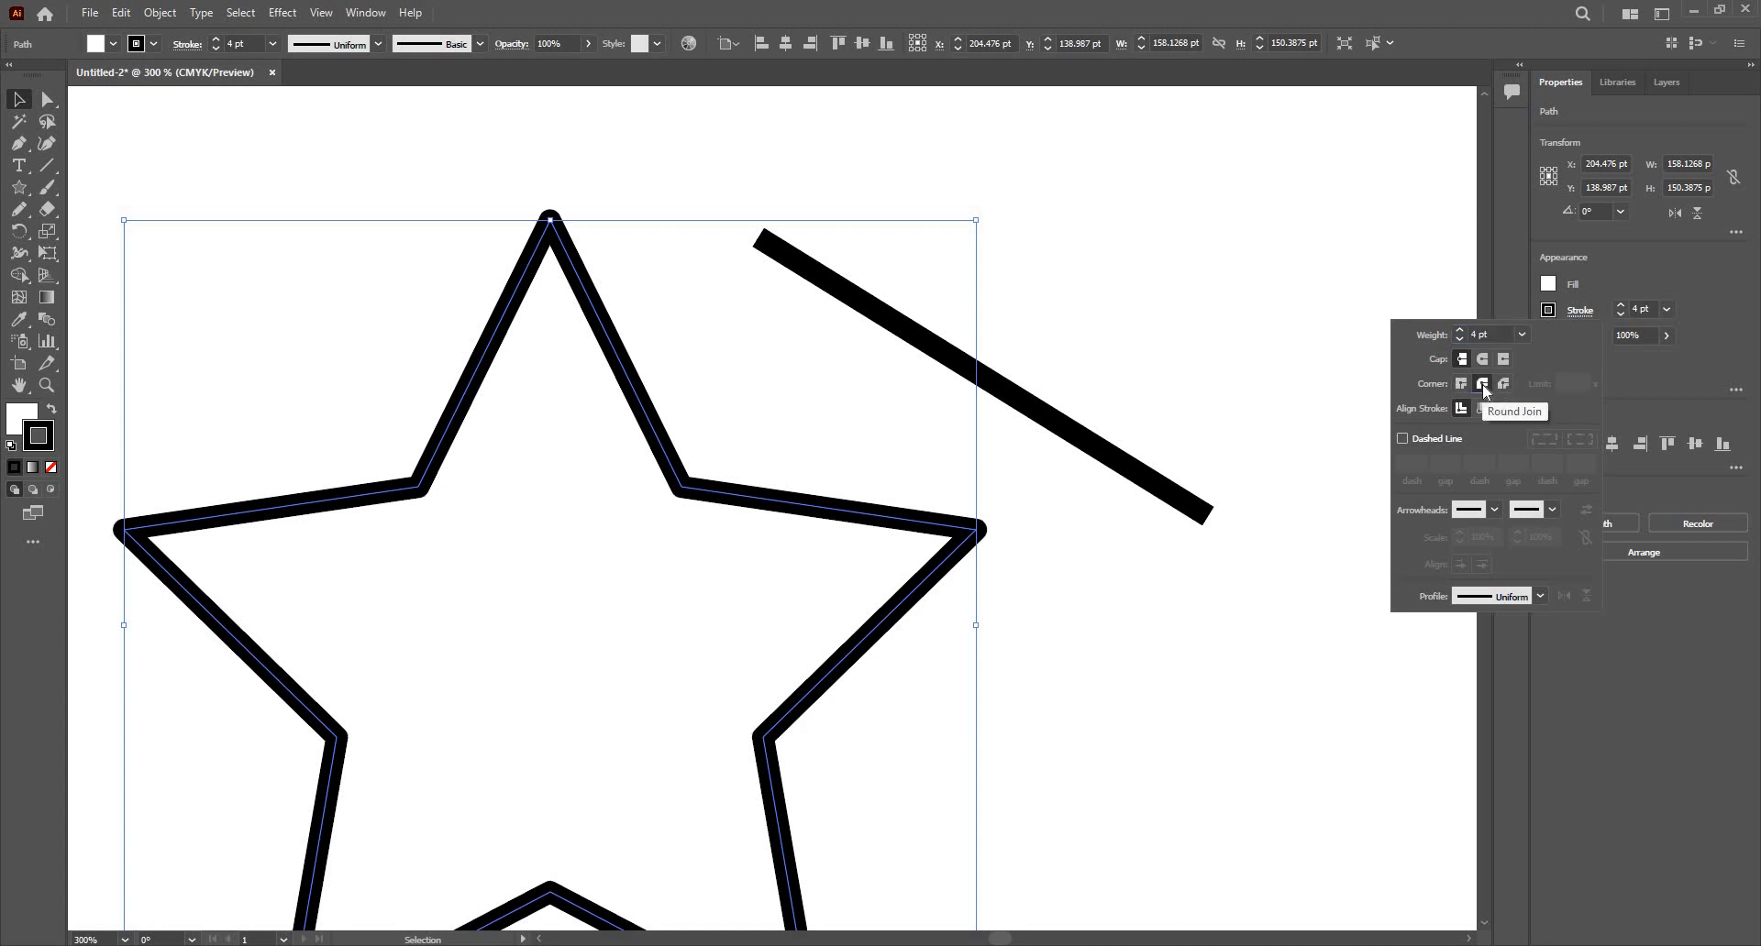
click(1461, 384)
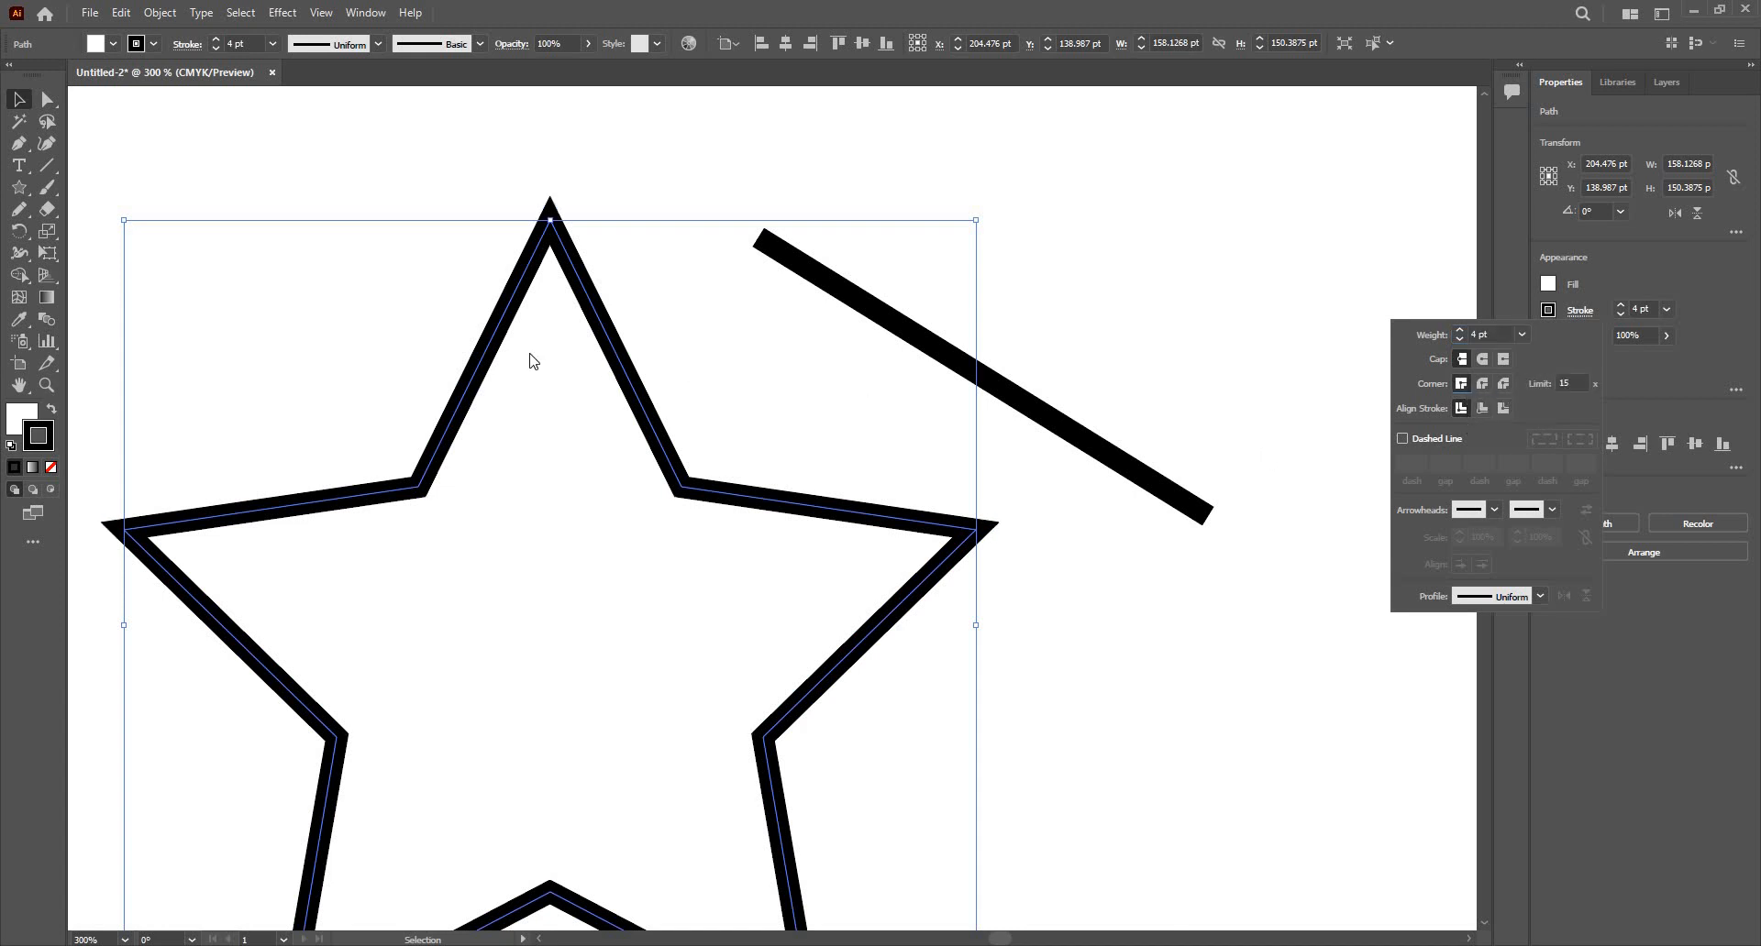
Step: Compare inside, outside and center stroke alignment on the star's path, and finish with the stroke aligned to the outside
click(616, 399)
scroll(722, 388, up, 2)
drag(721, 388, 783, 462)
drag(460, 203, 698, 352)
scroll(699, 356, up, 1)
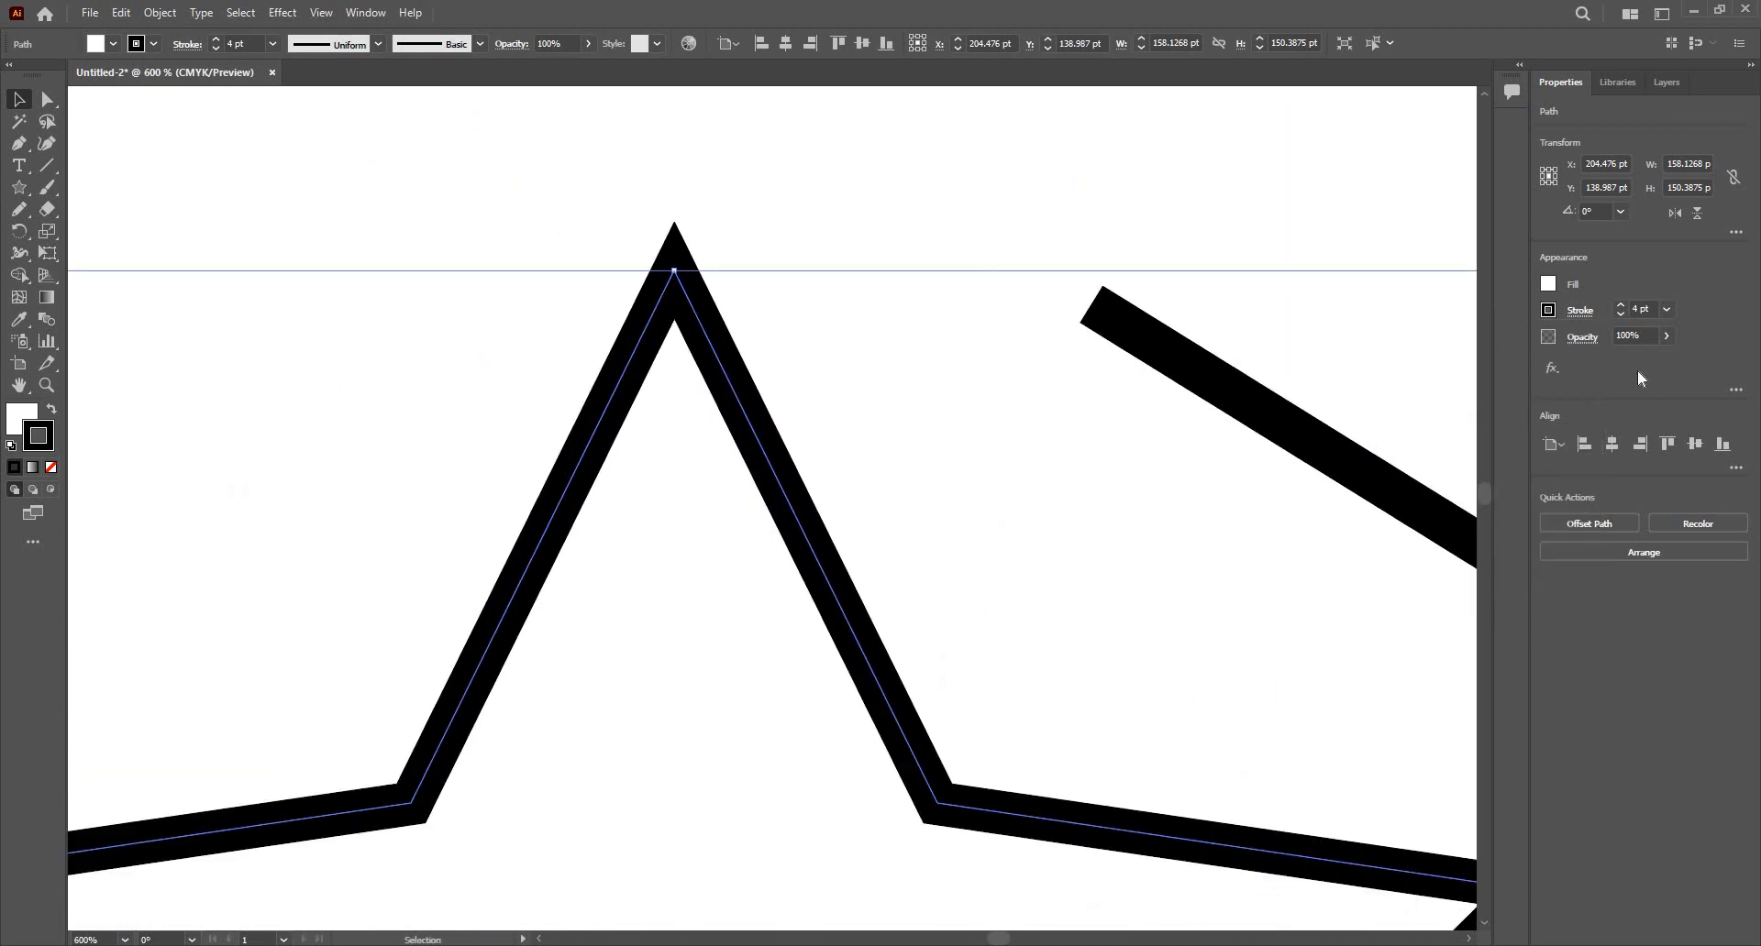
click(1580, 311)
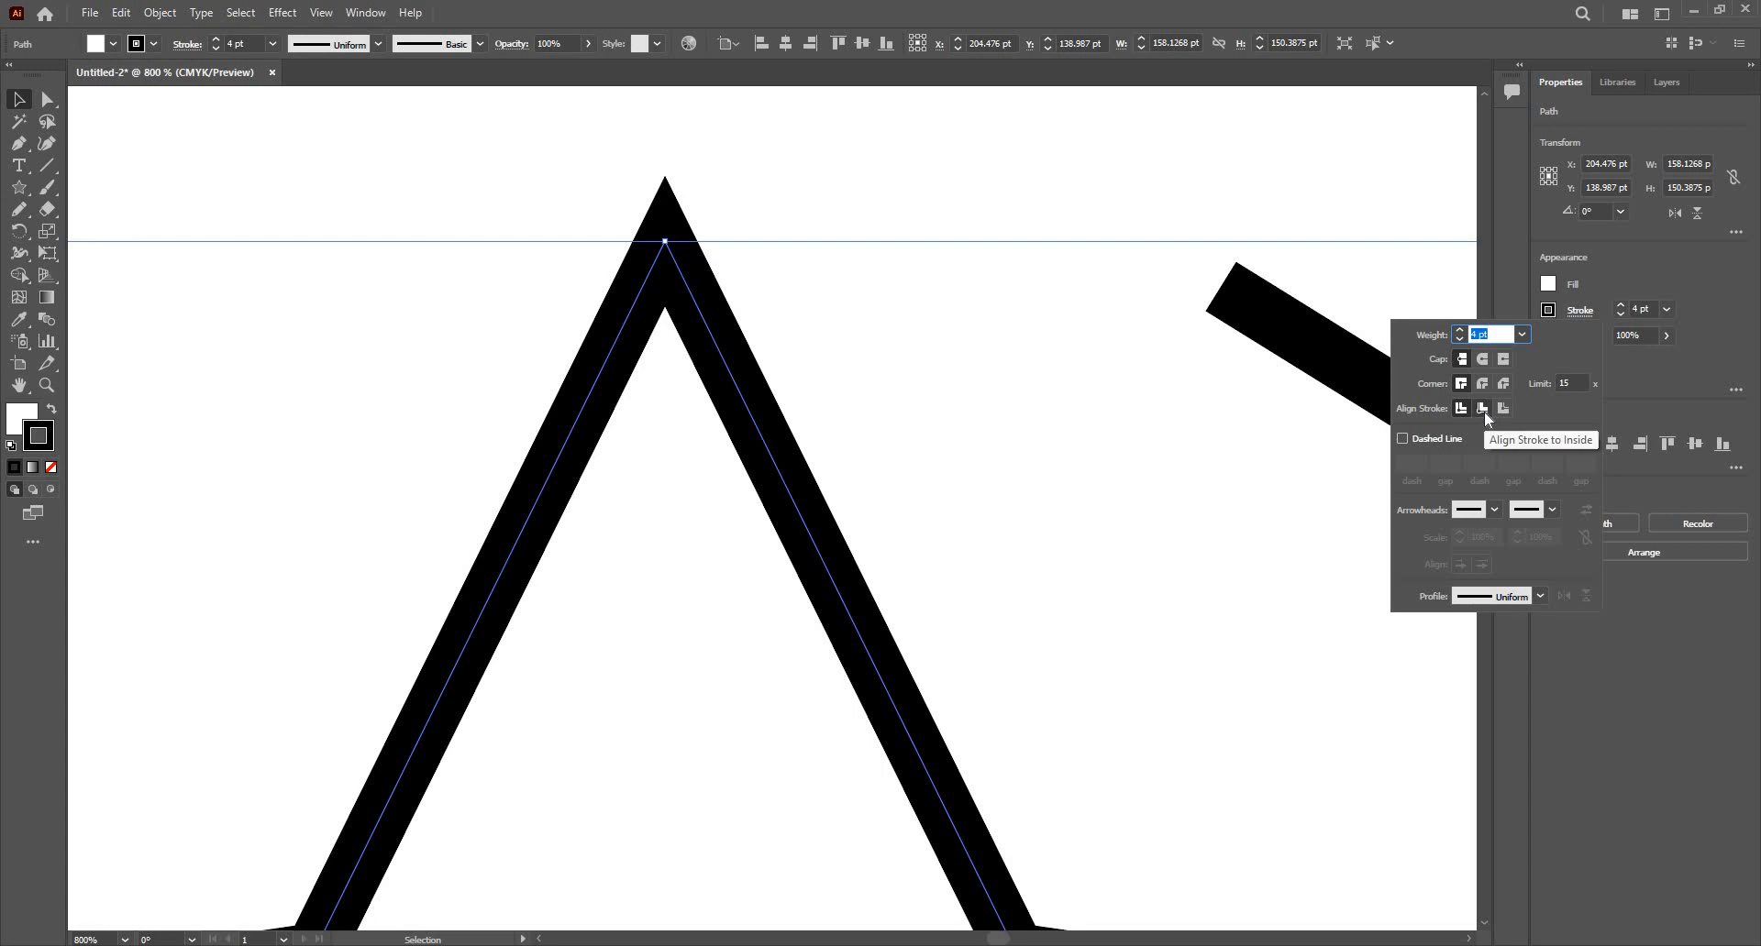
click(1483, 409)
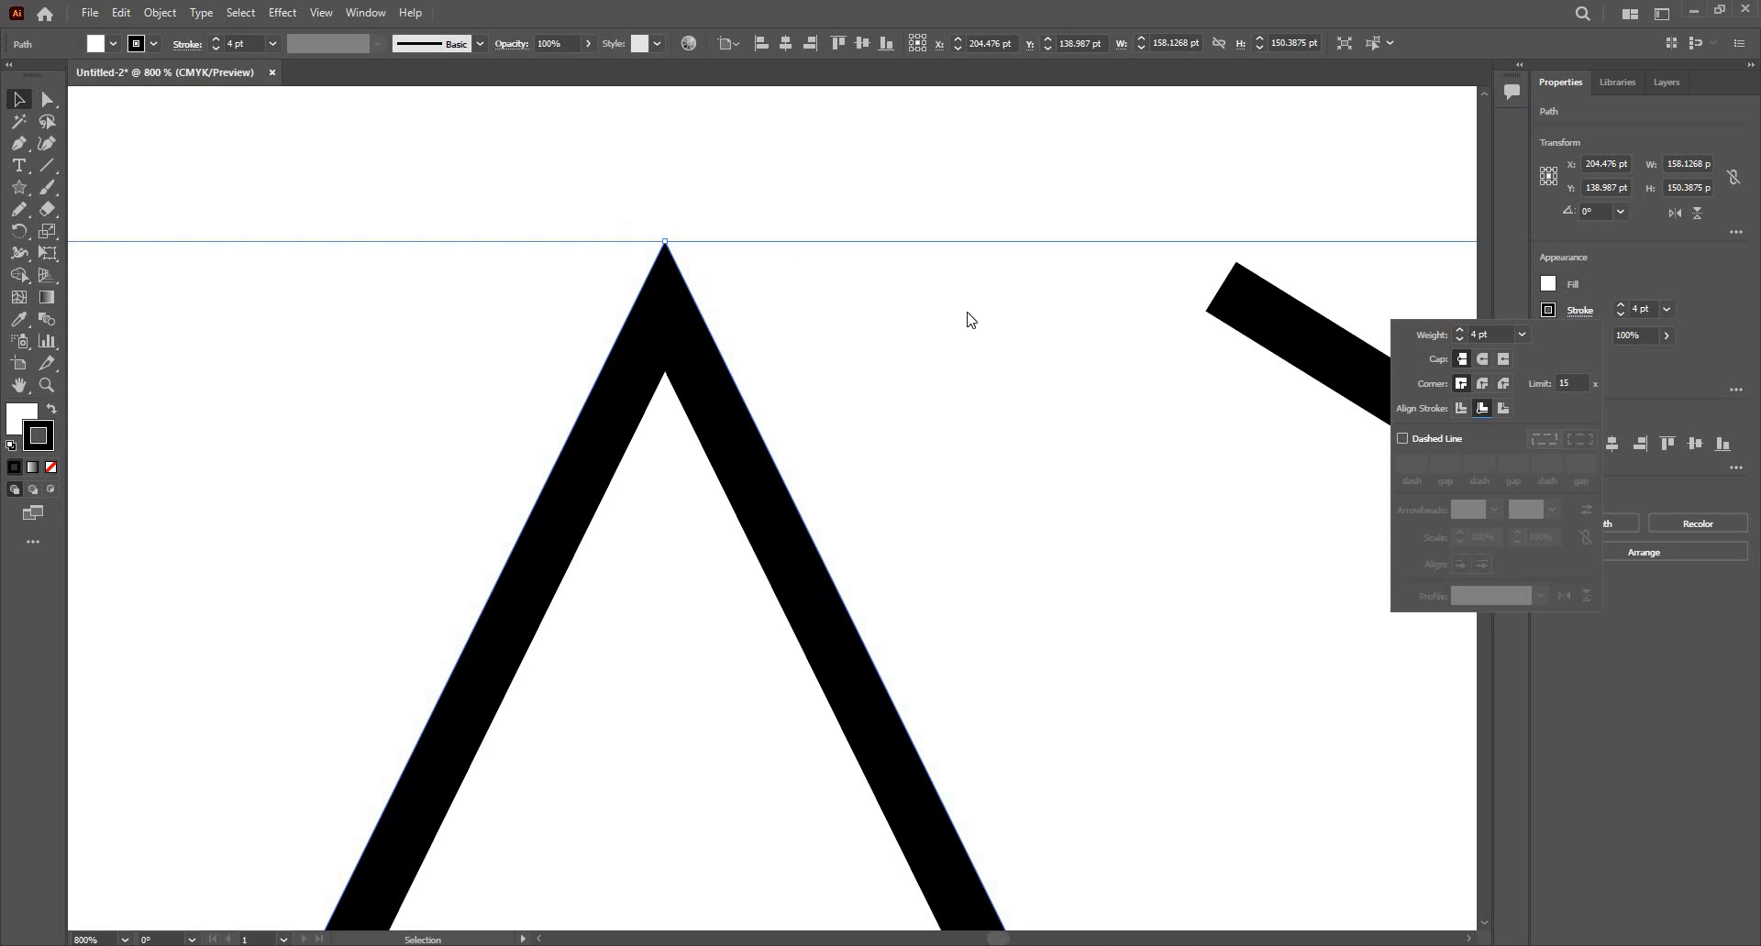
click(1495, 409)
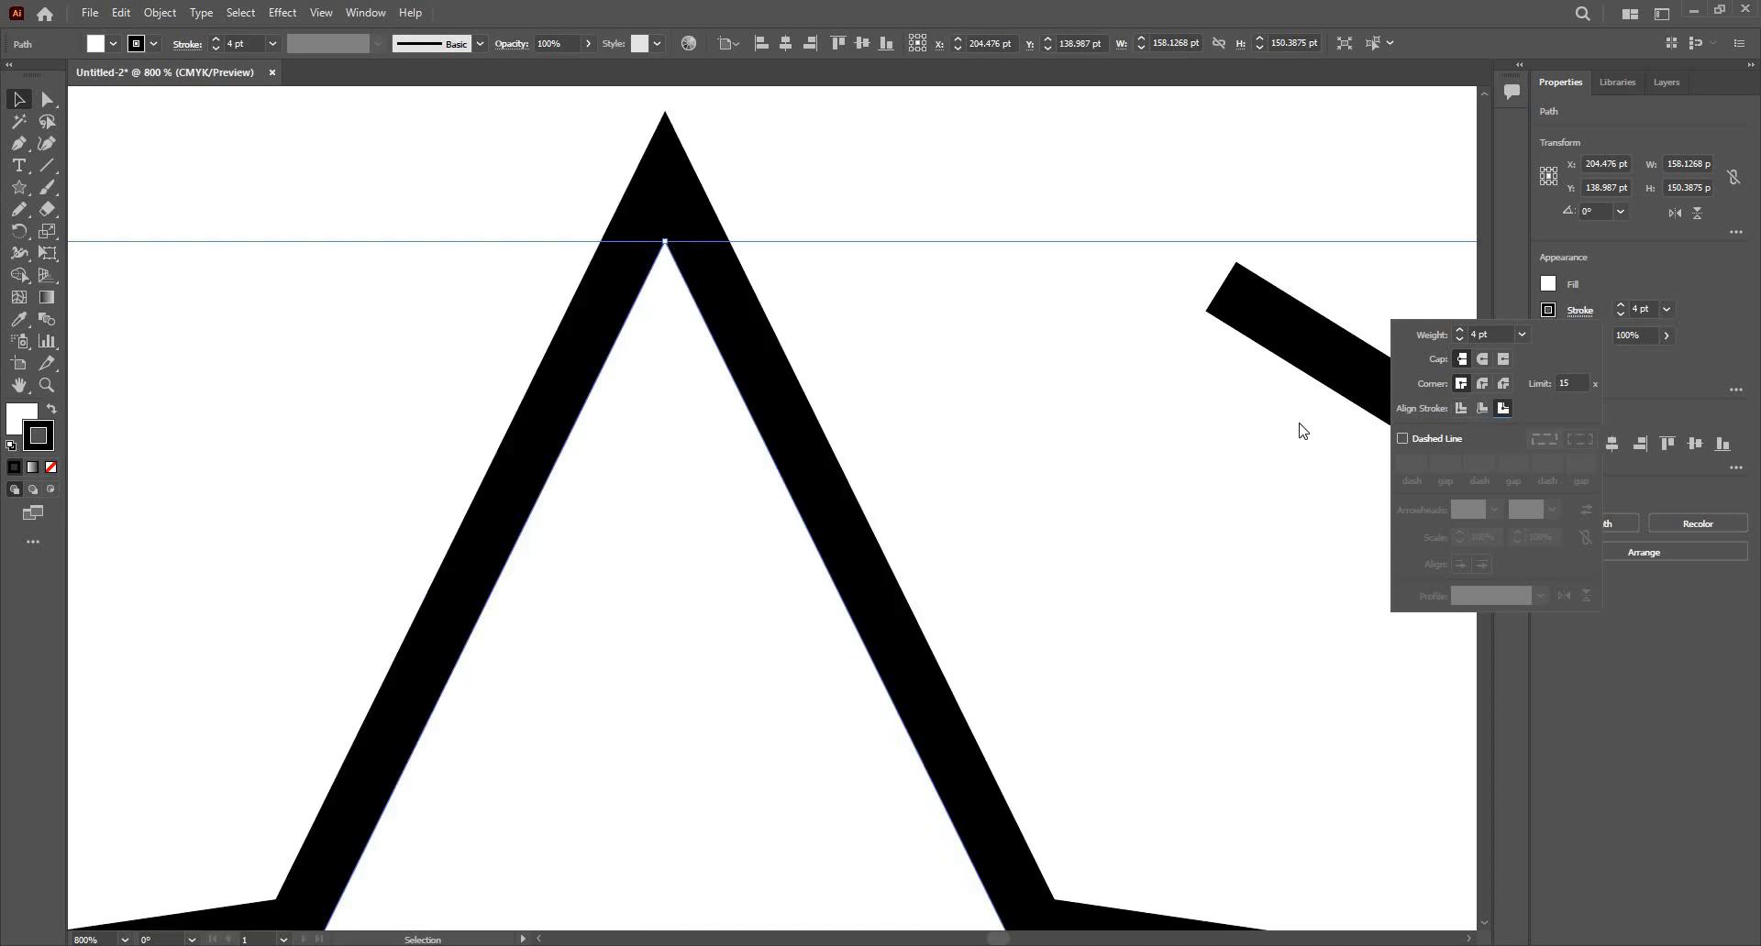
click(1463, 409)
click(1483, 409)
click(1498, 409)
Step: Turn the star's stroke into a dashed line with a 12 pt dash
click(1402, 438)
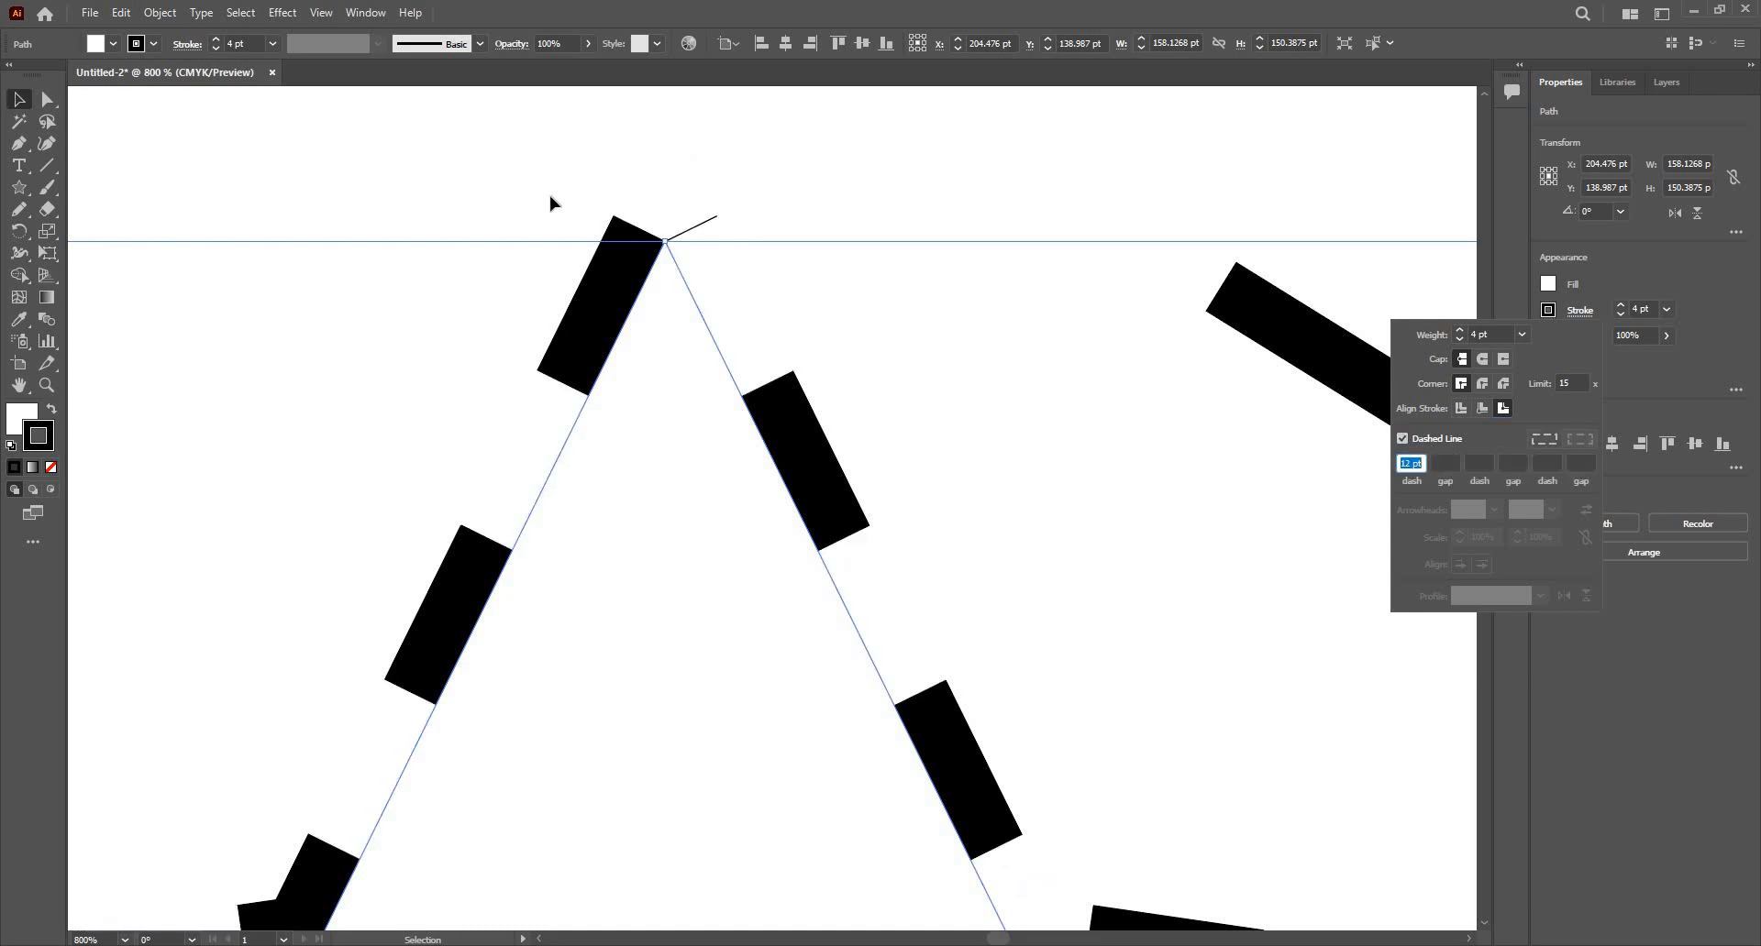
scroll(613, 213, down, 5)
scroll(621, 286, up, 1)
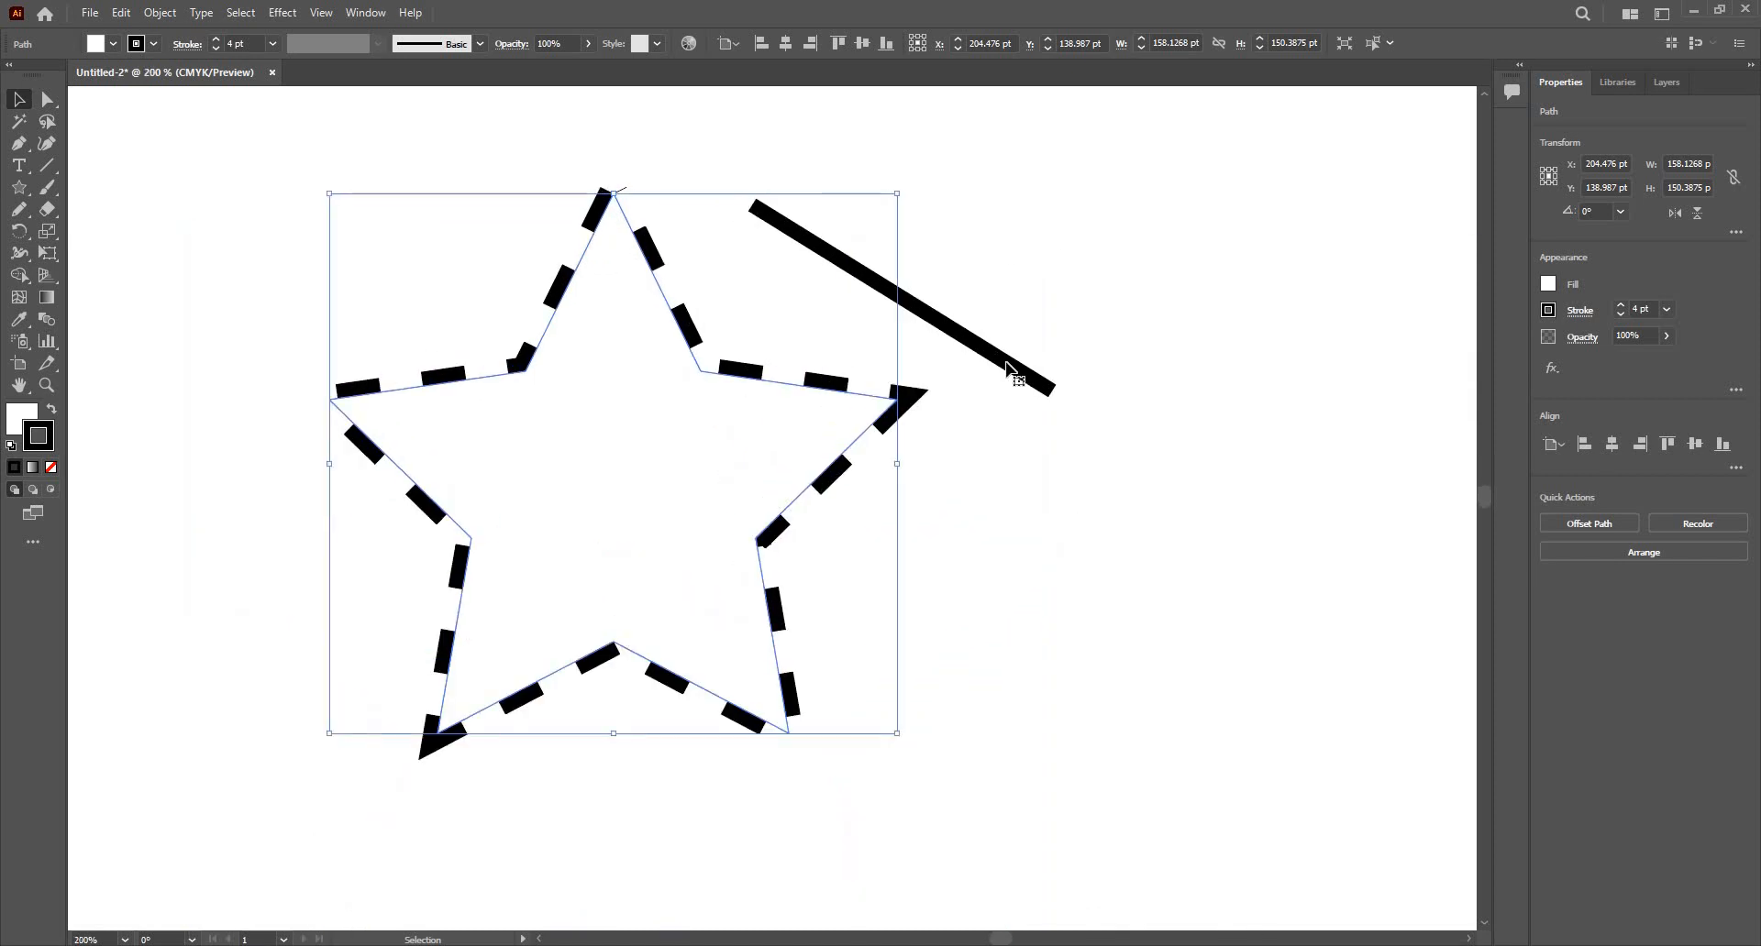
Step: Move the diagonal line up and to the right, away from the star
click(1011, 365)
drag(1091, 328, 1249, 270)
scroll(582, 339, up, 2)
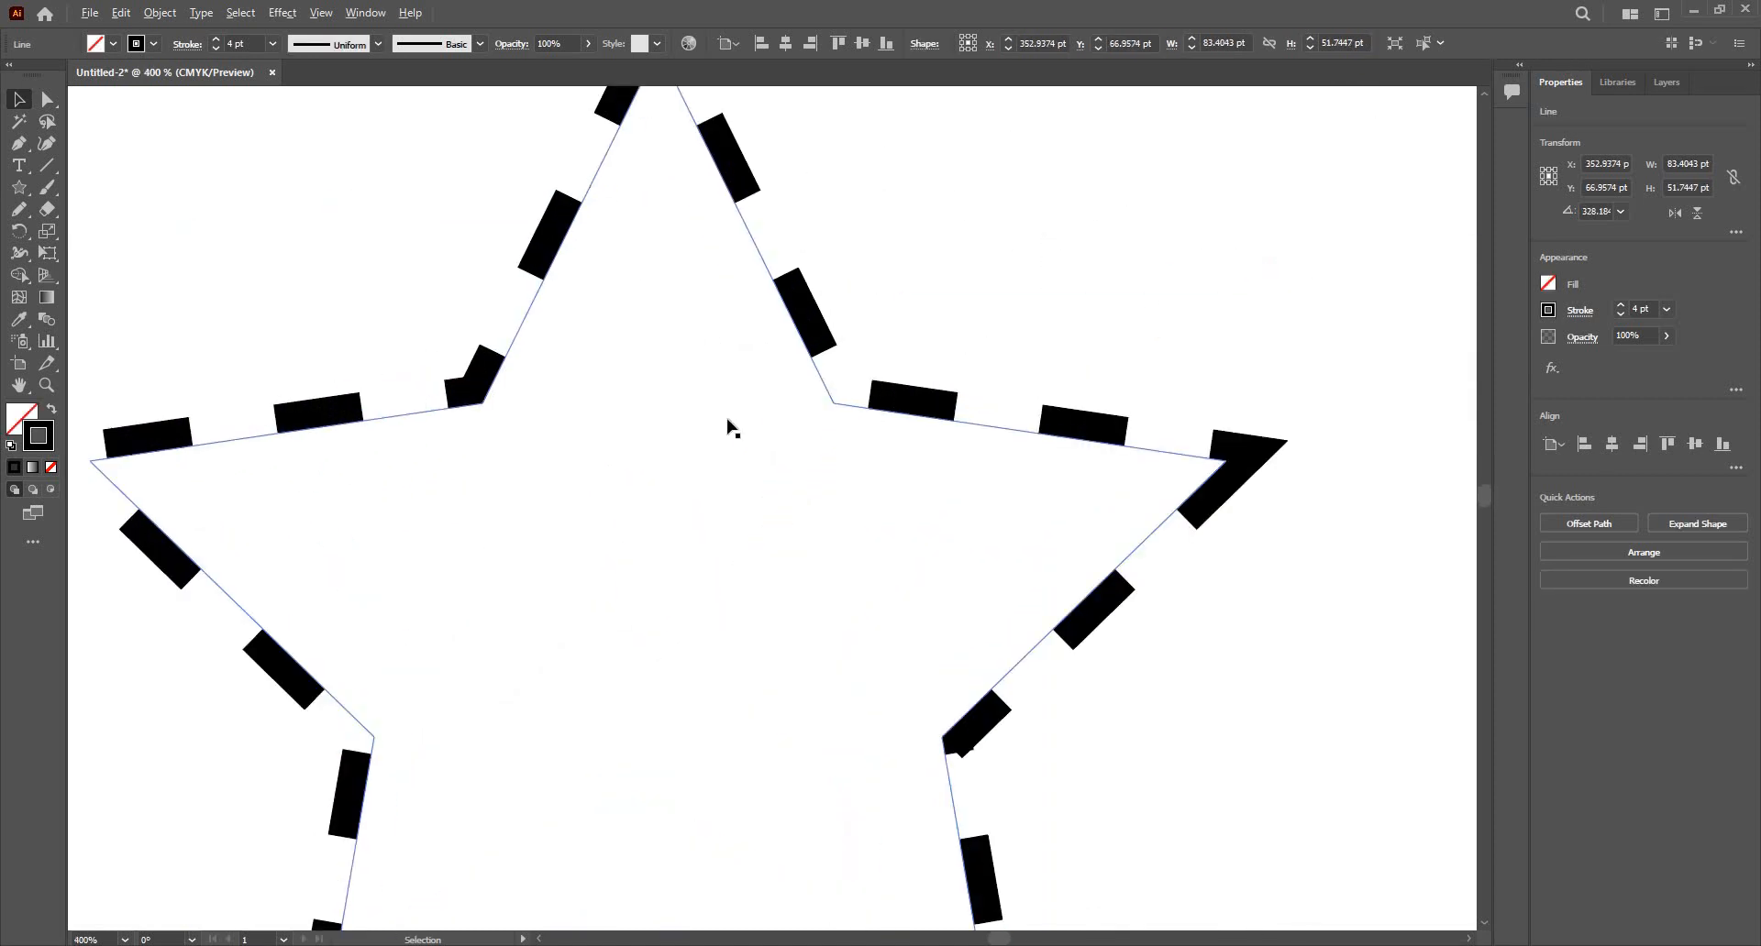
scroll(731, 420, down, 2)
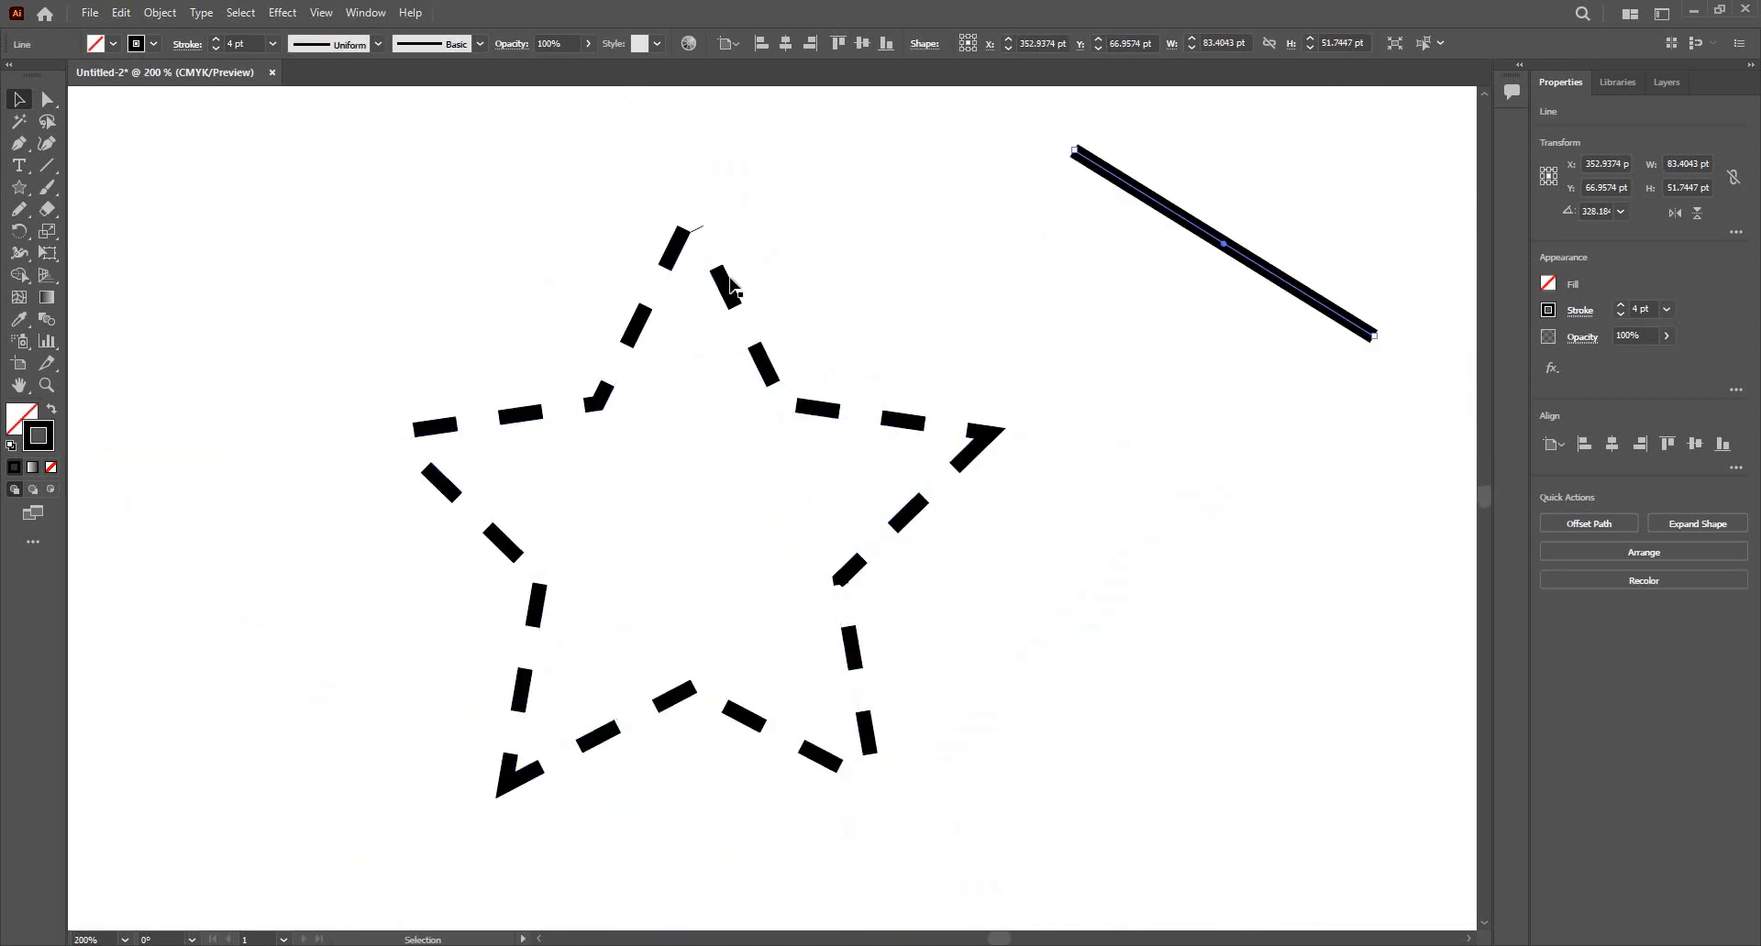
Step: Extend the star's dash pattern with a 5 pt gap, a second dash of 5 pt and a second gap of 2 pt
click(725, 282)
click(726, 287)
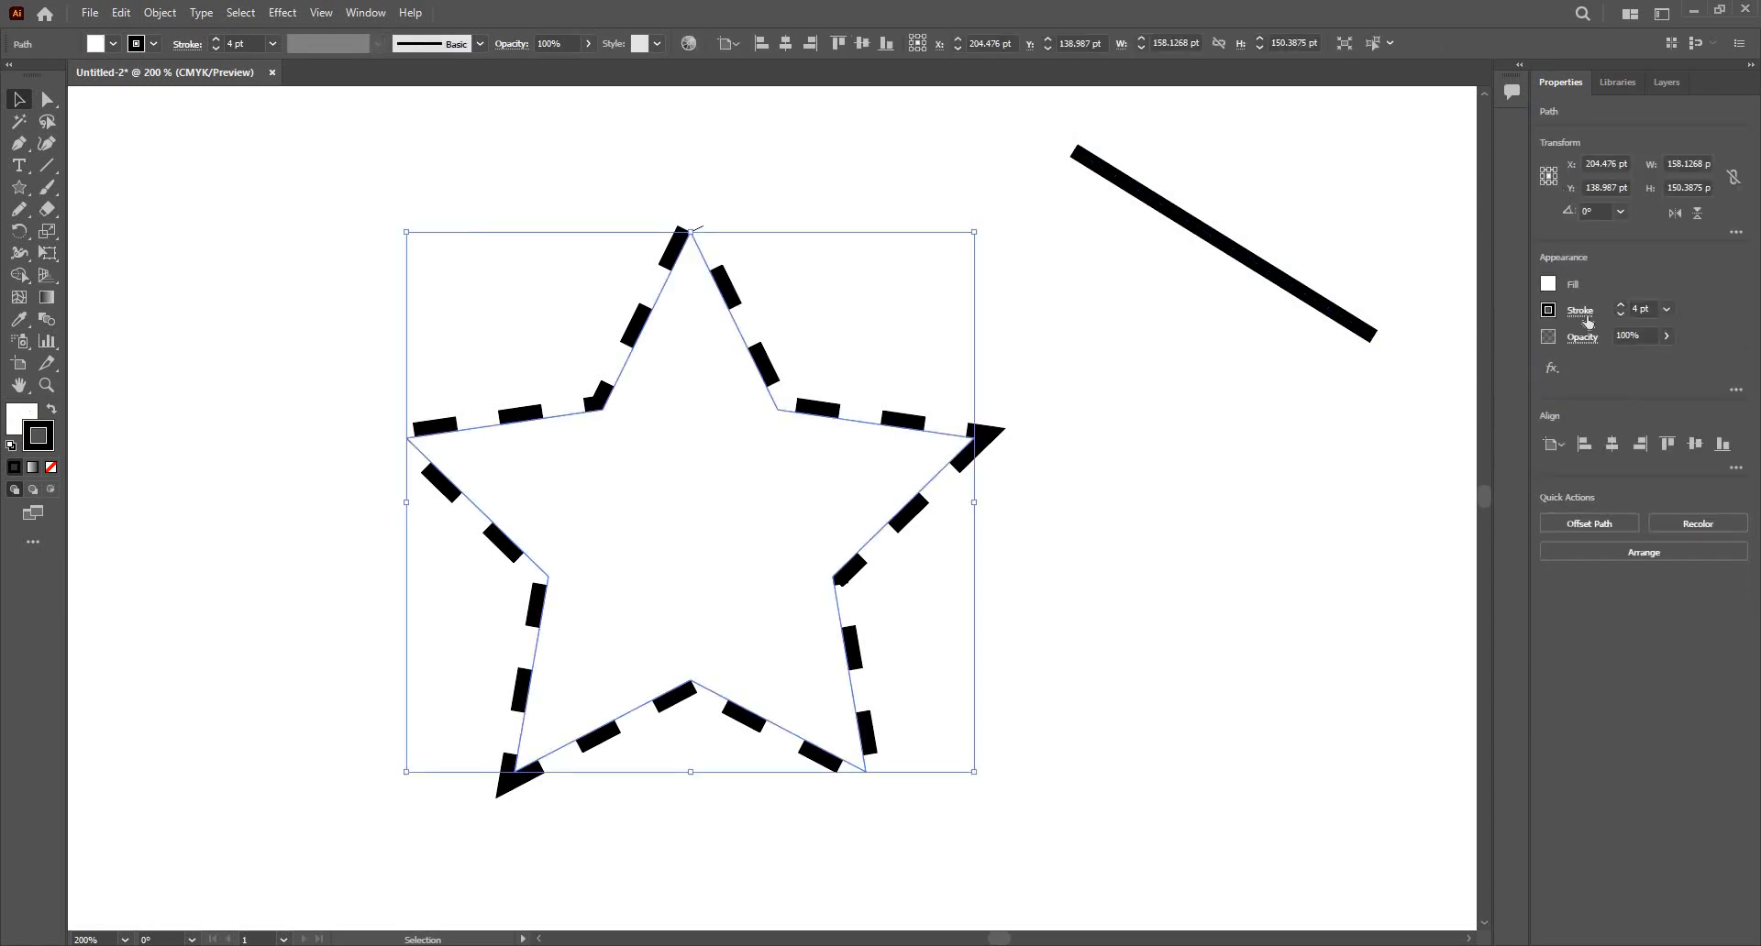
click(1580, 310)
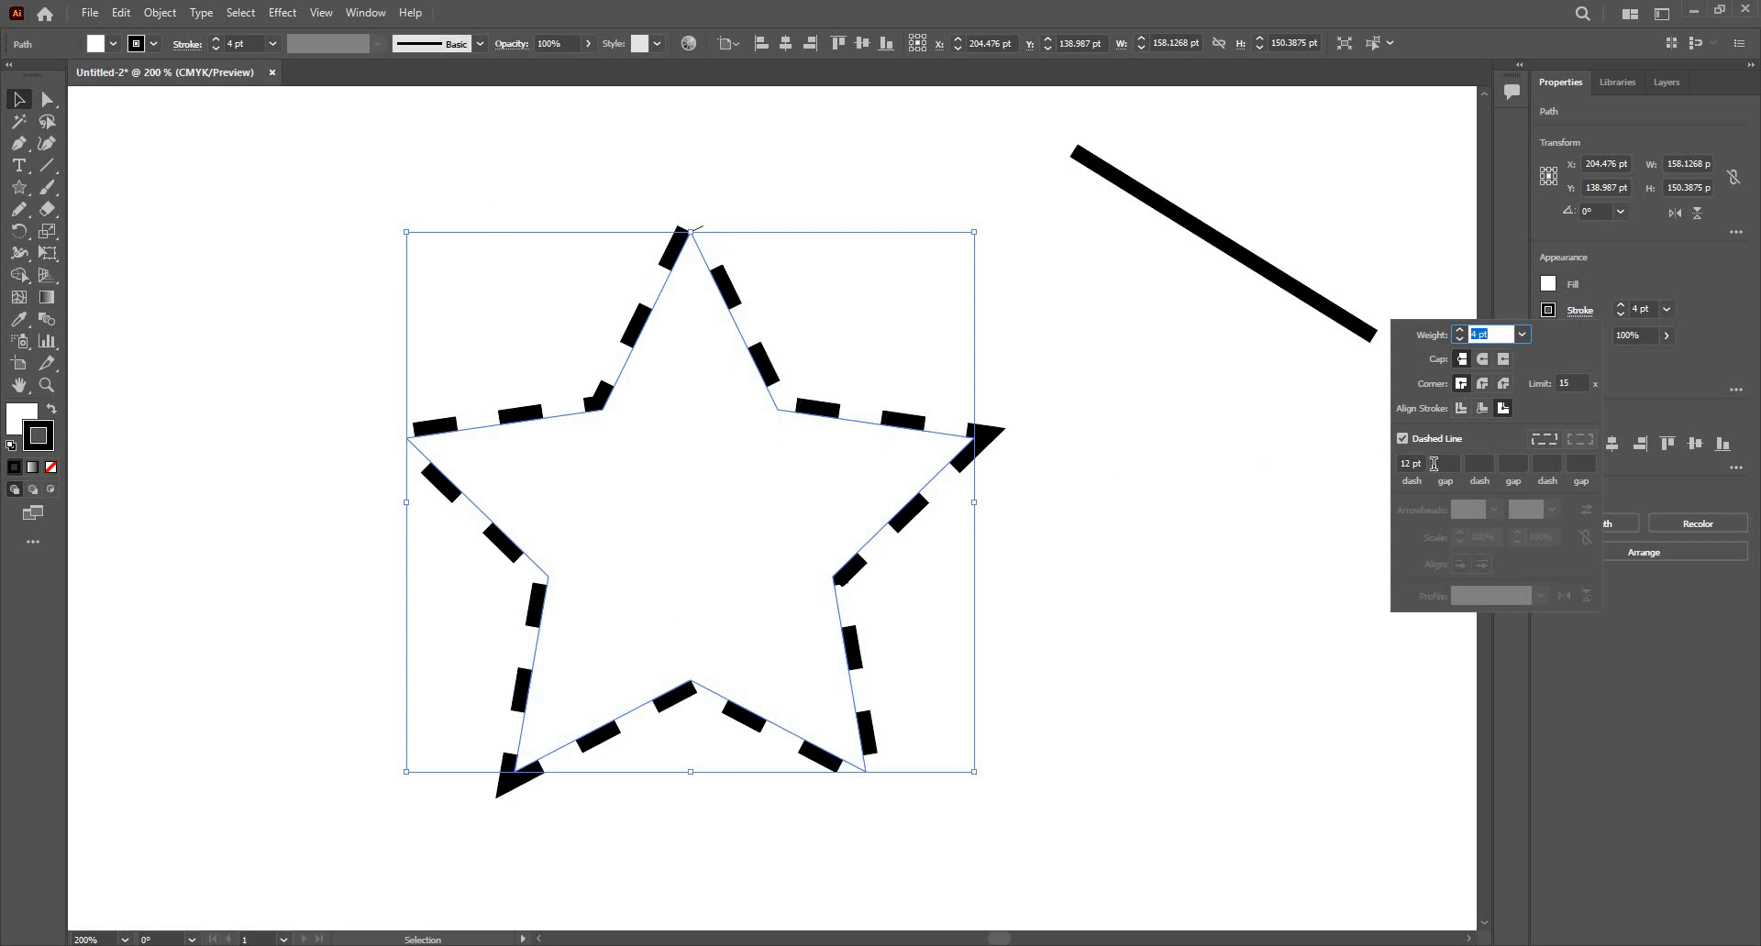
click(1442, 465)
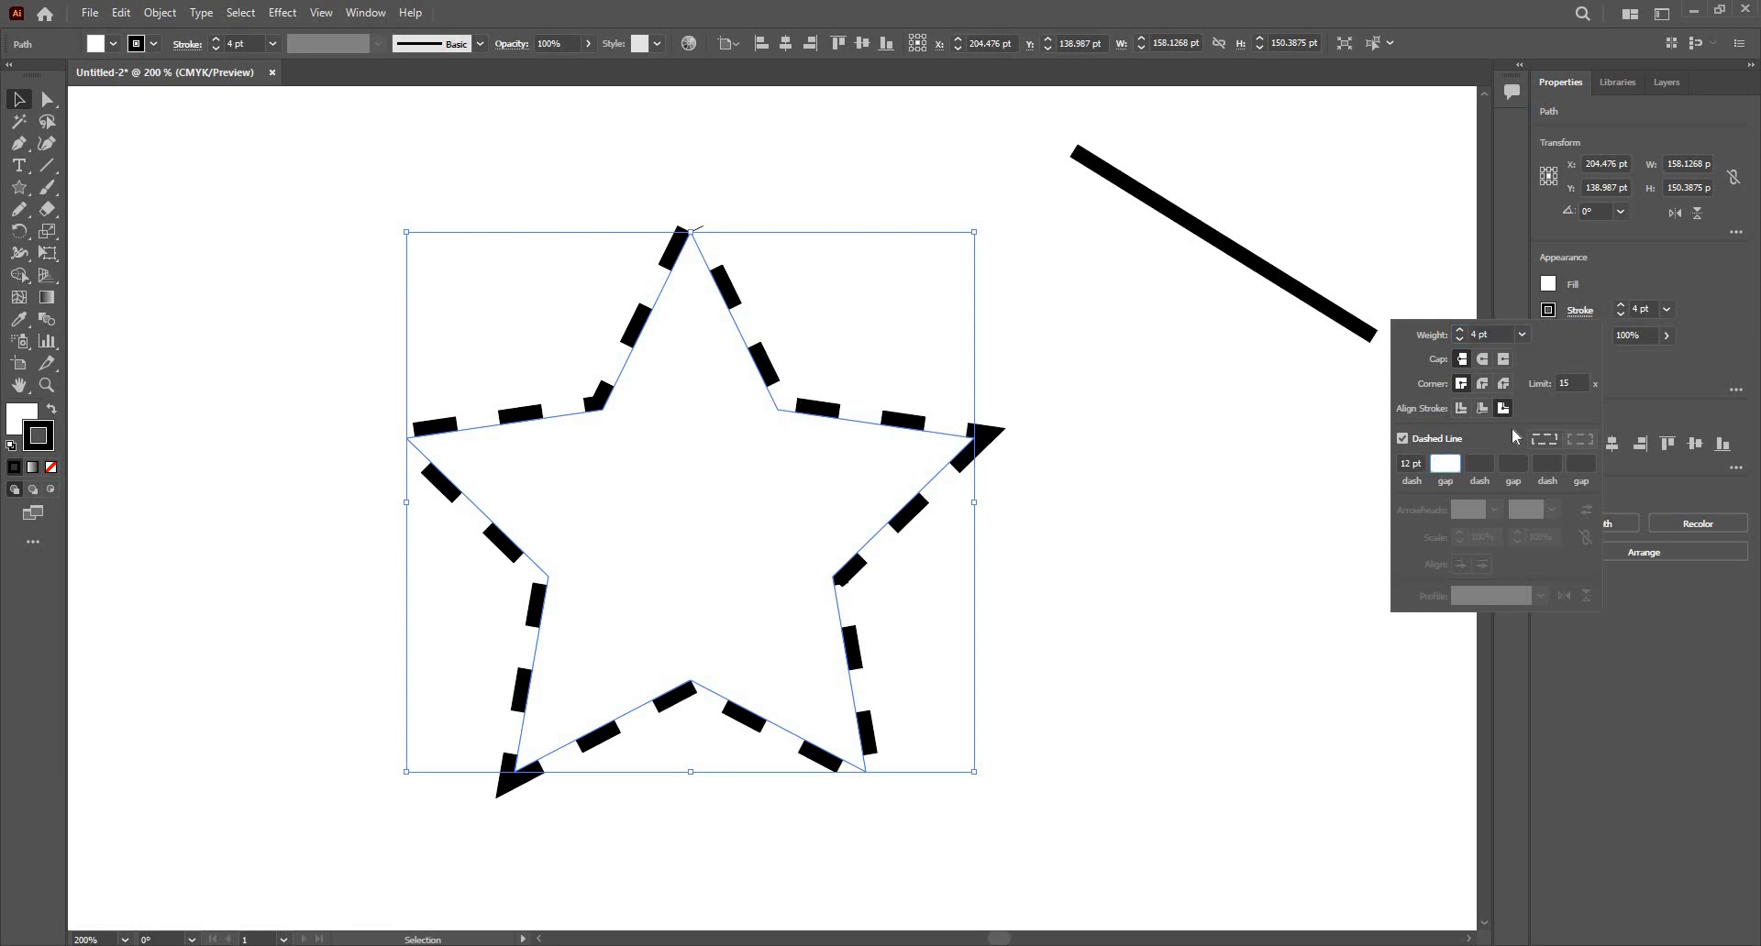
text(5)
key(Tab)
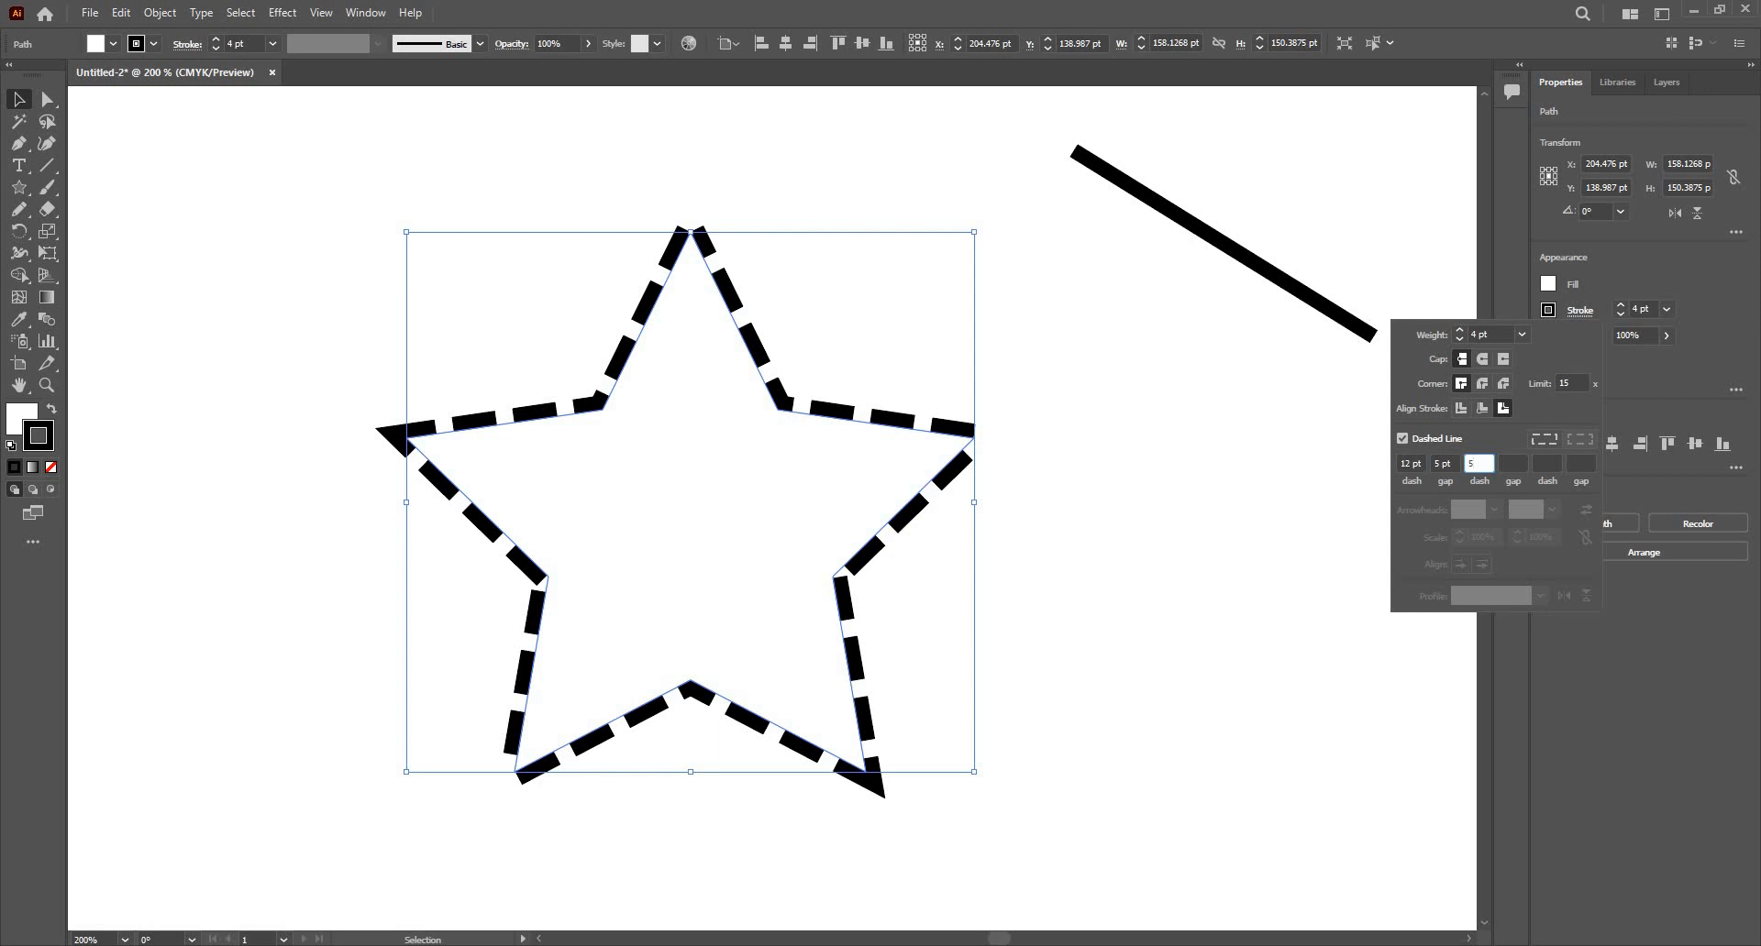
key(Tab)
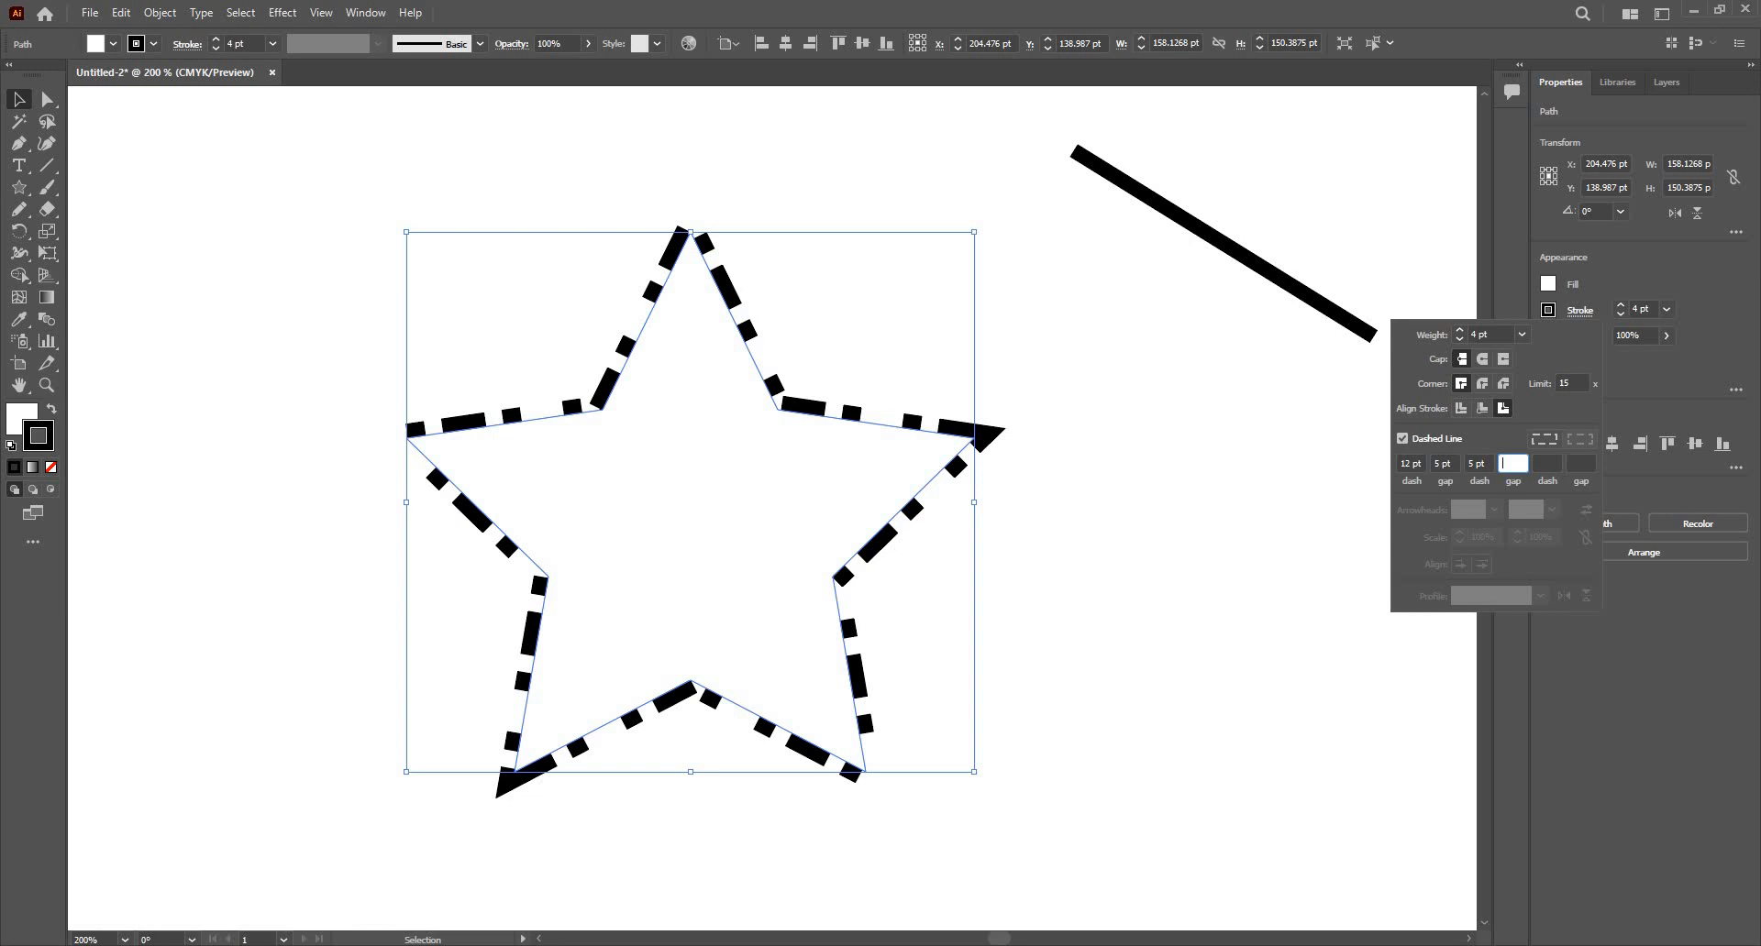
text(2)
key(Tab)
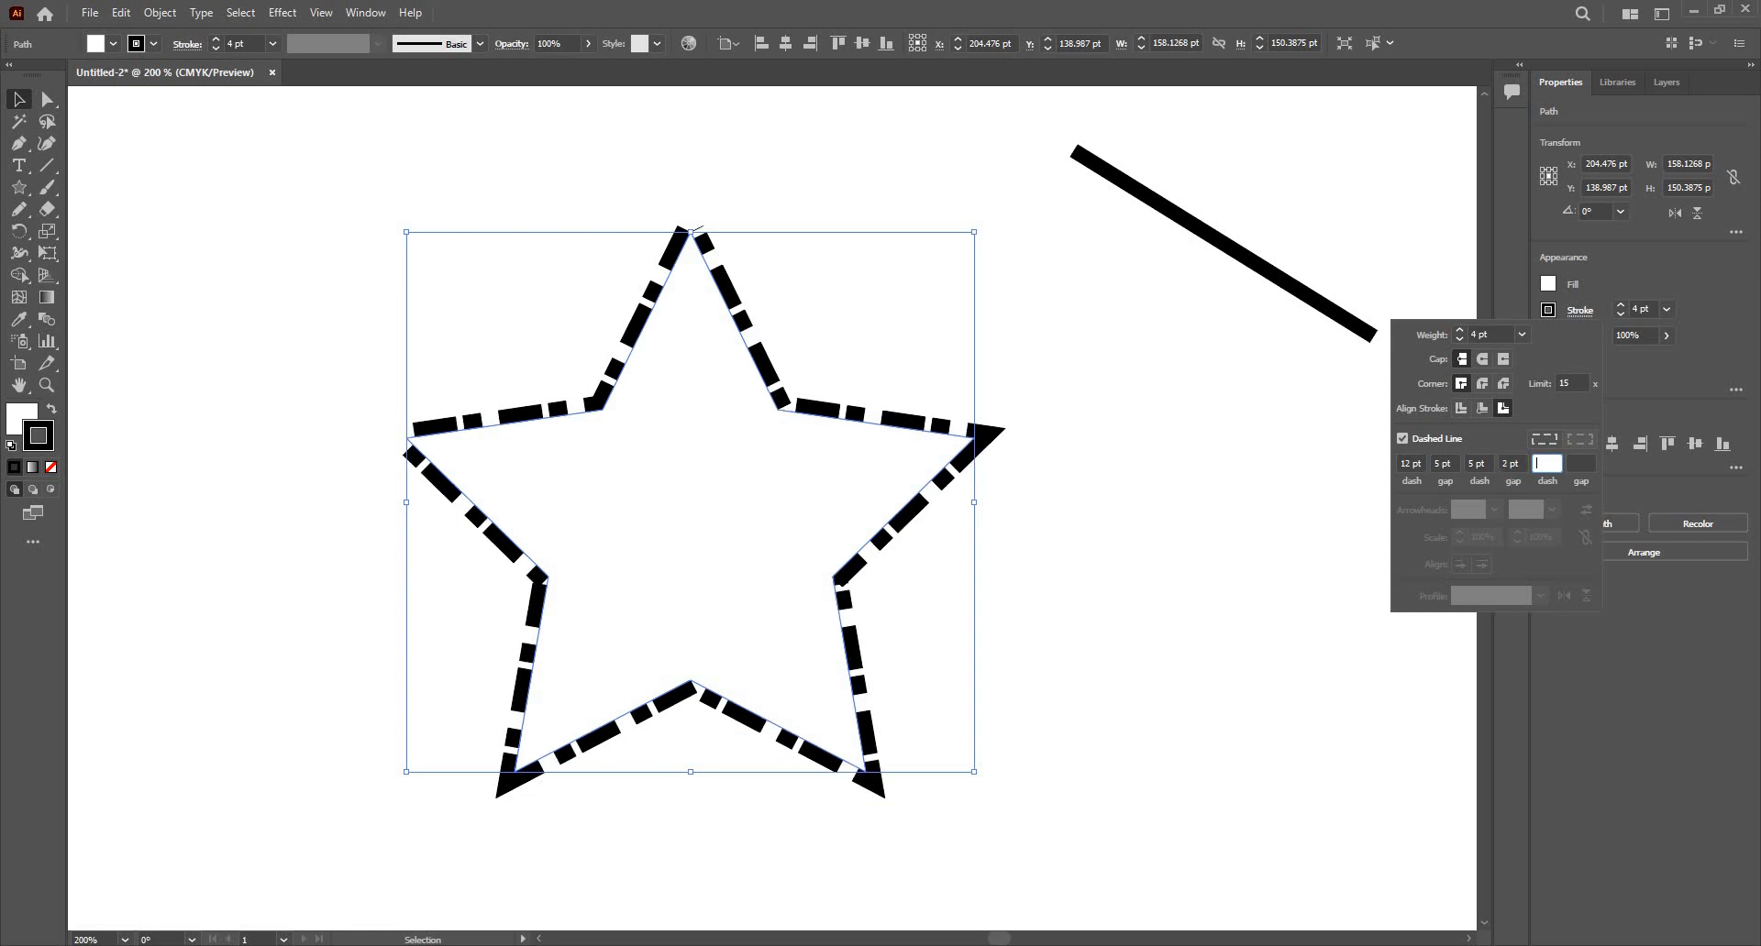
click(1550, 443)
click(1252, 264)
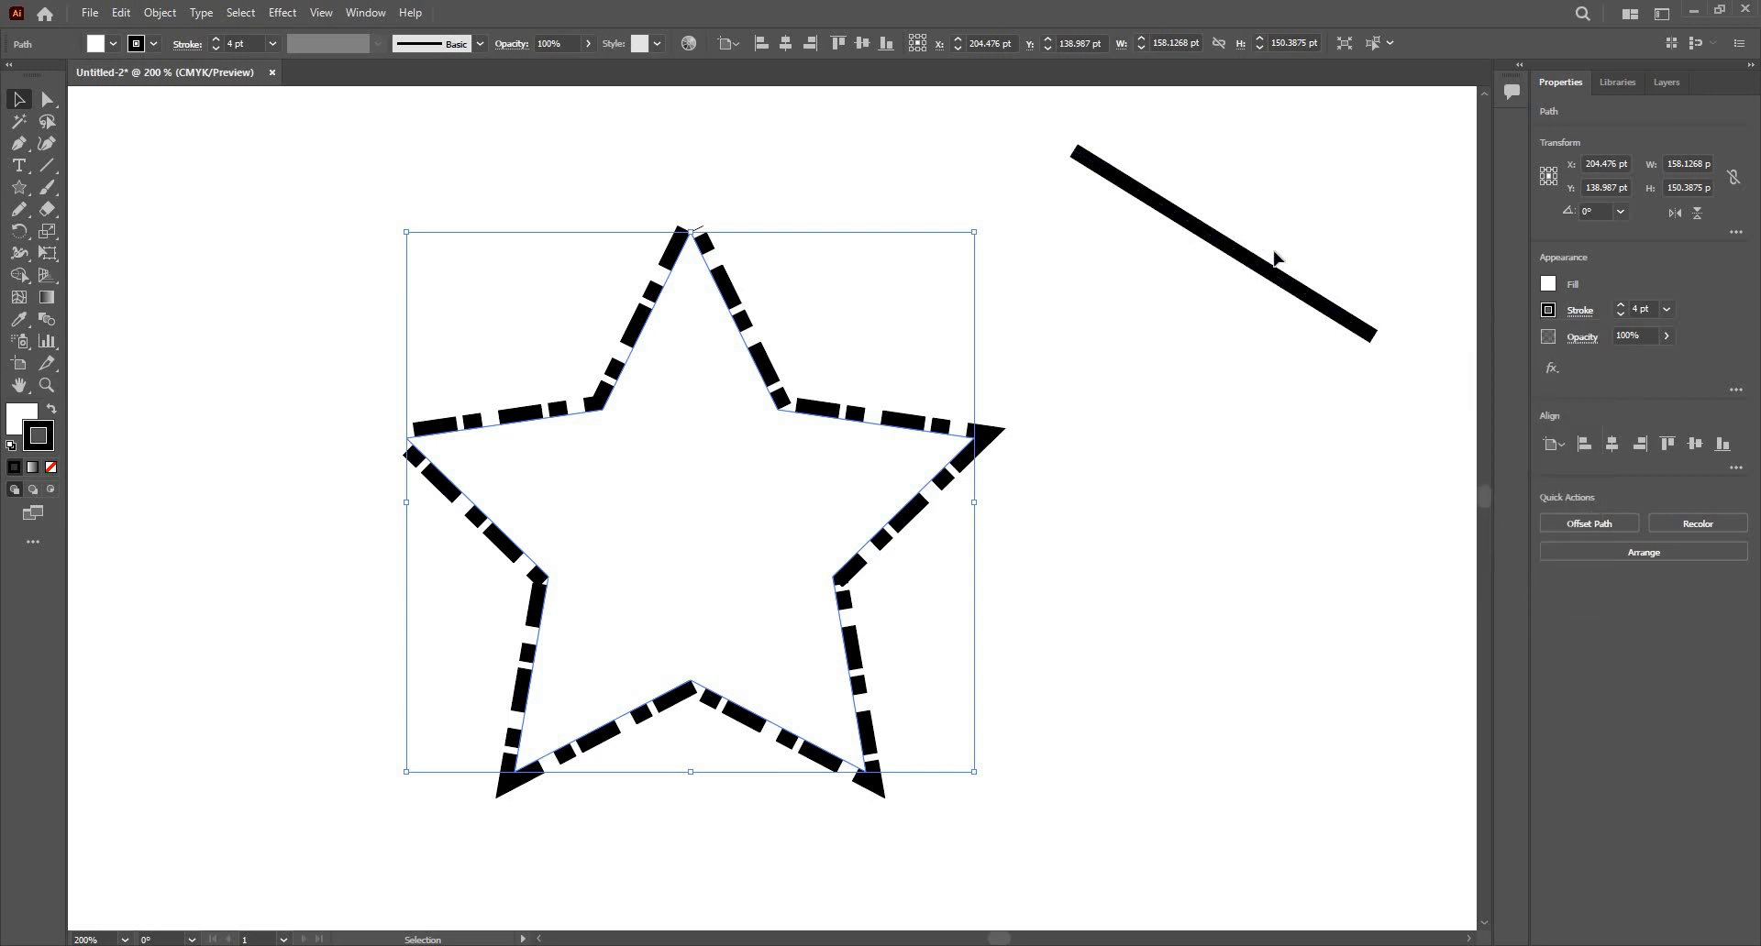
Step: Add the Arrow 1 arrowhead to the start point of the diagonal line and reduce its scale to 72%
click(1238, 393)
click(1270, 272)
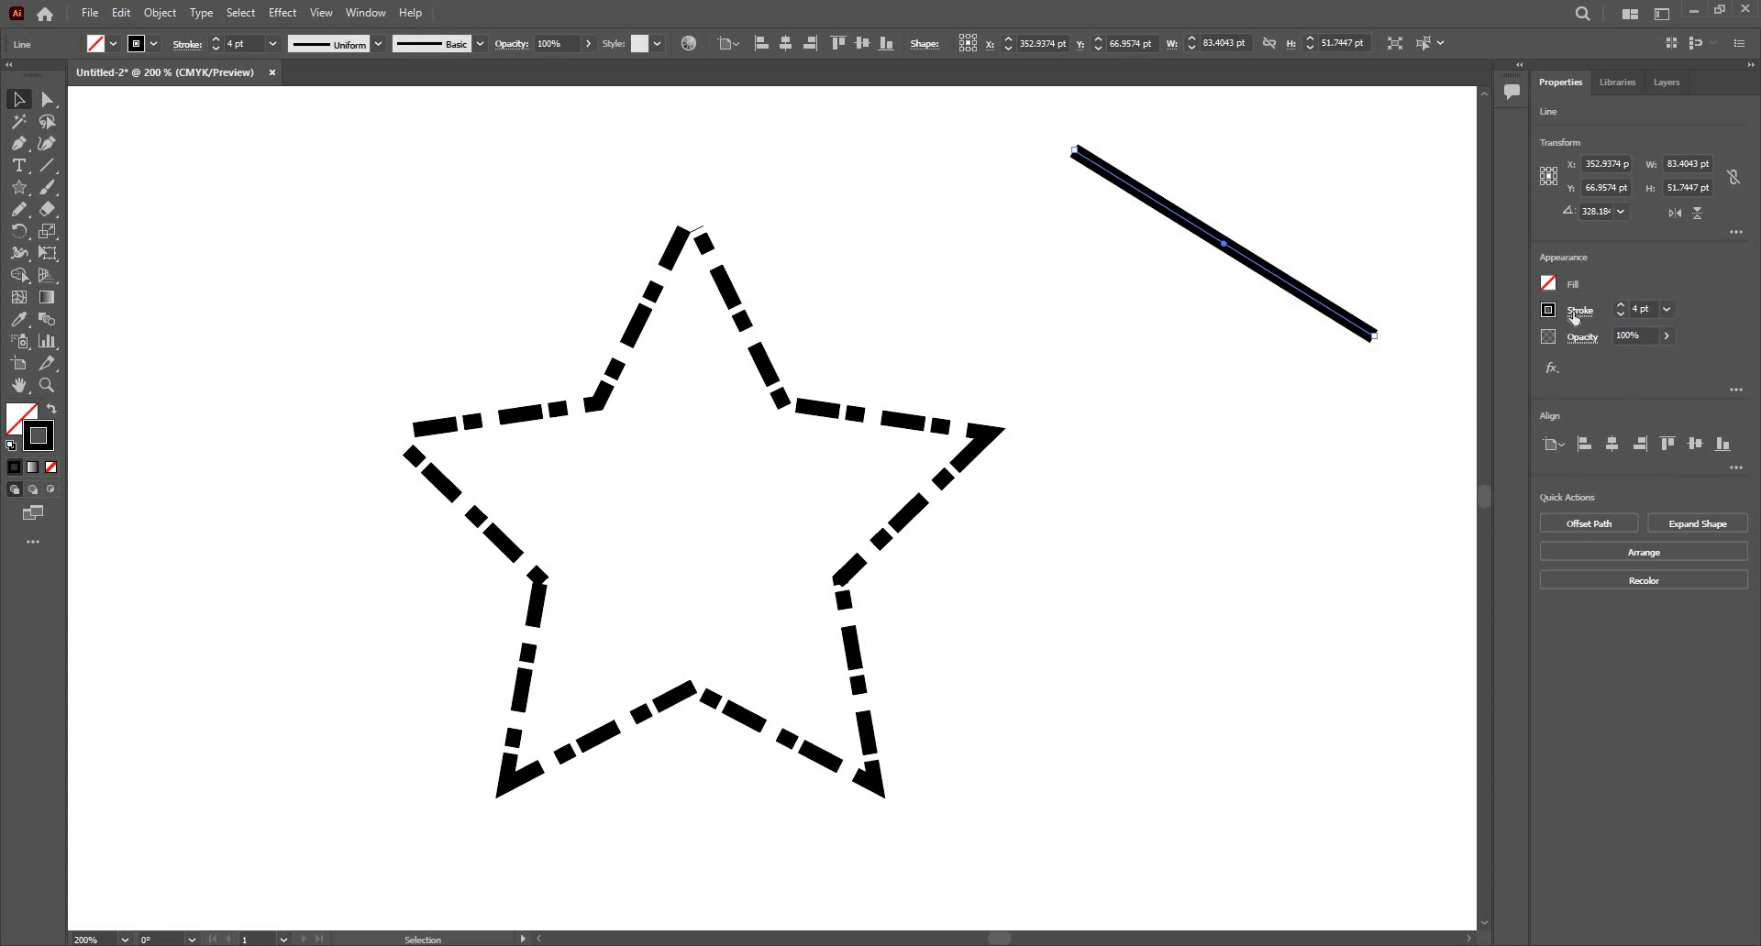
click(1573, 312)
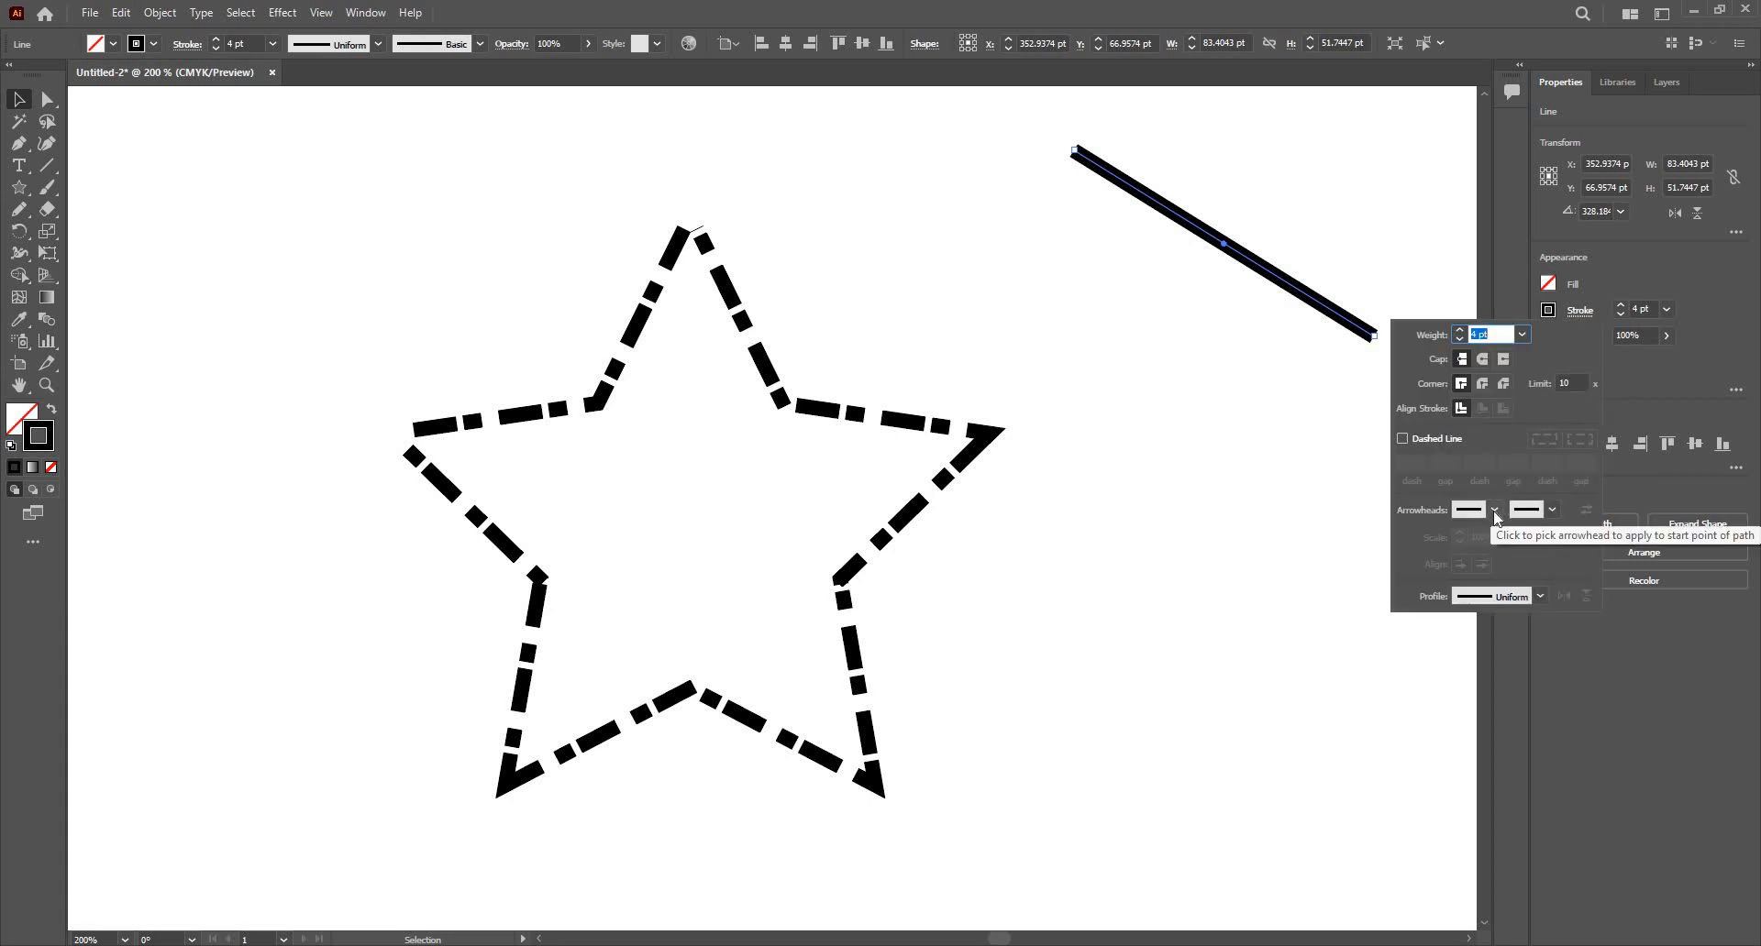
click(1495, 511)
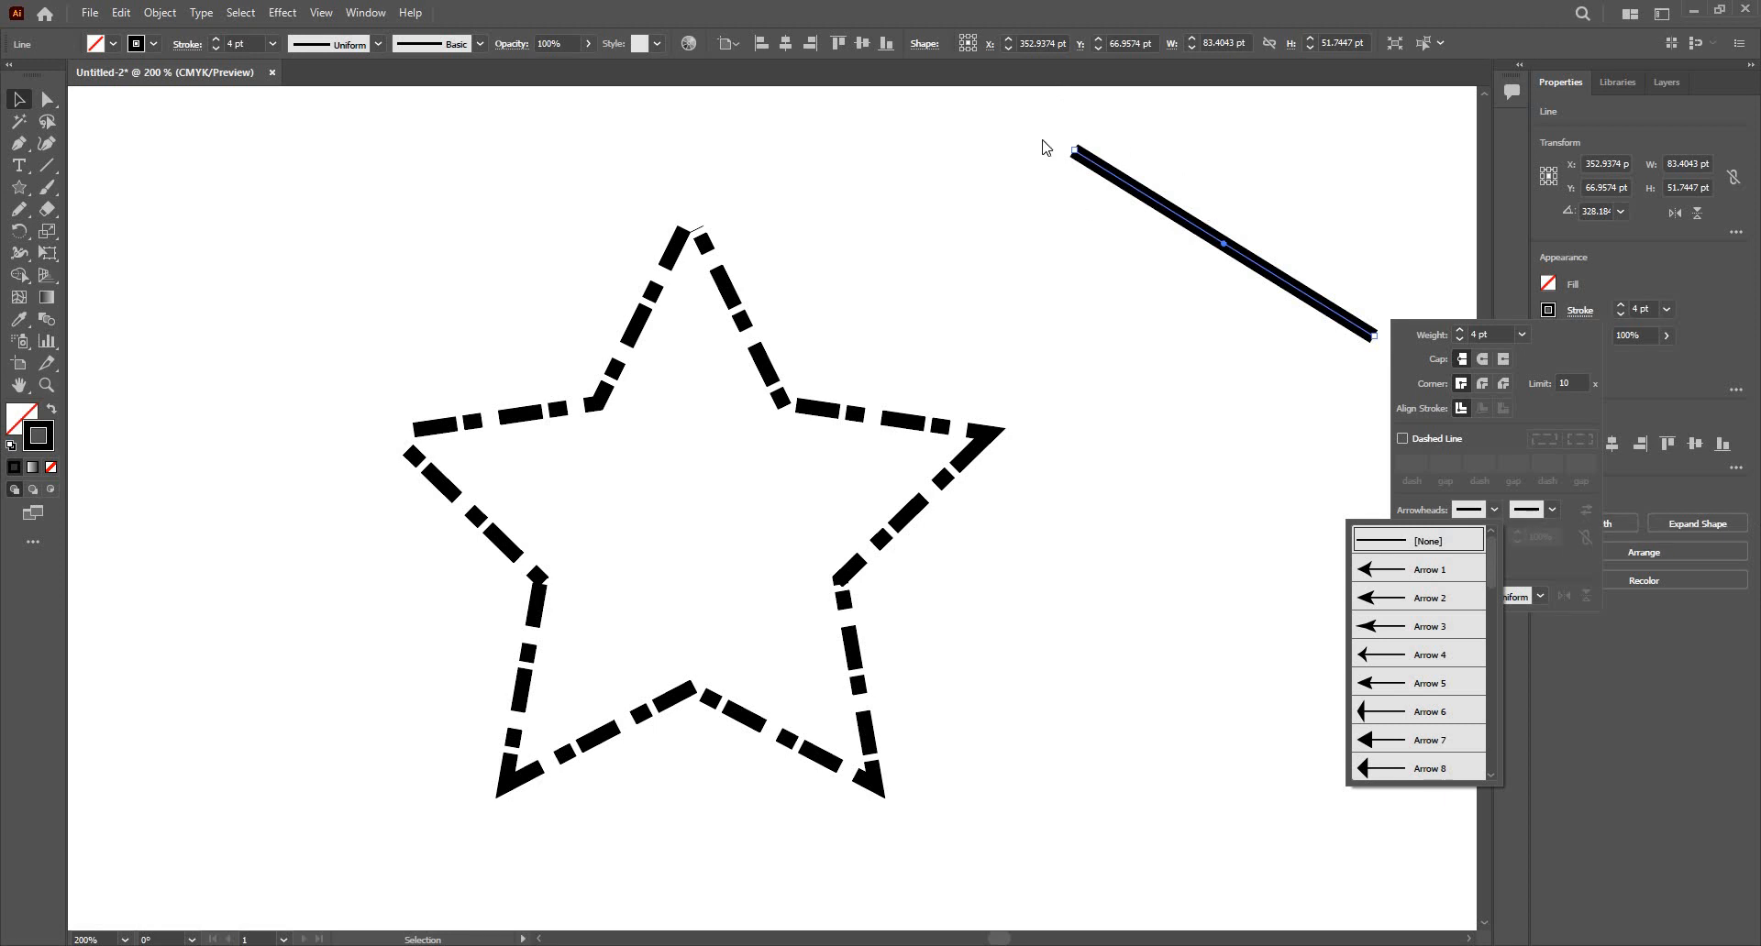
click(1412, 576)
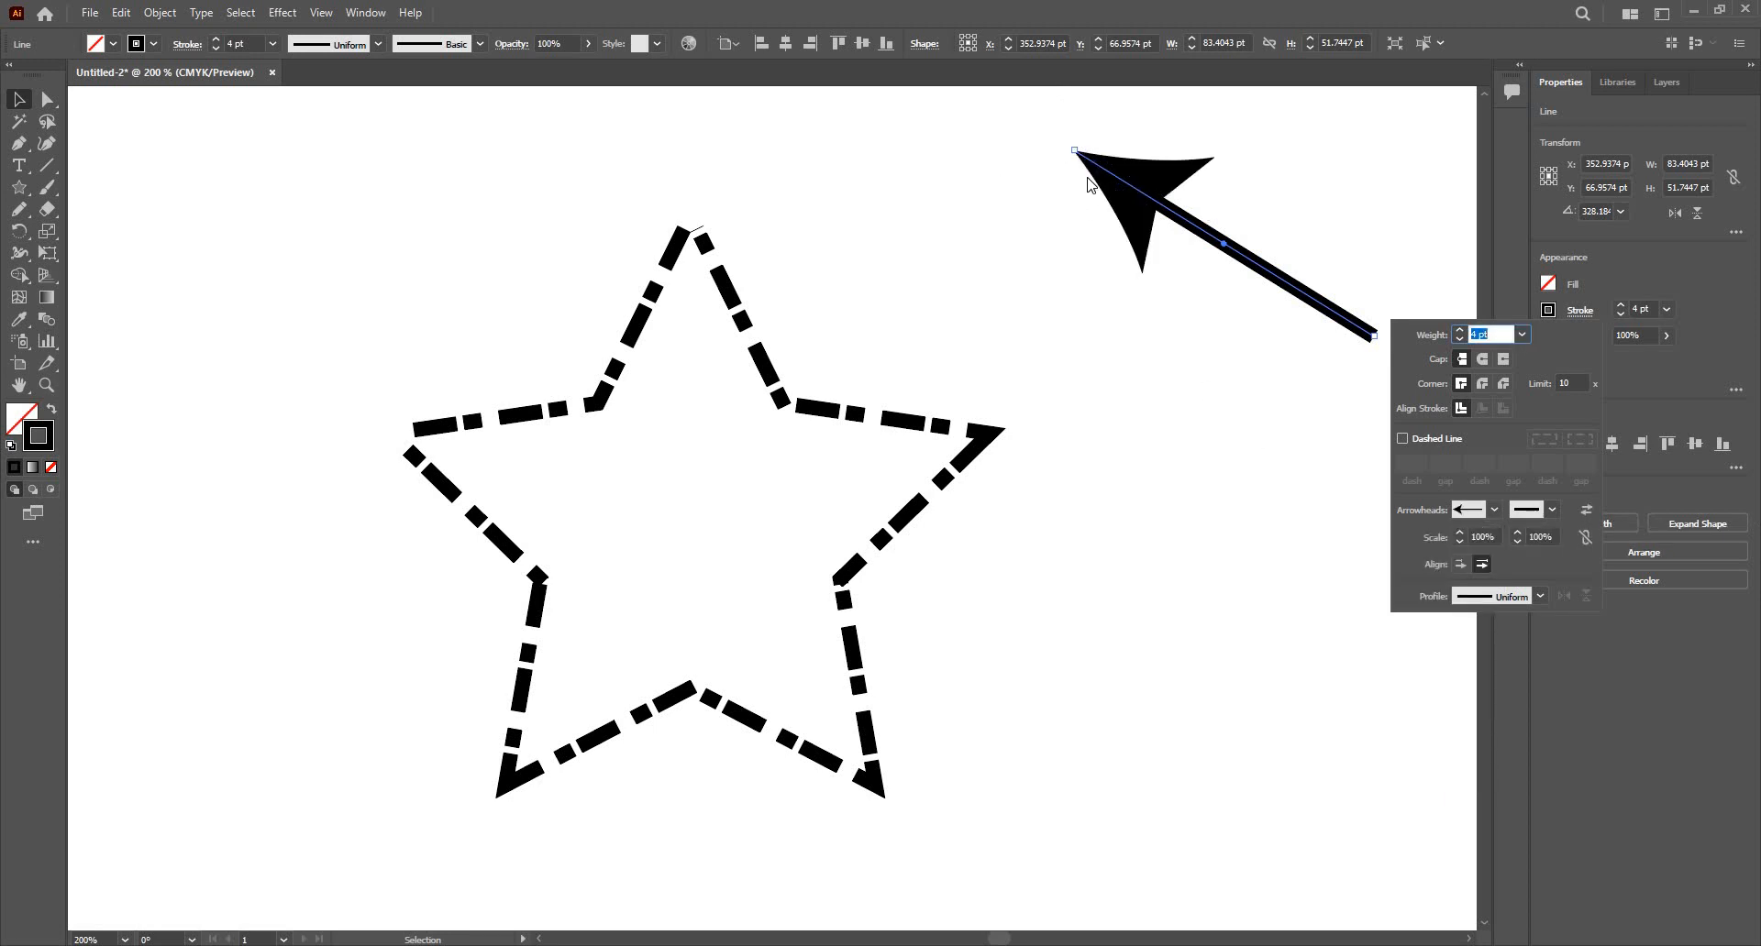
click(1463, 541)
click(1464, 541)
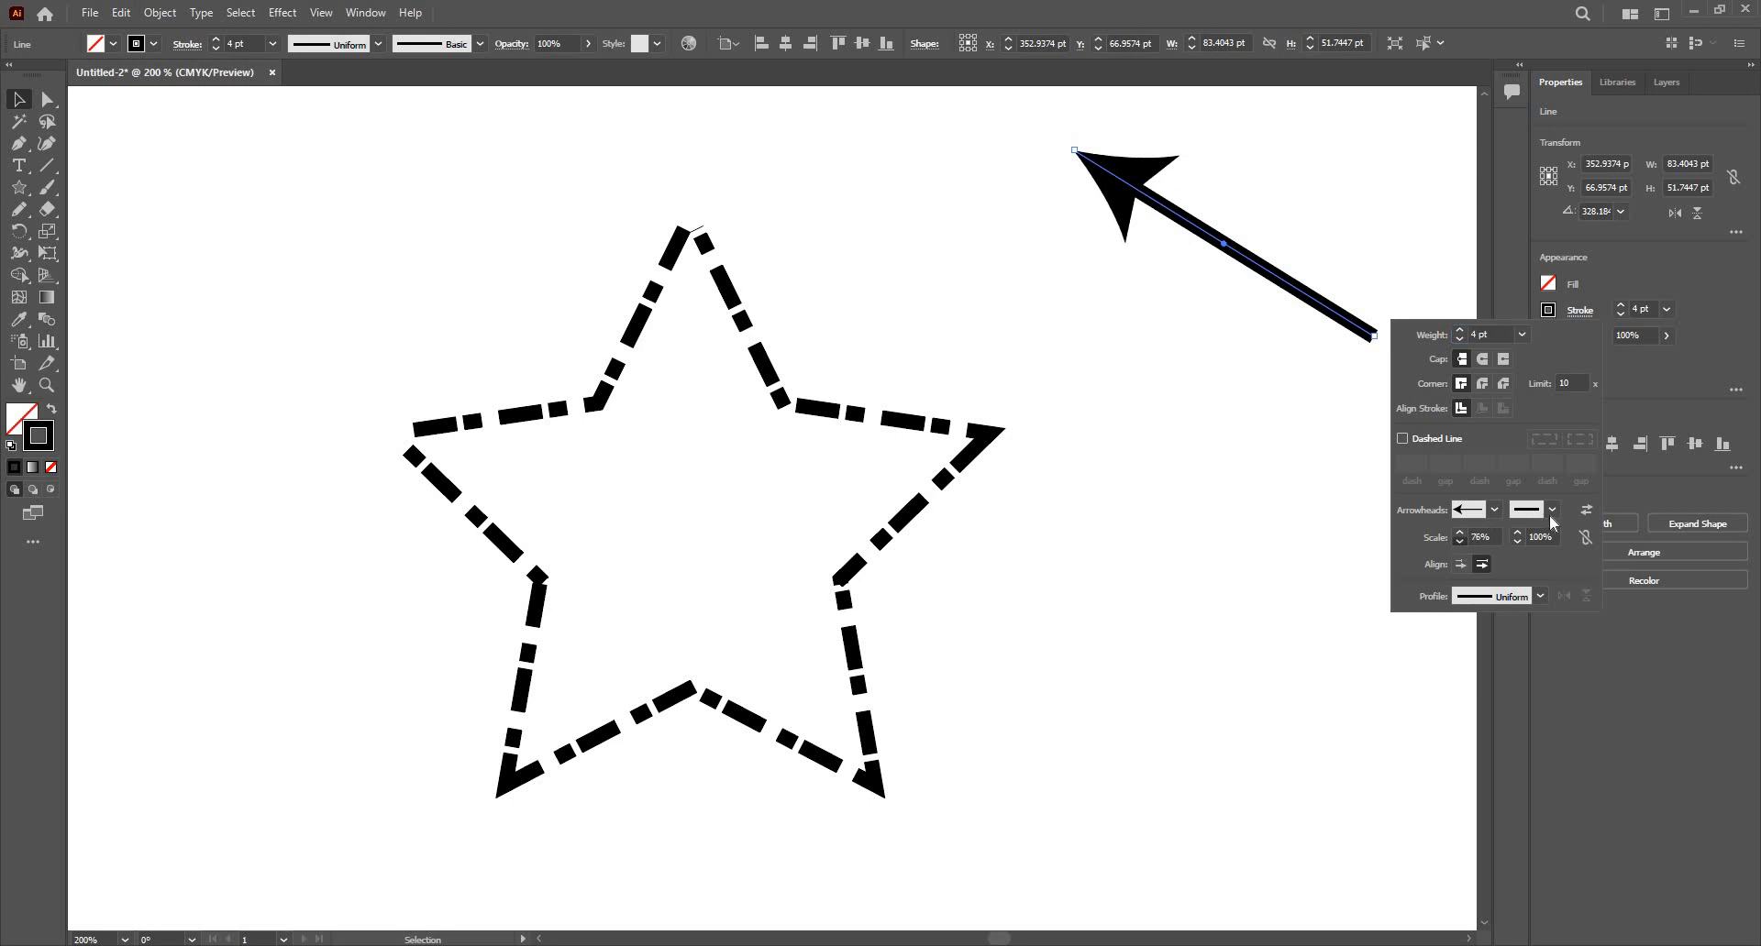
Step: Try Arrow 14 on the line's end point, replace it with the three-barred feather tail, and scale the tail to 59%
click(1550, 512)
scroll(1460, 606, down, 4)
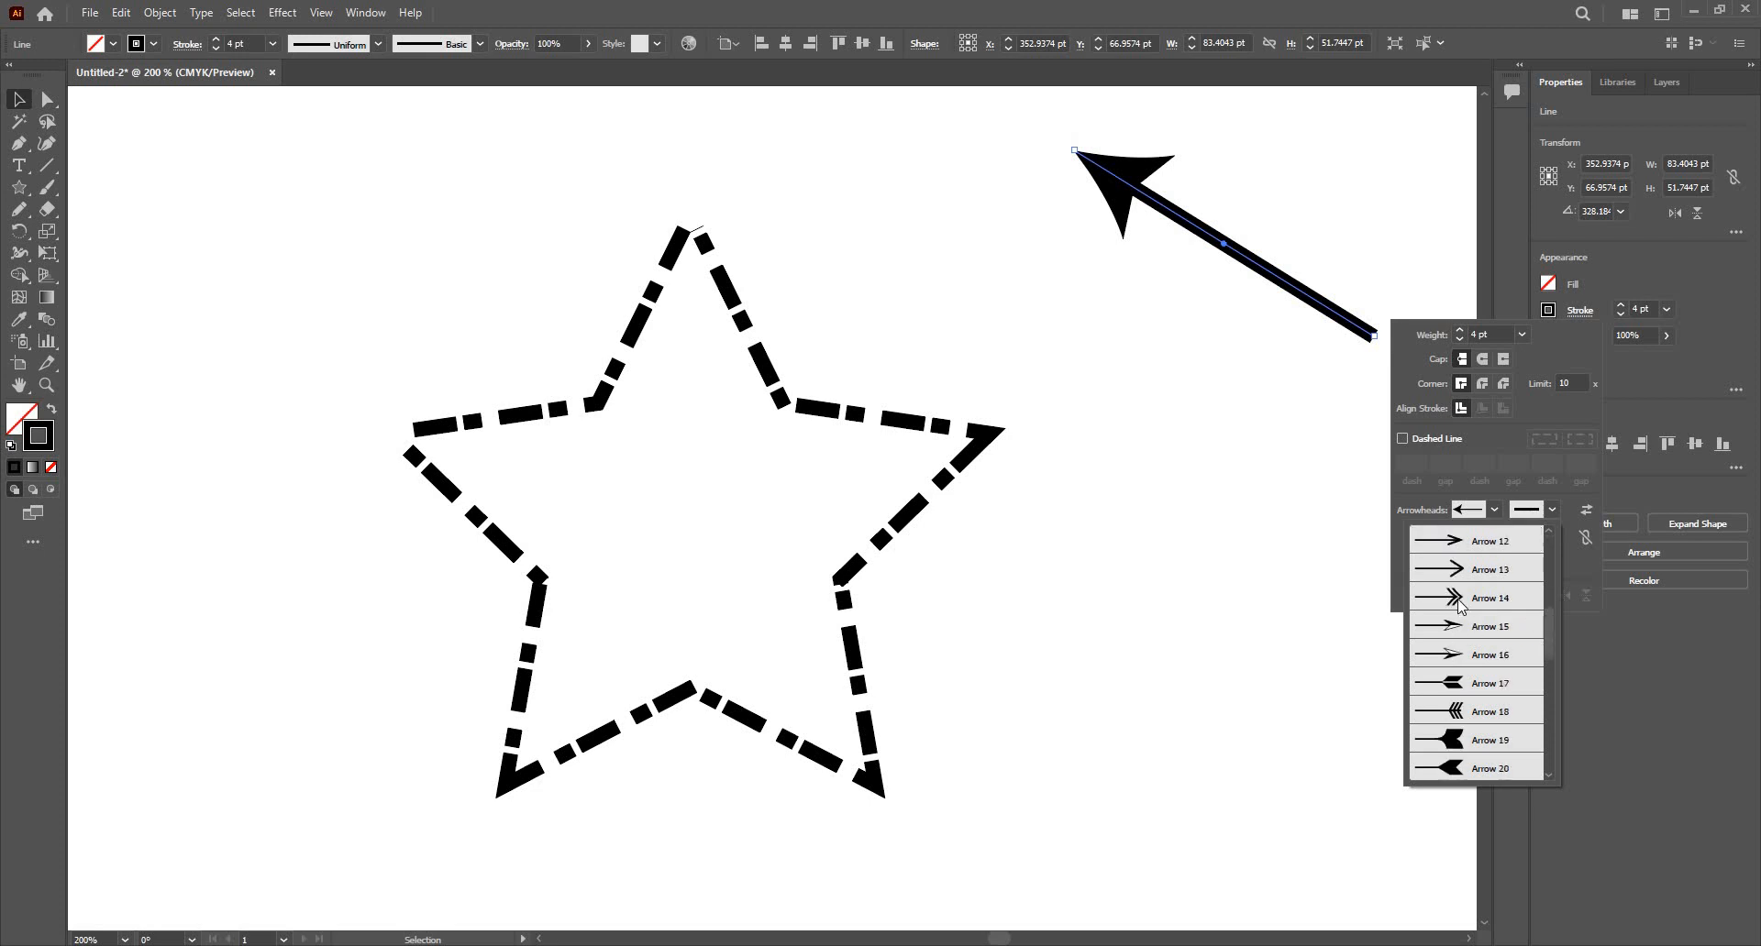
click(1462, 601)
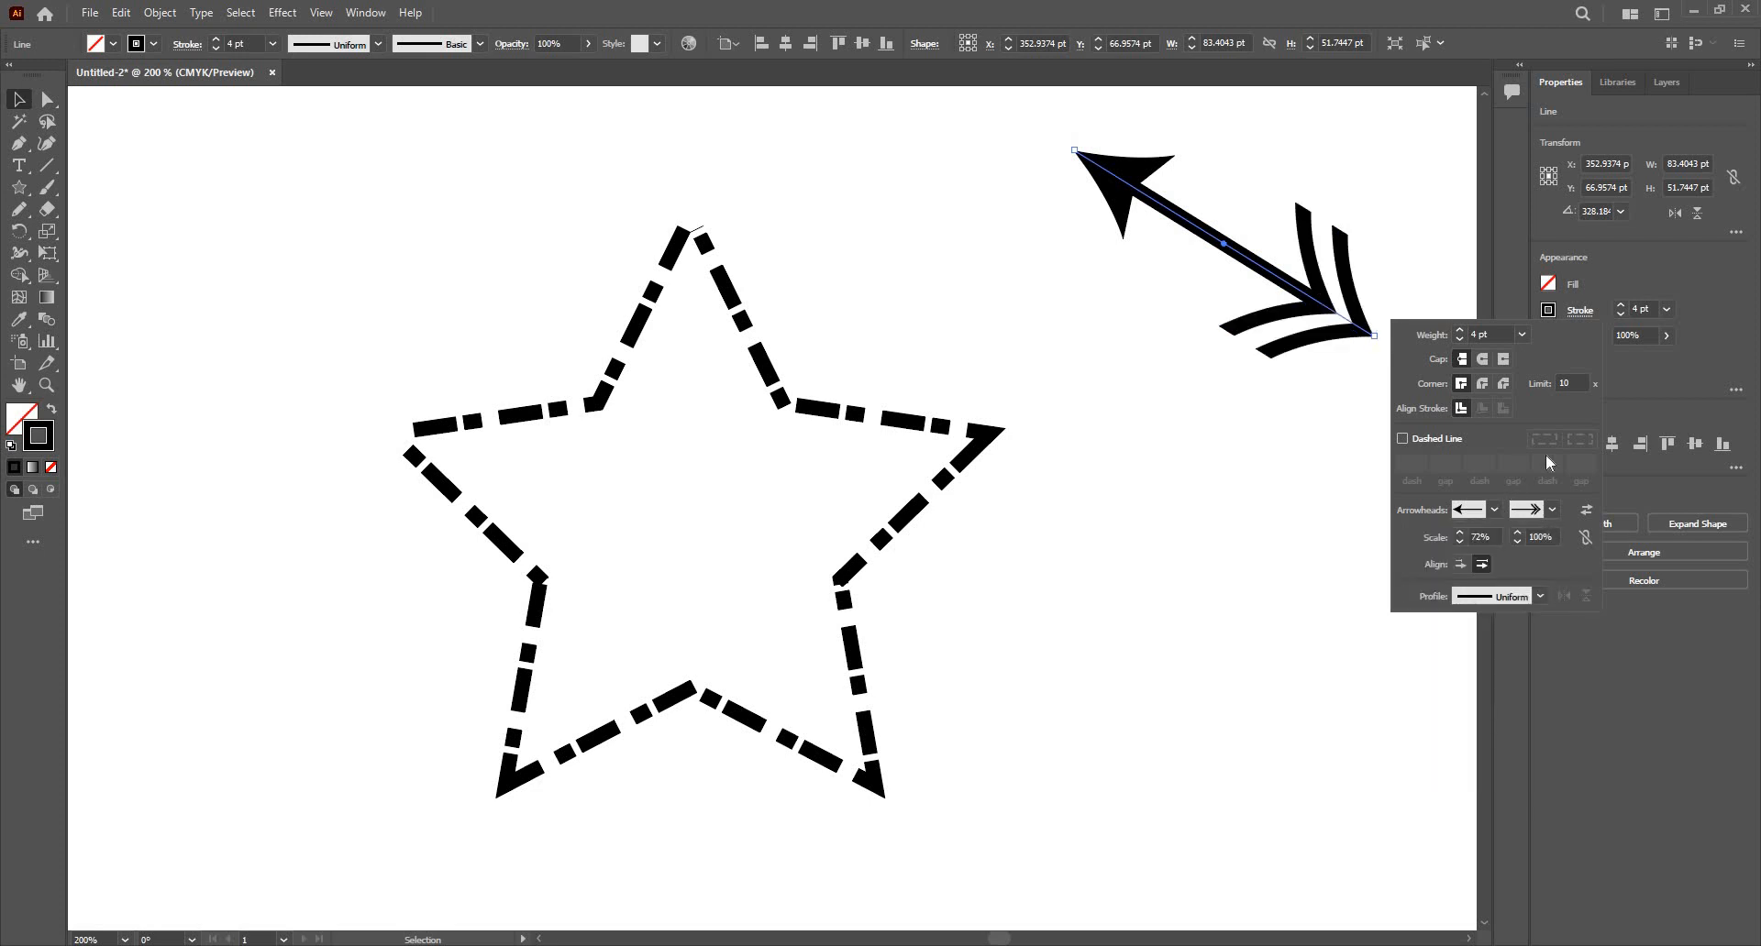
click(1550, 512)
click(1489, 662)
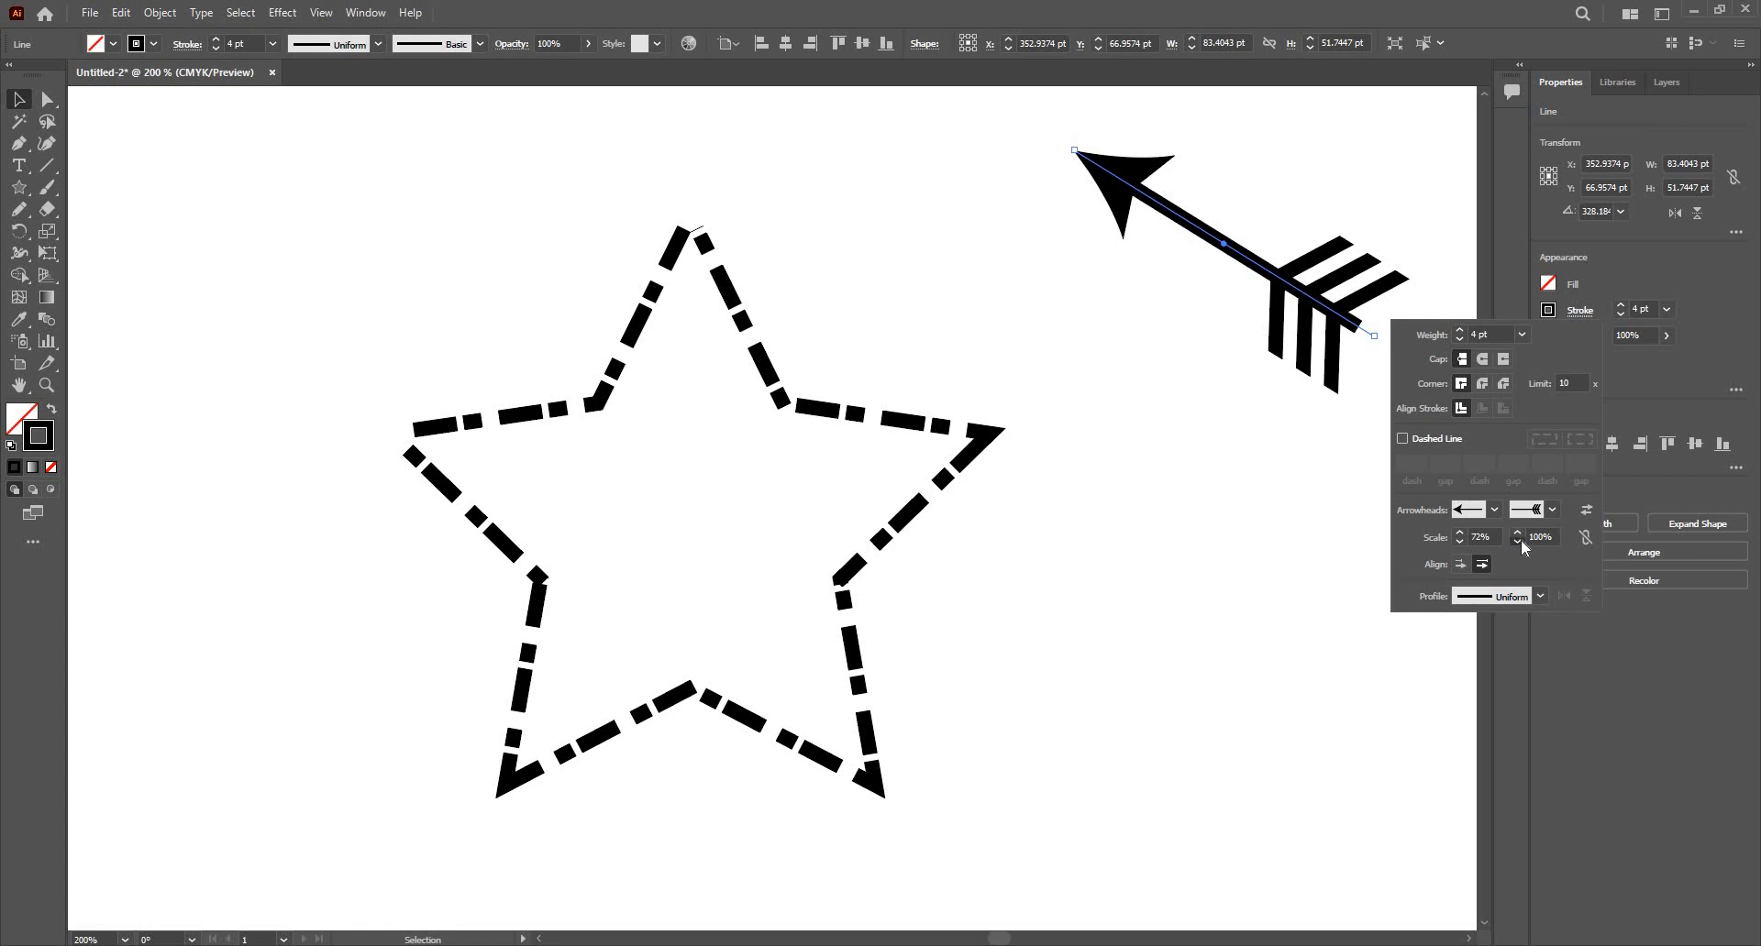
drag(1521, 539, 1526, 563)
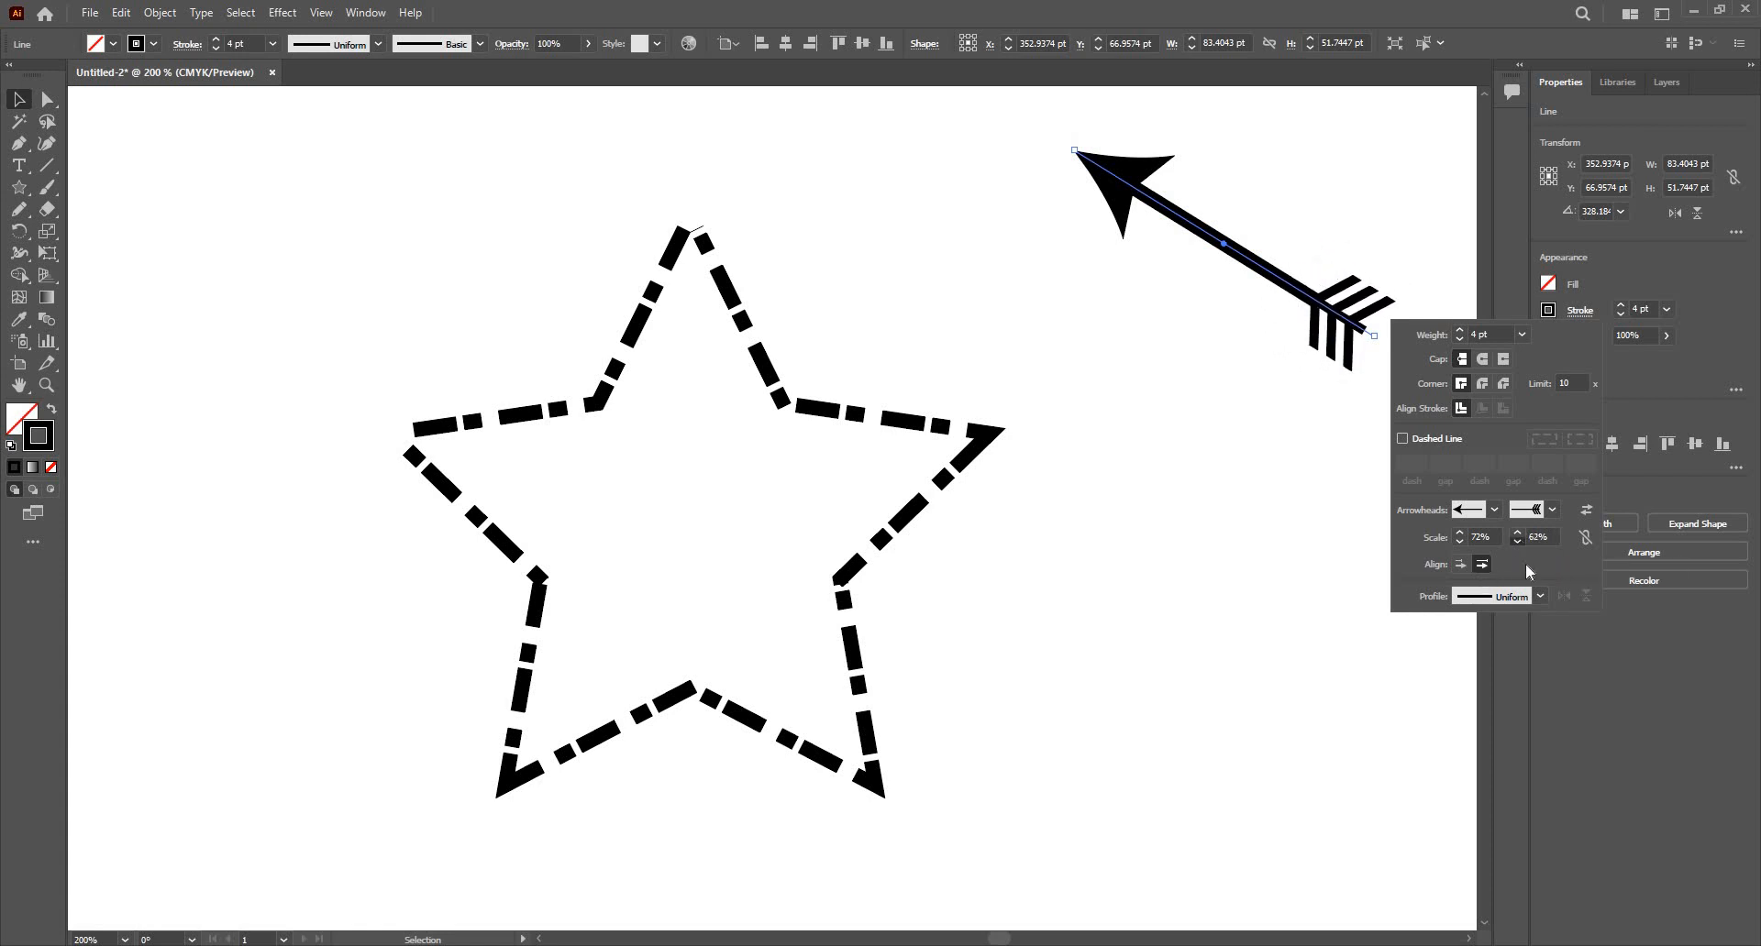
Step: Swap the line's start and end arrowheads back and forth, finishing with the arrowhead at the start point
click(1587, 514)
click(1587, 514)
click(1587, 513)
click(1586, 512)
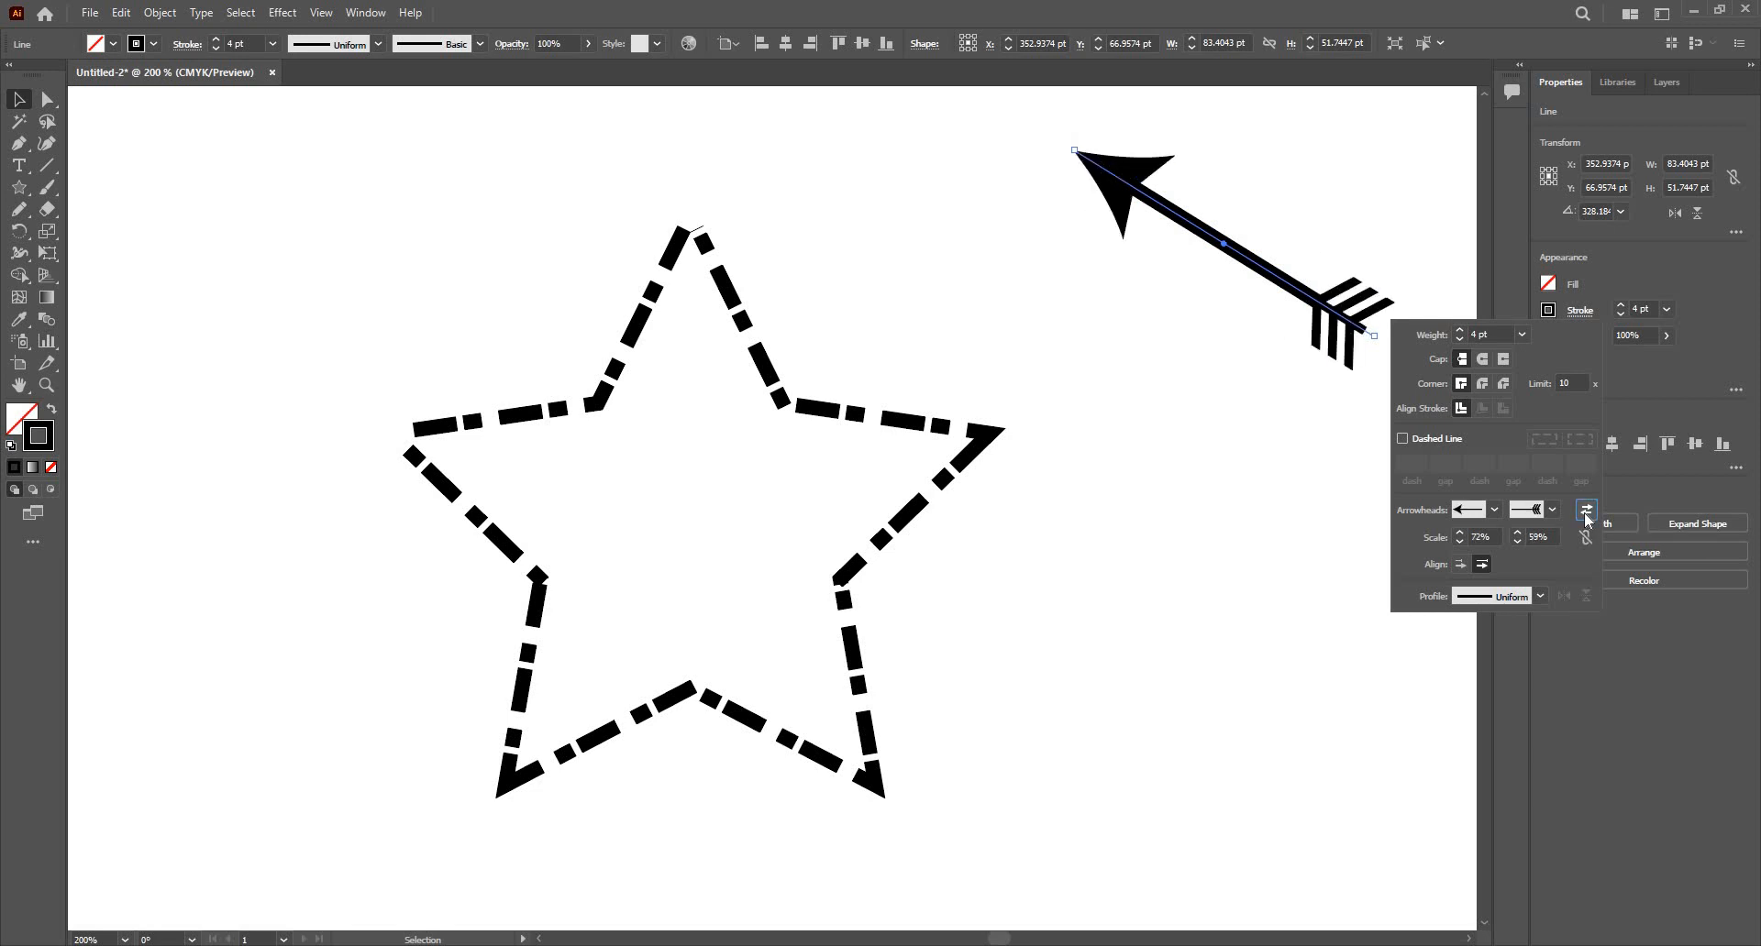
click(1586, 512)
click(1587, 513)
Step: Try Width Profile 1 on the arrow's stroke, and replace it with the double-bulge profile that narrows in the middle
click(1541, 598)
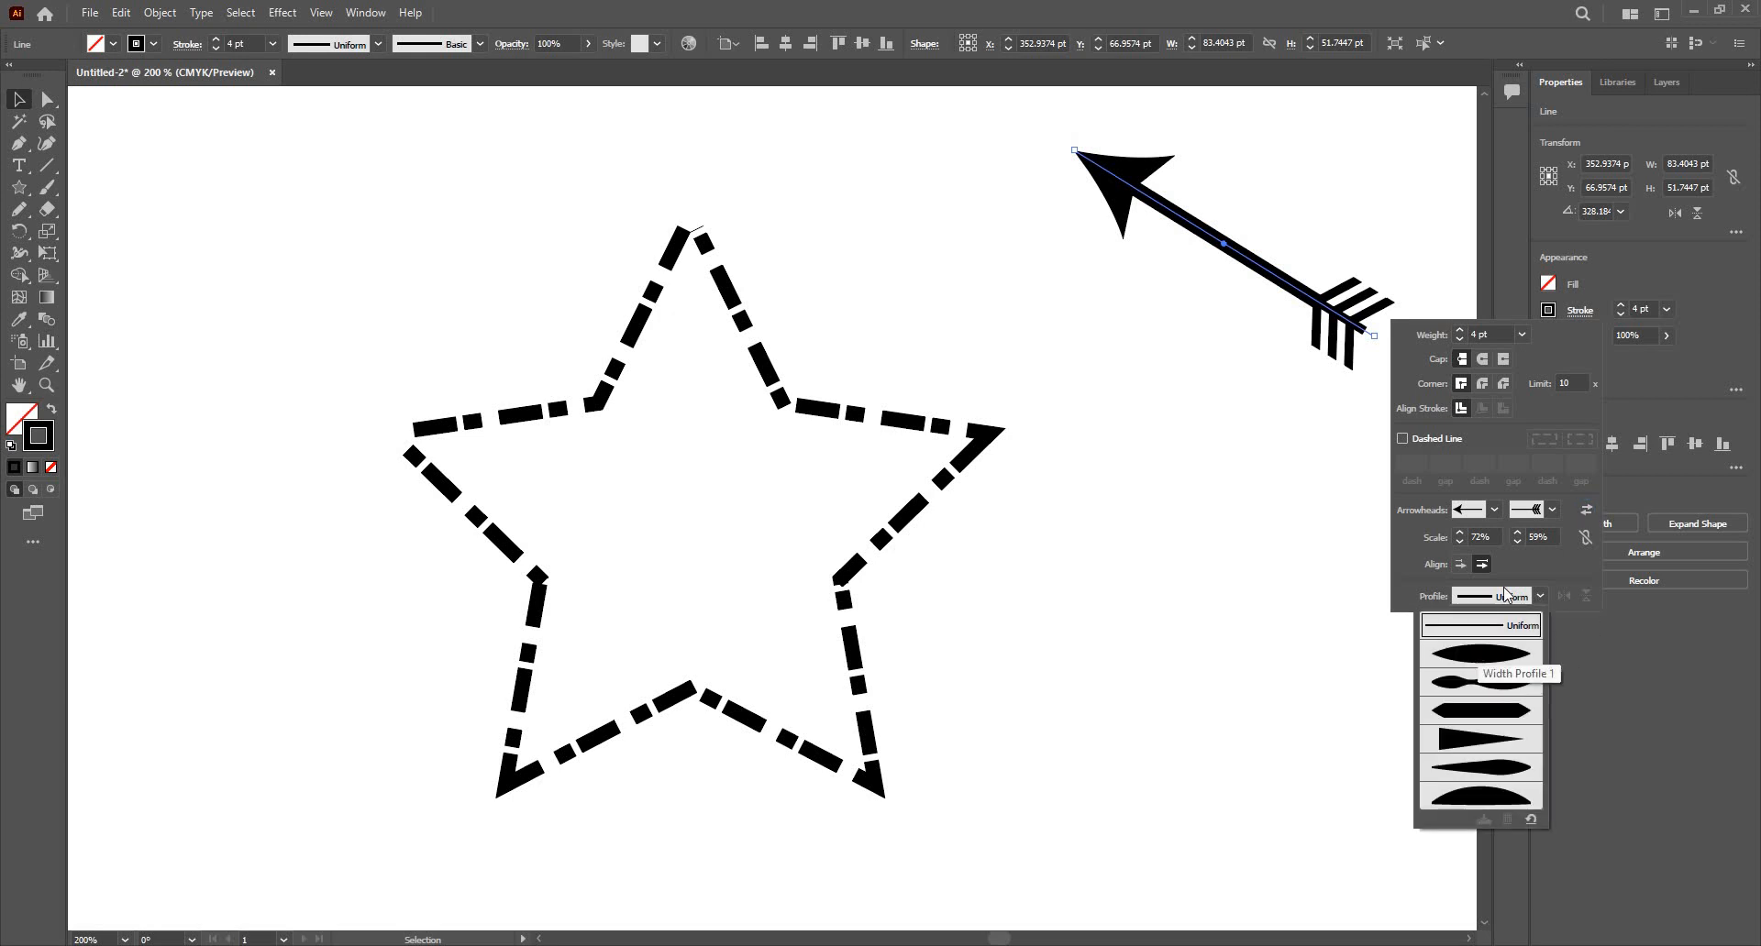
click(1478, 656)
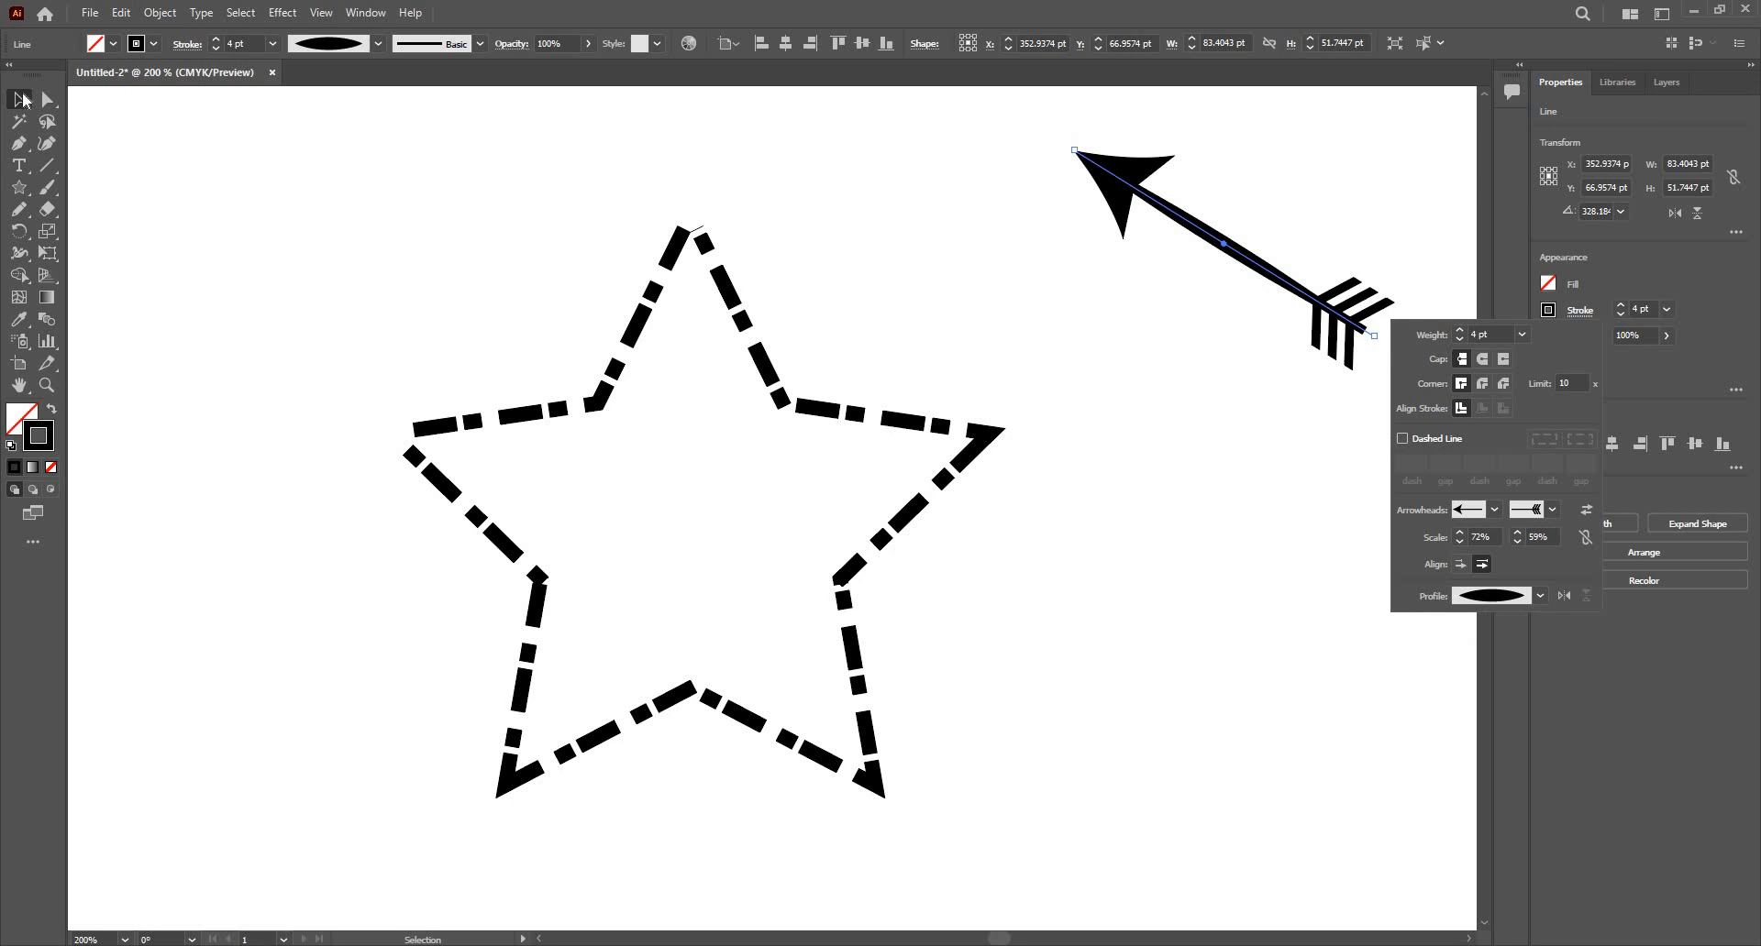
click(829, 268)
drag(1093, 309, 849, 416)
scroll(1035, 309, up, 3)
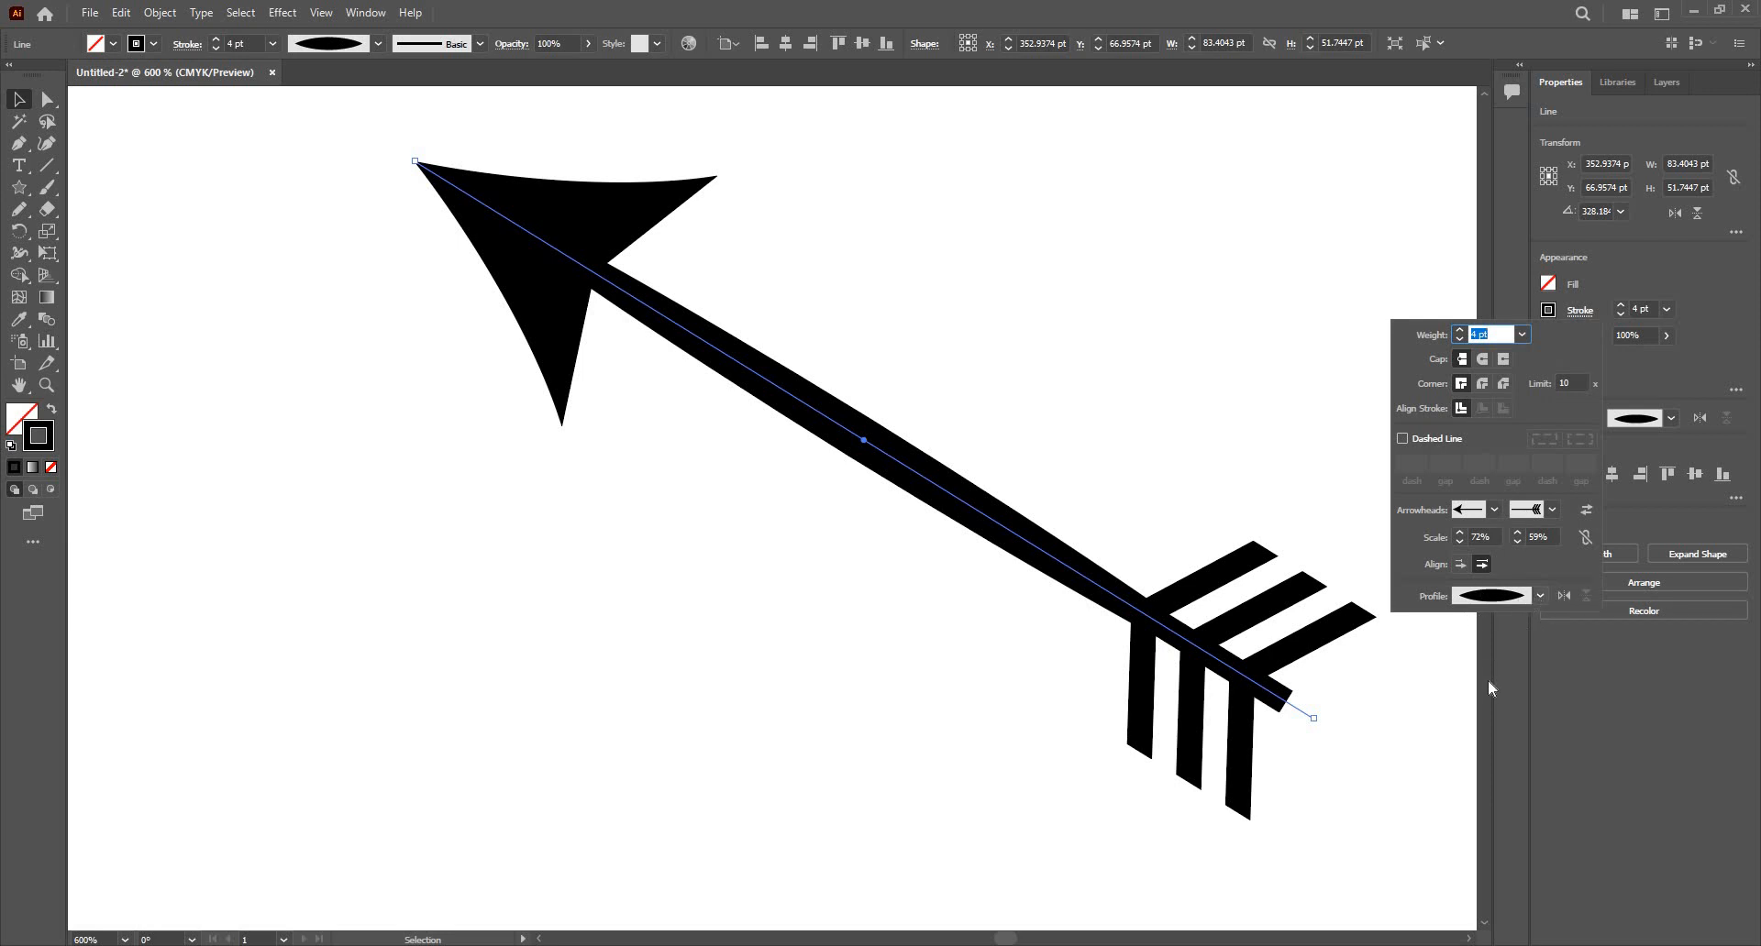
click(1540, 596)
click(1490, 688)
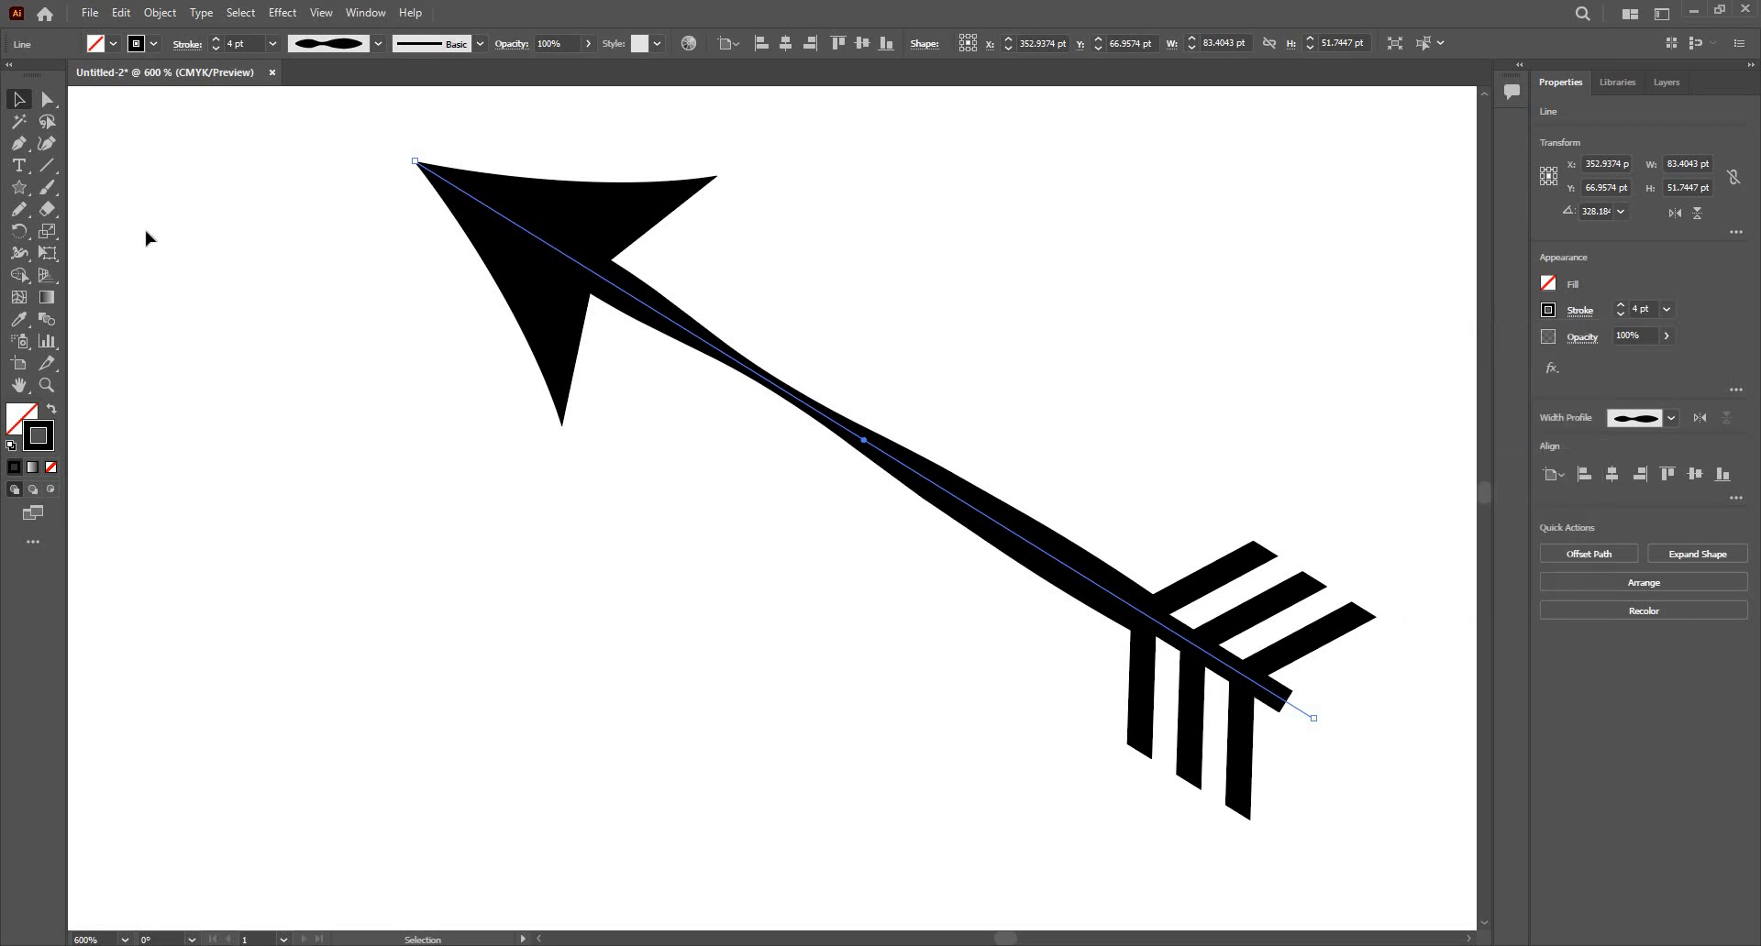
Step: Bend the straight arrow into a wide arc by pulling its segment with the Anchor Point tool
key(ctrl+minus)
key(ctrl+minus)
click(18, 144)
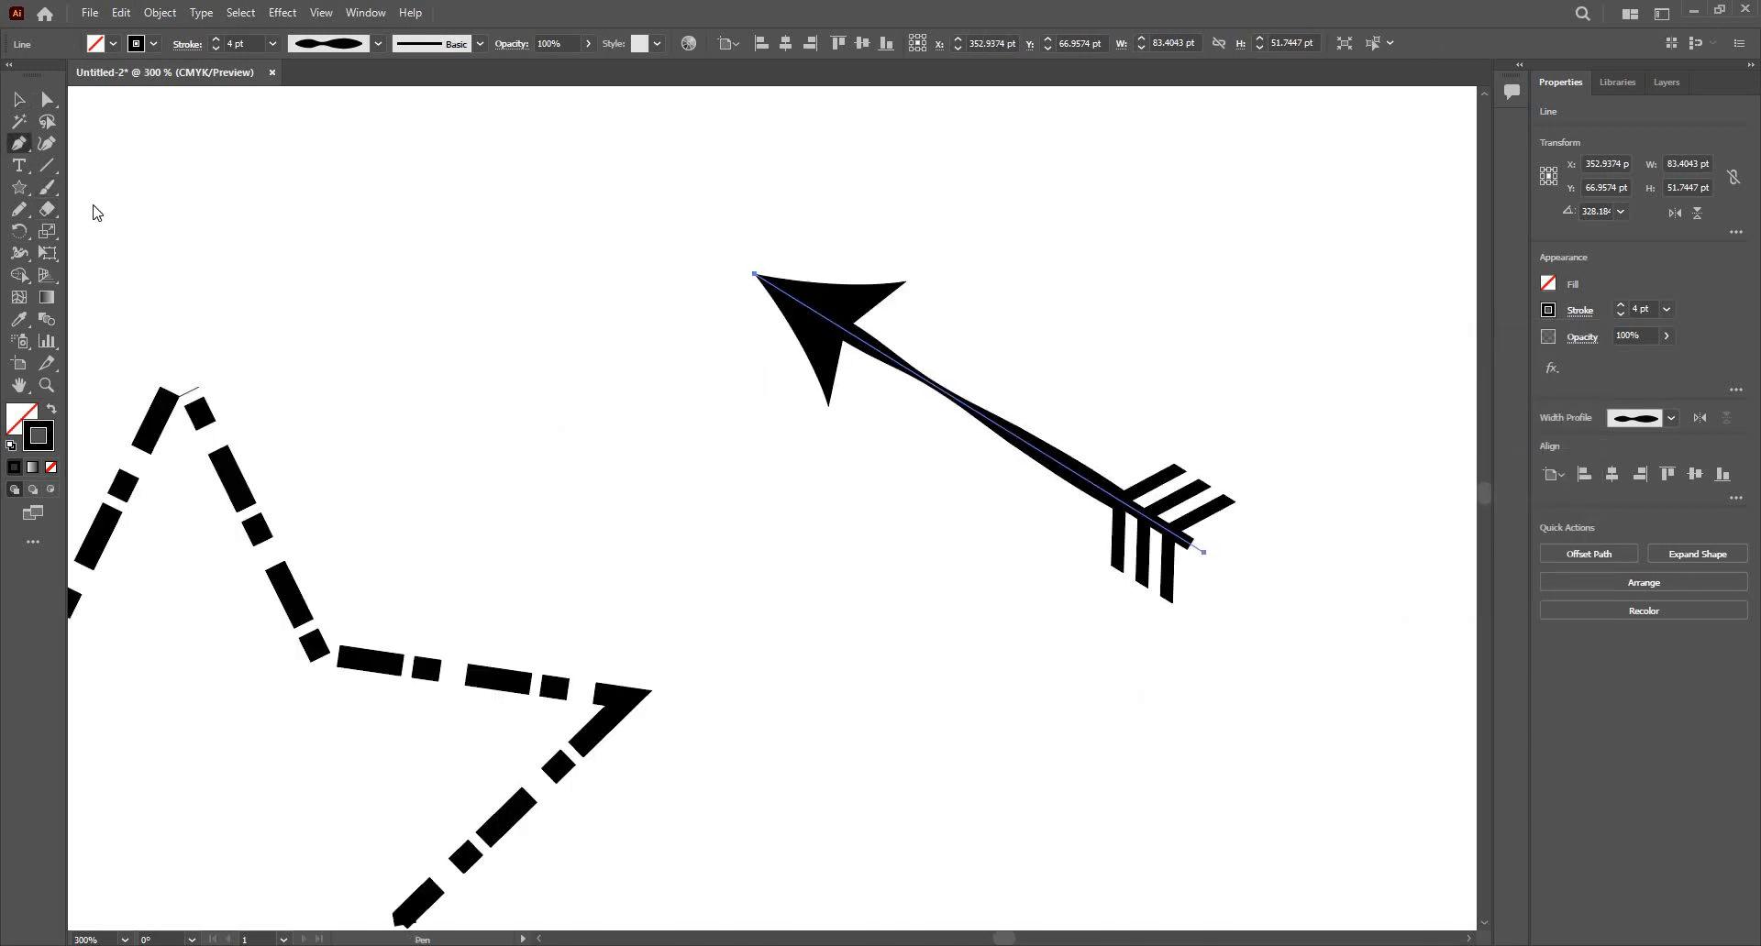
key(shift+c)
drag(982, 419, 885, 566)
scroll(872, 573, up, 3)
scroll(872, 573, right, 3)
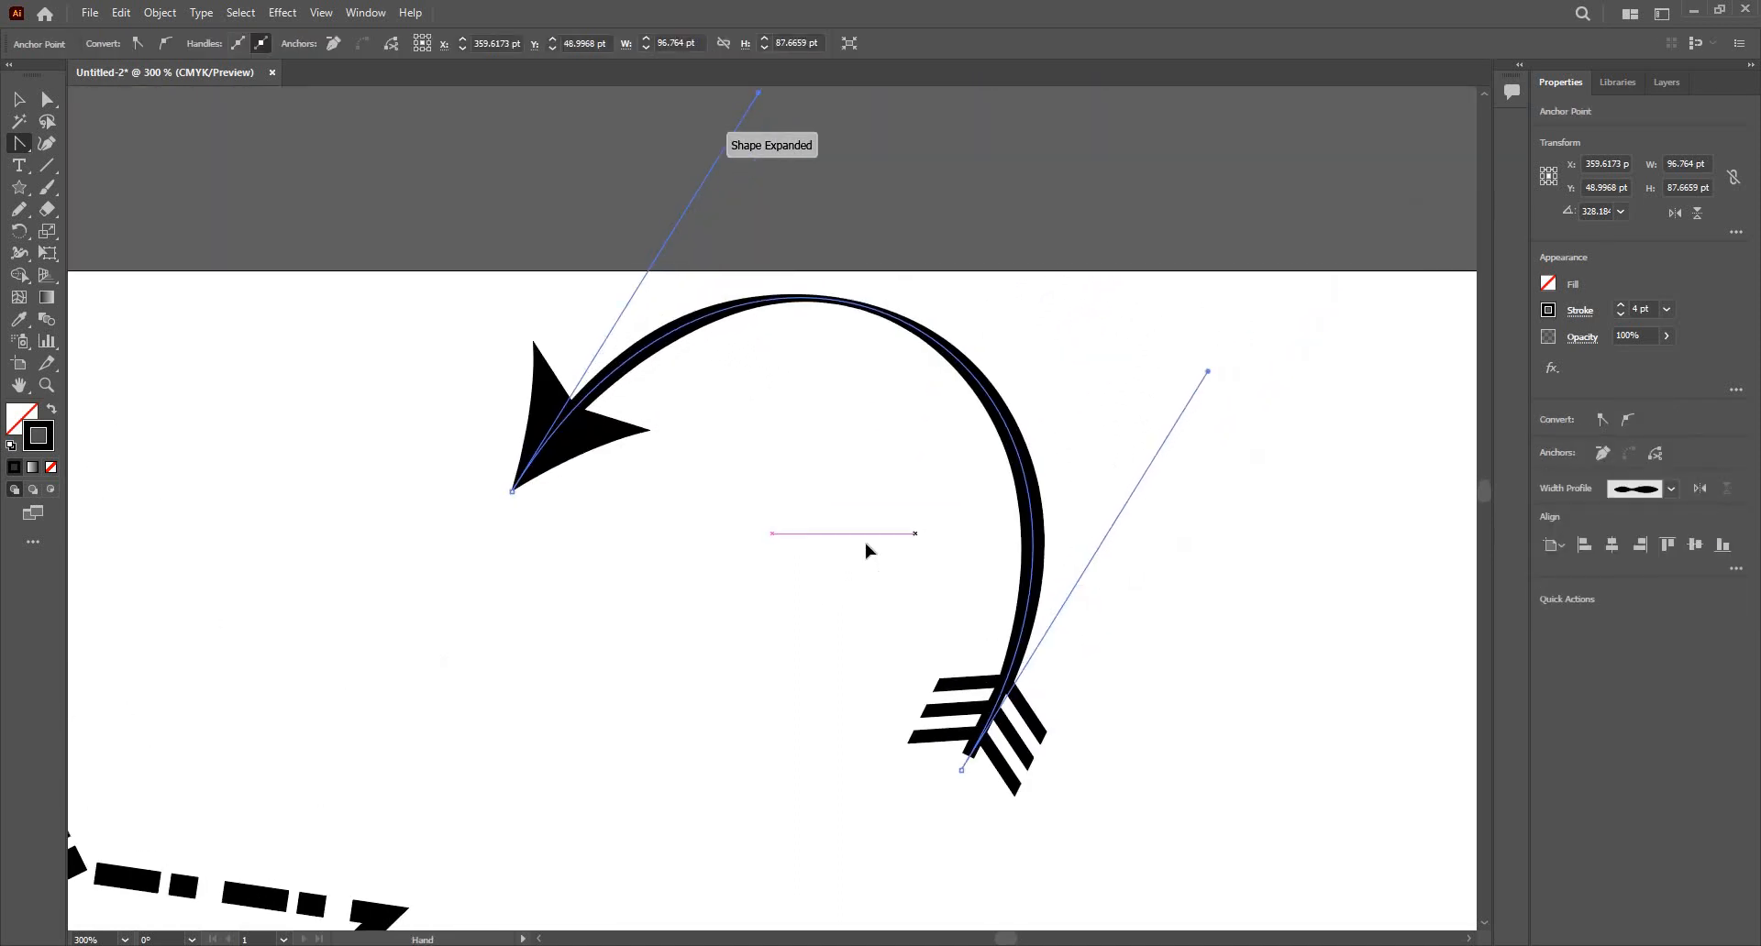
Step: Move the curved arrow about 45 pt down and 10 pt to the left on the artboard
key(v)
drag(1024, 490, 972, 730)
scroll(871, 448, down, 1)
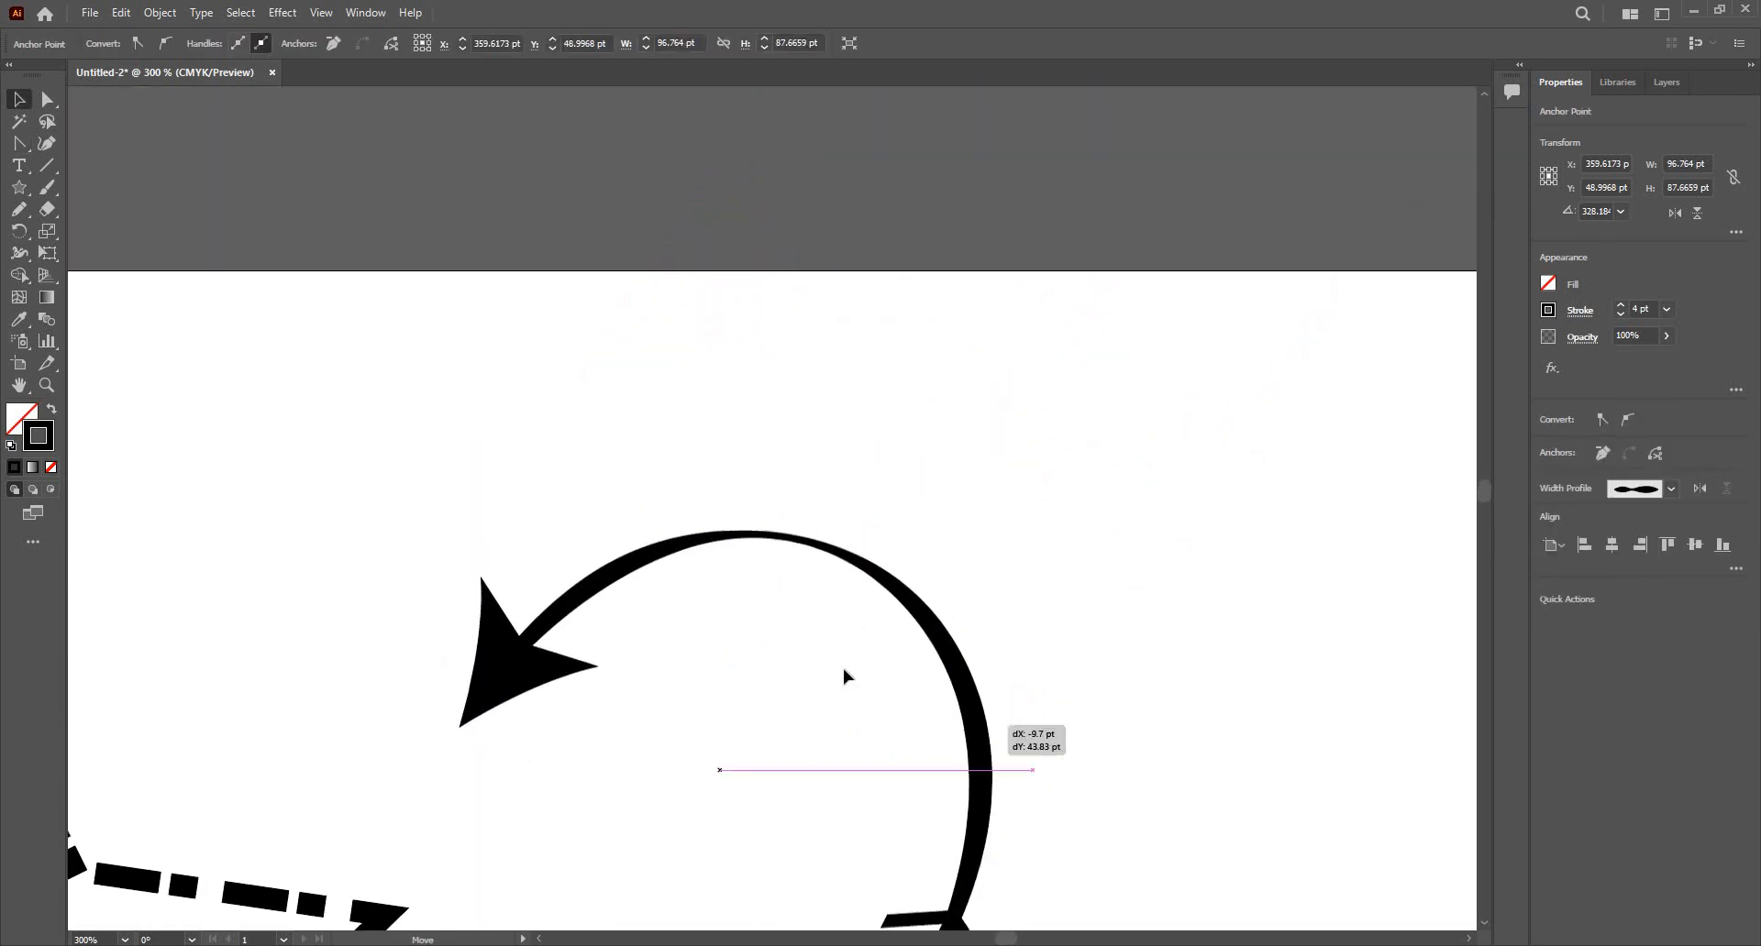
scroll(835, 675, up, 1)
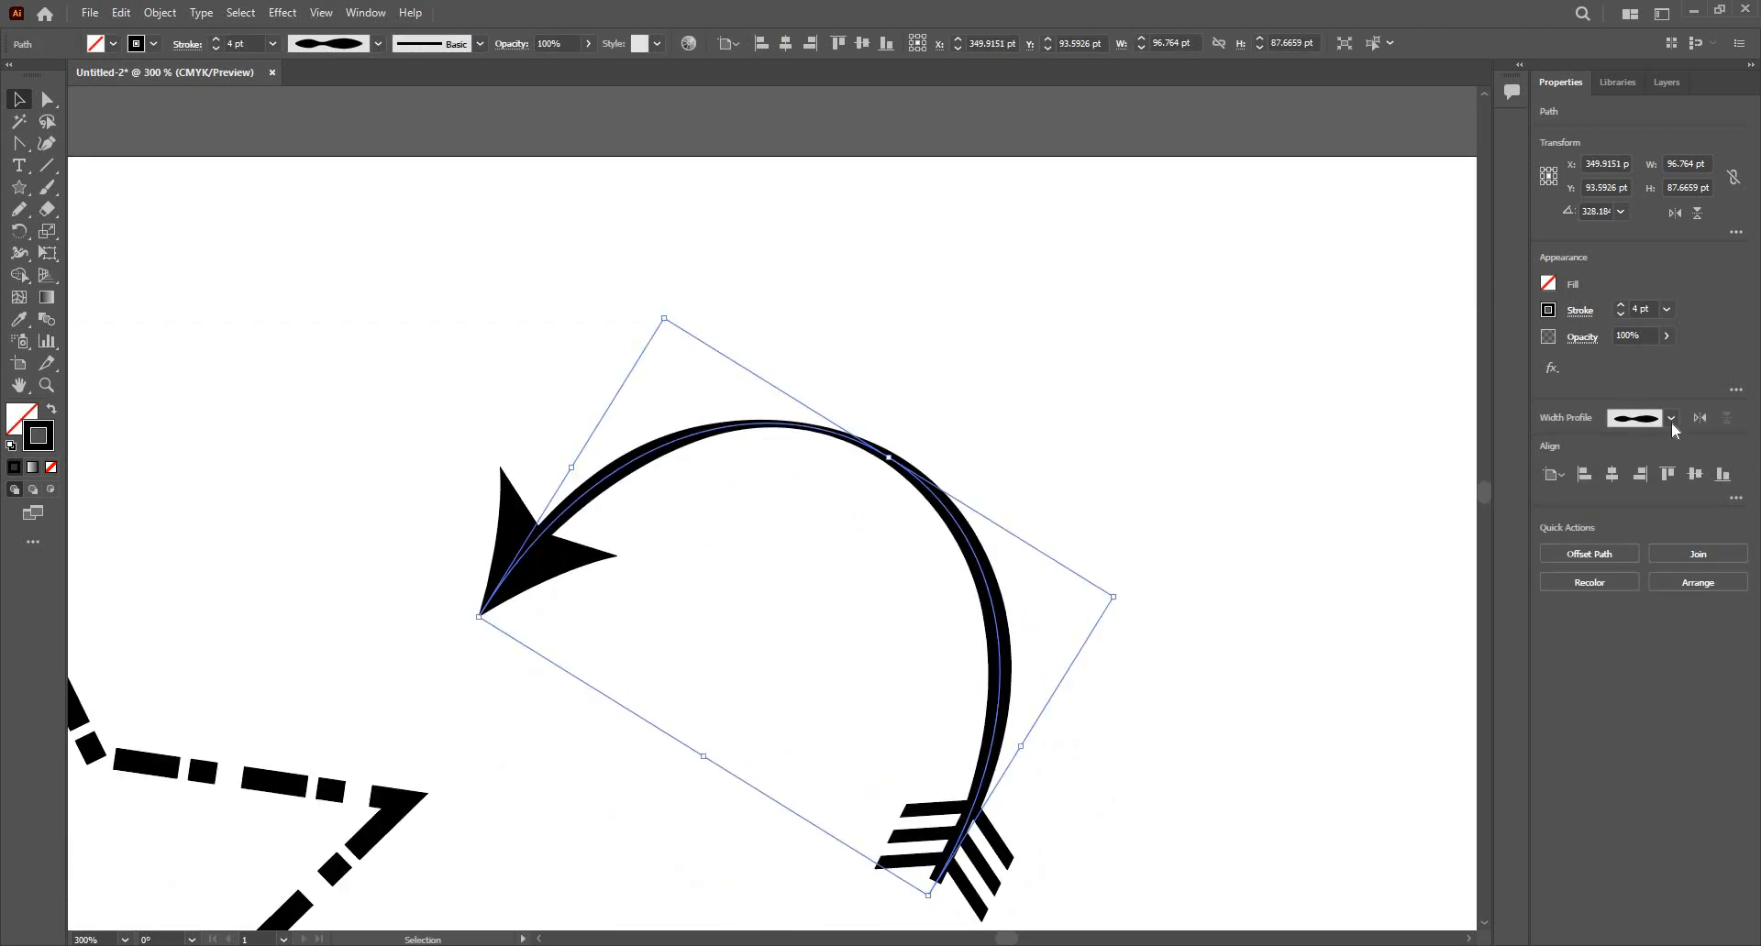
Step: Apply Width Profile 1 to the curved arrow's stroke and deselect it
click(1671, 421)
click(1624, 490)
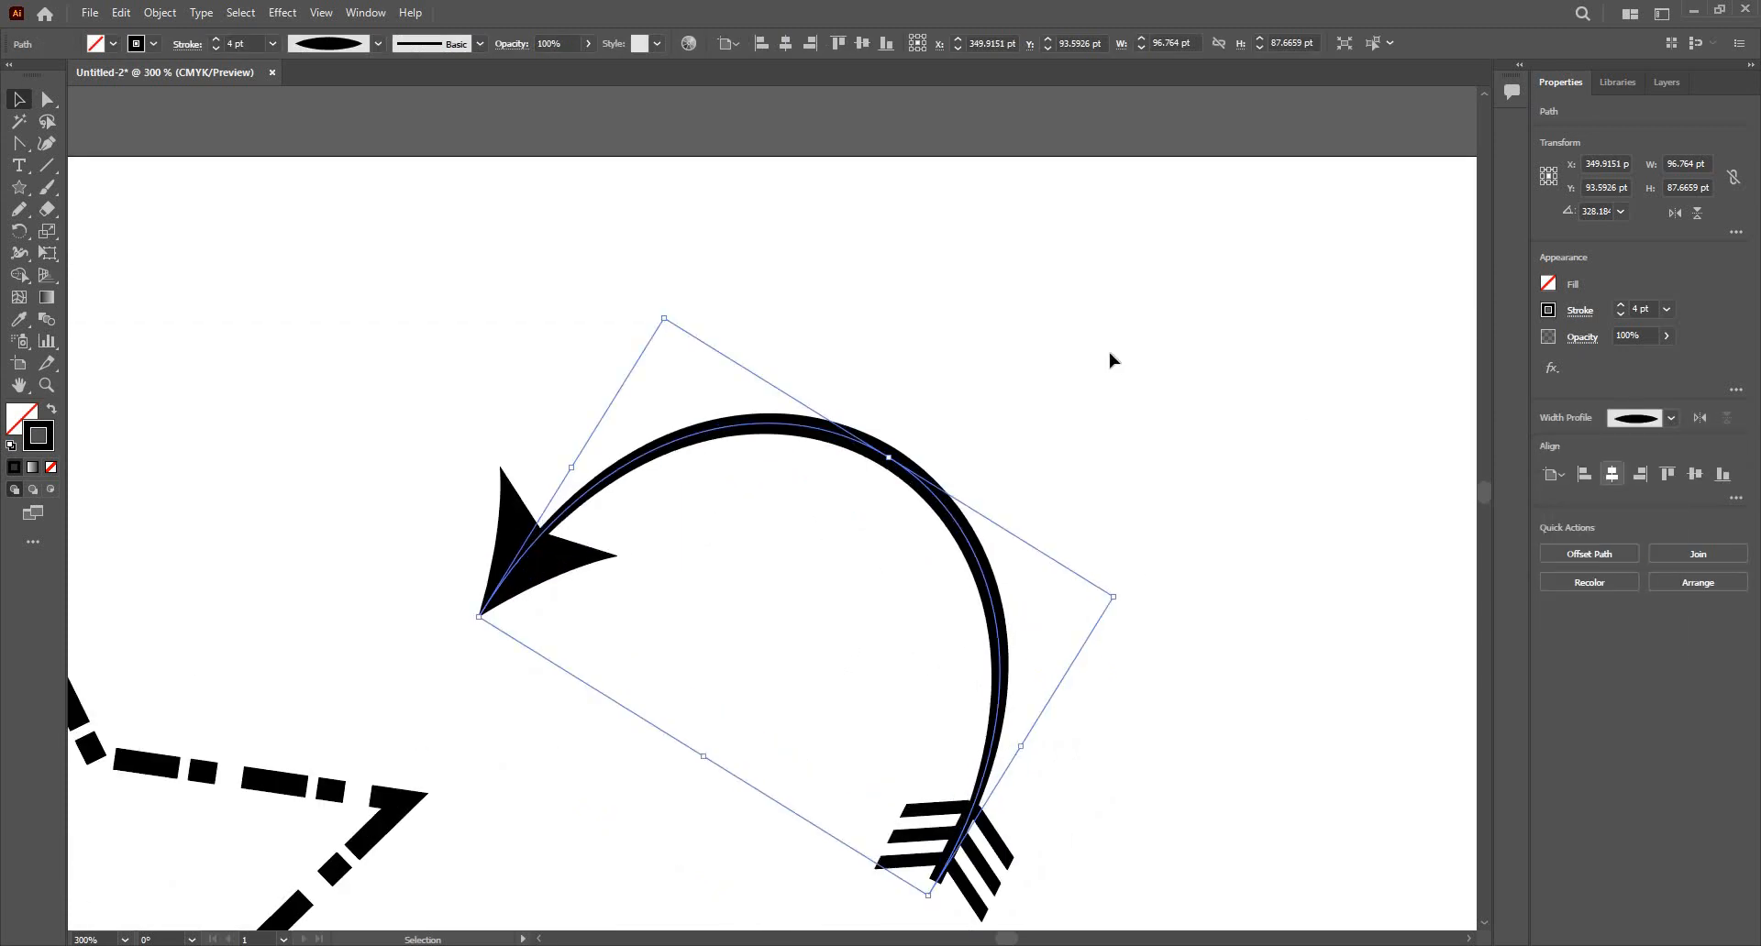
click(1041, 342)
scroll(1041, 343, down, 4)
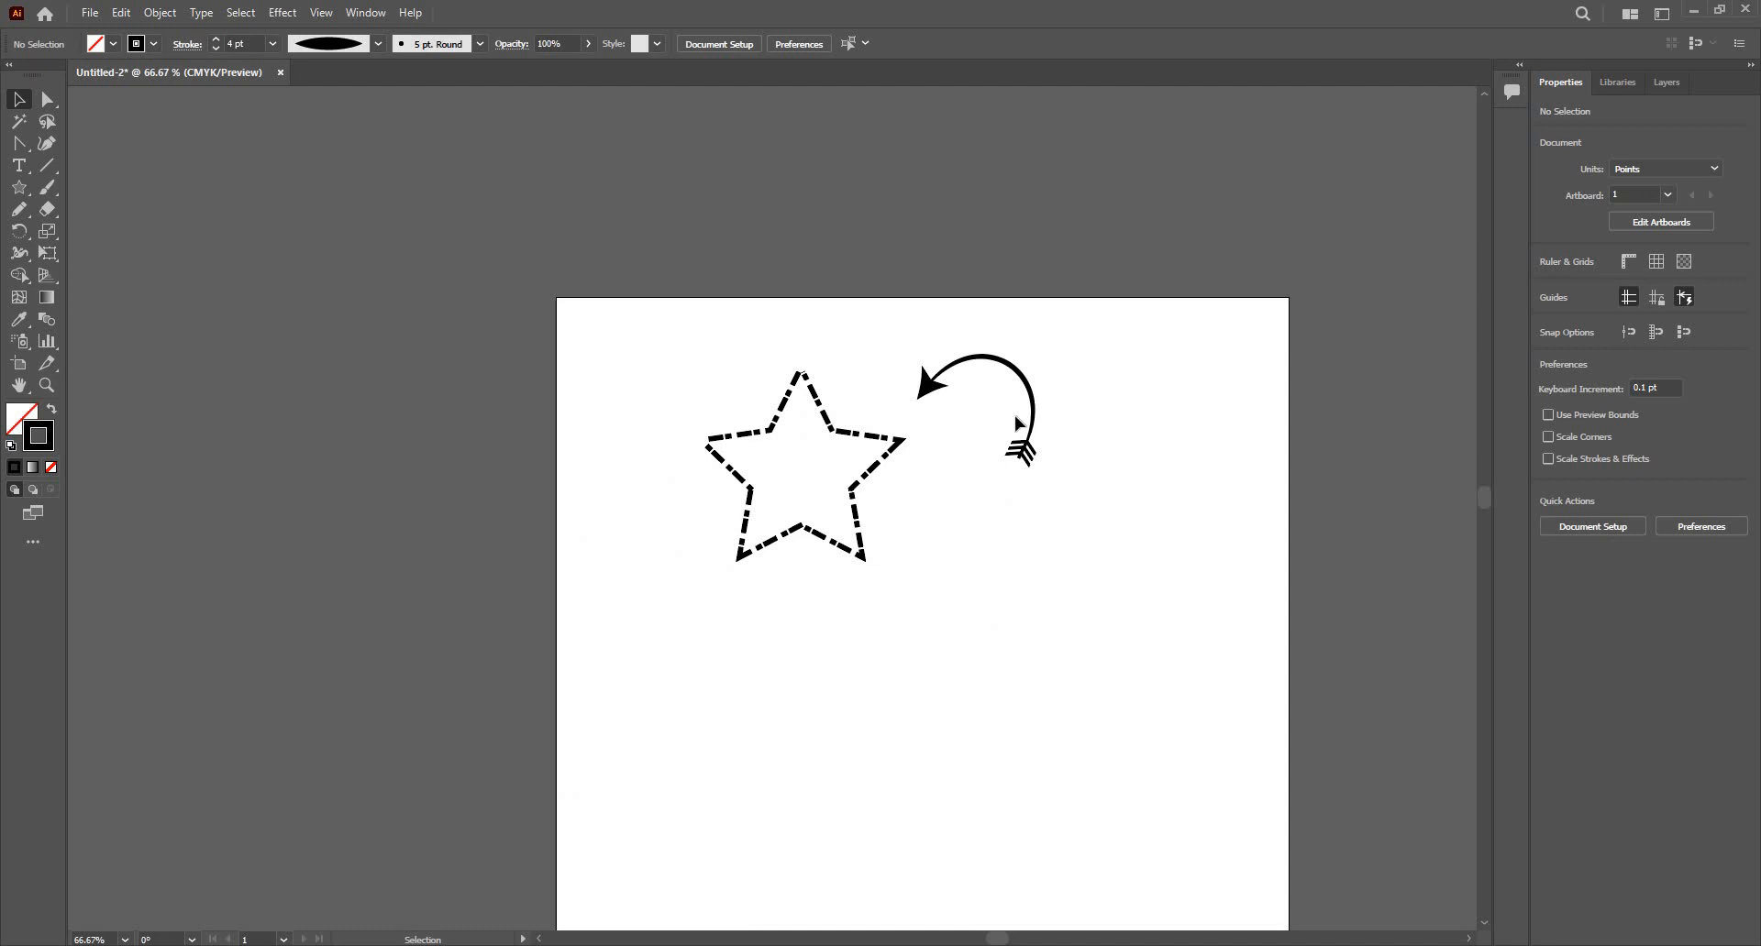
Step: Delete the dashed star and the curved arrow from the artboard
scroll(1015, 422, up, 1)
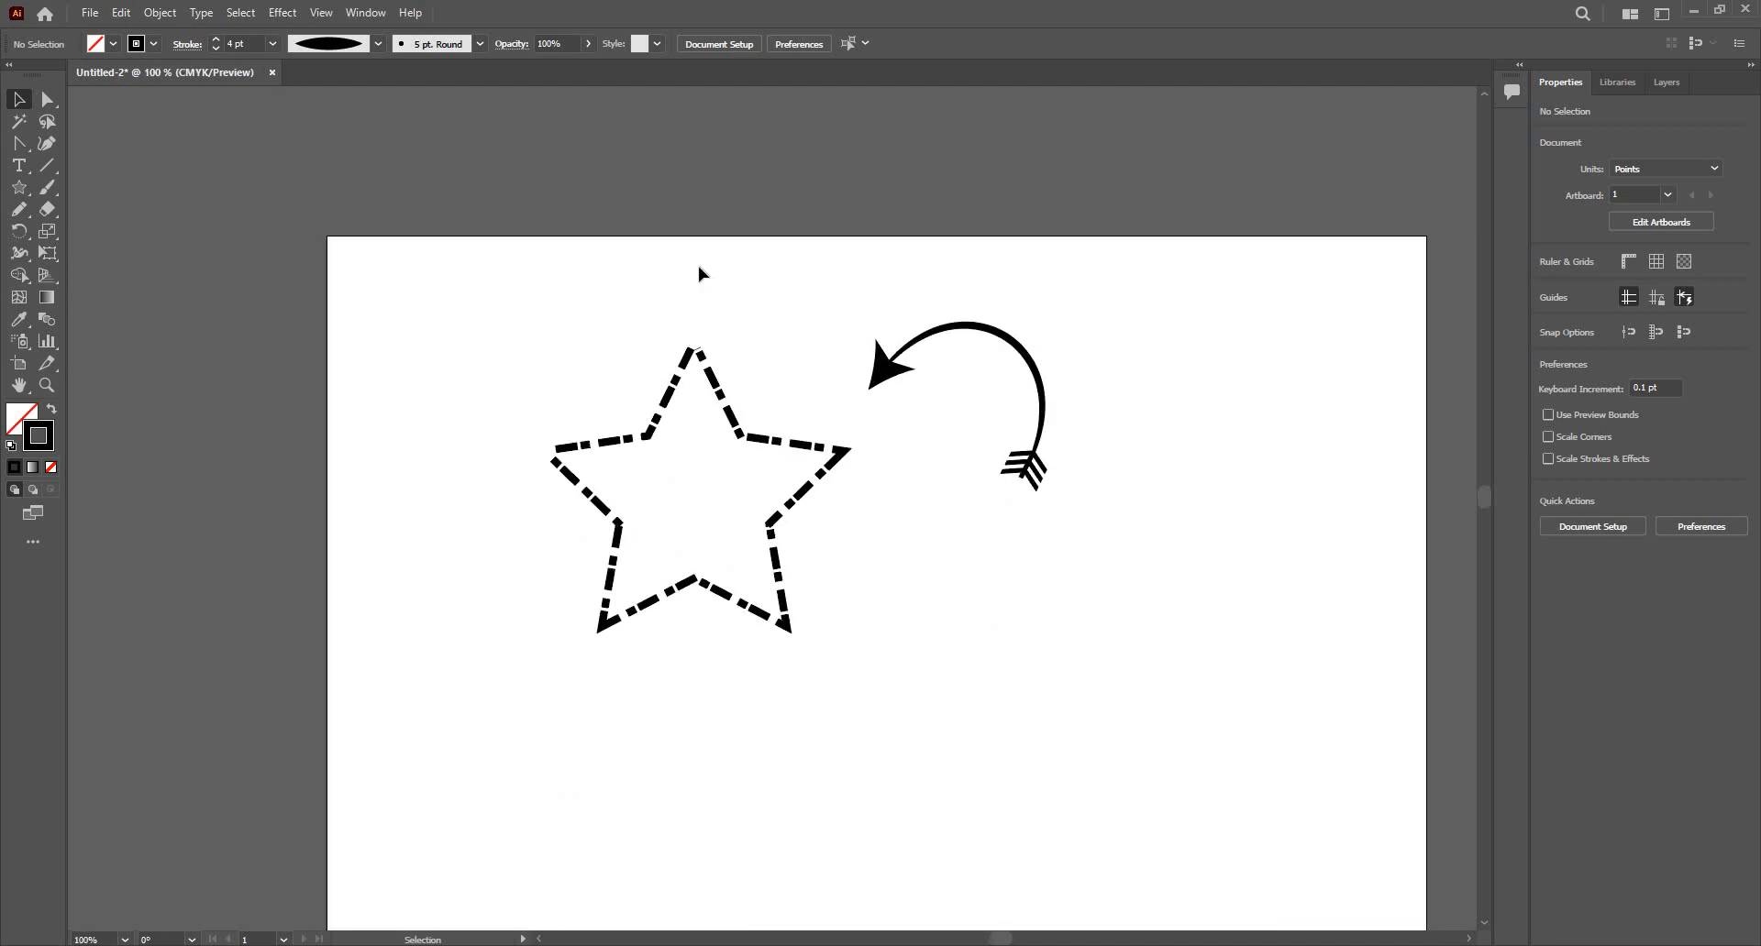
scroll(707, 422, down, 1)
scroll(674, 403, up, 1)
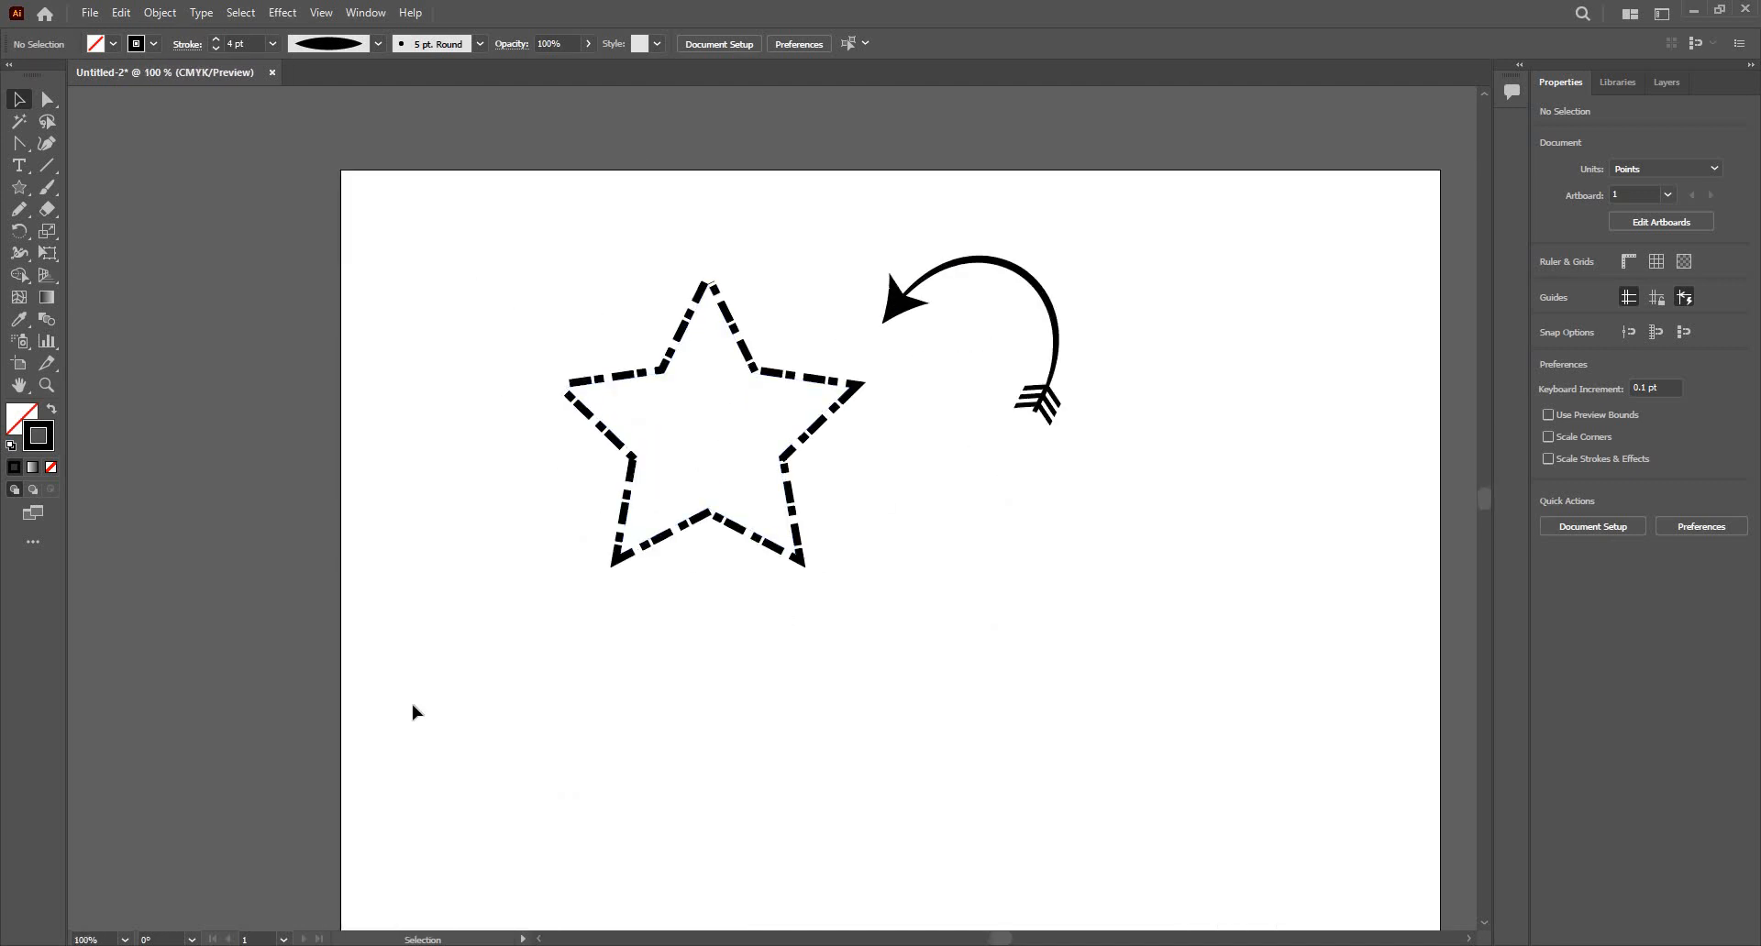
drag(502, 154, 1234, 684)
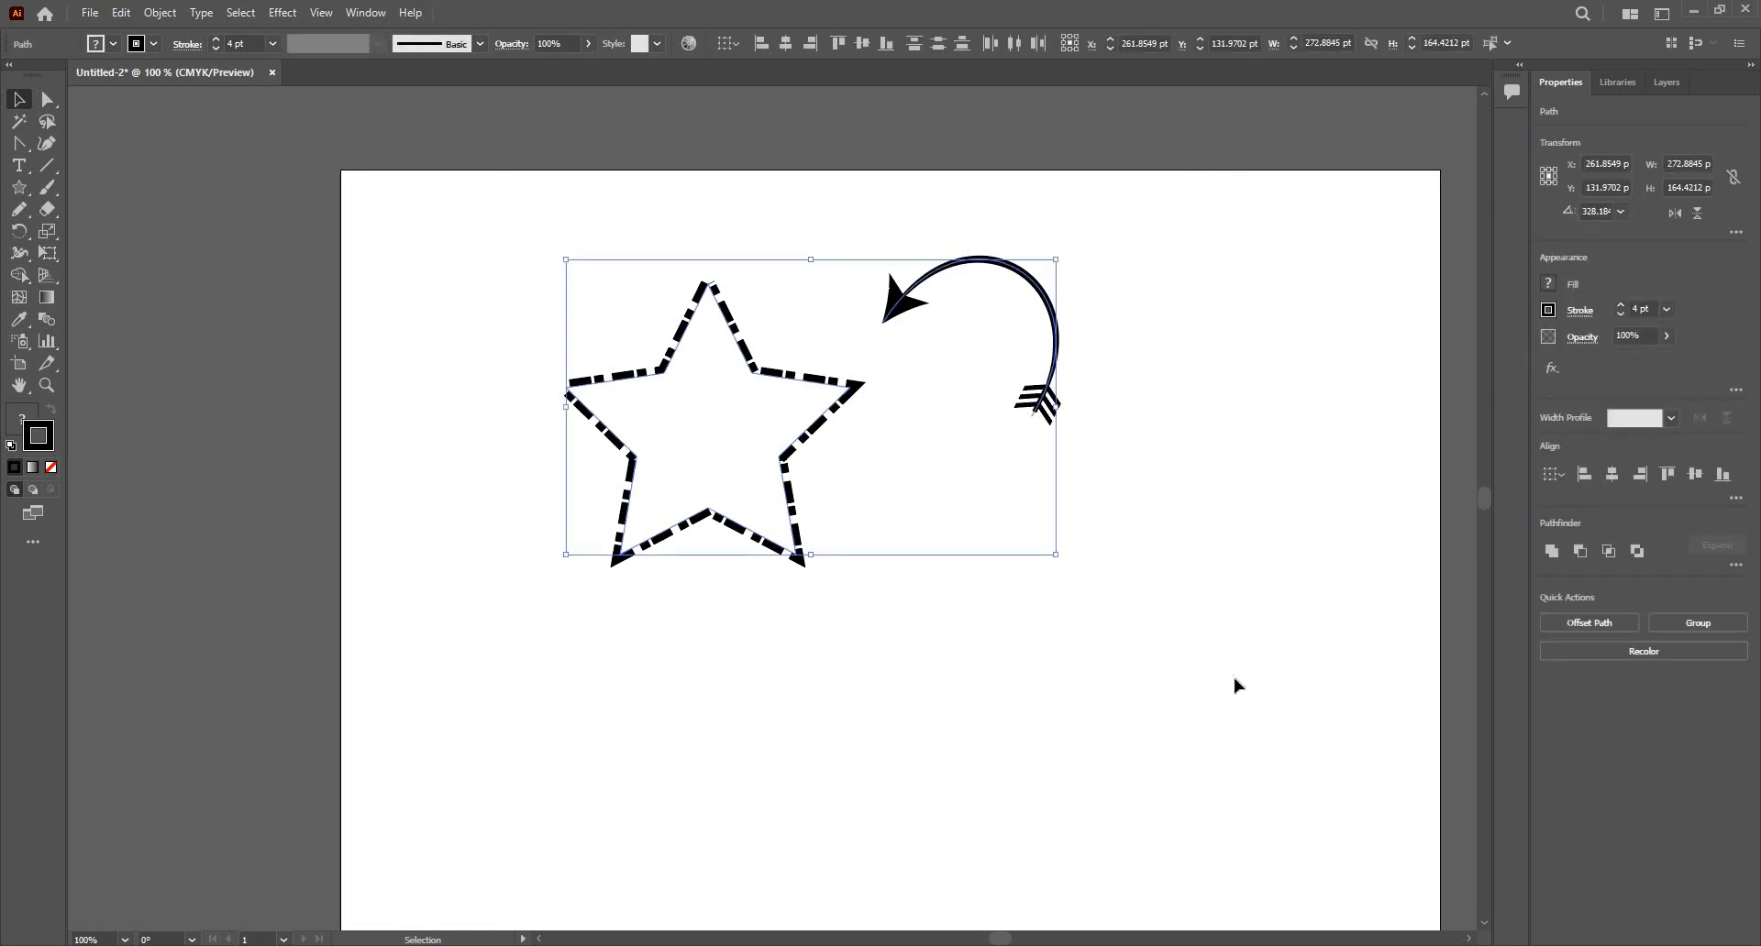
key(Delete)
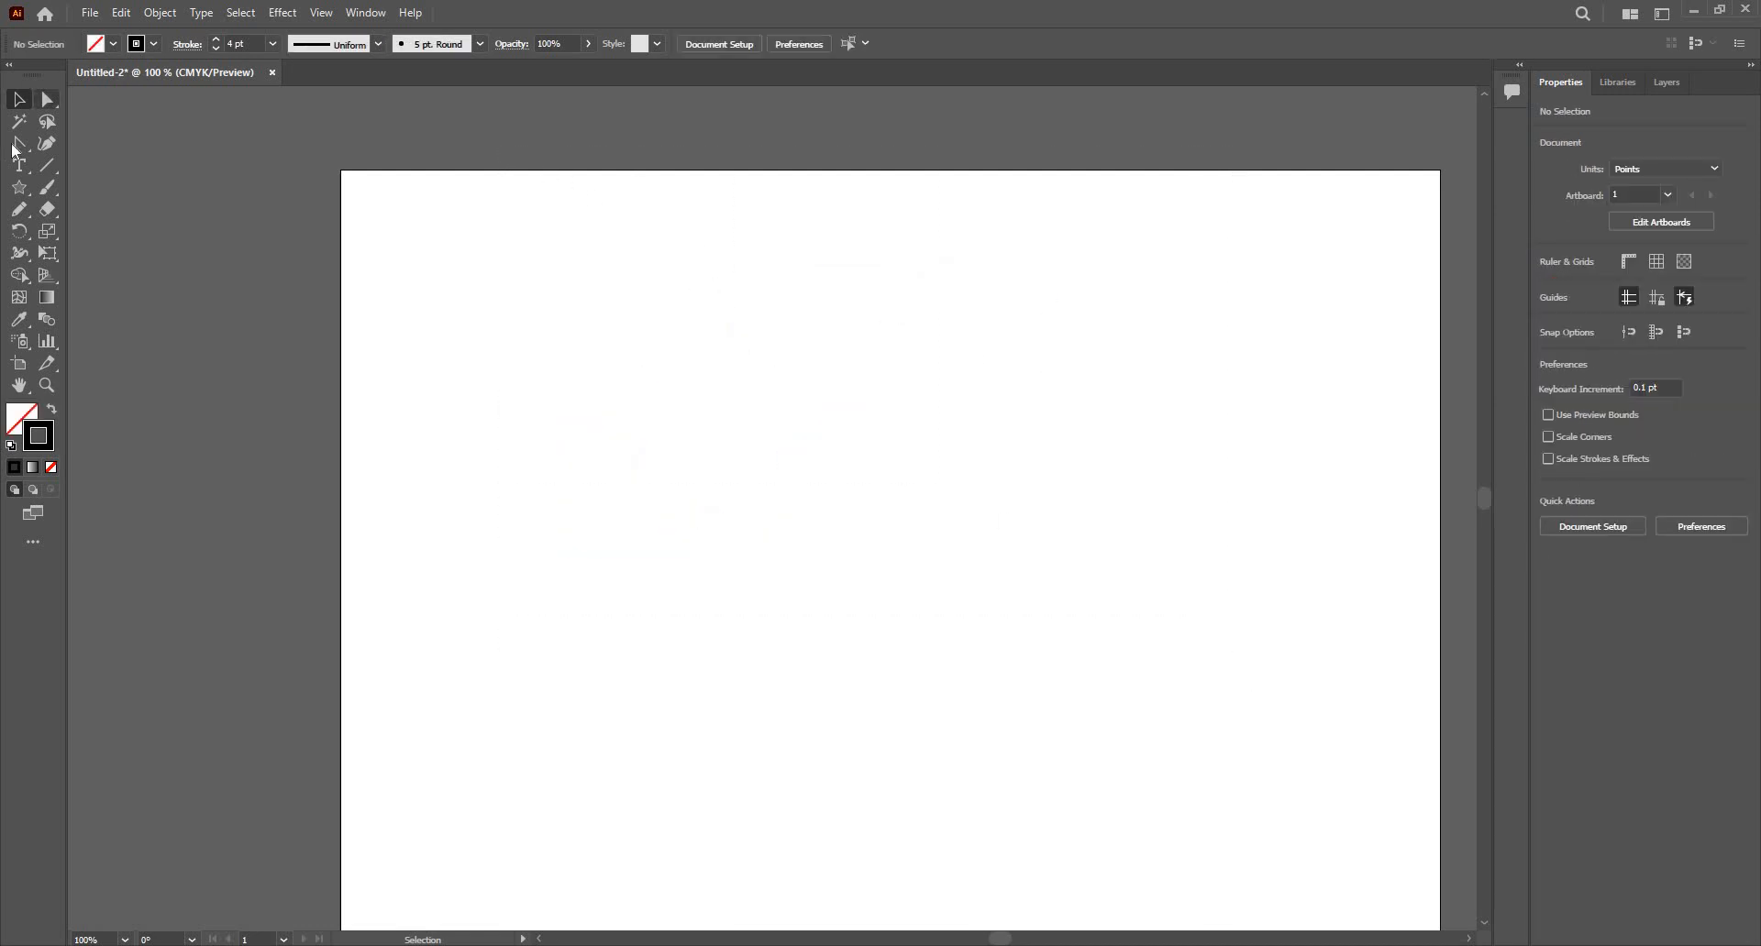
Step: Draw a horizontal straight line about 205 pt long in the upper part of the artboard
click(18, 166)
click(45, 174)
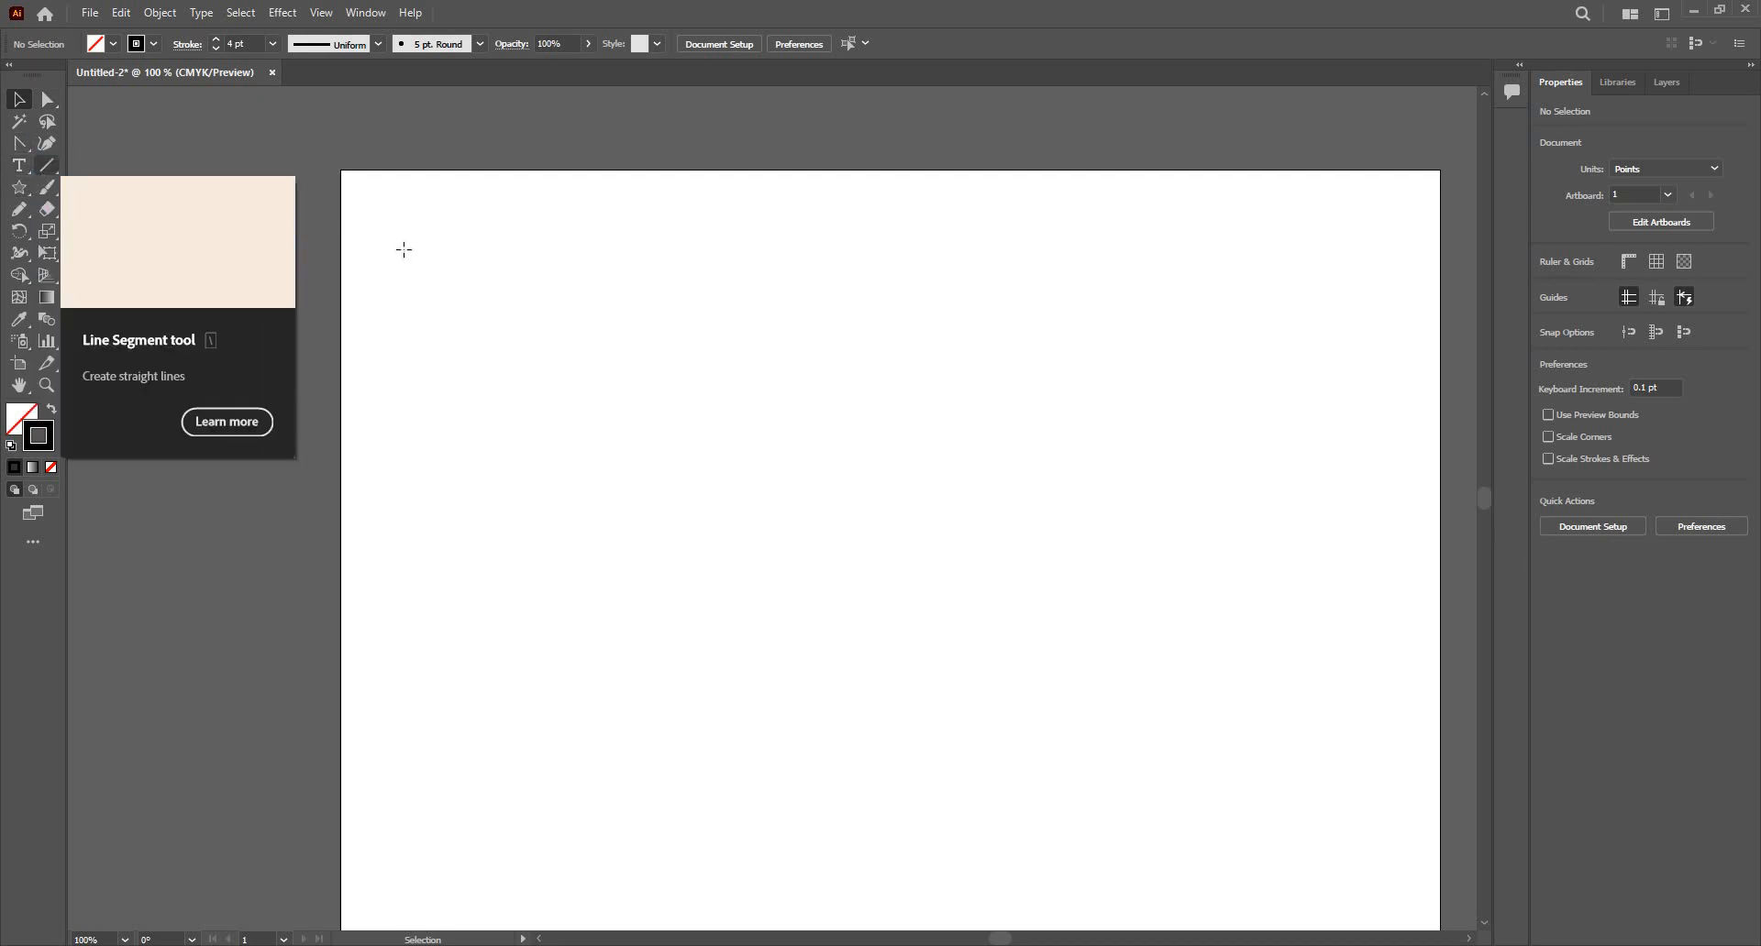
drag(563, 366, 713, 377)
drag(932, 382, 933, 382)
key(ctrl+=)
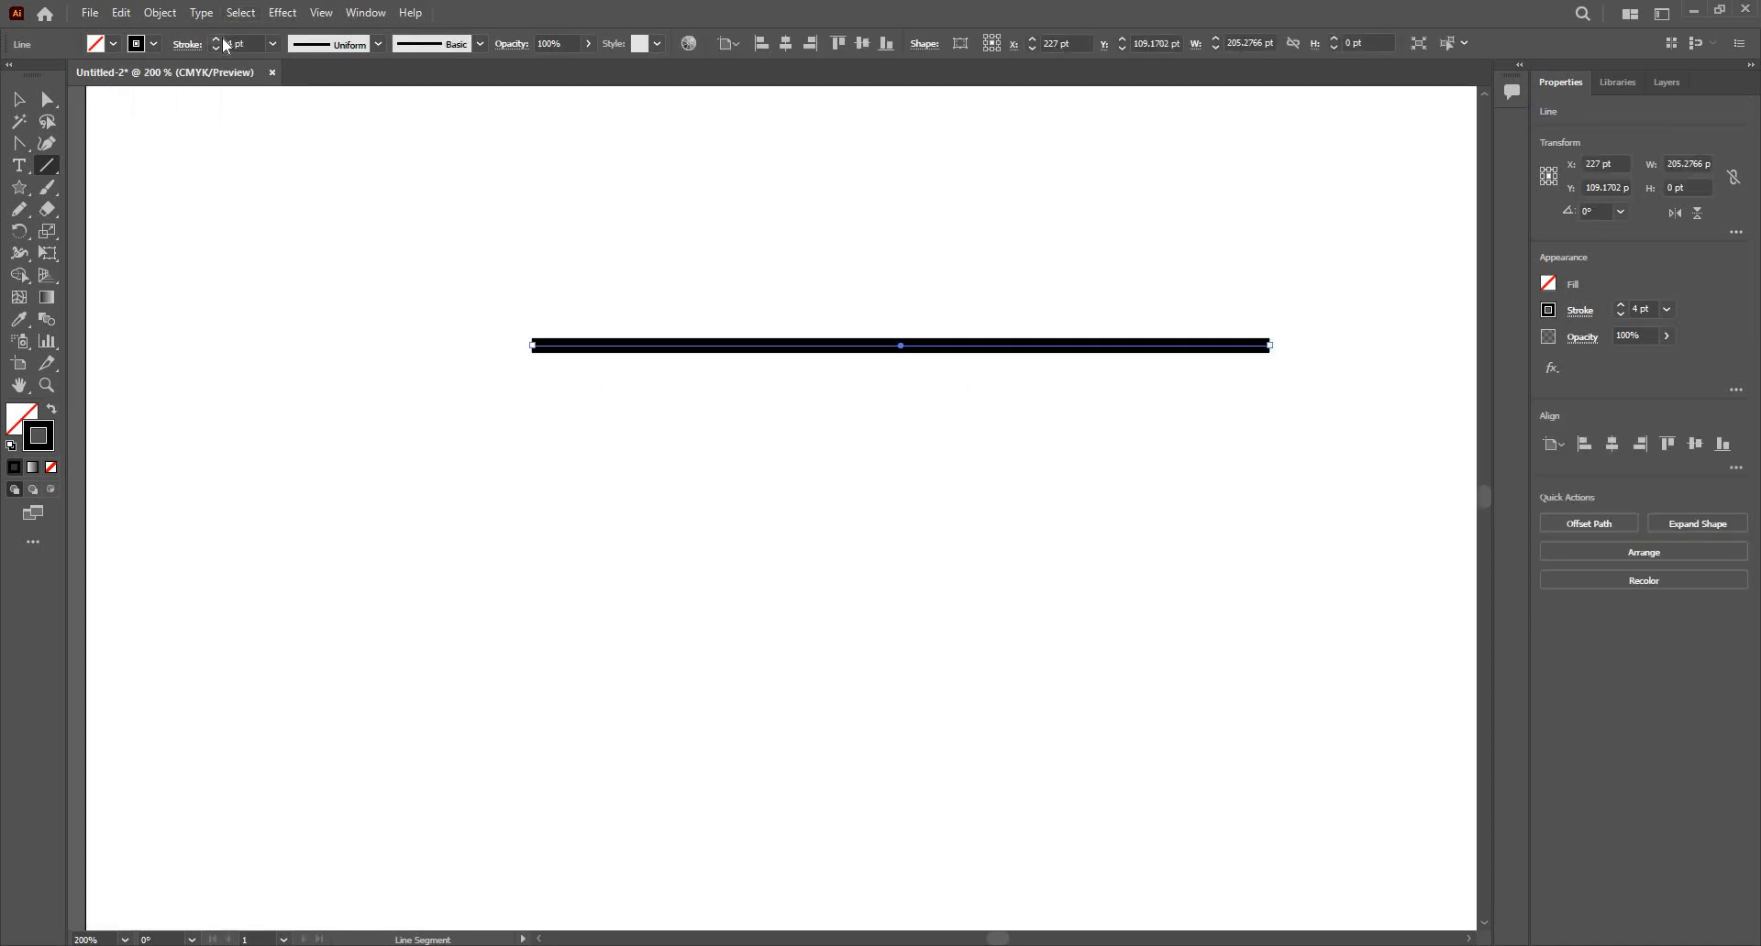
Step: Thicken the line's stroke, adjusting its weight to 23 pt
click(217, 39)
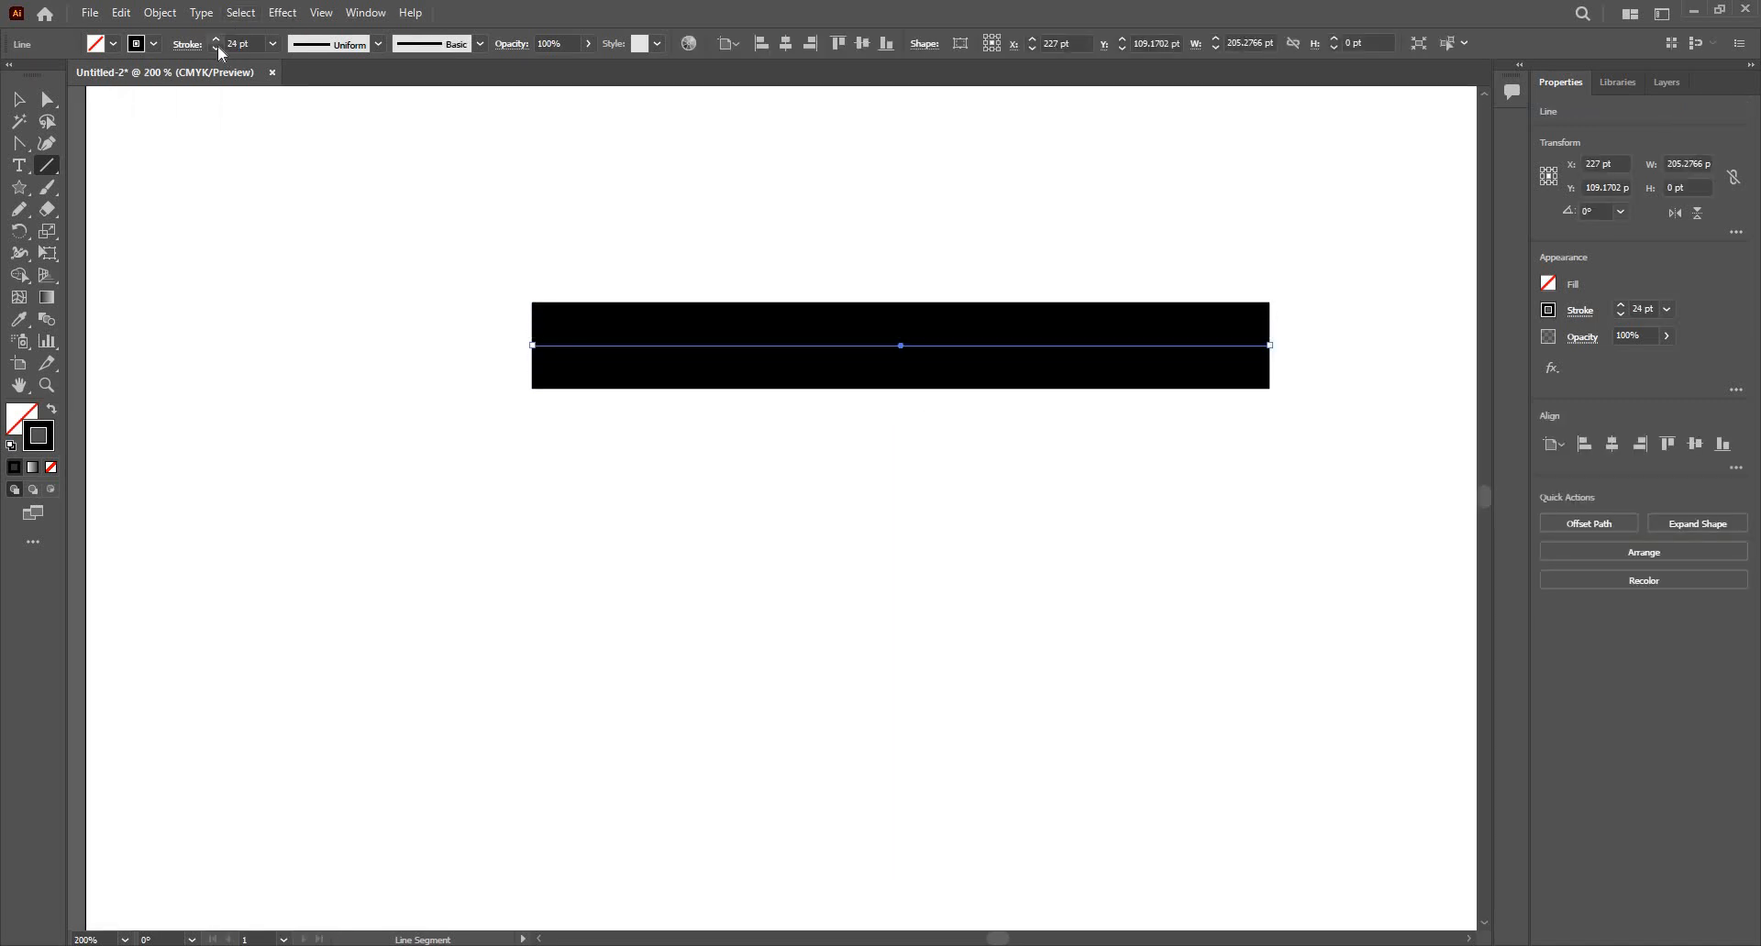
click(217, 49)
click(218, 48)
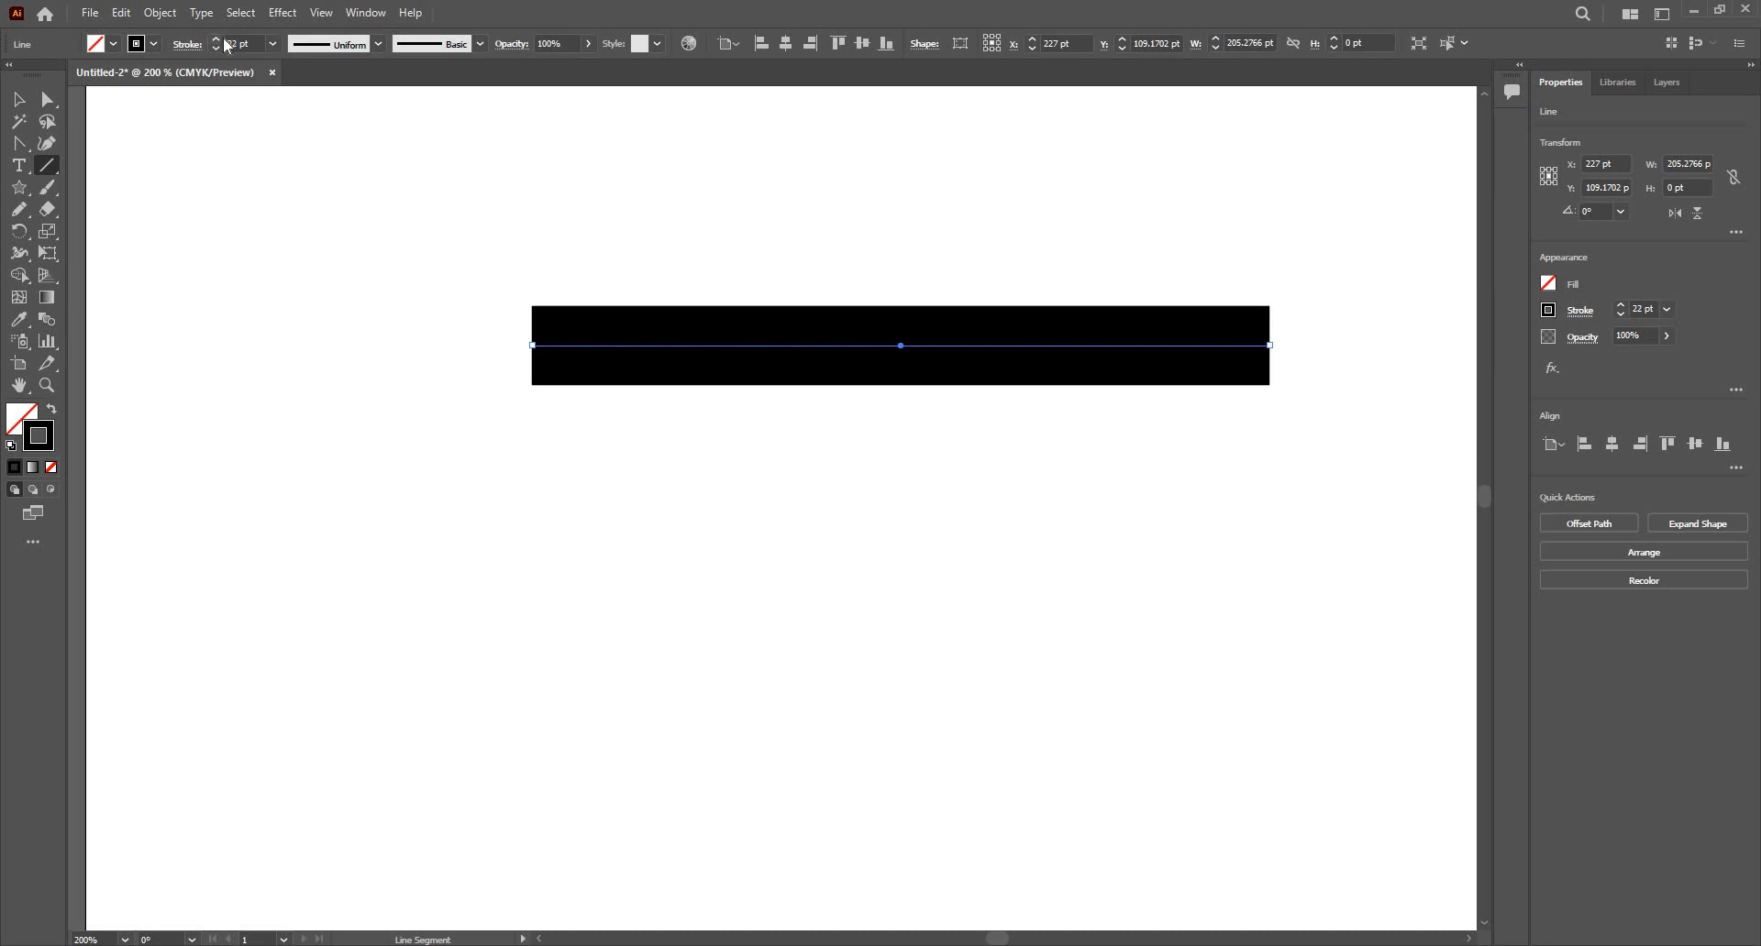
click(217, 40)
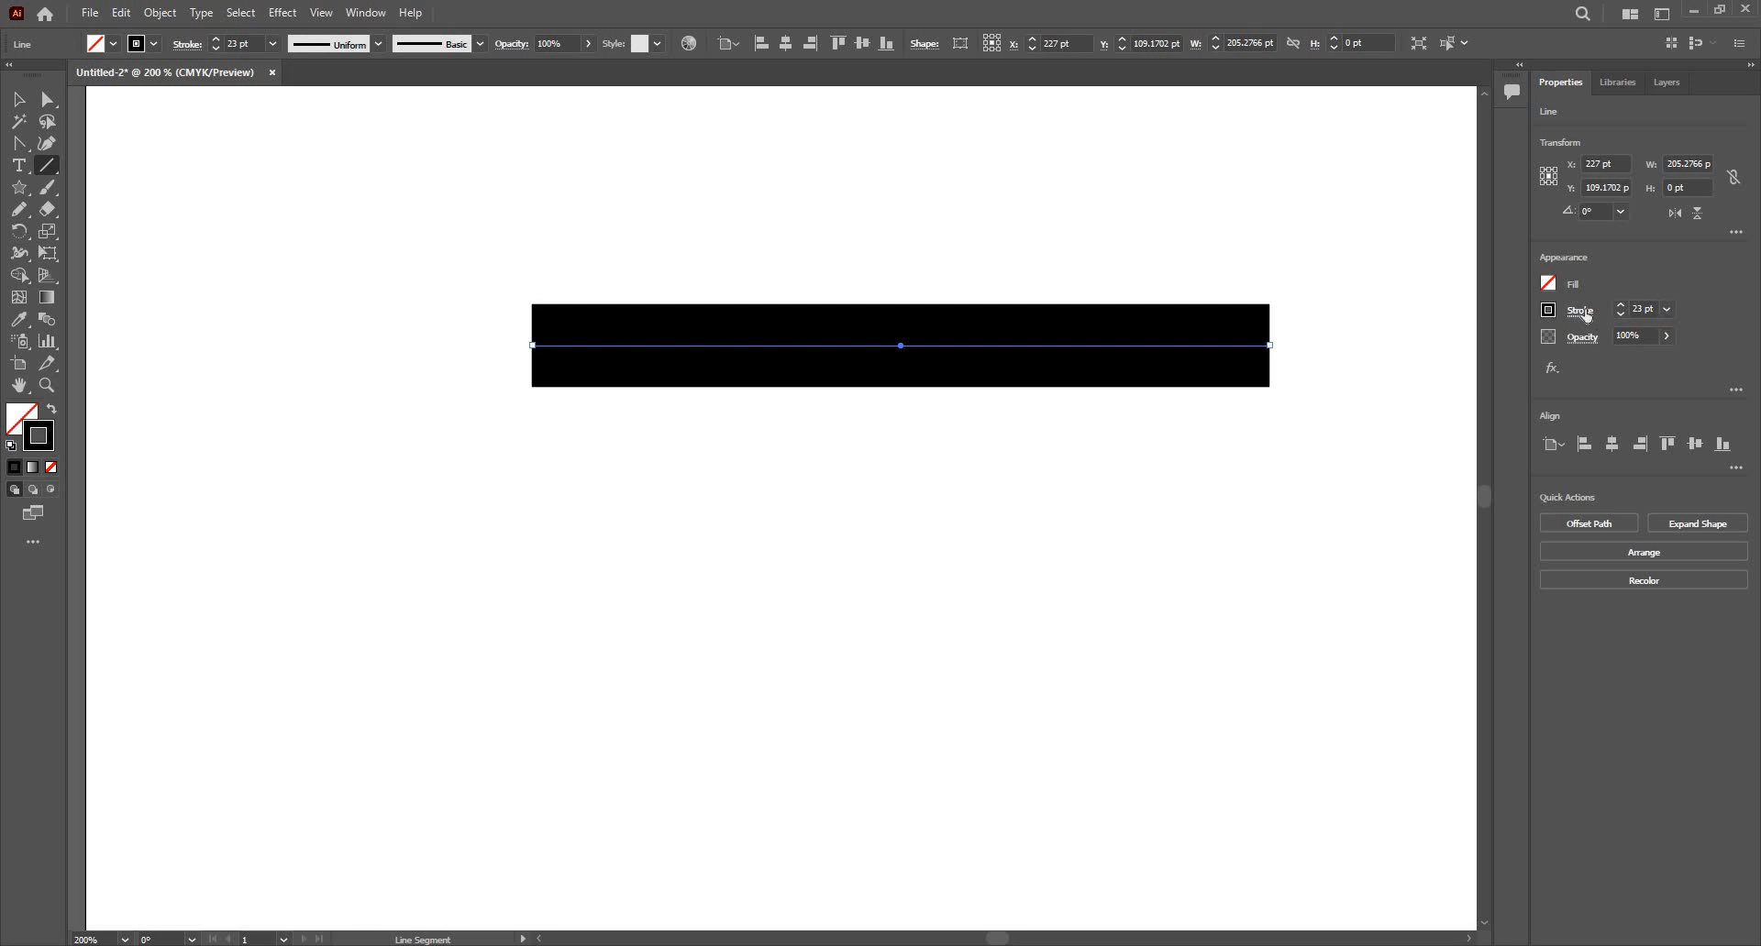
Step: Show the line's Appearance settings and move them clear of the middle of the line
click(1586, 316)
click(1737, 390)
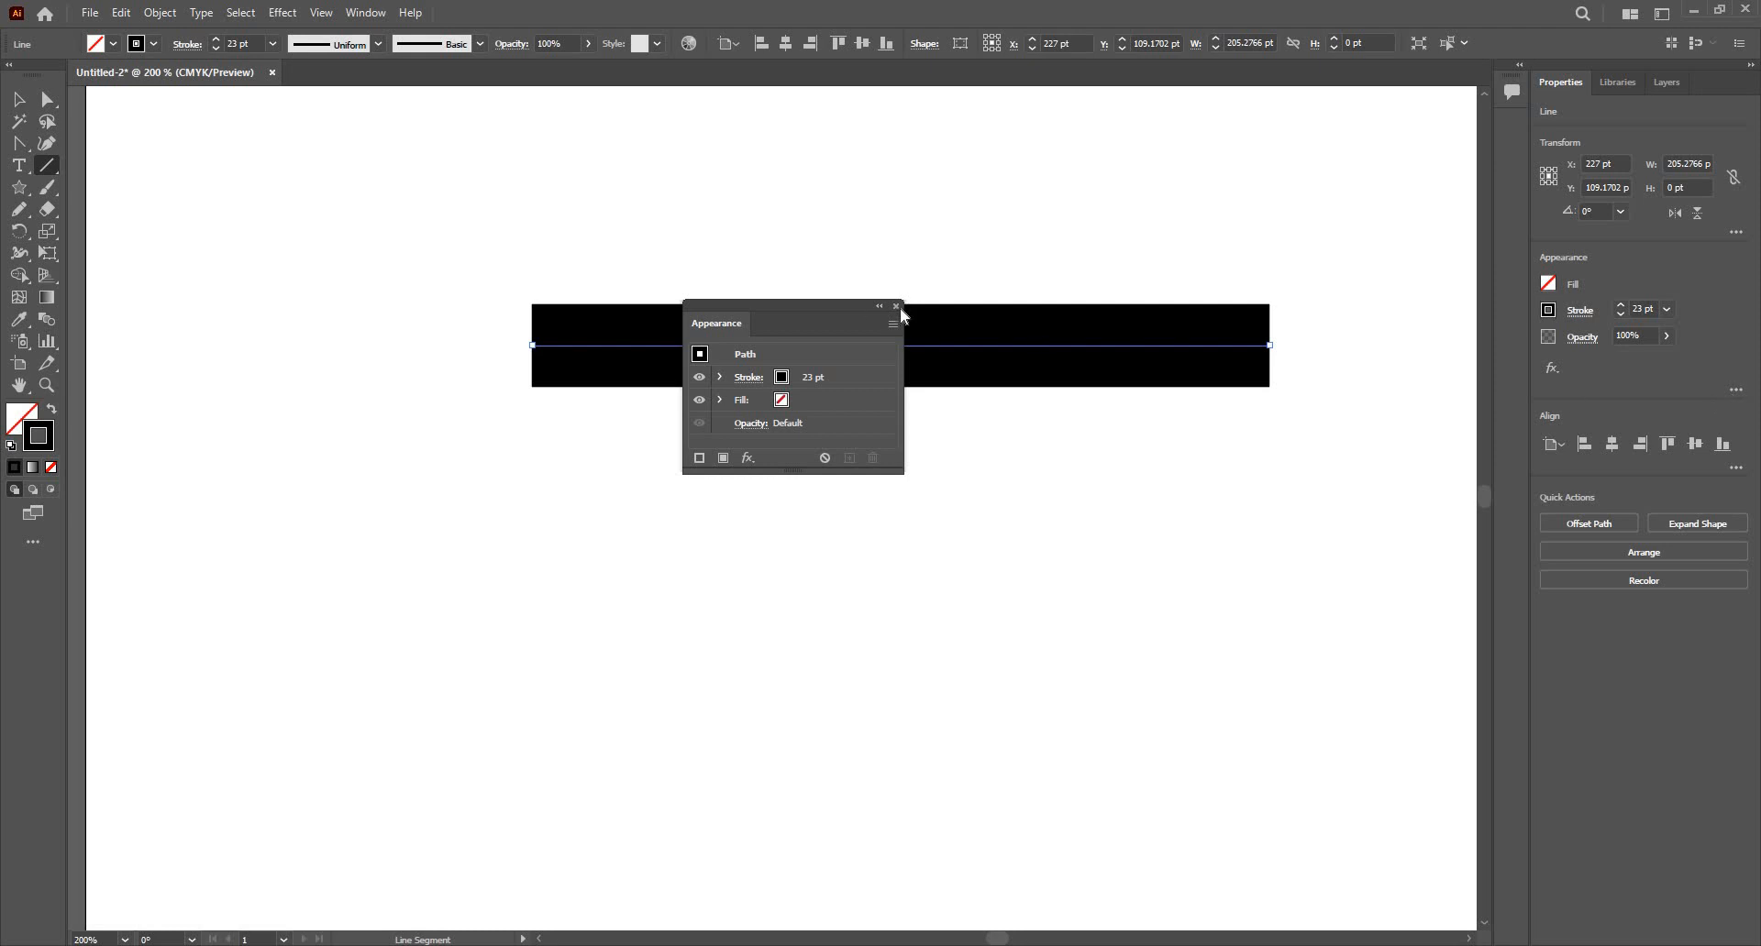
click(364, 14)
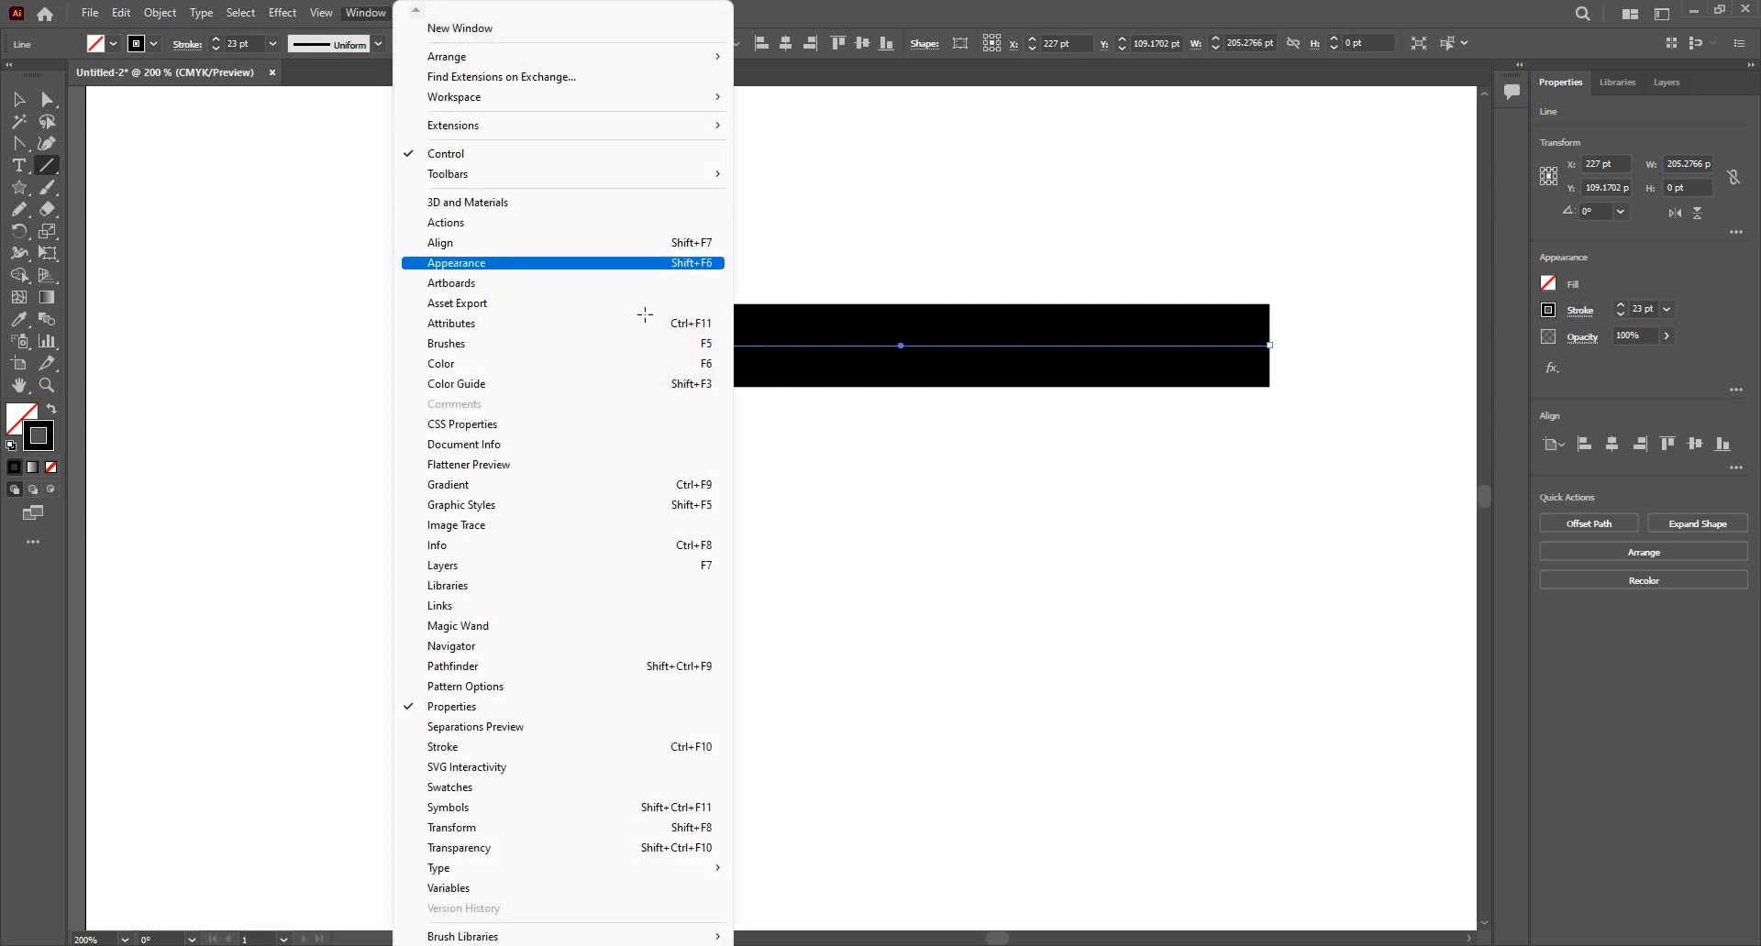
key(Return)
drag(742, 328, 1137, 213)
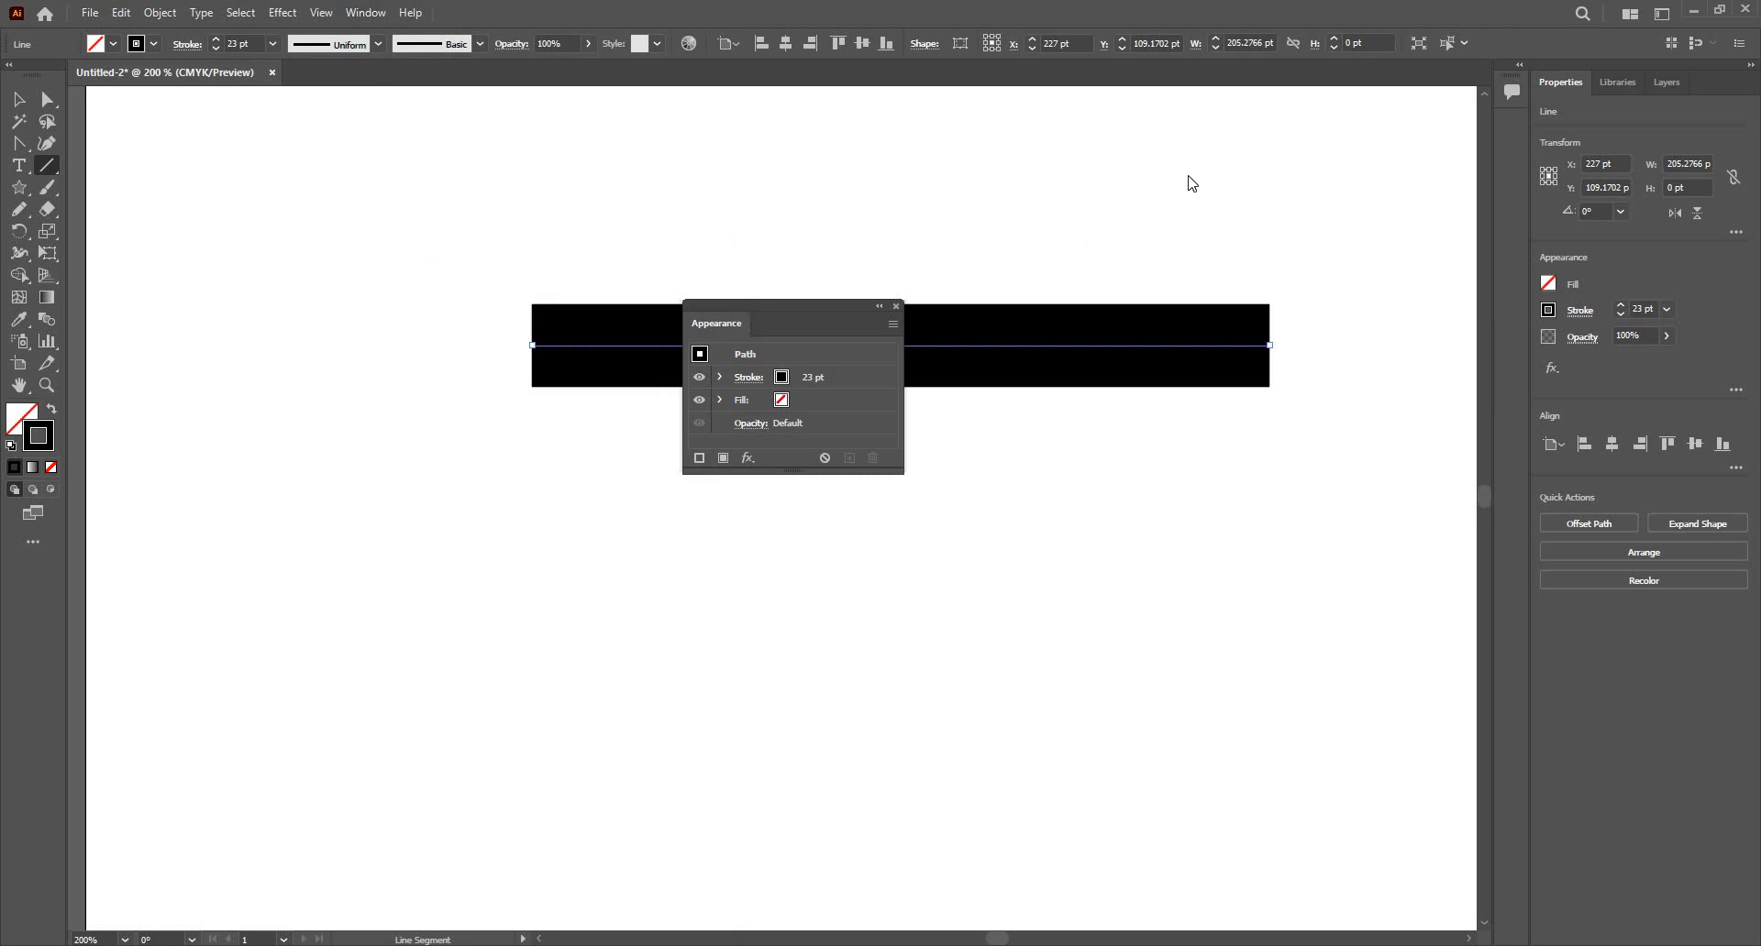
drag(1177, 357, 1389, 377)
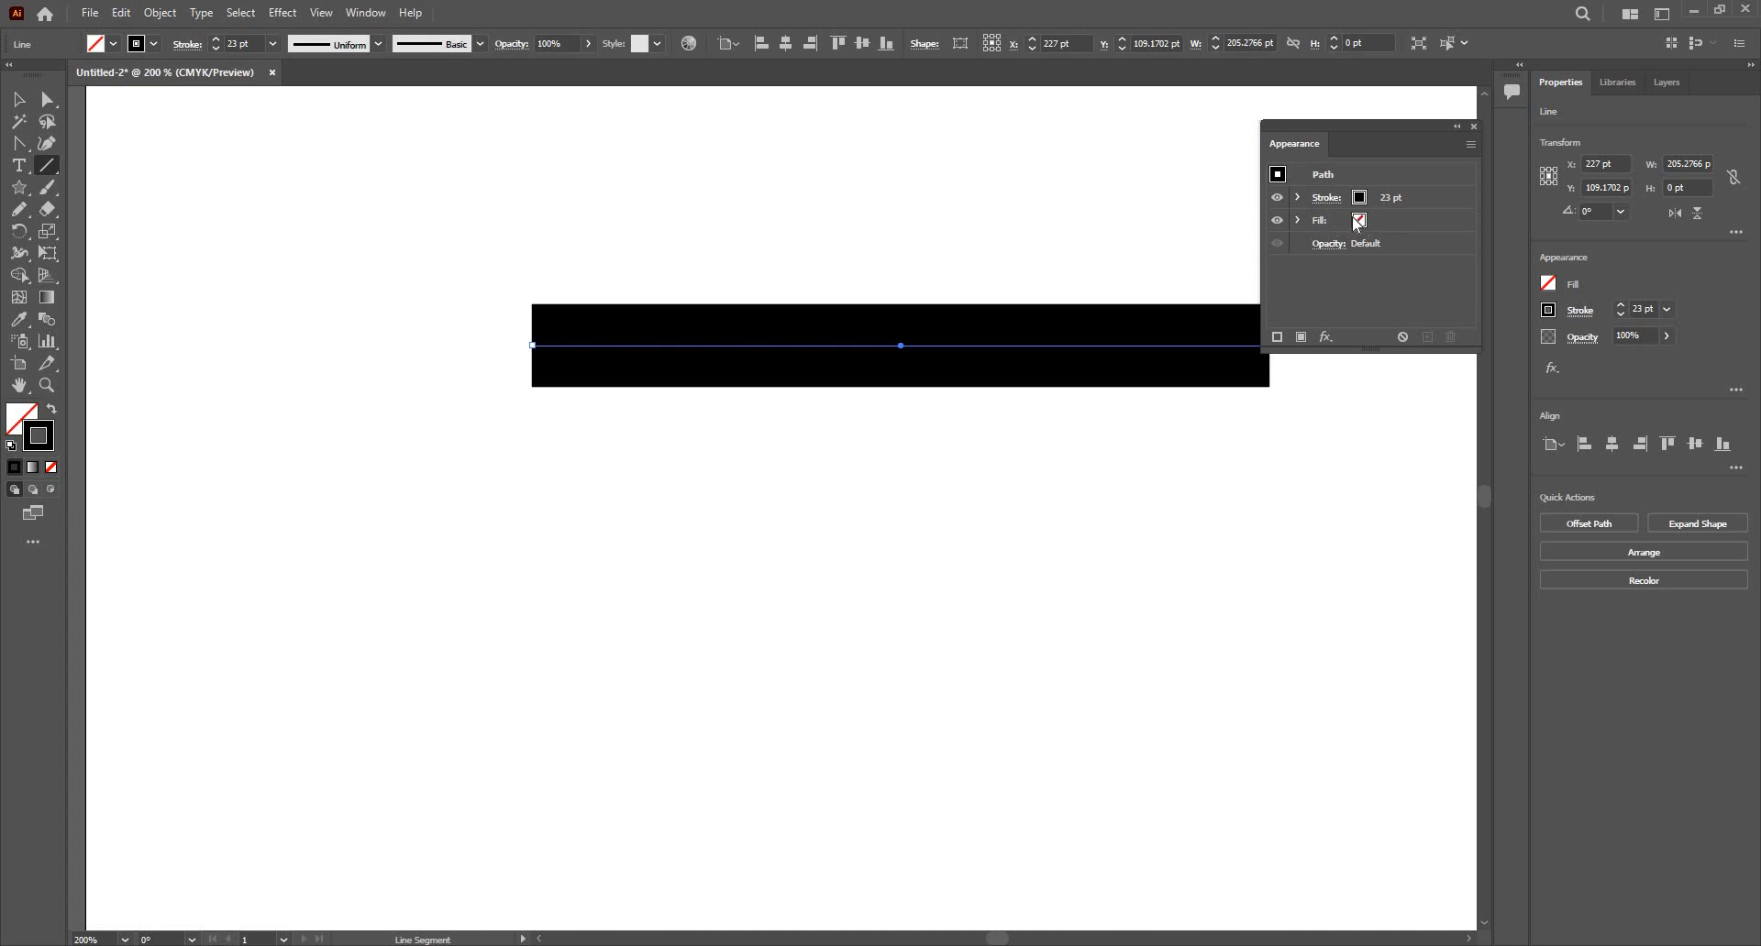
Step: Set the line's stroke weight to 24 pt and add a second stroke on top of it
click(1337, 208)
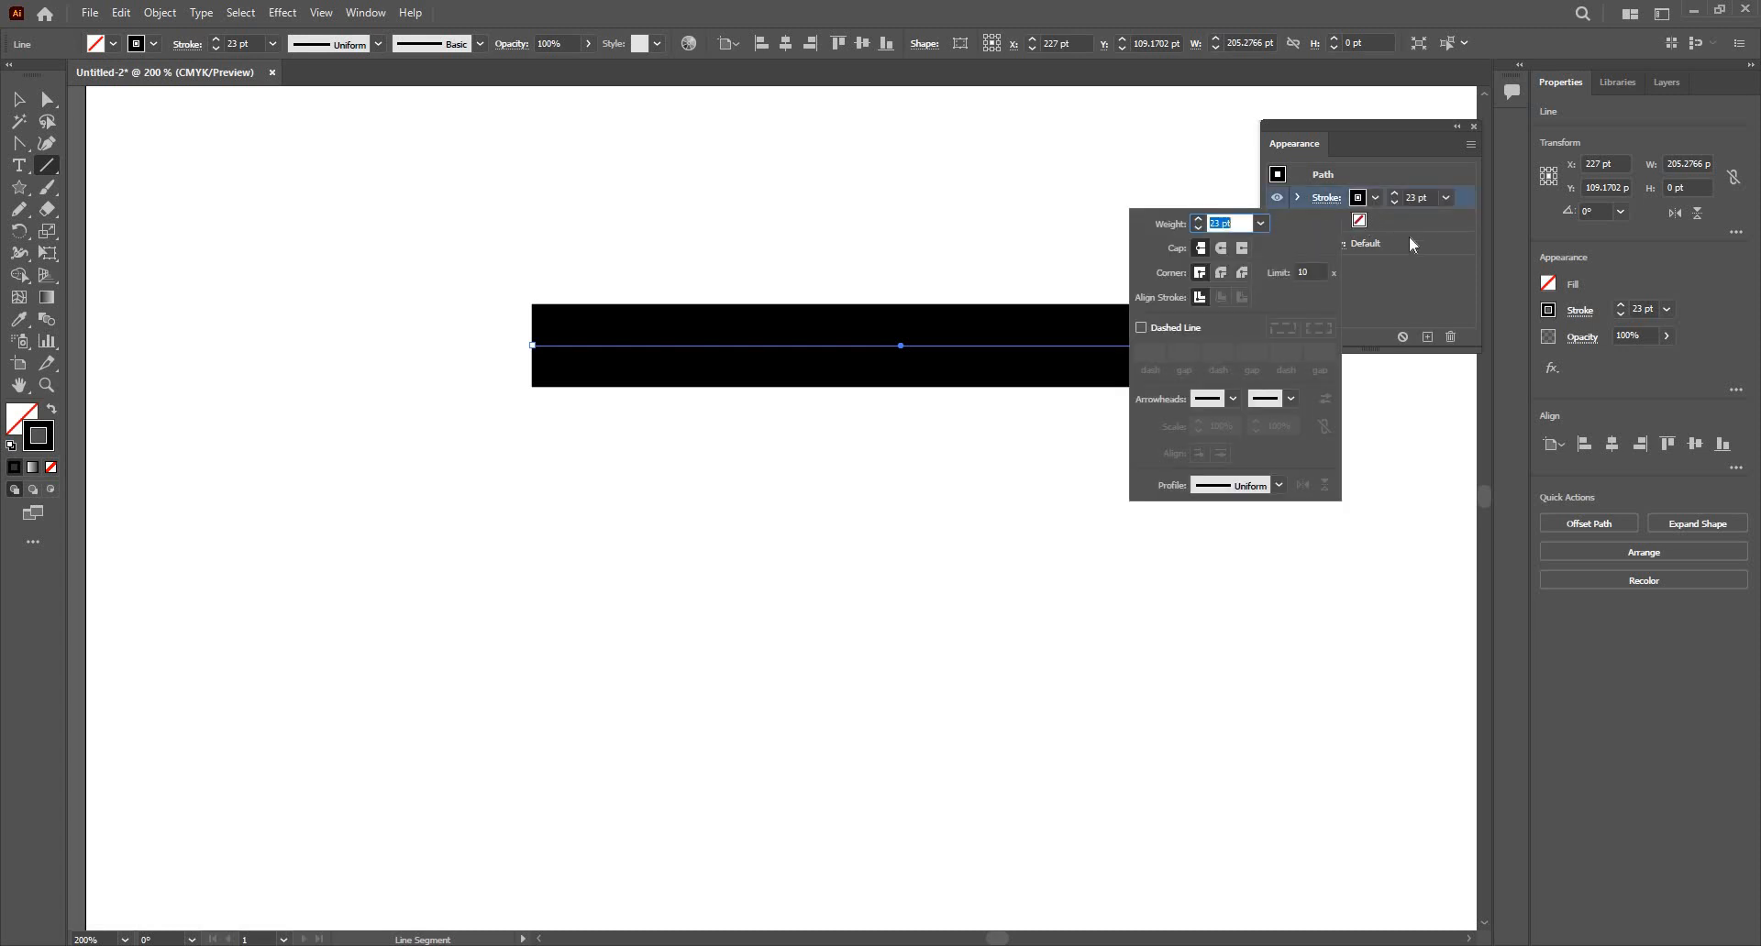
click(1395, 195)
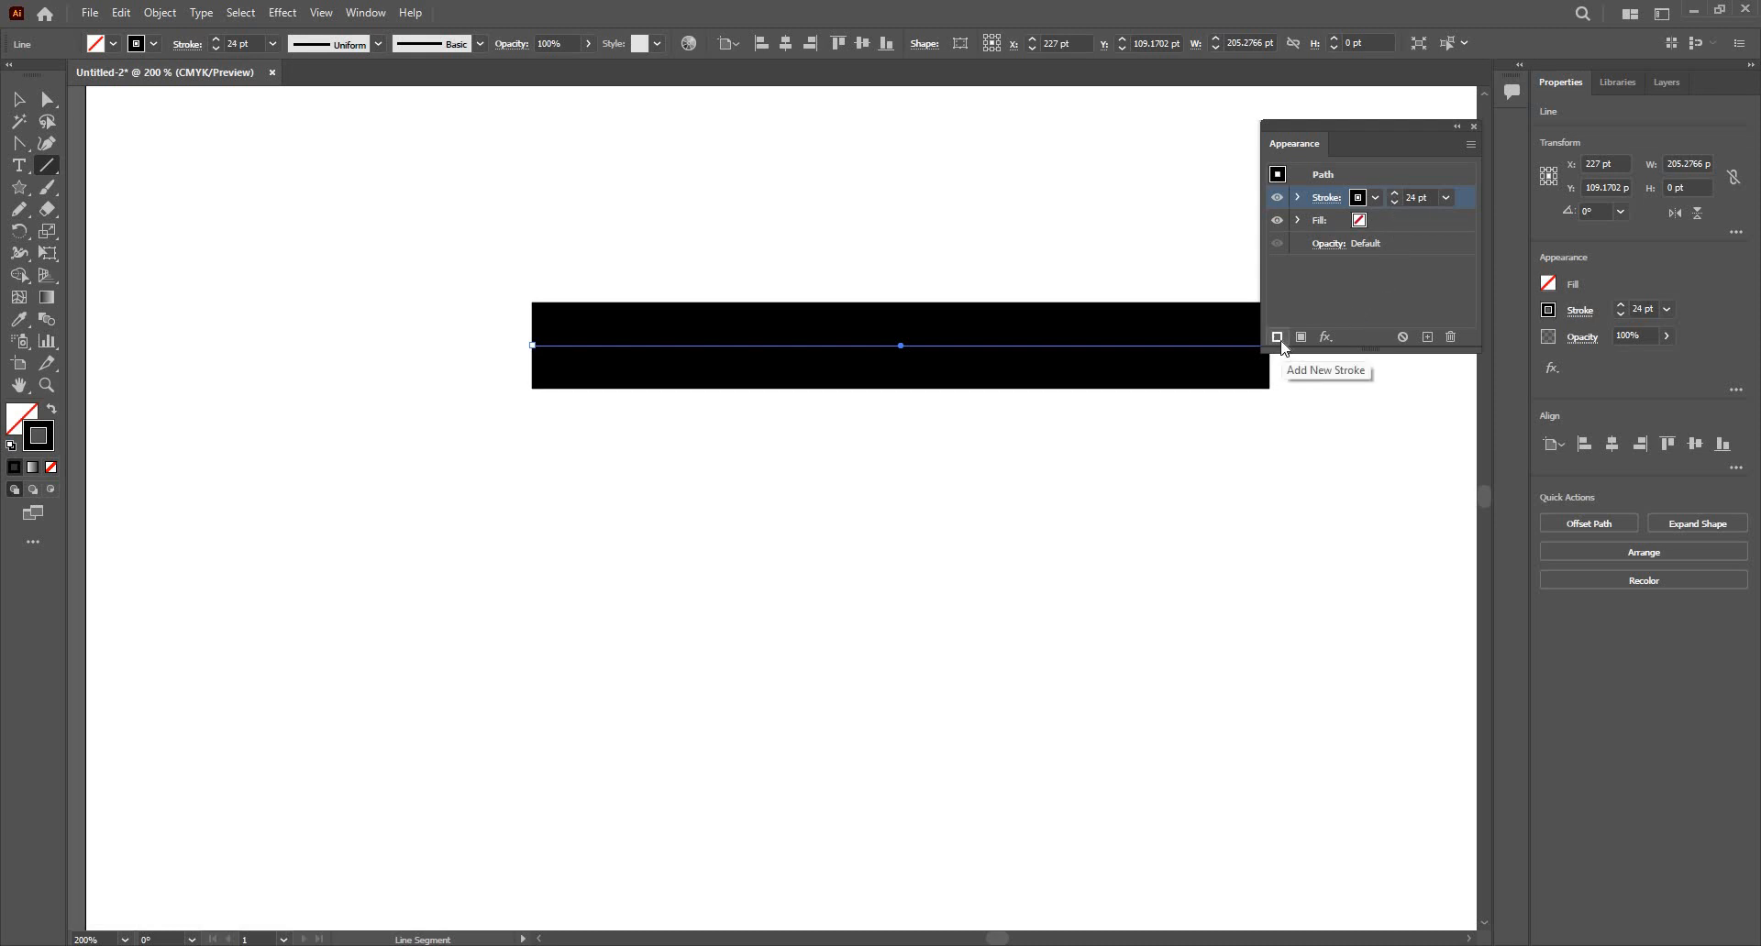
click(1277, 337)
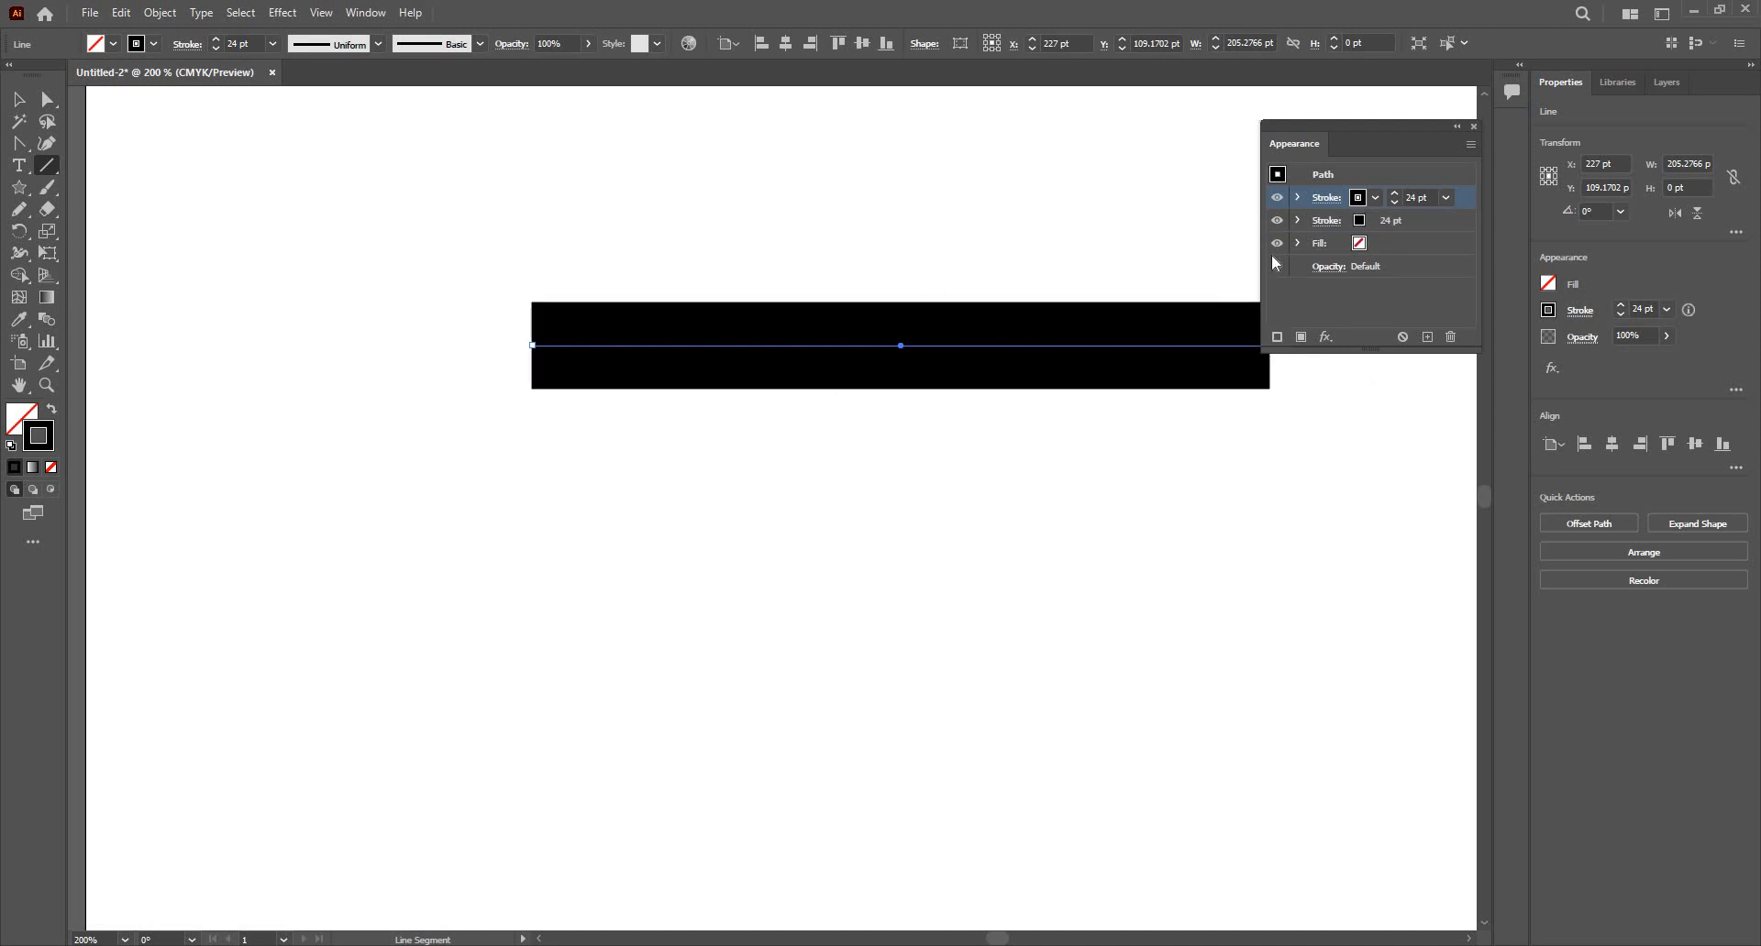
Step: Colour the line's upper stroke with the lightest gray swatch and reduce its weight to 20 pt
click(1375, 199)
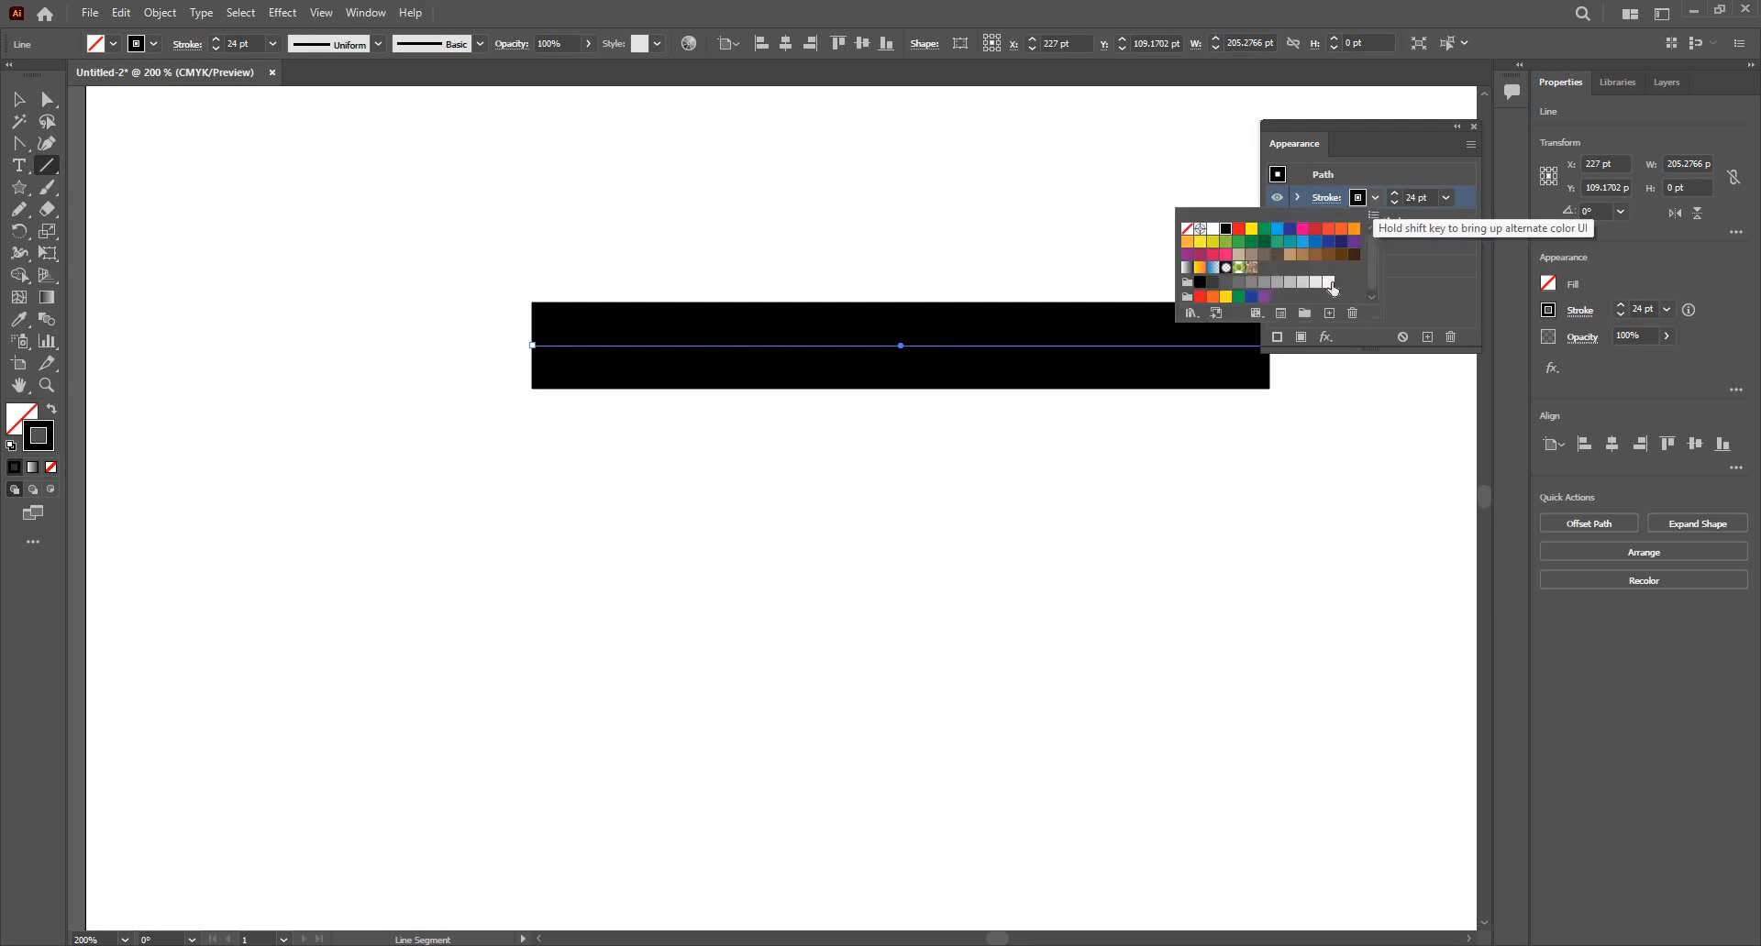
click(1328, 282)
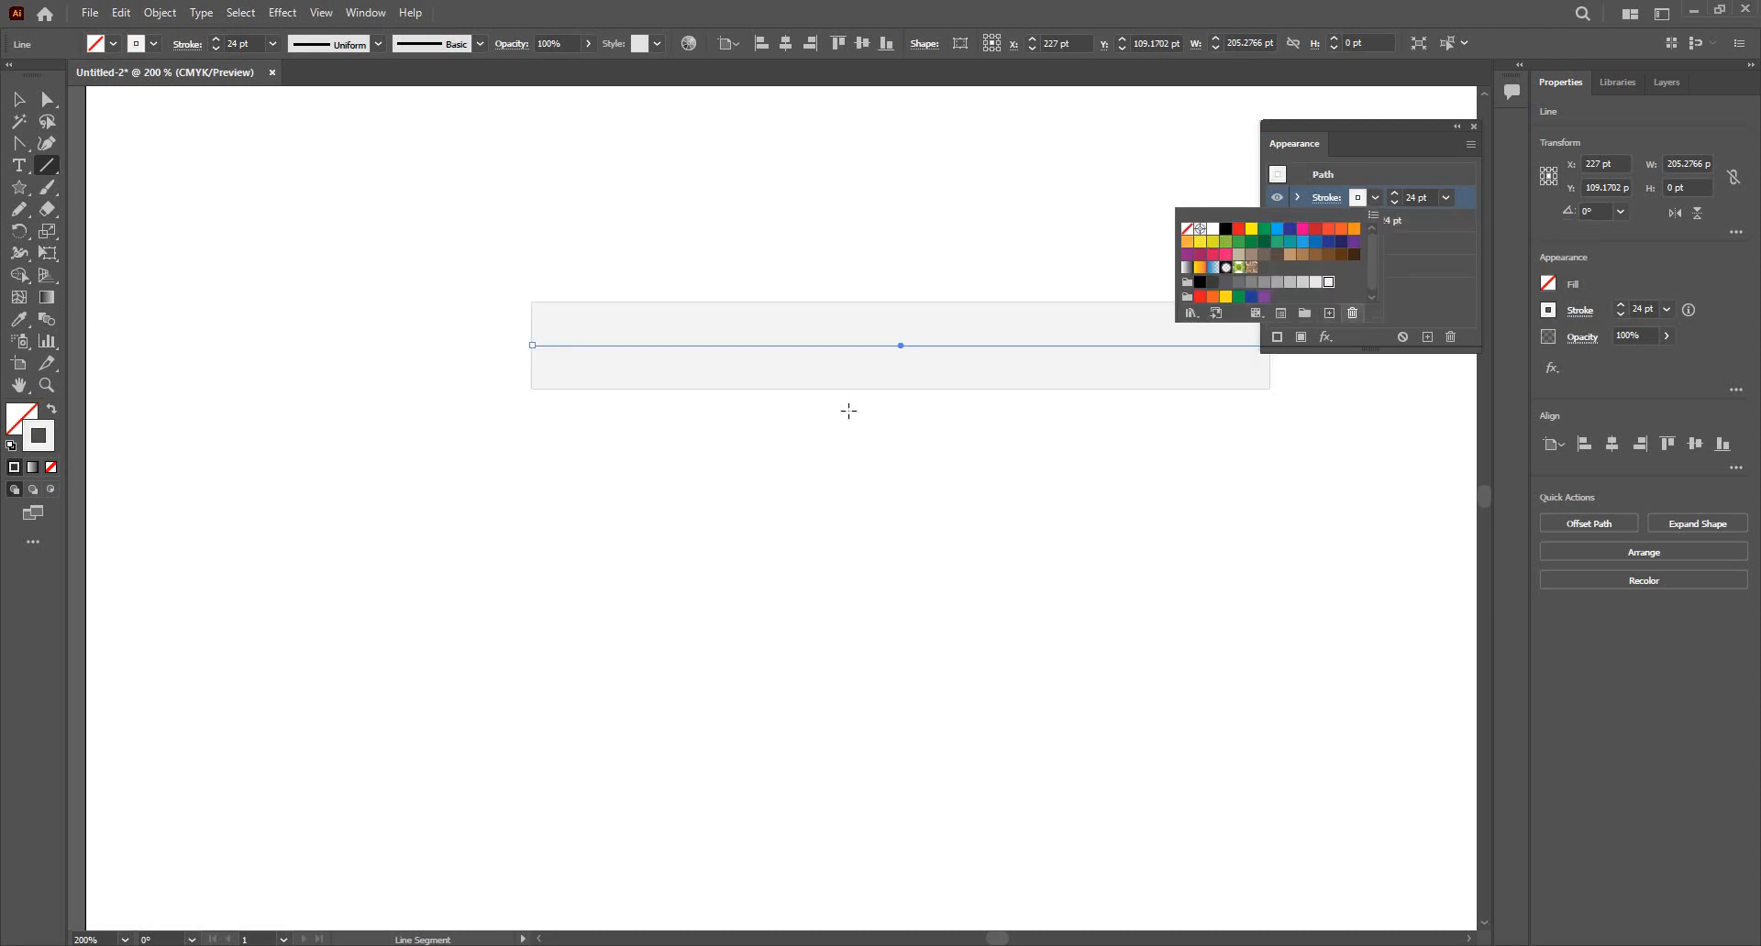
click(627, 356)
scroll(647, 341, up, 1)
scroll(475, 344, down, 1)
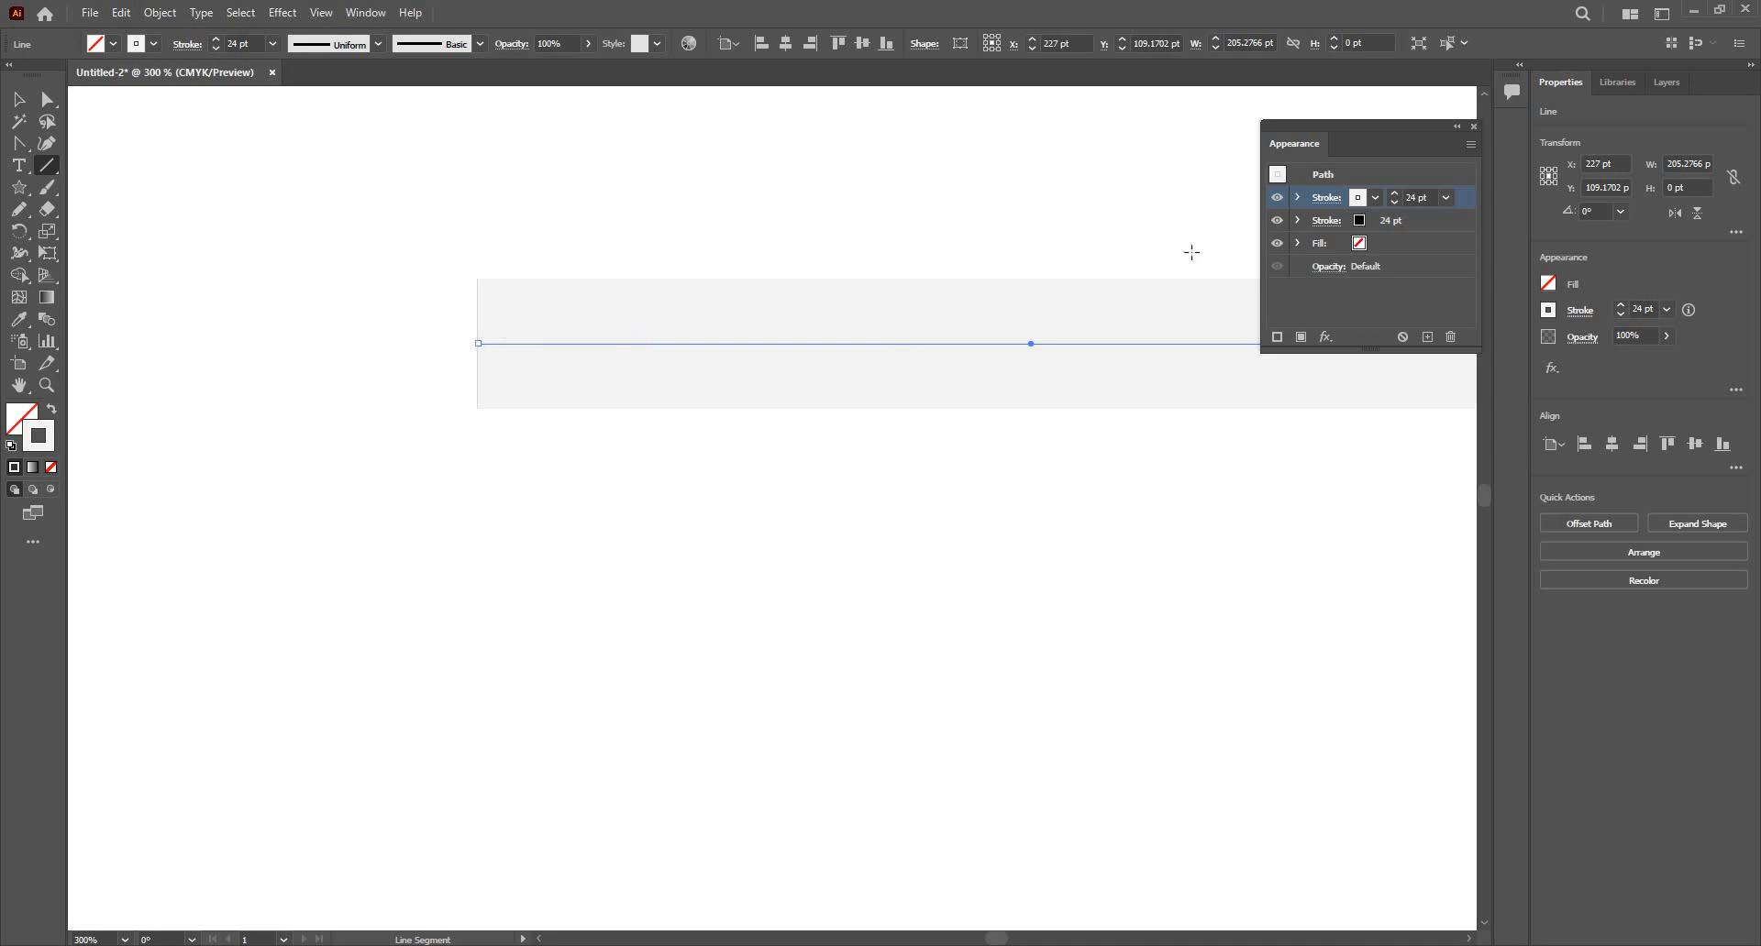
click(1394, 203)
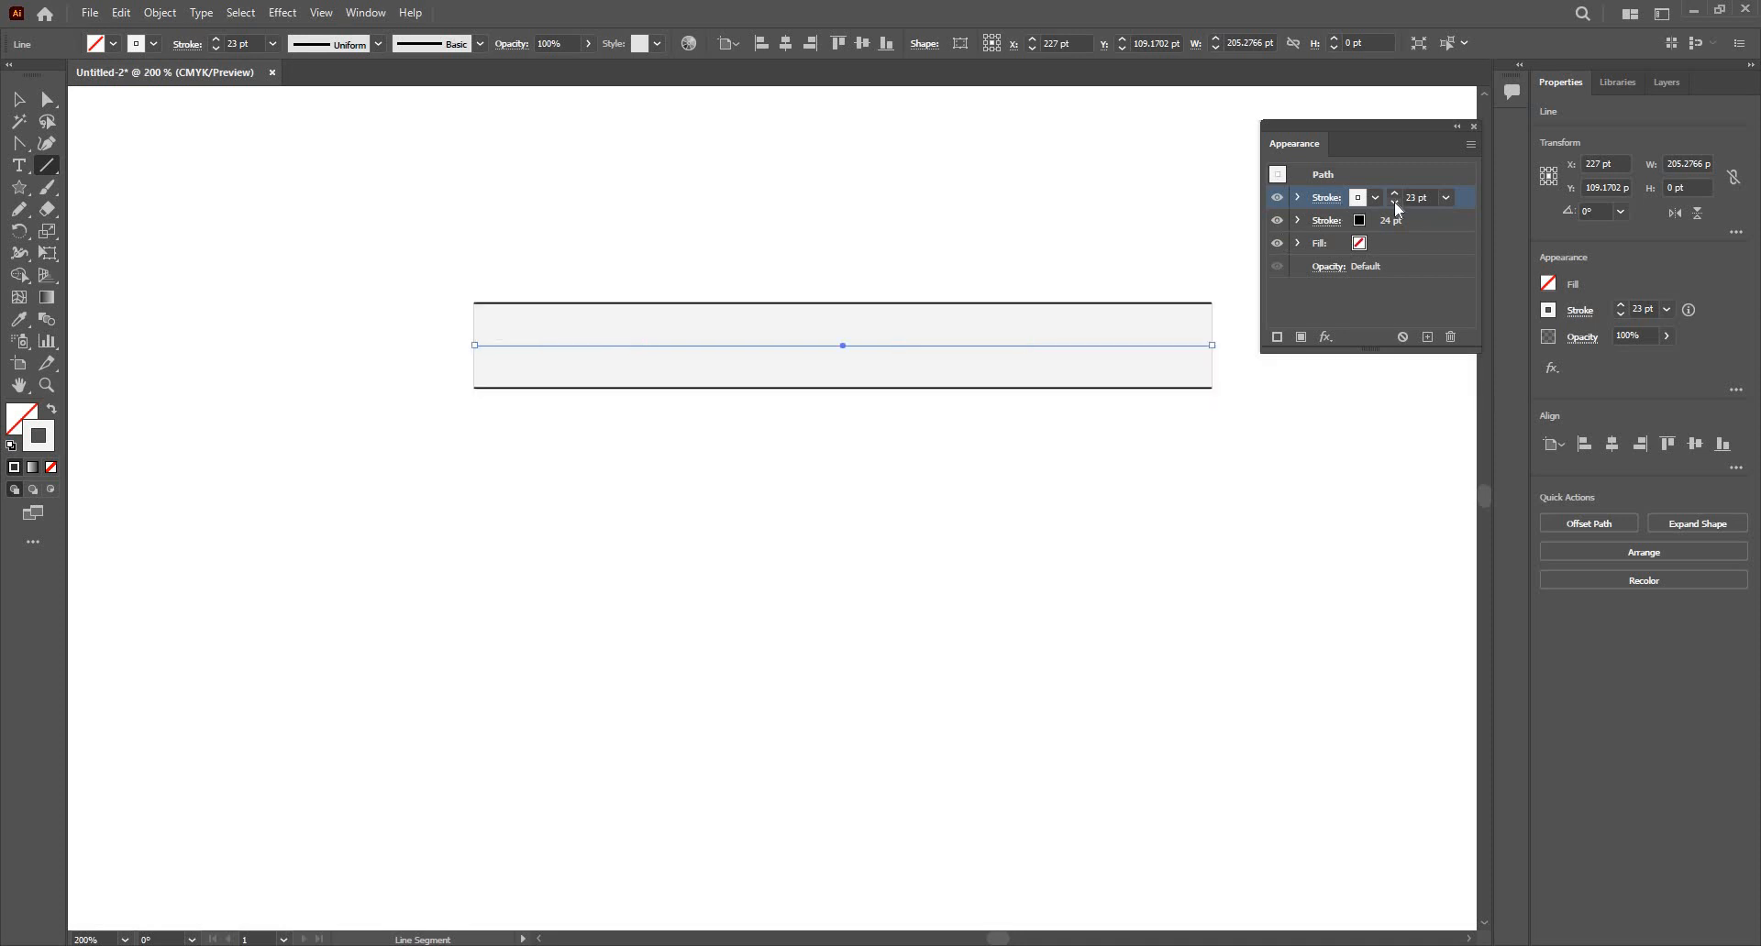
click(1394, 202)
click(1394, 203)
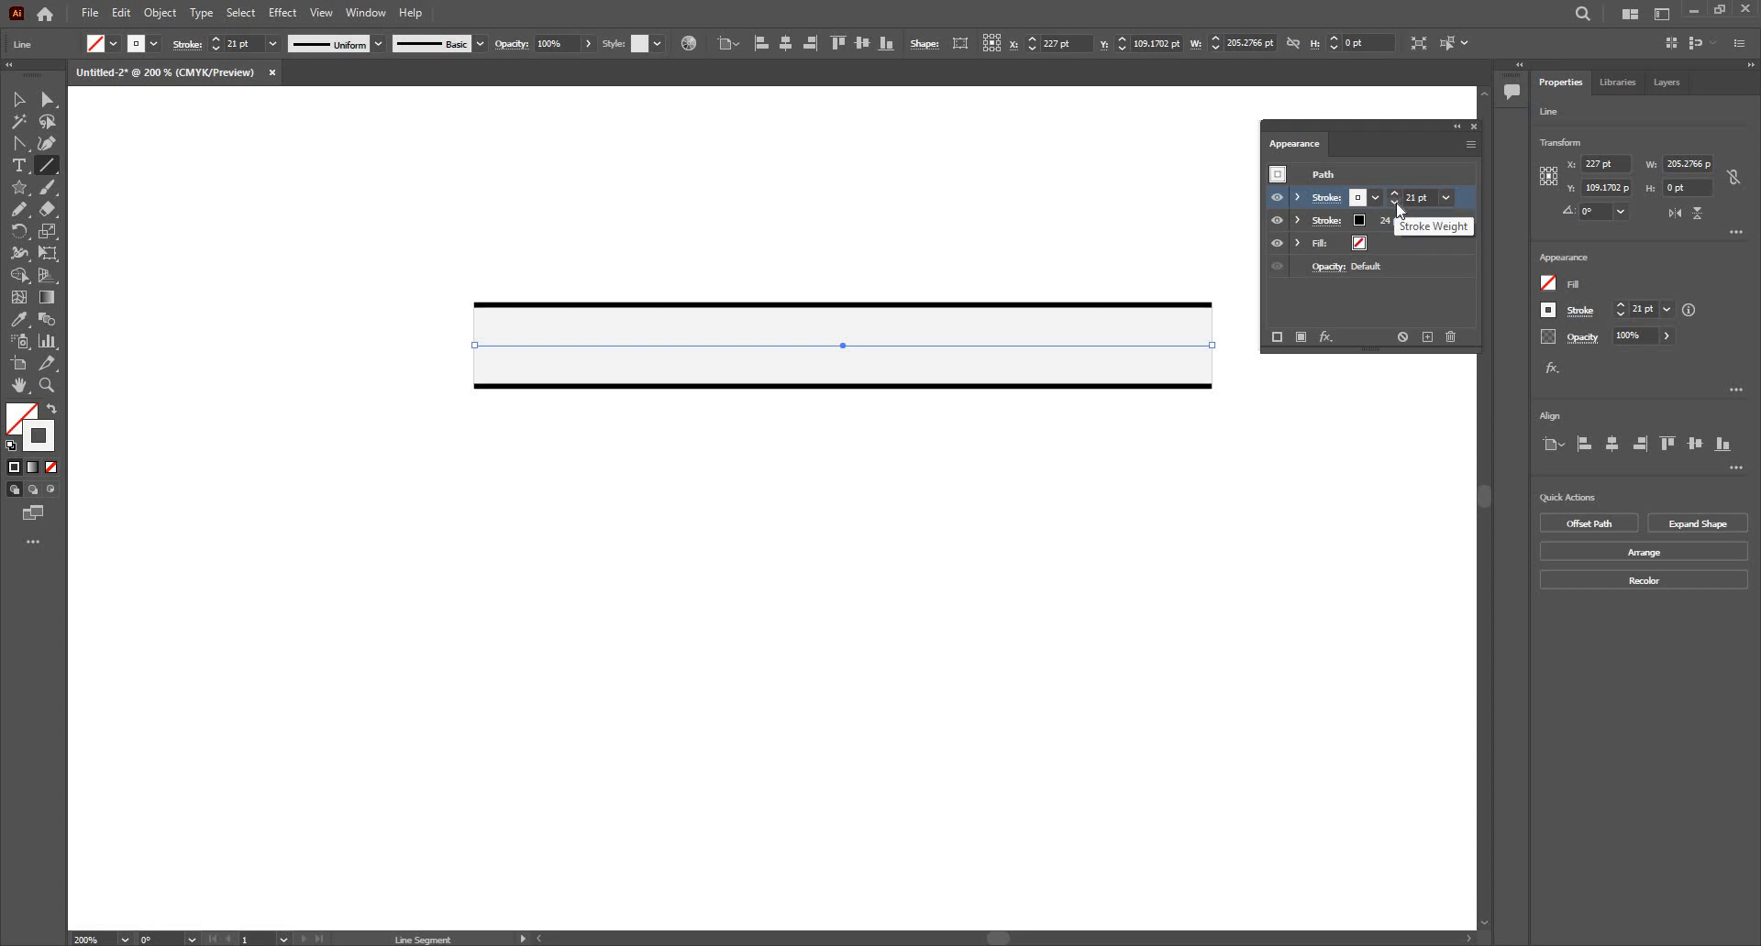
click(1395, 206)
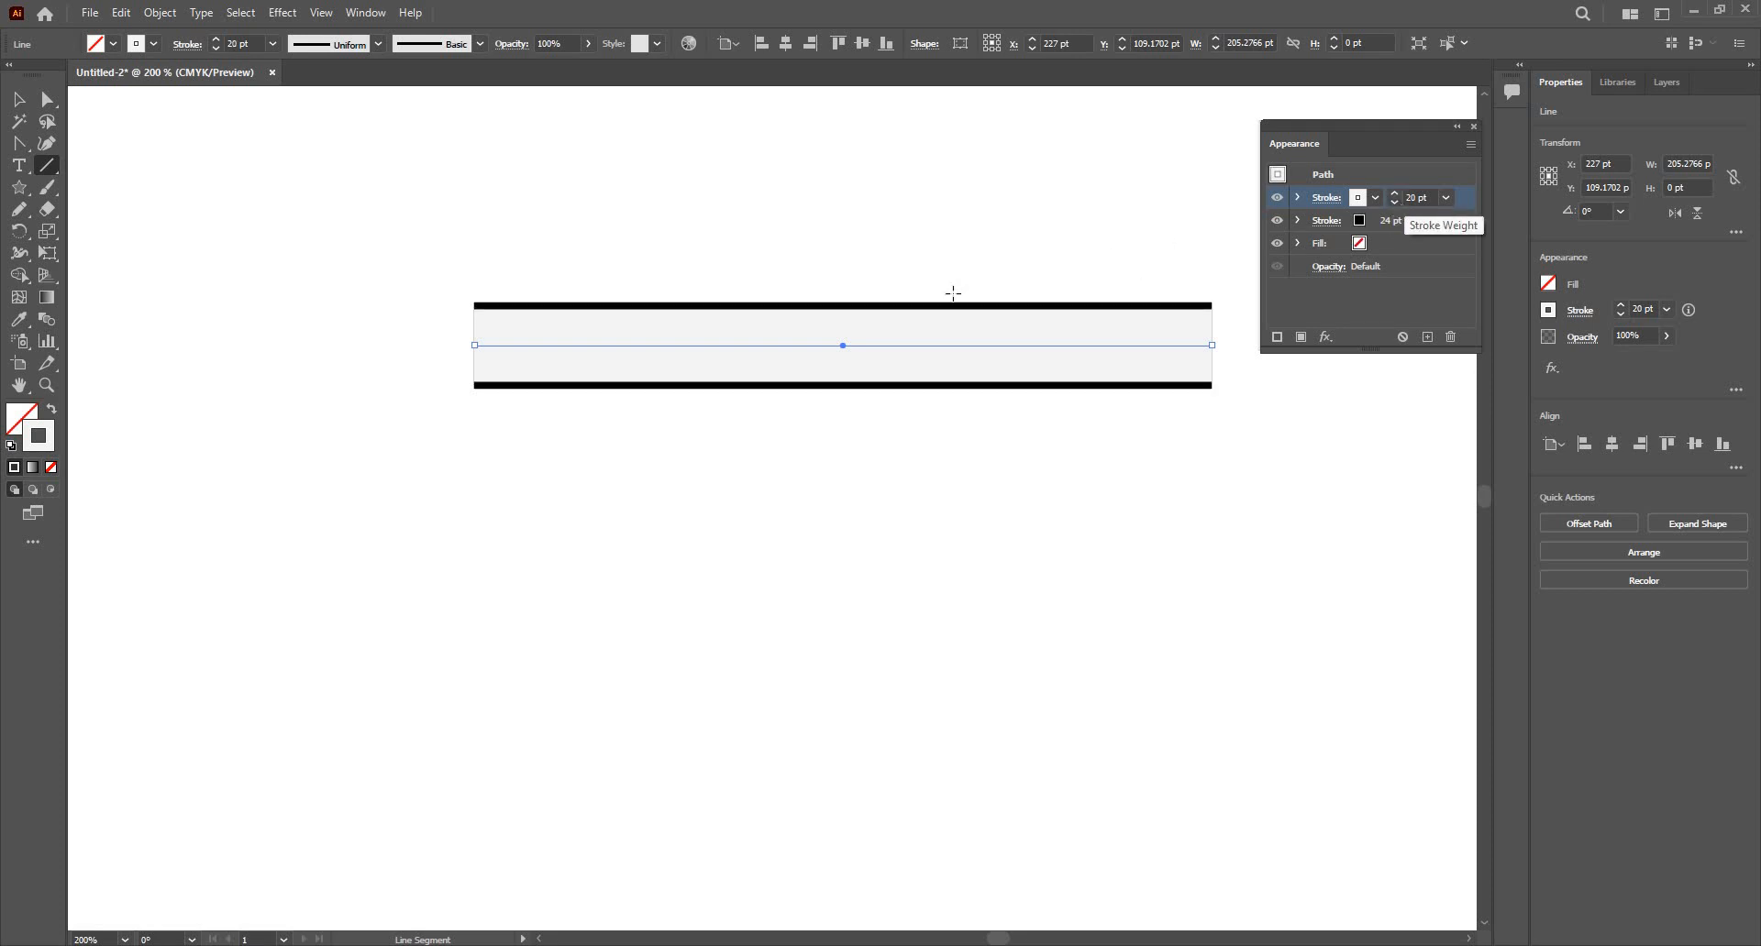
Step: Add a third stroke on top of the gray one and colour it black
click(1278, 337)
click(1373, 198)
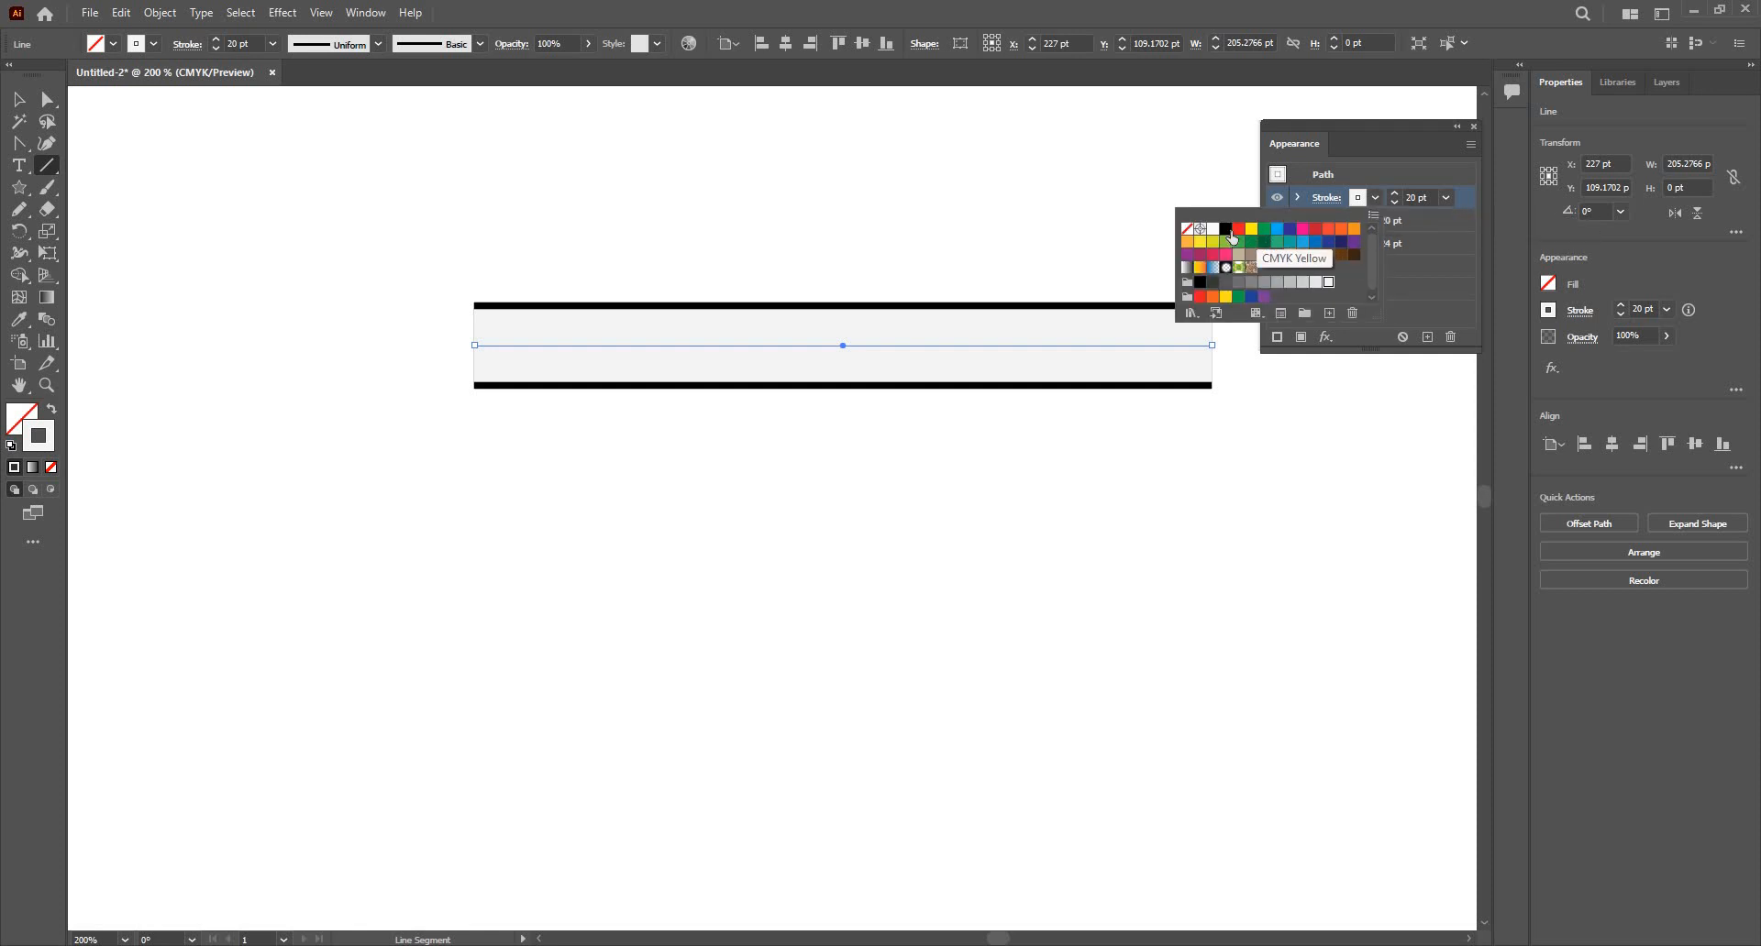
click(1225, 228)
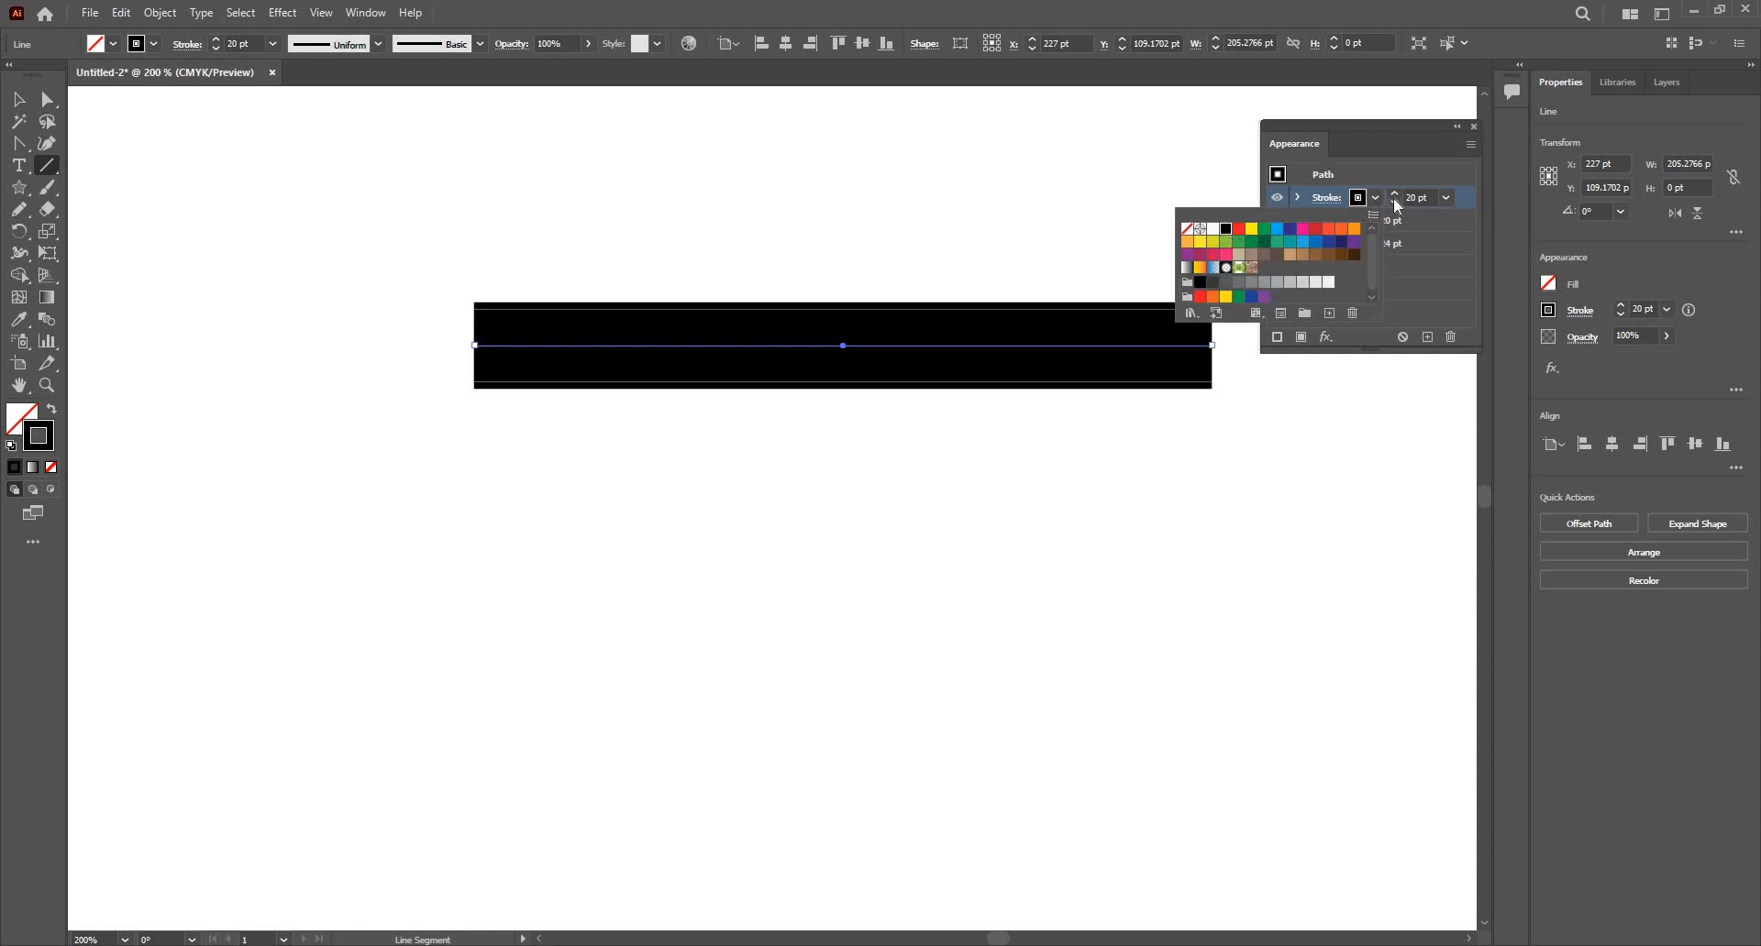
Step: Reduce the topmost black stroke's weight to 2 pt to make a thin centre line
click(1396, 203)
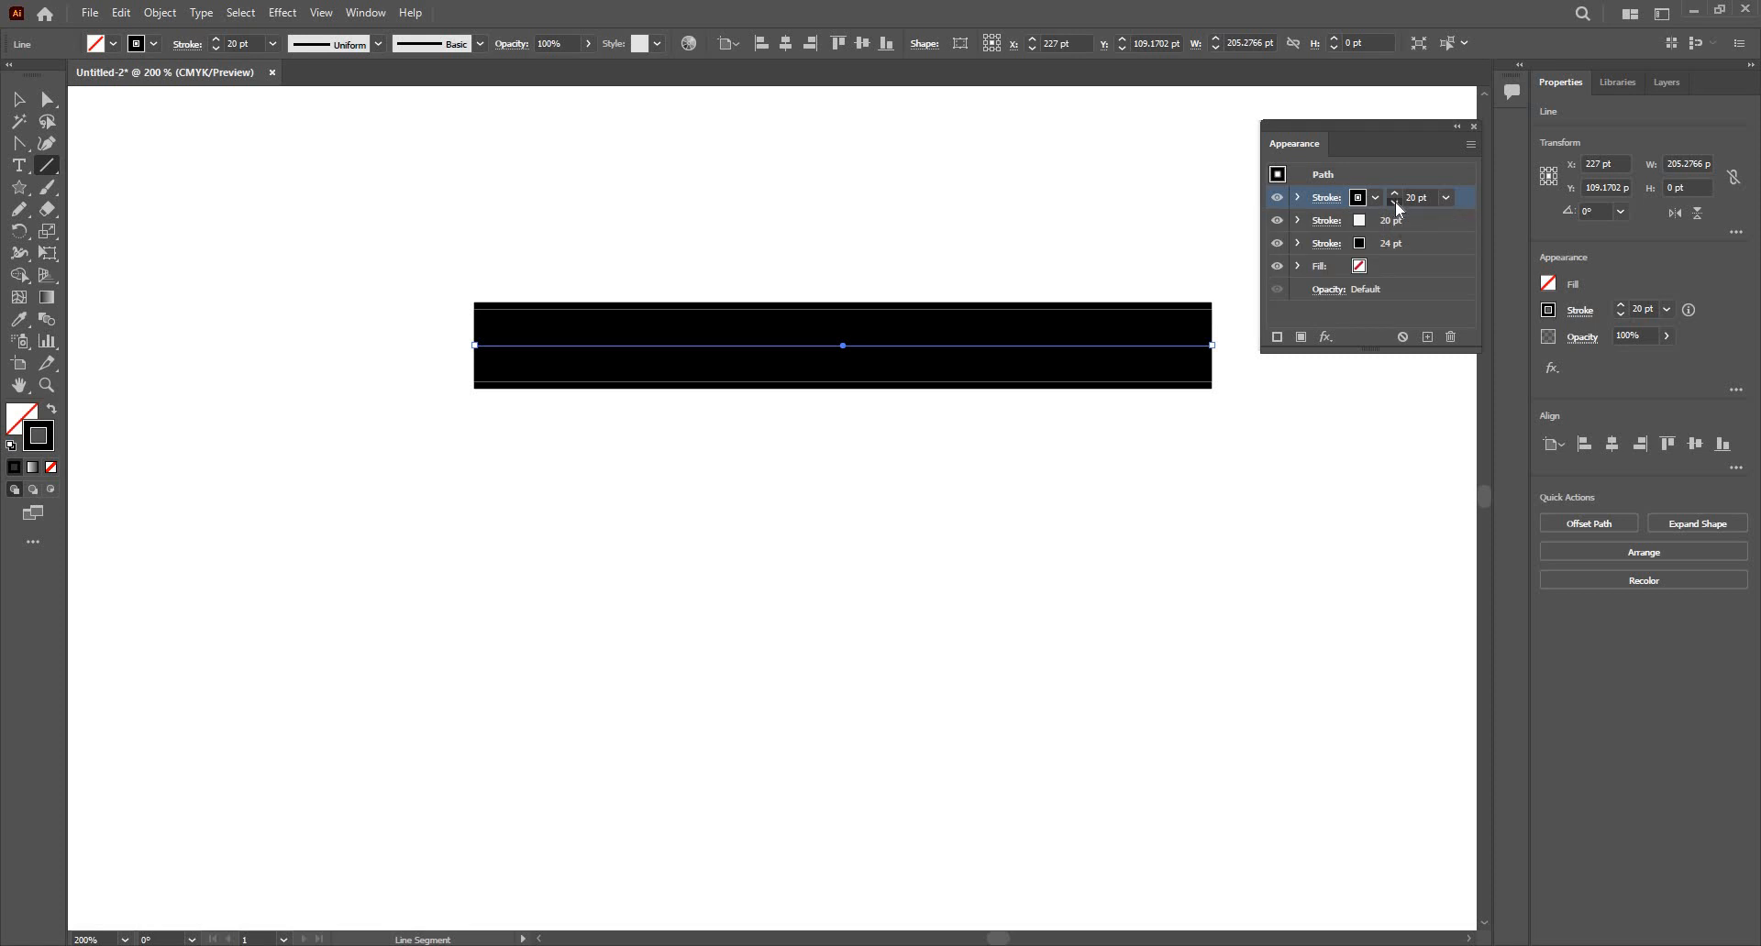
click(1395, 202)
click(1394, 201)
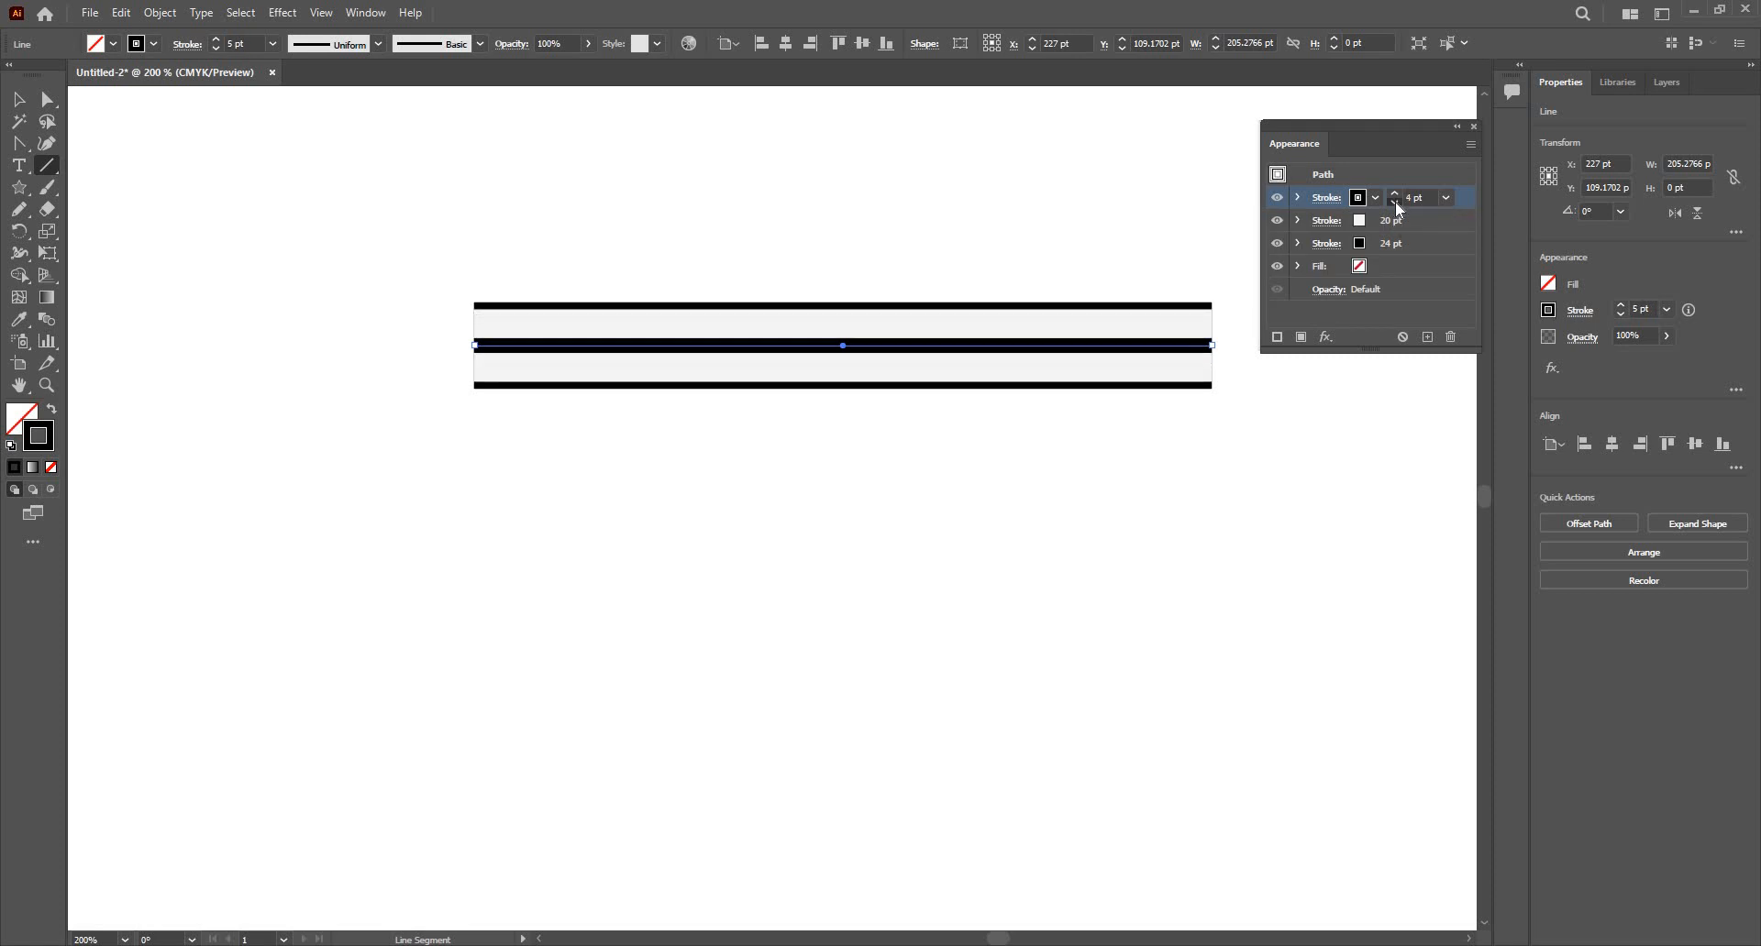
click(1395, 201)
click(1395, 201)
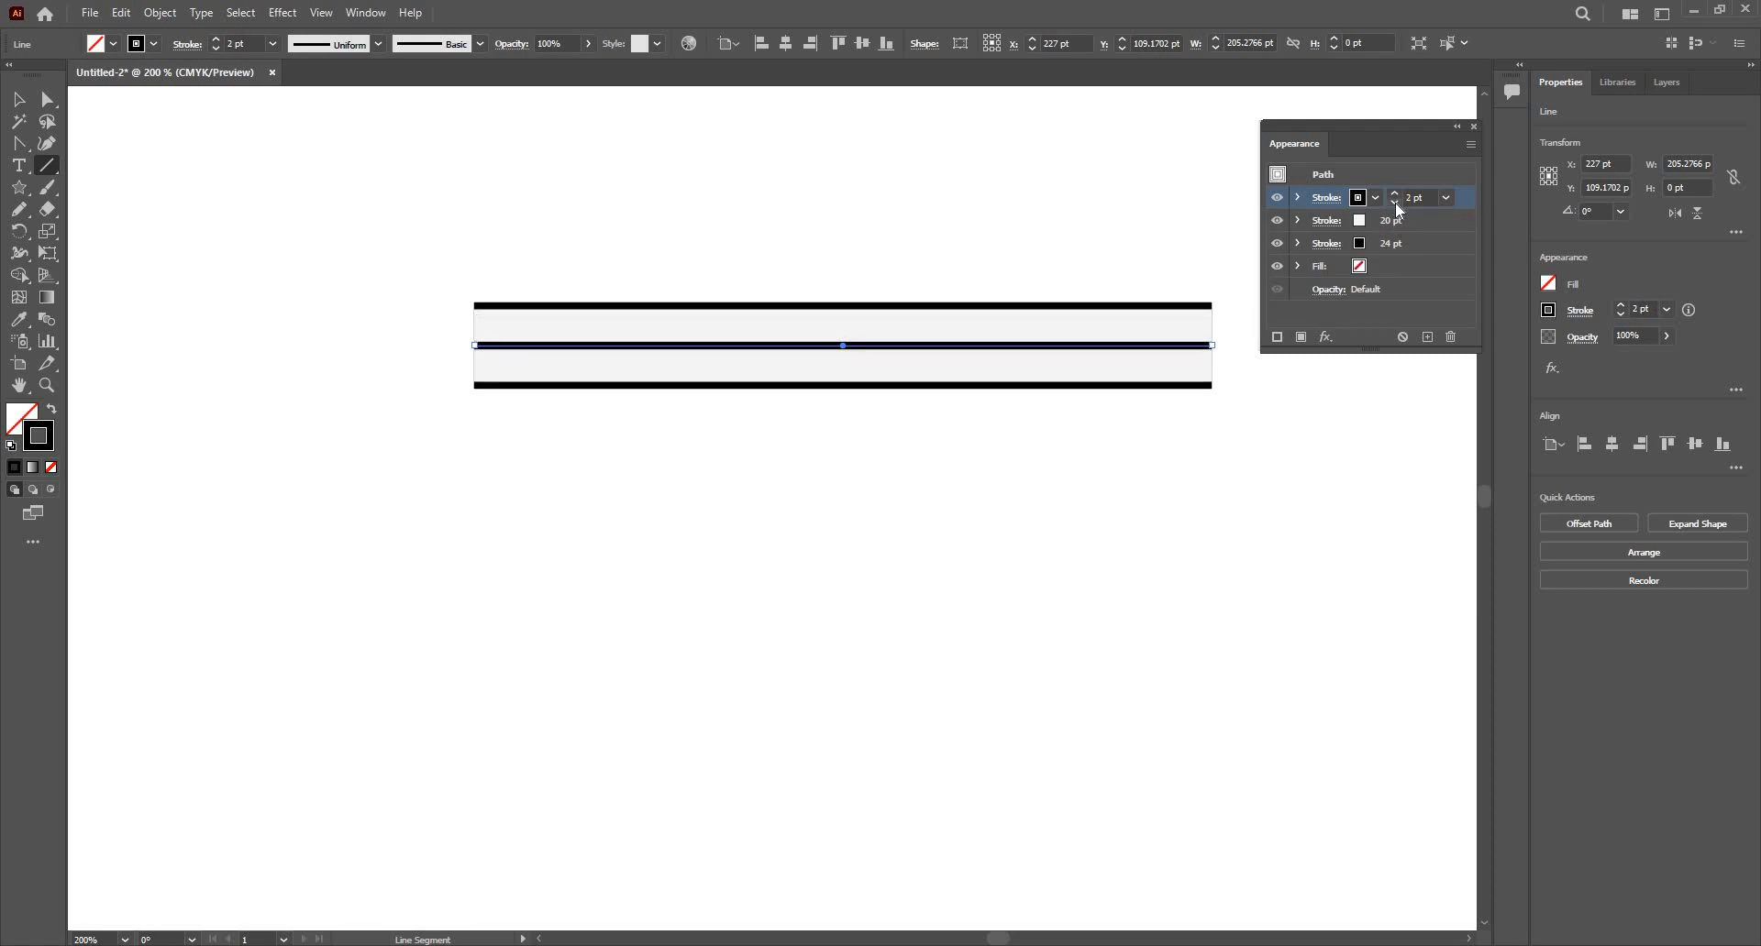
Step: Make the thin centre stroke a dashed line and clear every dash and gap value after the first dash
click(1326, 198)
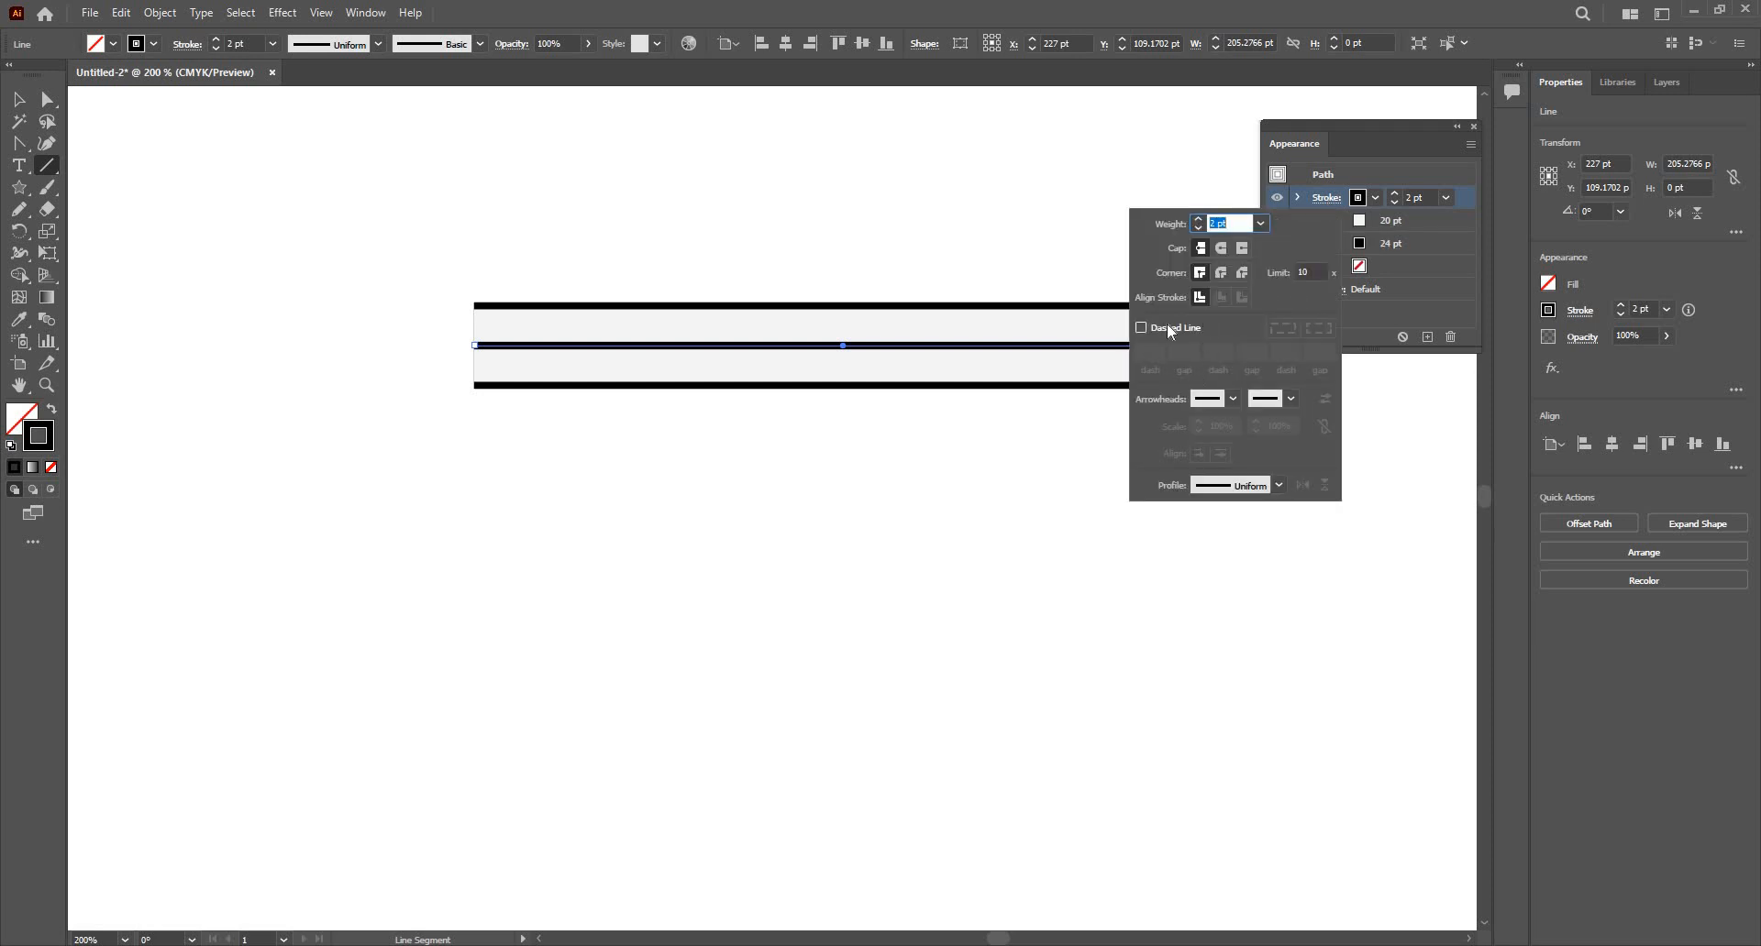
click(1167, 327)
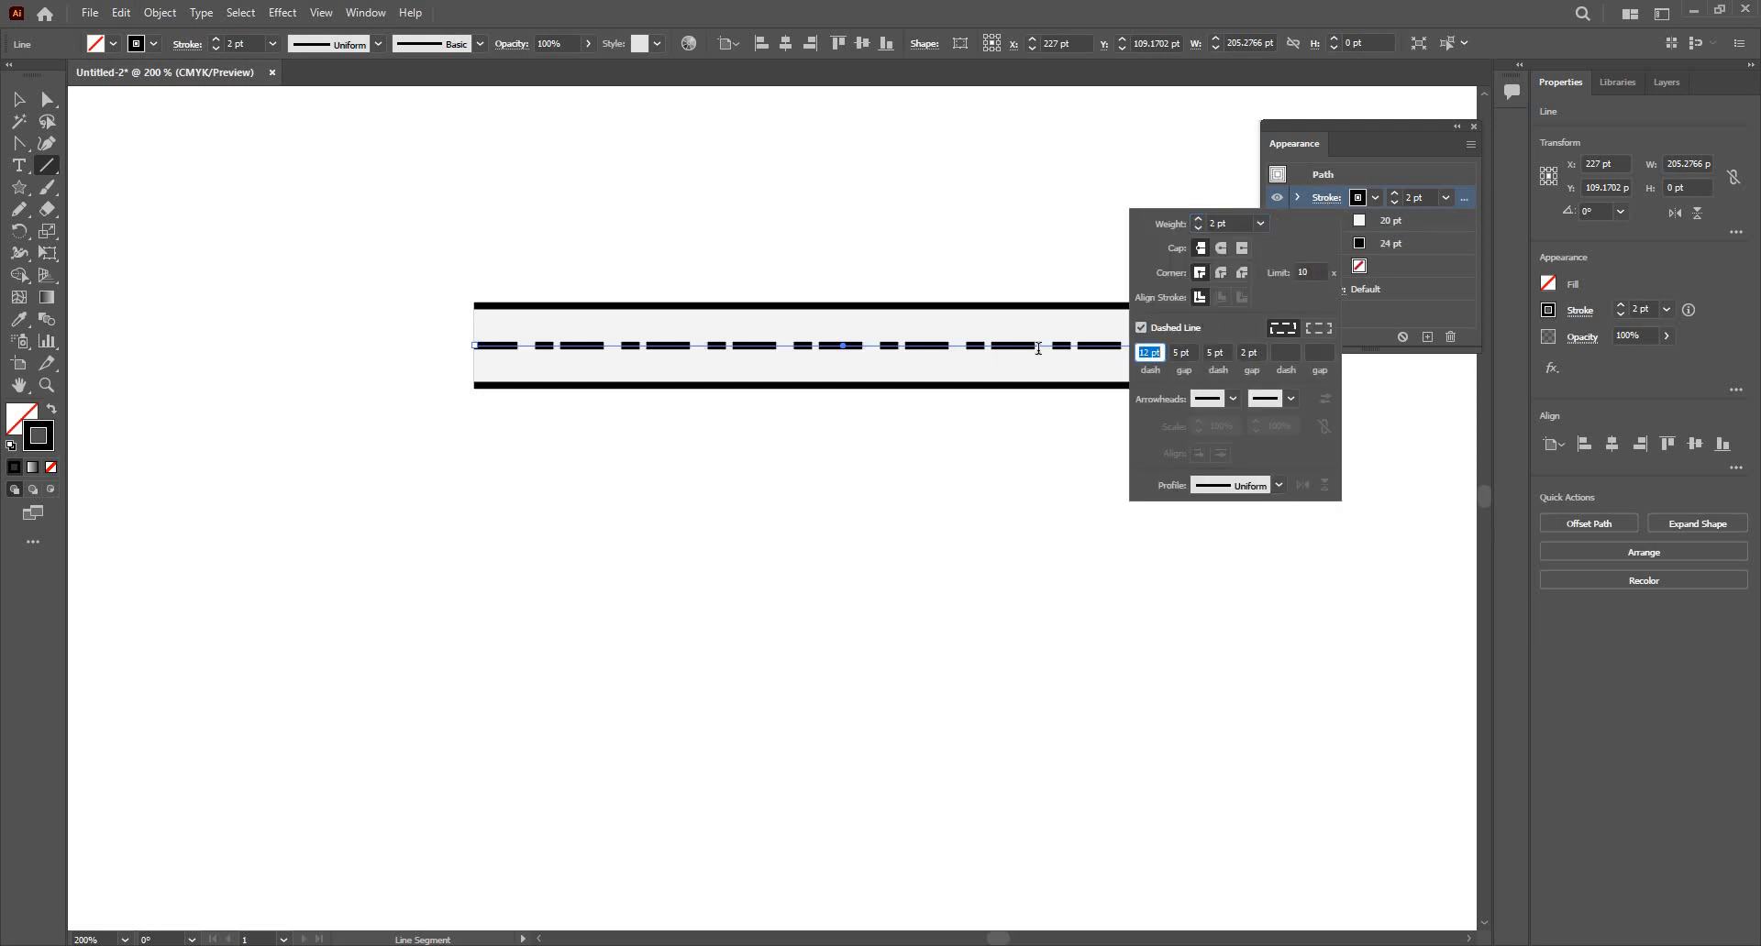
key(Tab)
key(Tab)
key(Tab)
key(BackSpace)
key(shift+Tab)
key(BackSpace)
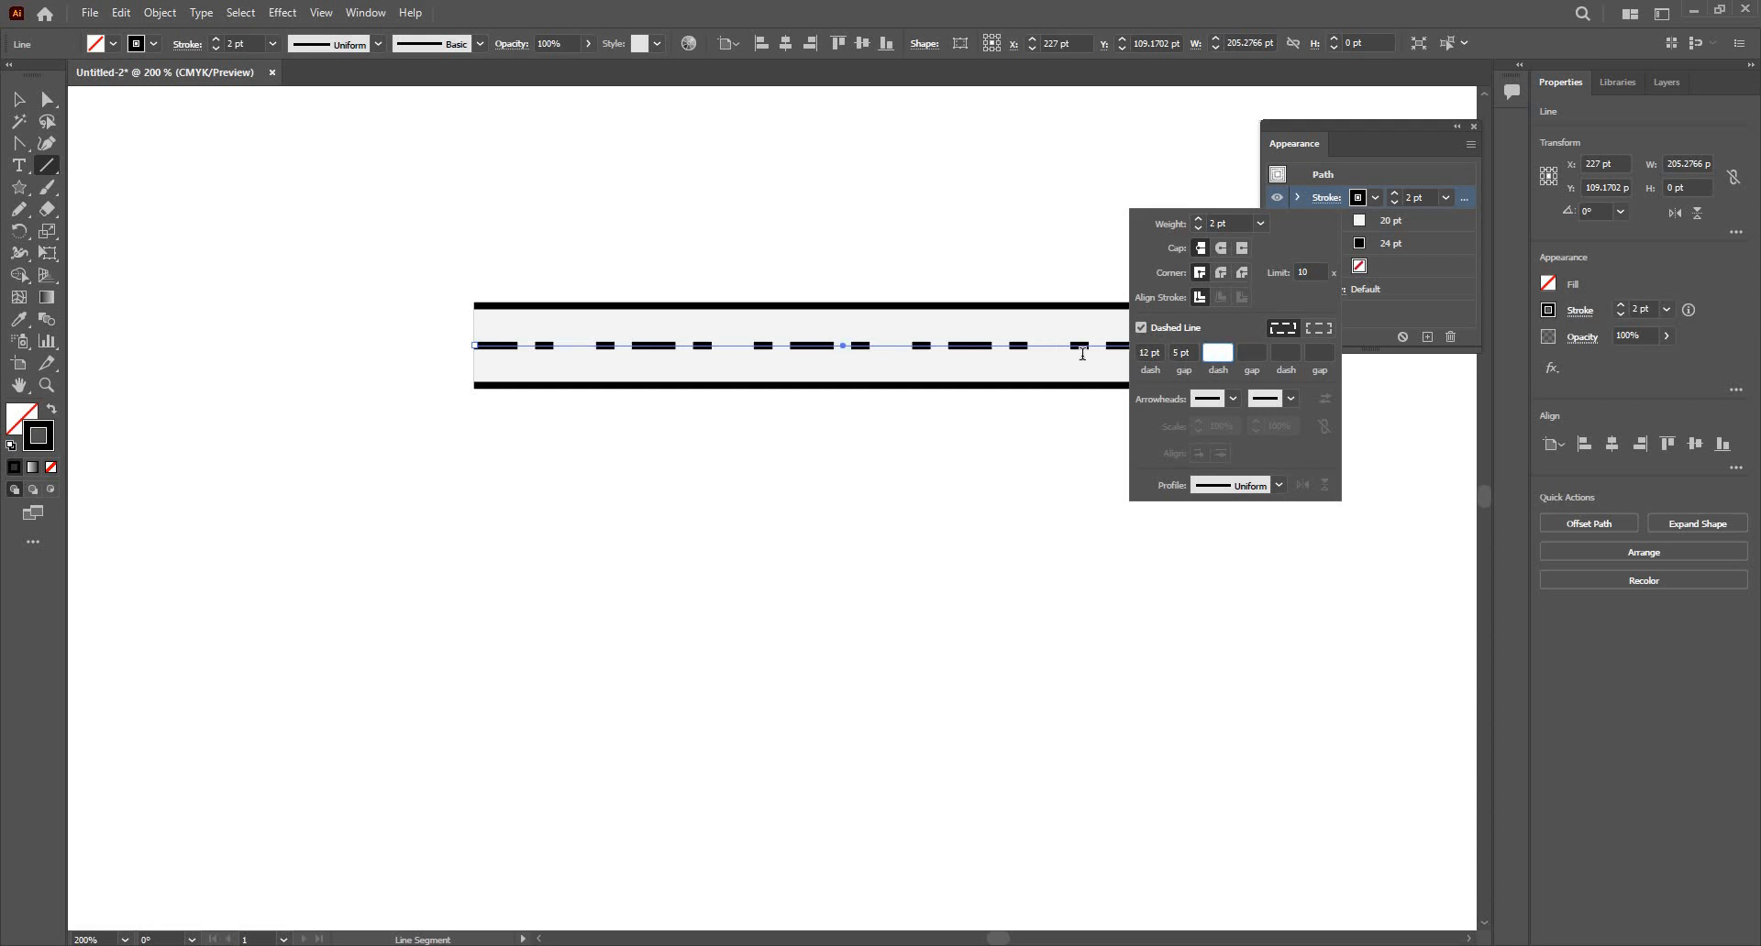
key(shift+Tab)
key(BackSpace)
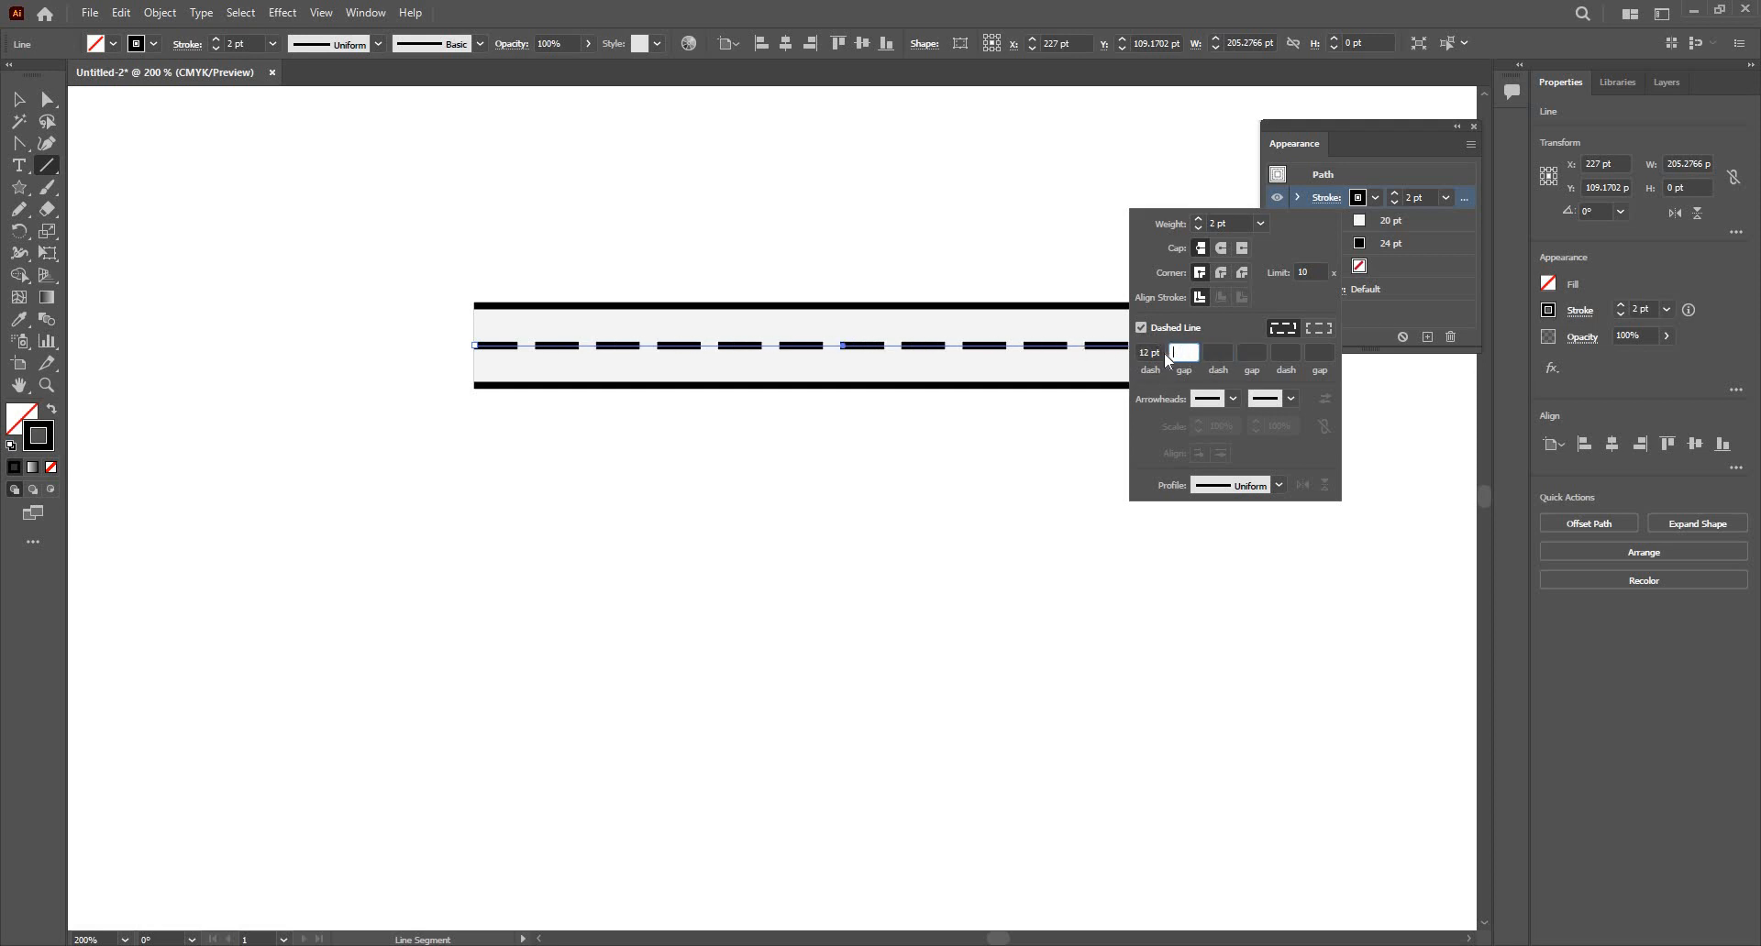
Step: Set the centre stroke's dash to 10 pt, trying a 5 pt gap before setting the gap to 10 pt
key(shift+Tab)
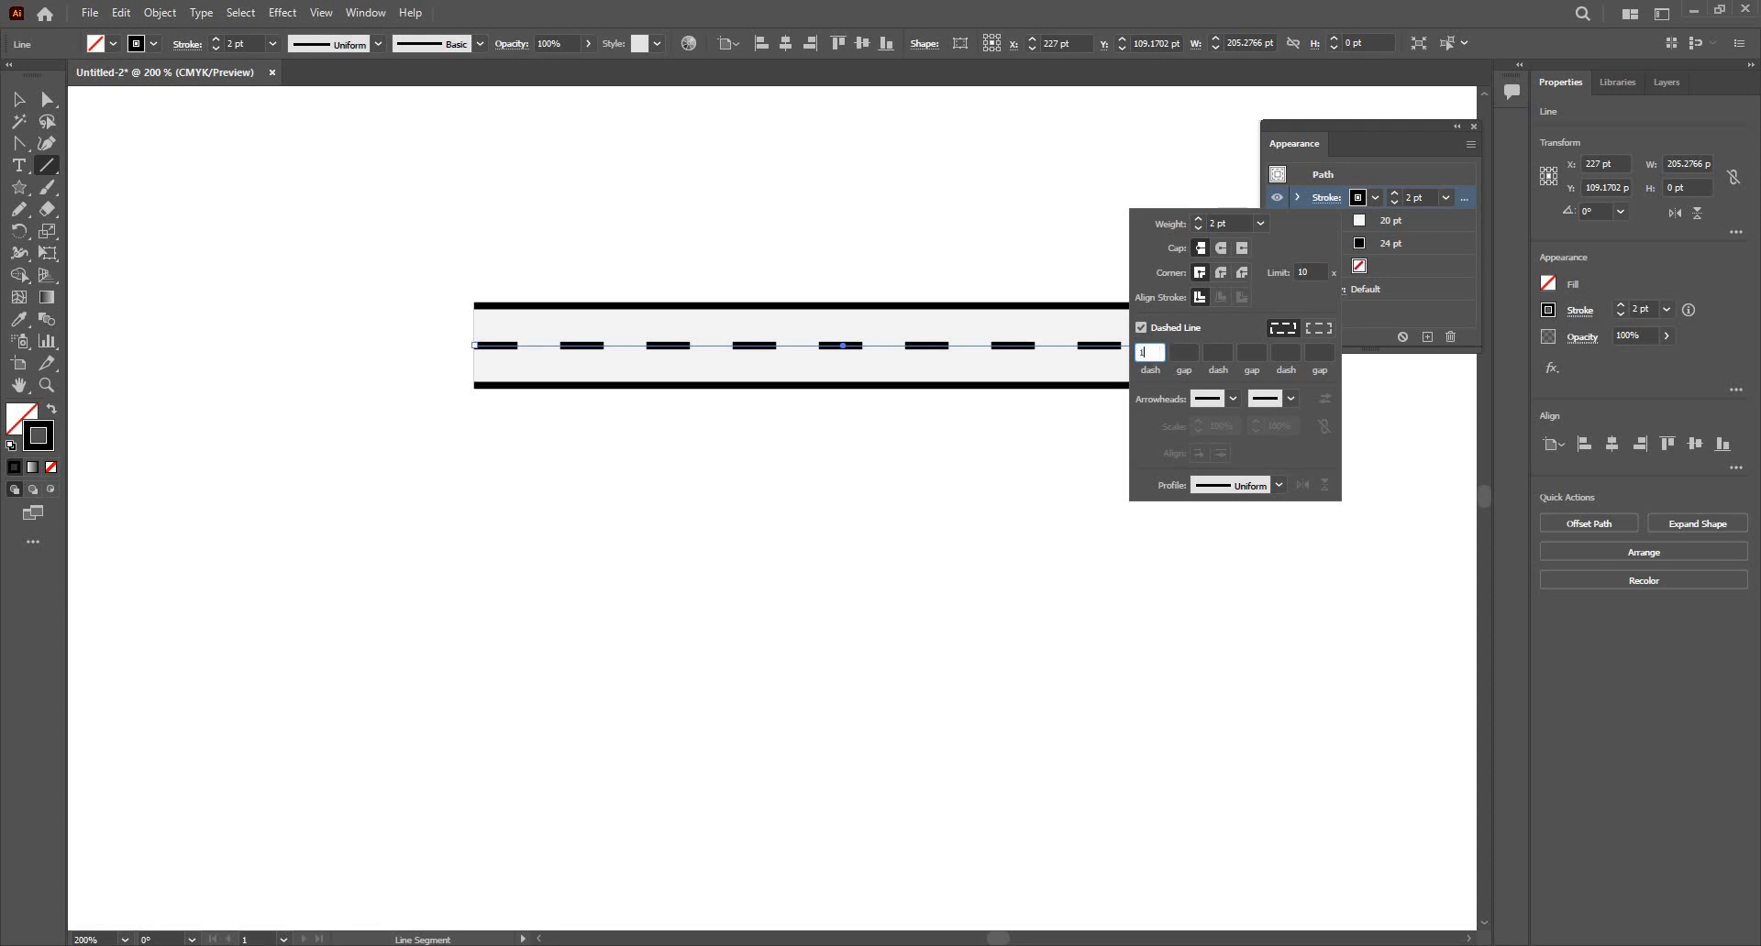
text(10)
key(Tab)
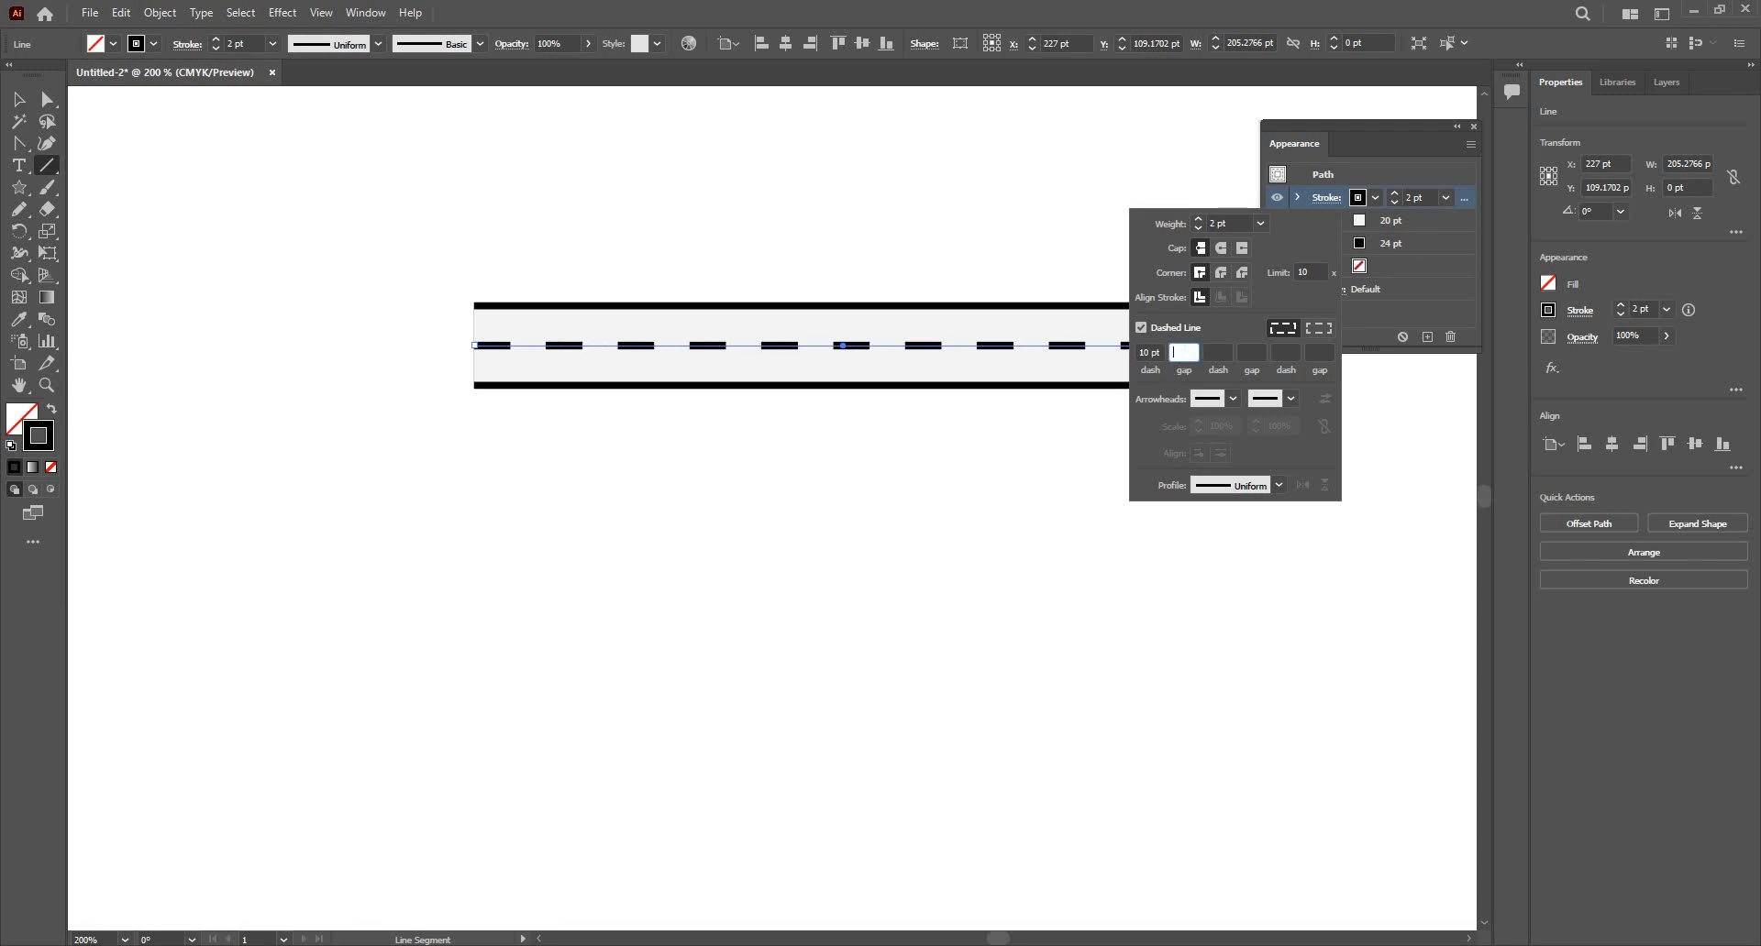
text(5)
key(Tab)
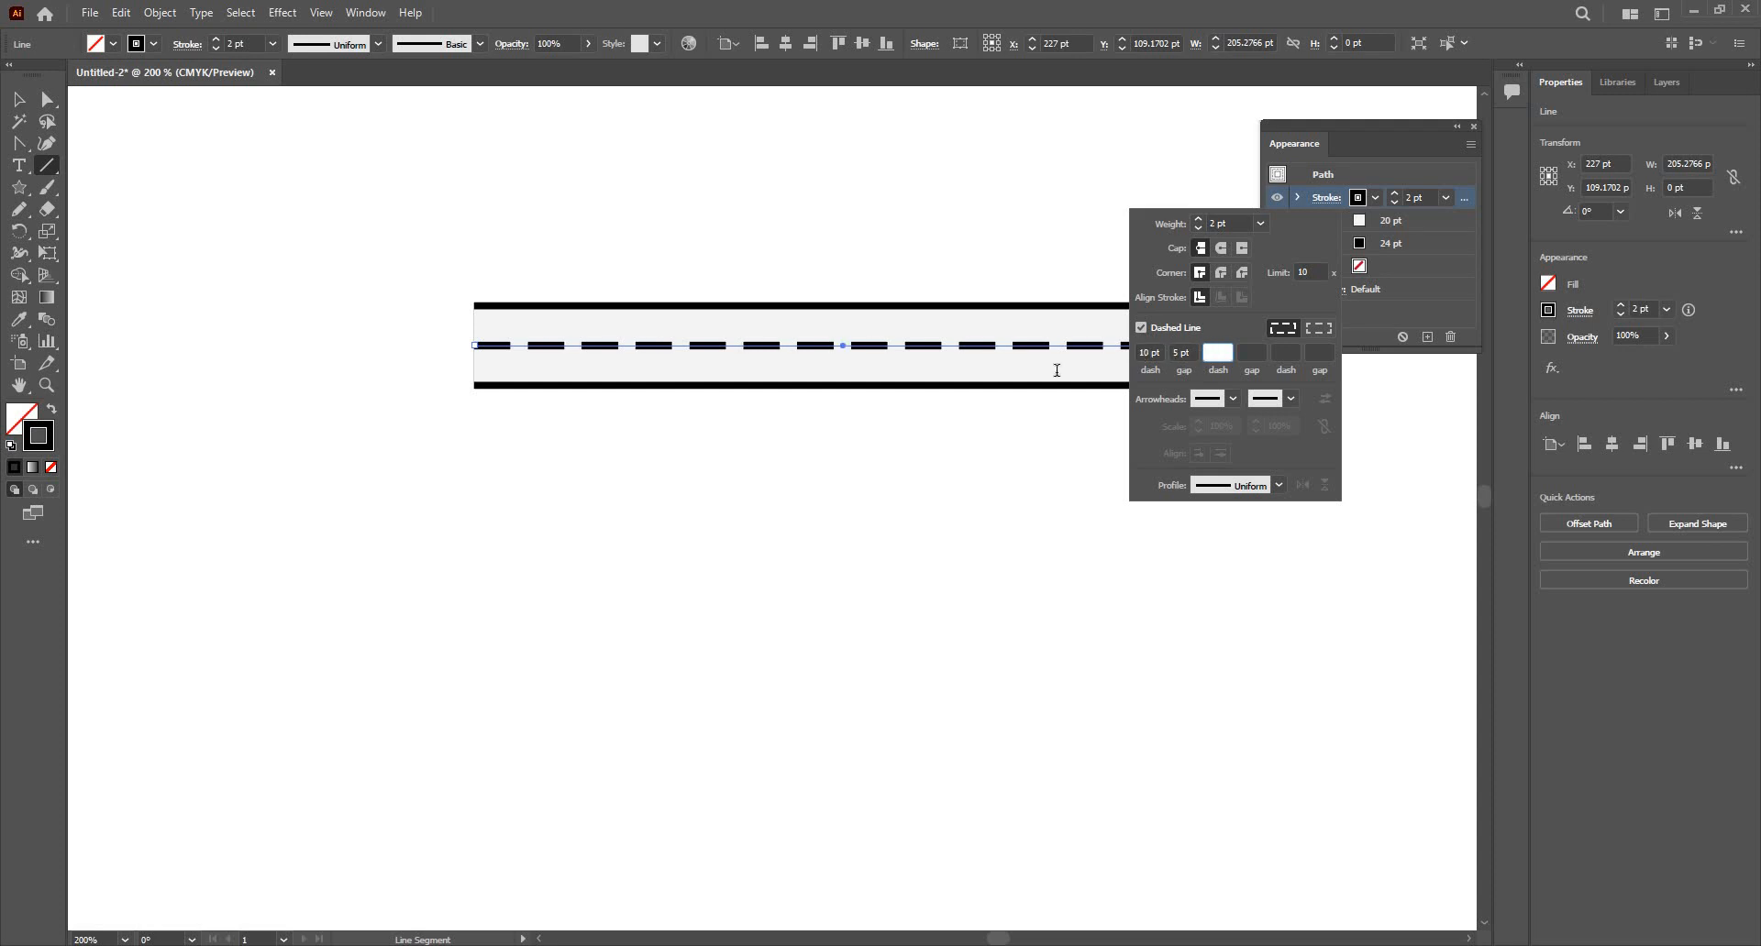
key(shift+Tab)
text(10)
key(Tab)
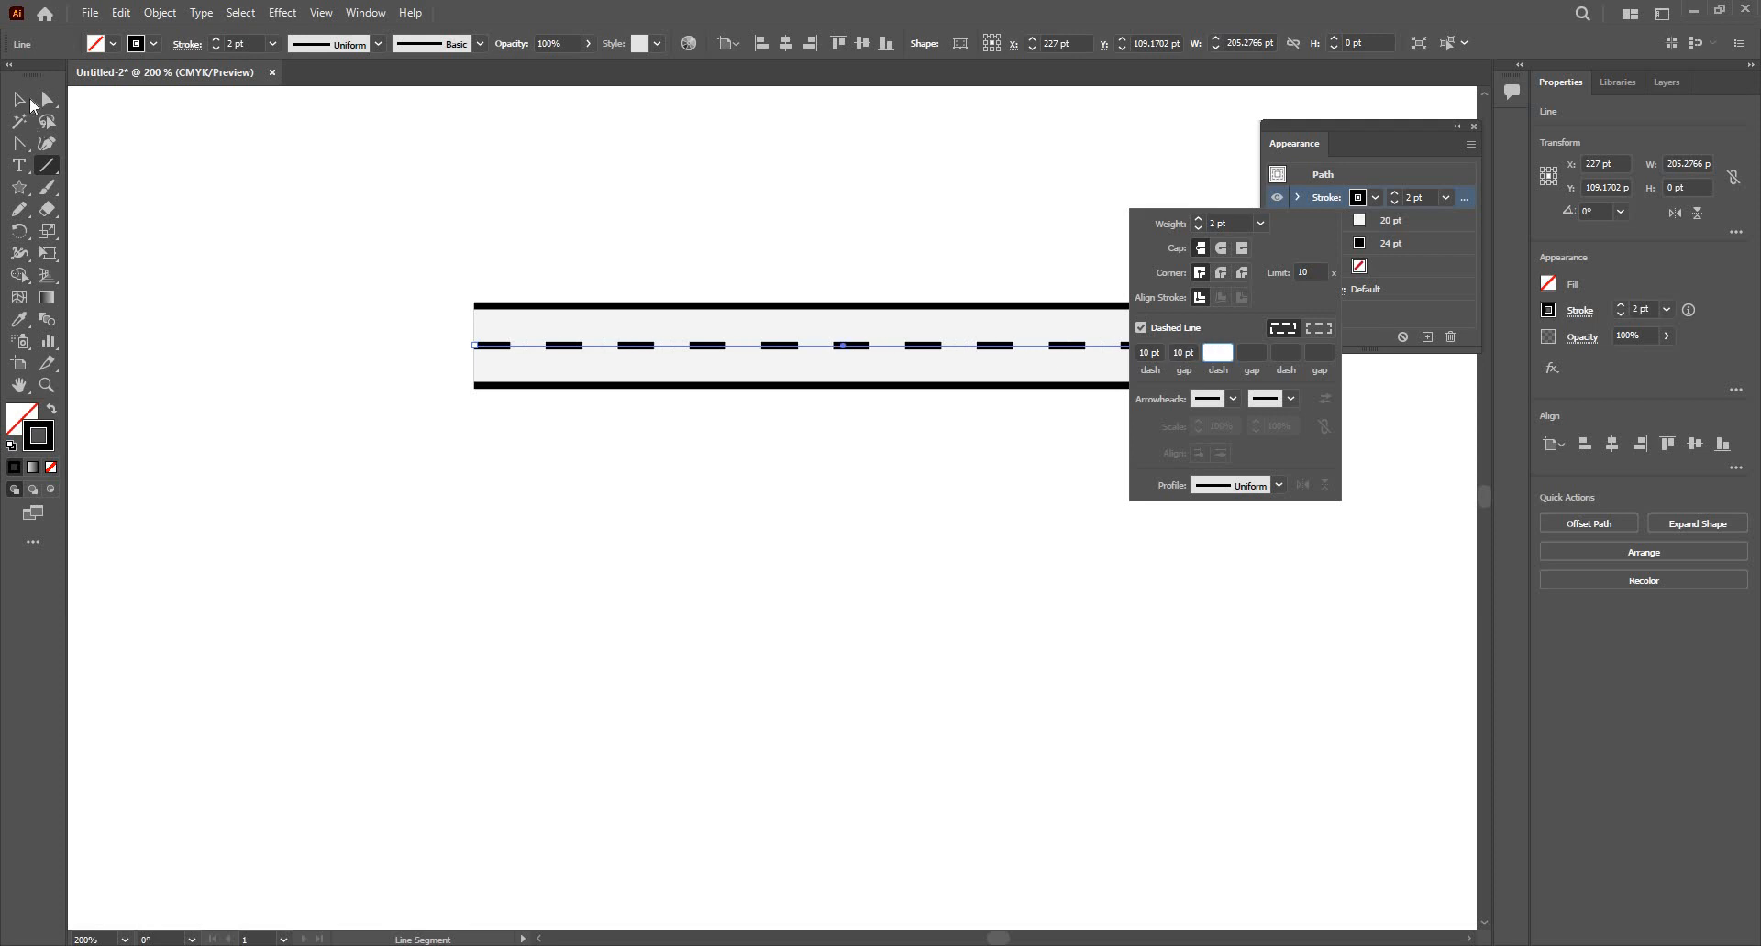
Step: Close the stroke options, show the Graphic Styles and place them beneath the Appearance settings
click(831, 258)
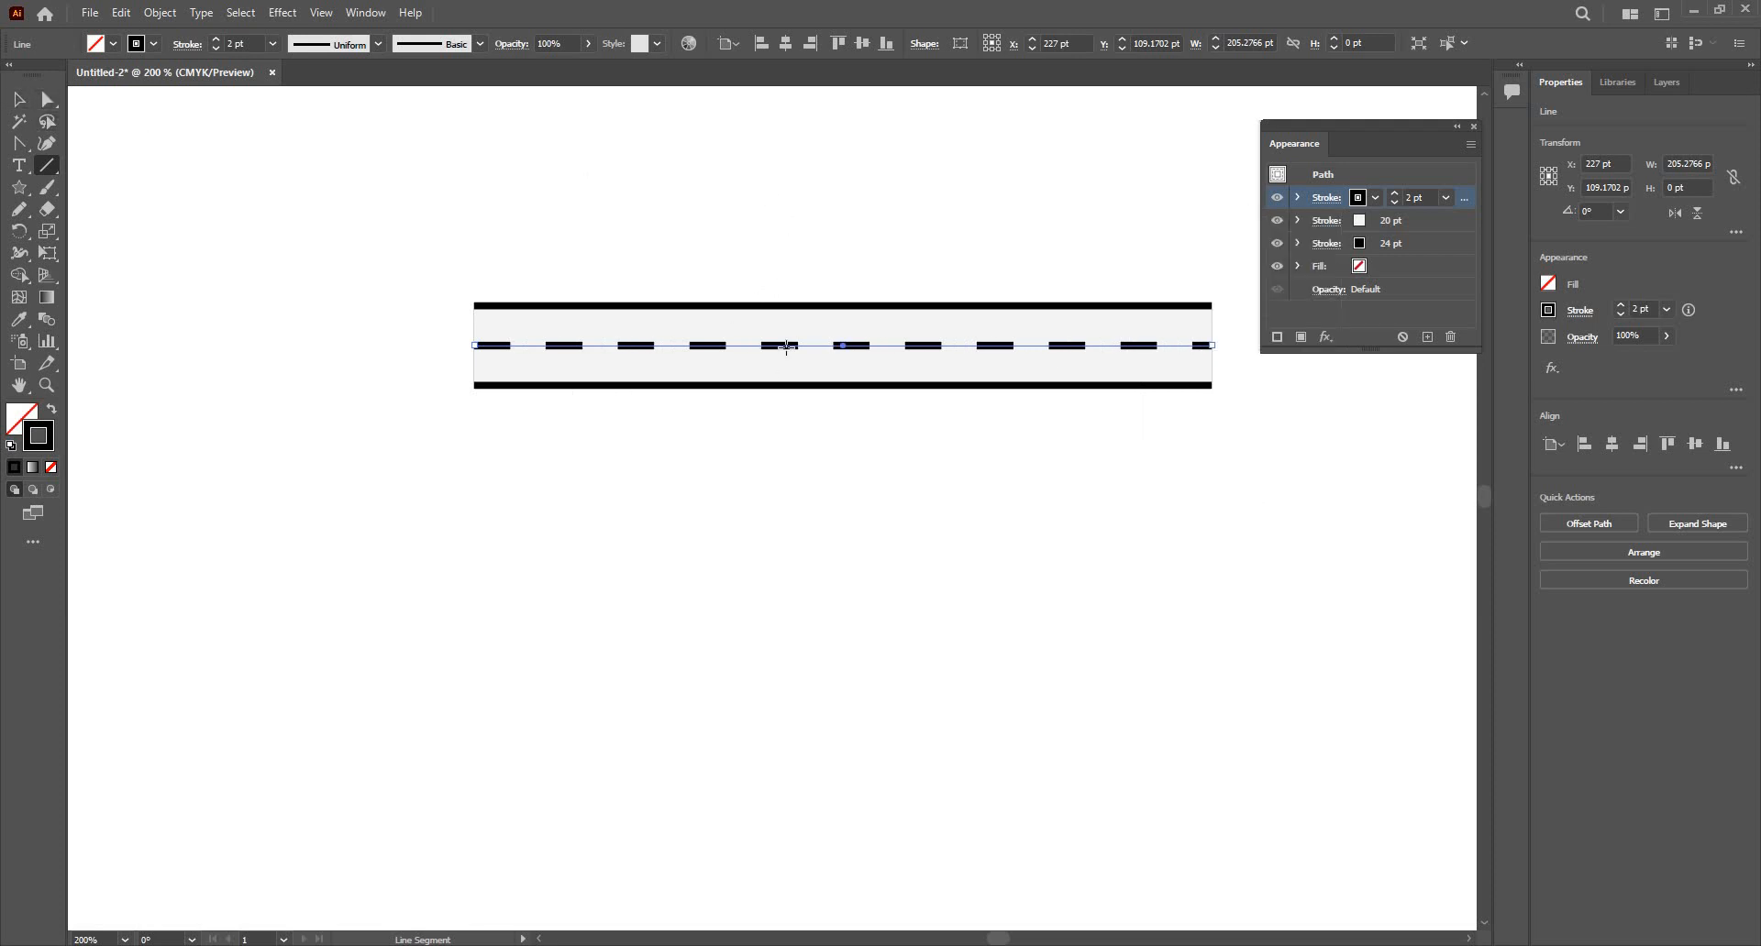
scroll(574, 394, down, 3)
scroll(706, 378, up, 2)
drag(464, 358, 678, 374)
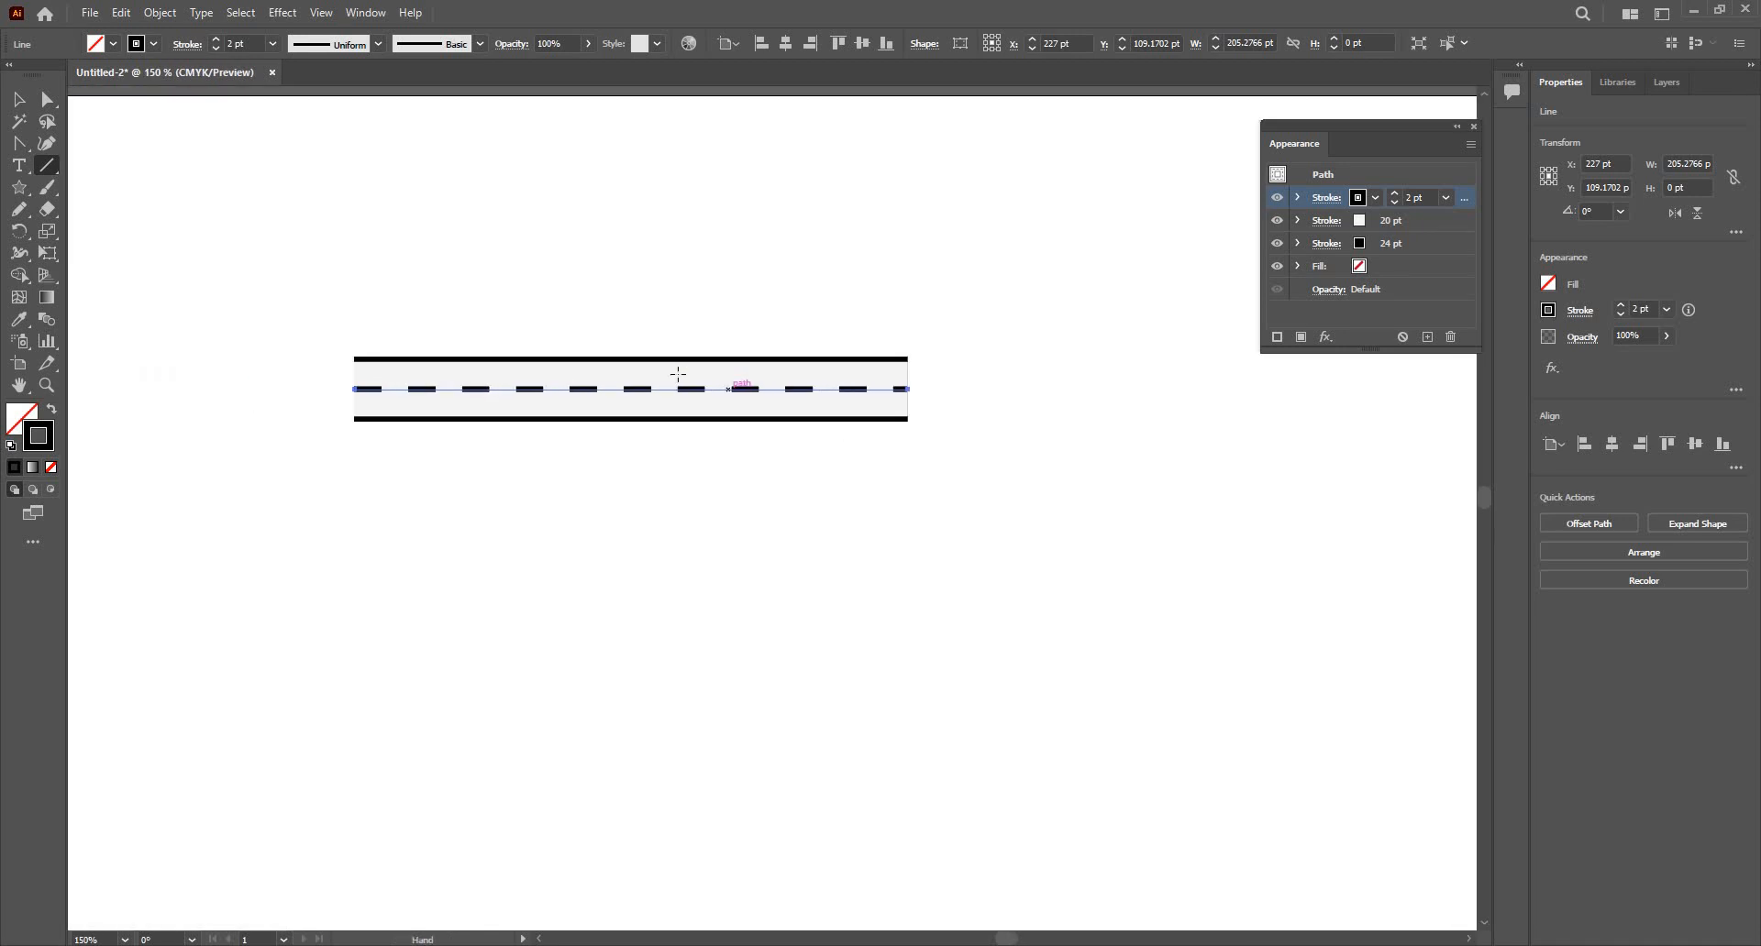
key(v)
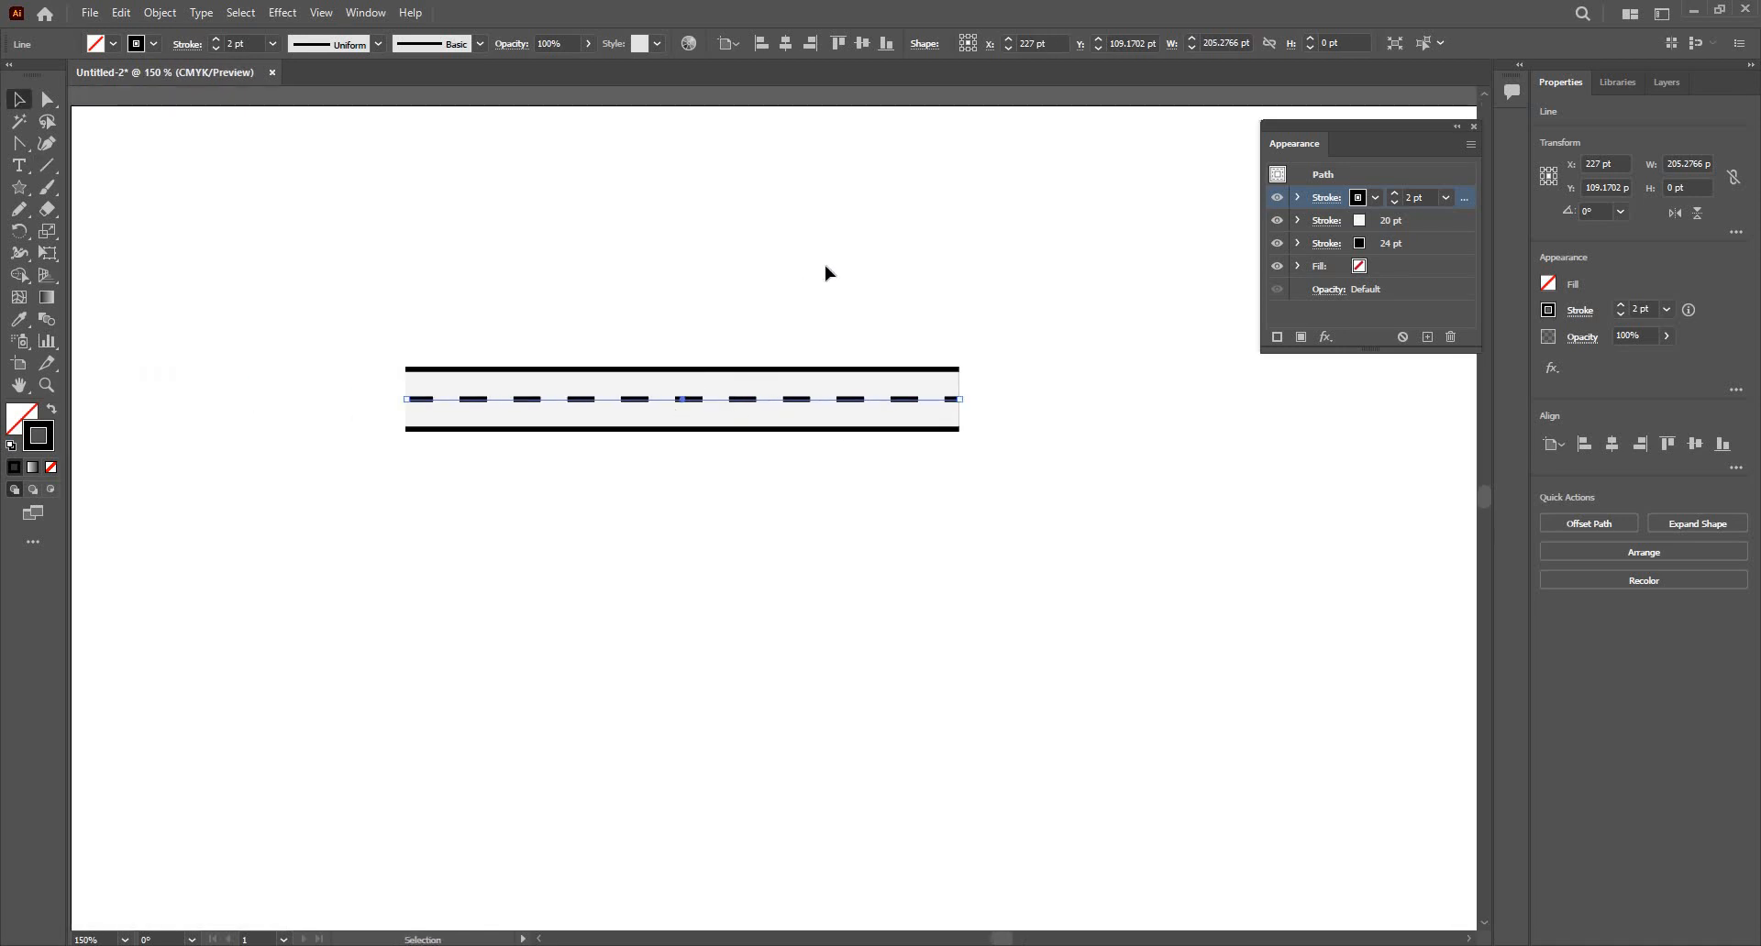
click(367, 14)
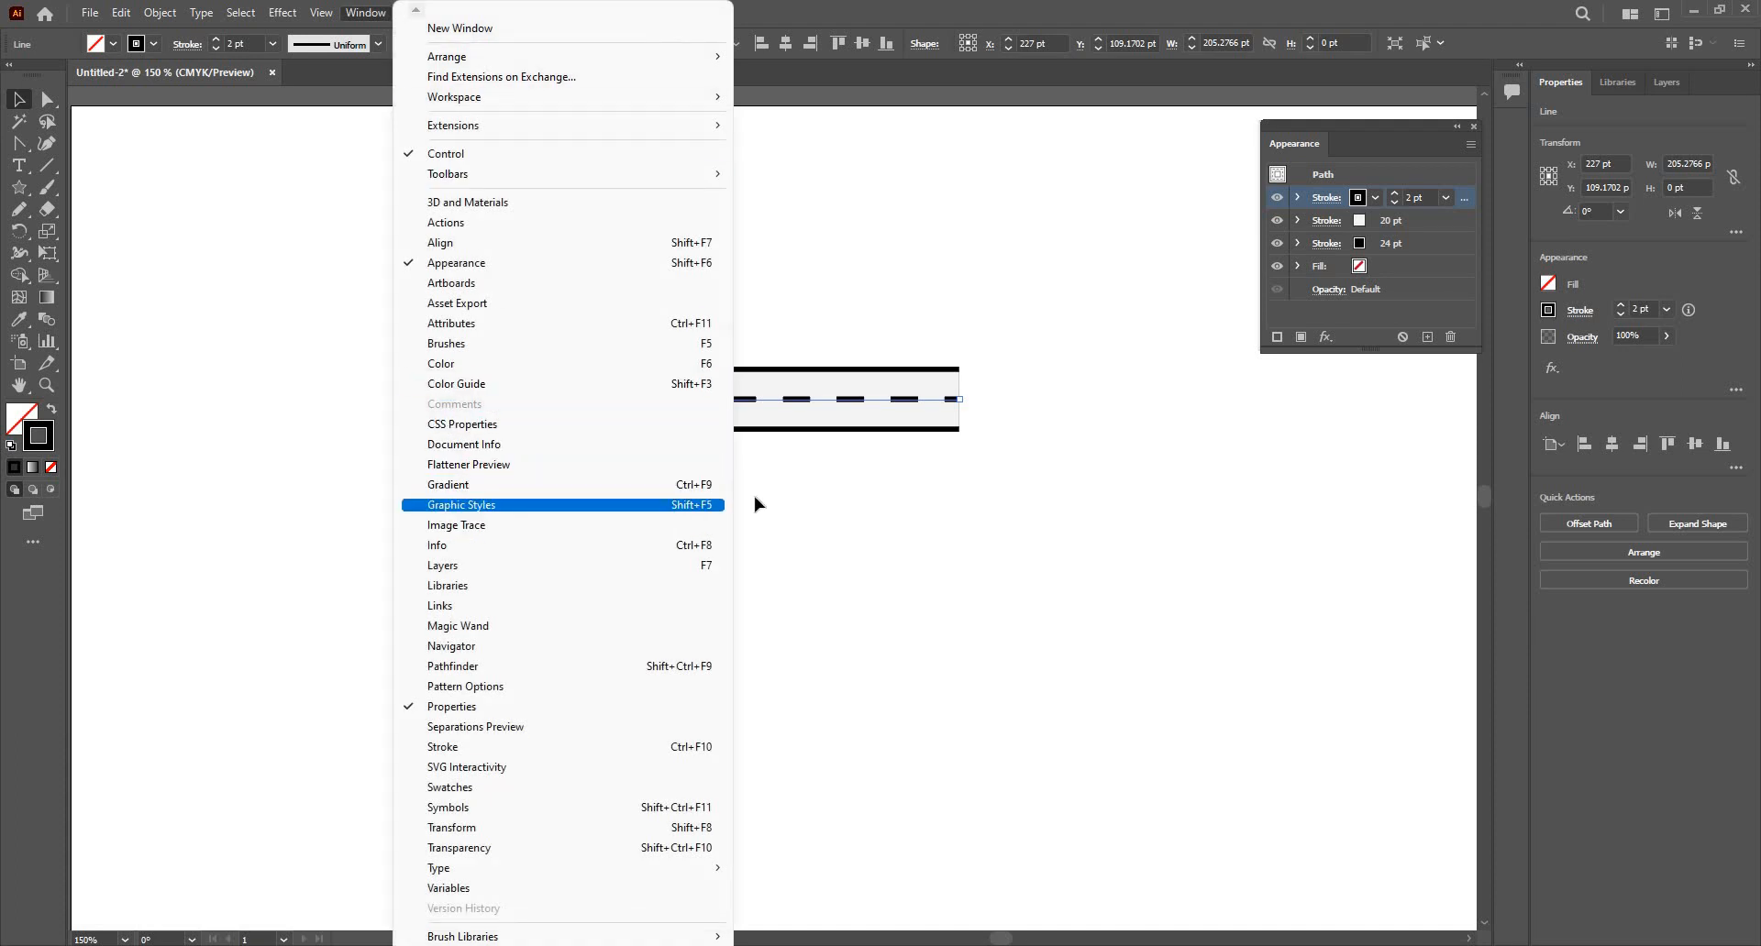
key(Return)
mouse_move(1367, 144)
mouse_down()
mouse_move(1364, 240)
mouse_move(1262, 406)
mouse_move(1282, 317)
mouse_move(1220, 469)
mouse_up()
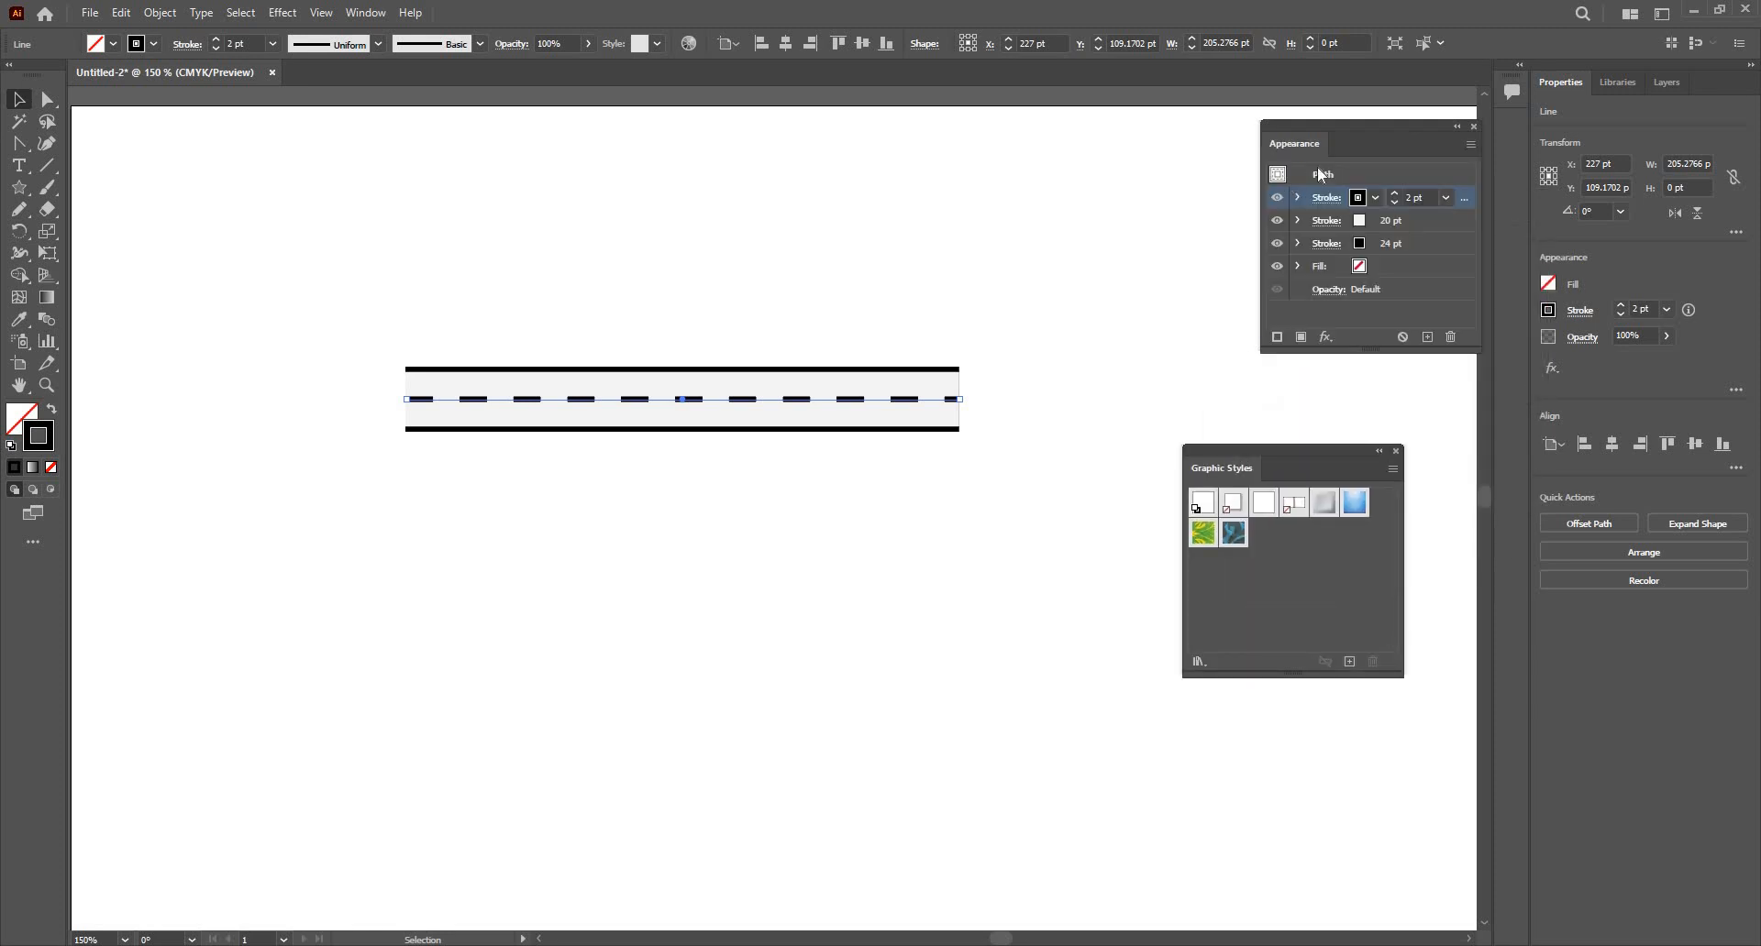
Step: Save the line's stacked road appearance as a new graphic style
click(1281, 179)
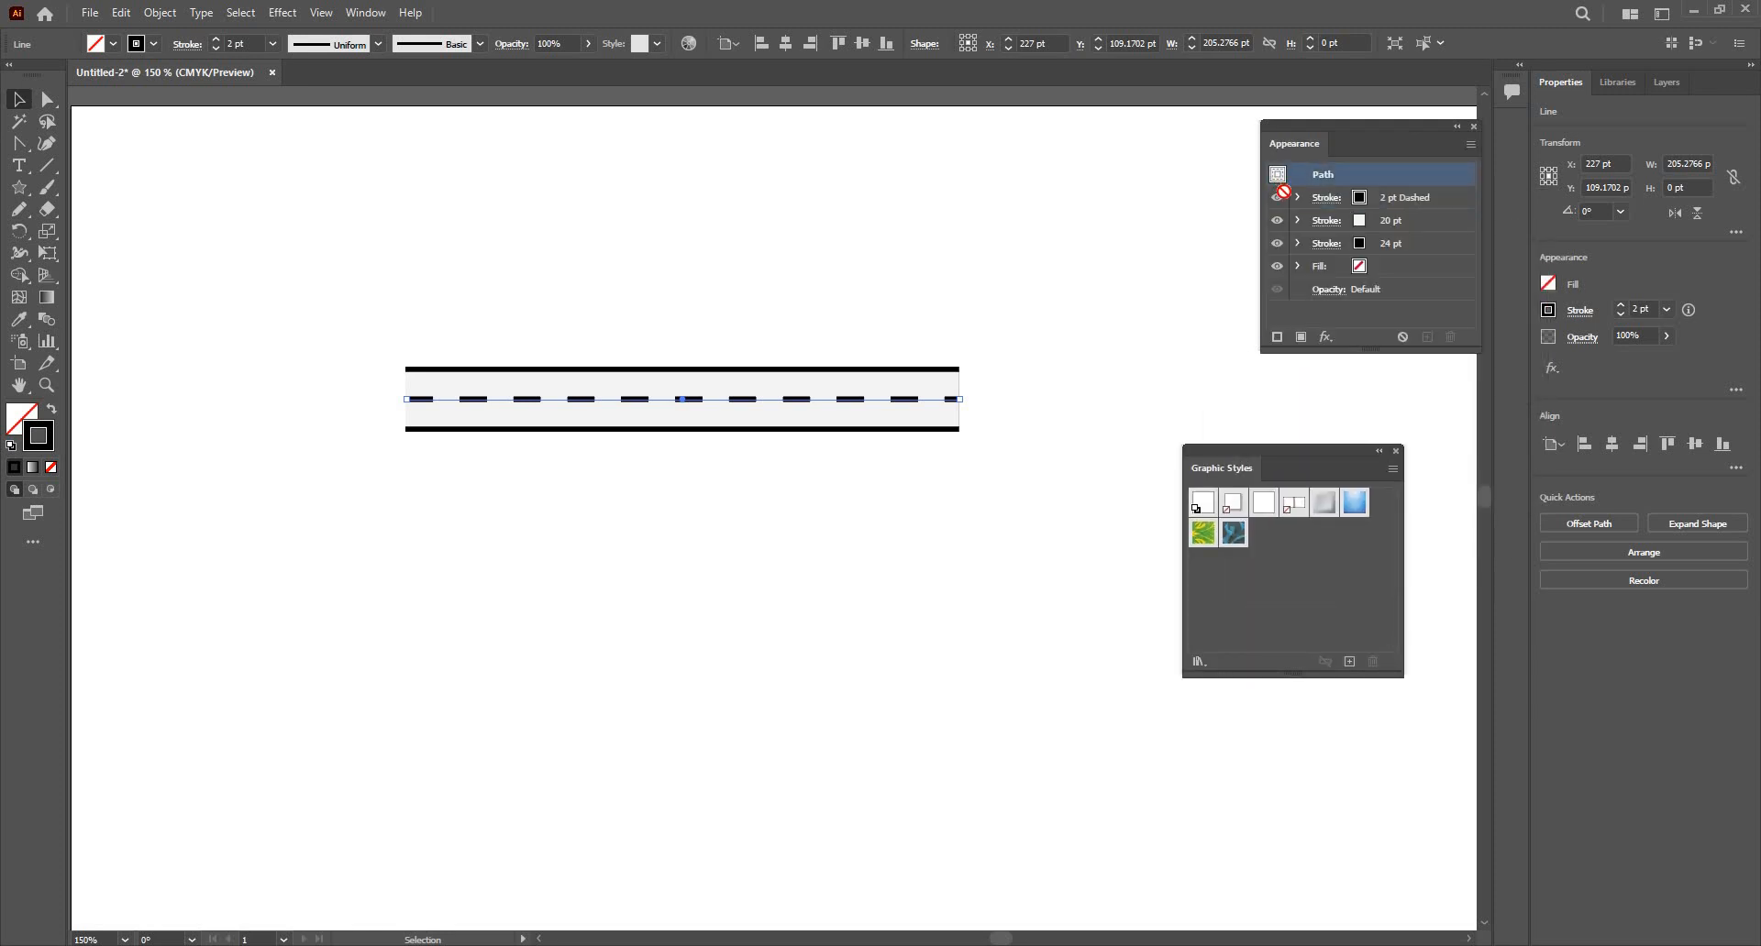
drag(1284, 192, 1281, 395)
drag(1264, 545, 1257, 548)
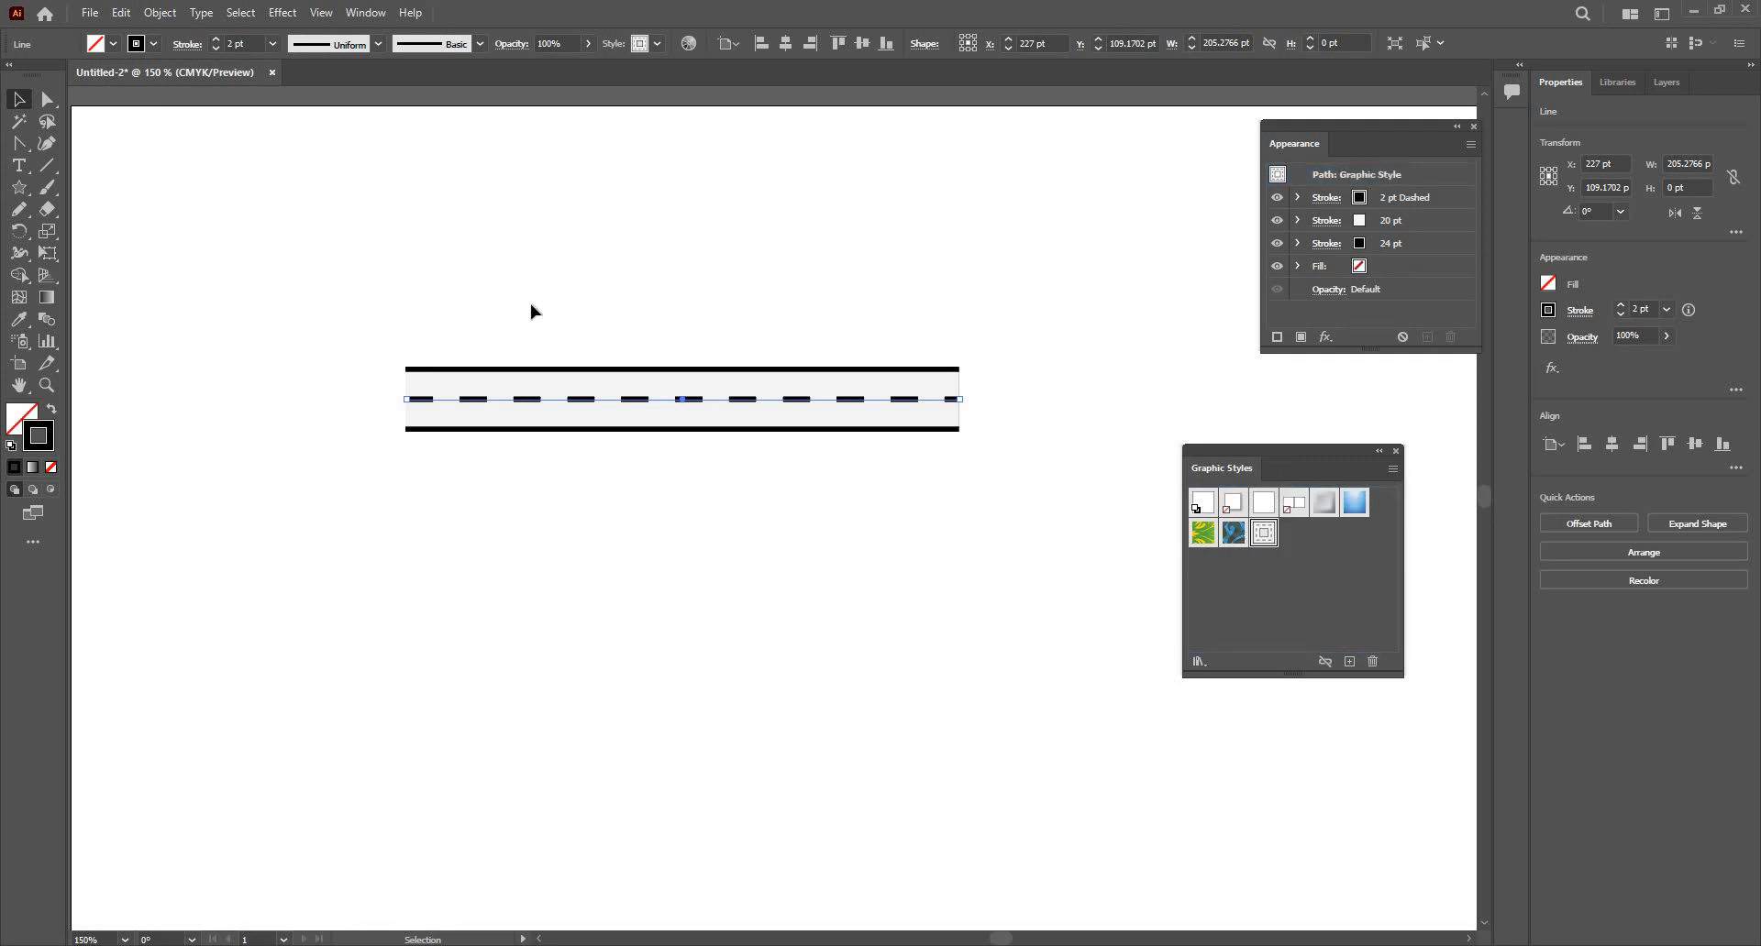
Step: Draw a winding freehand path about 370 by 202 pt with the Pencil tool and apply the saved road style to it
key(ctrl+minus)
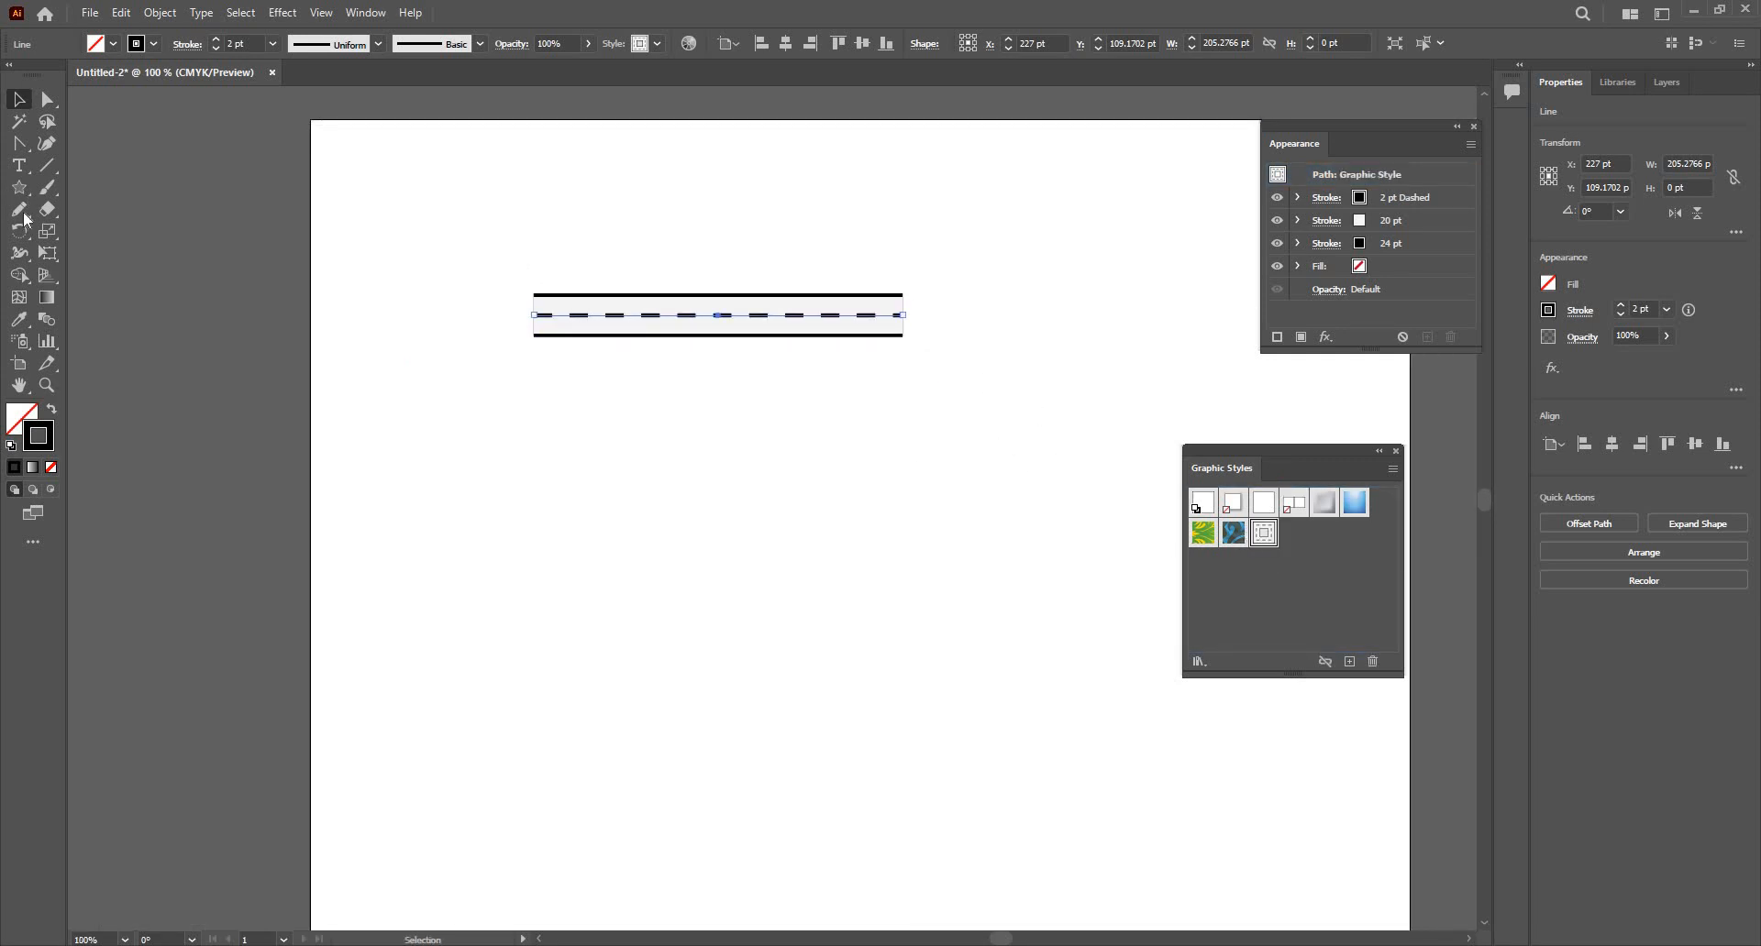
click(18, 209)
mouse_move(997, 451)
mouse_down()
mouse_move(778, 474)
mouse_move(804, 696)
mouse_move(570, 706)
mouse_move(418, 415)
mouse_move(330, 387)
mouse_up()
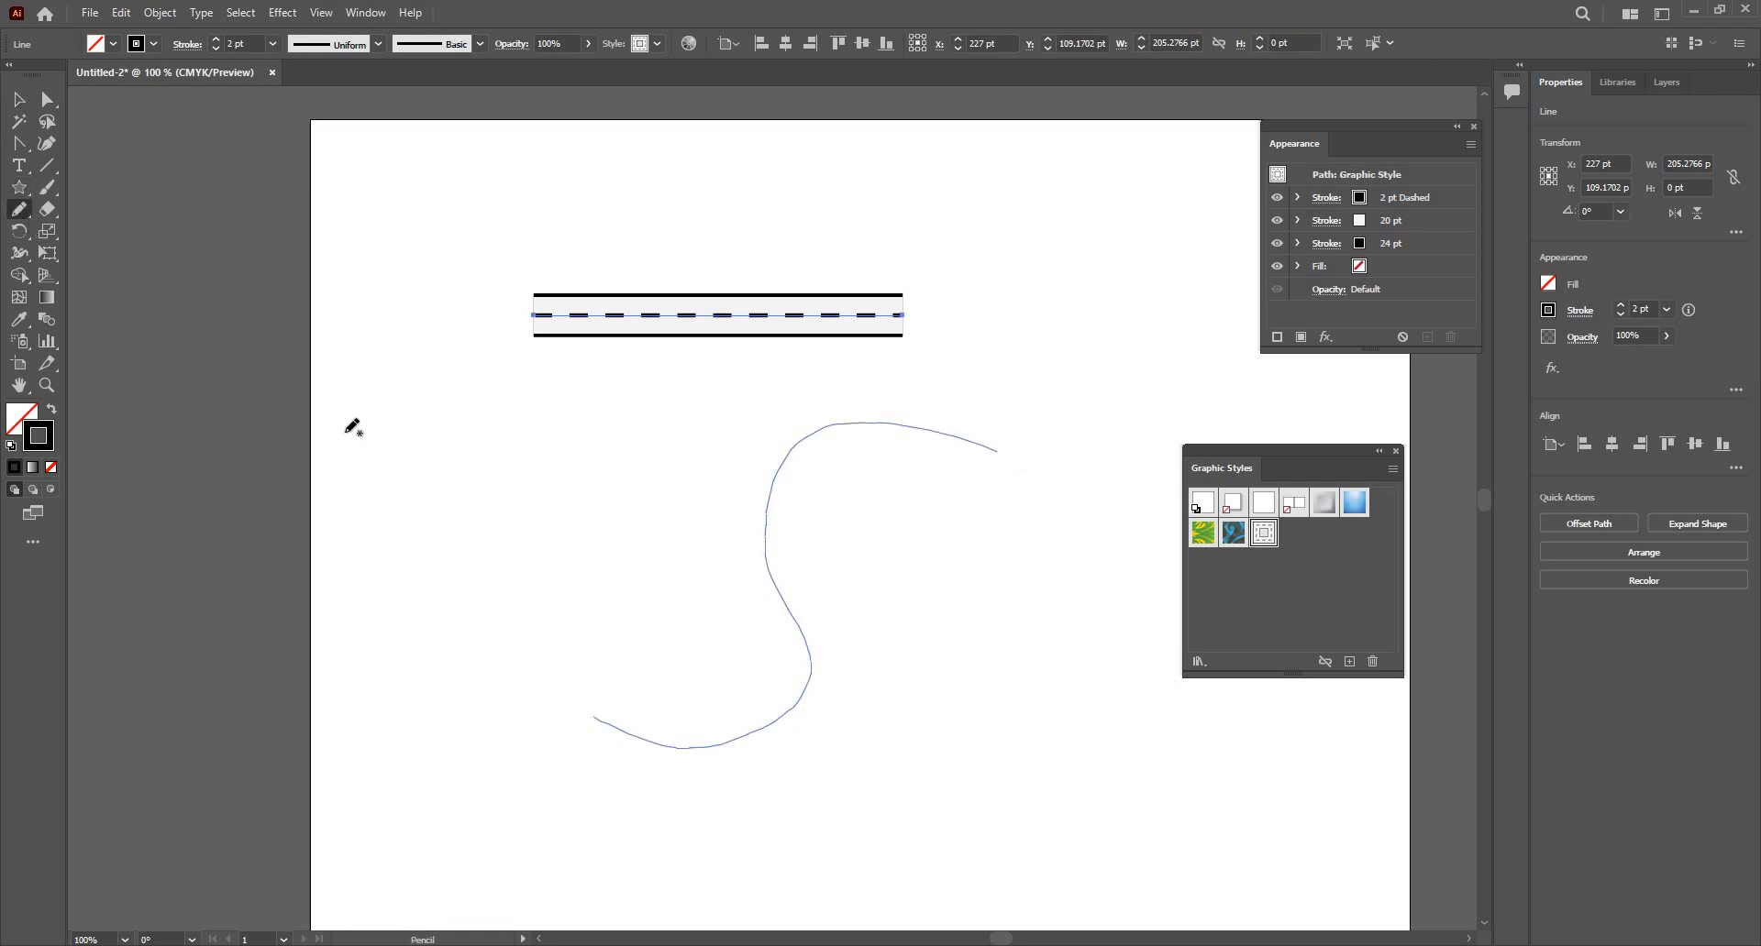
click(1263, 541)
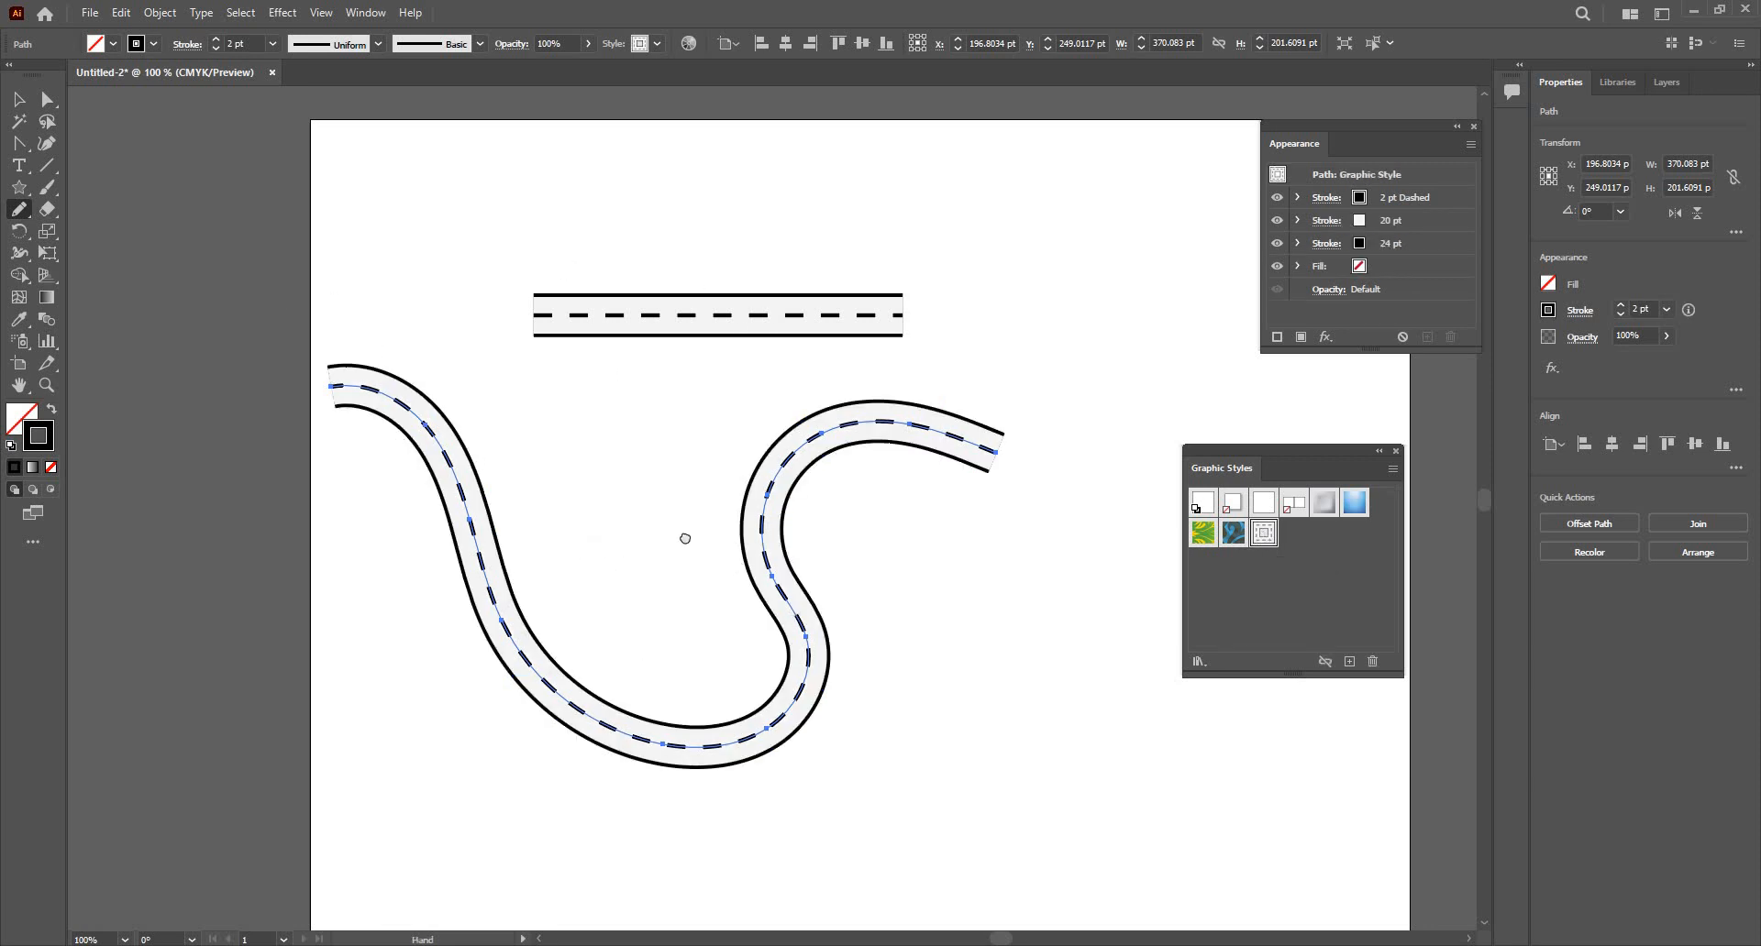
drag(717, 707, 666, 456)
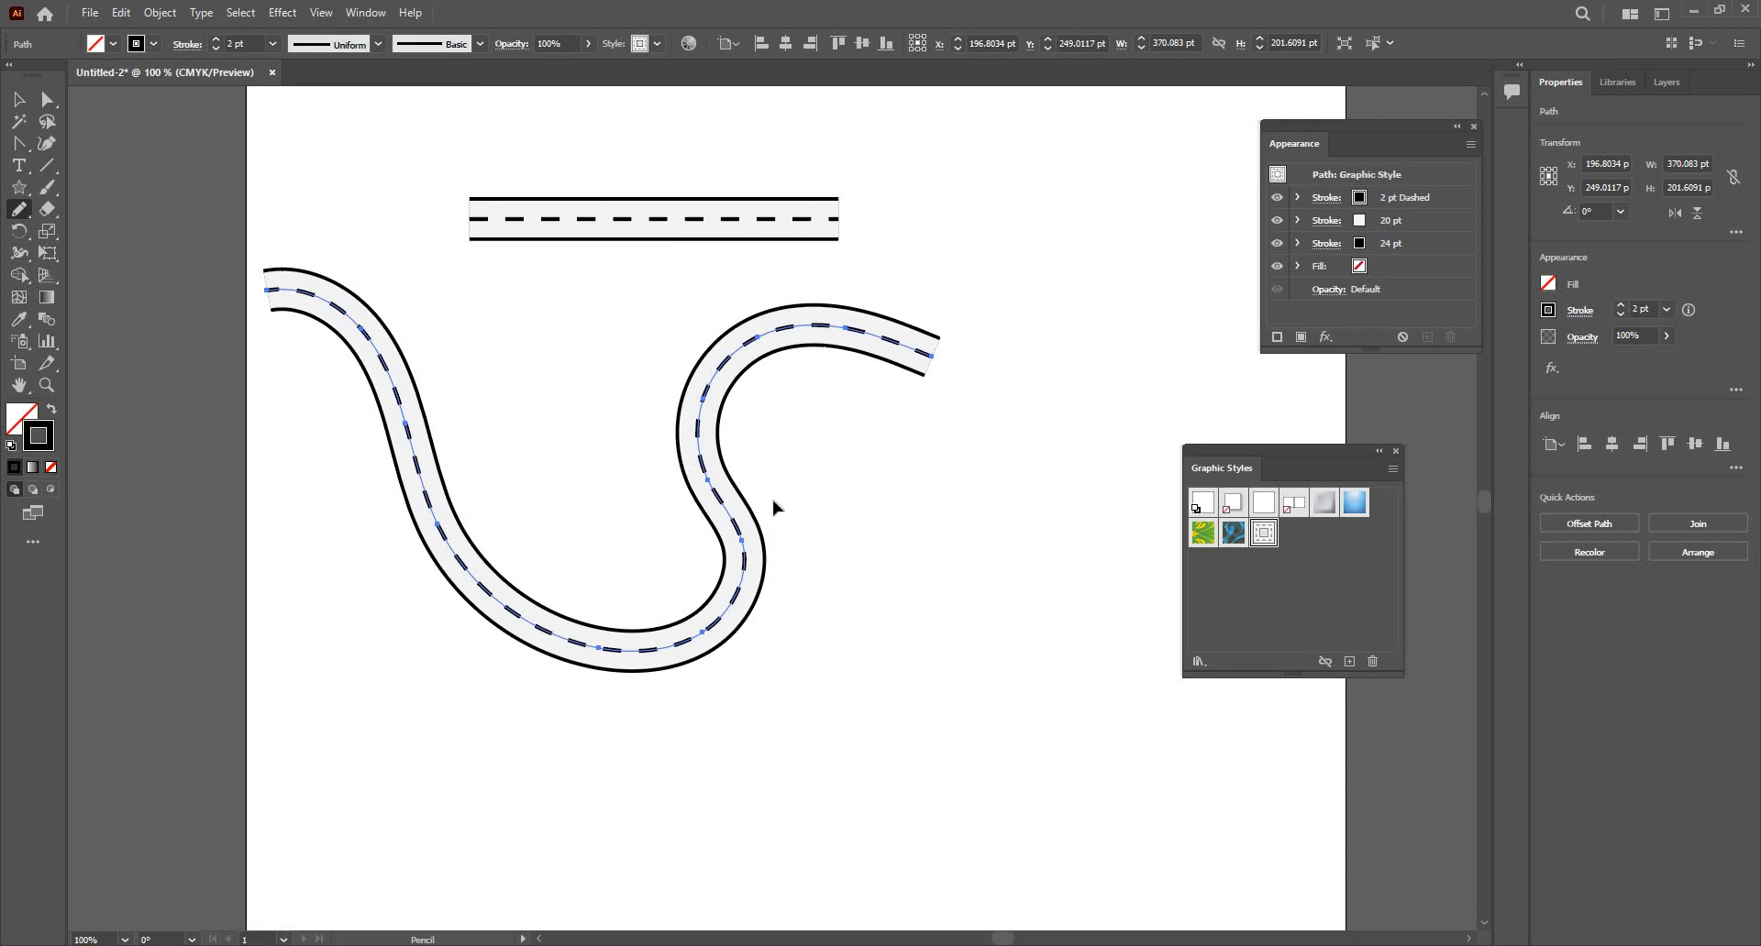
Step: Select both the straight road and the winding road and delete them
key(v)
drag(816, 738, 581, 88)
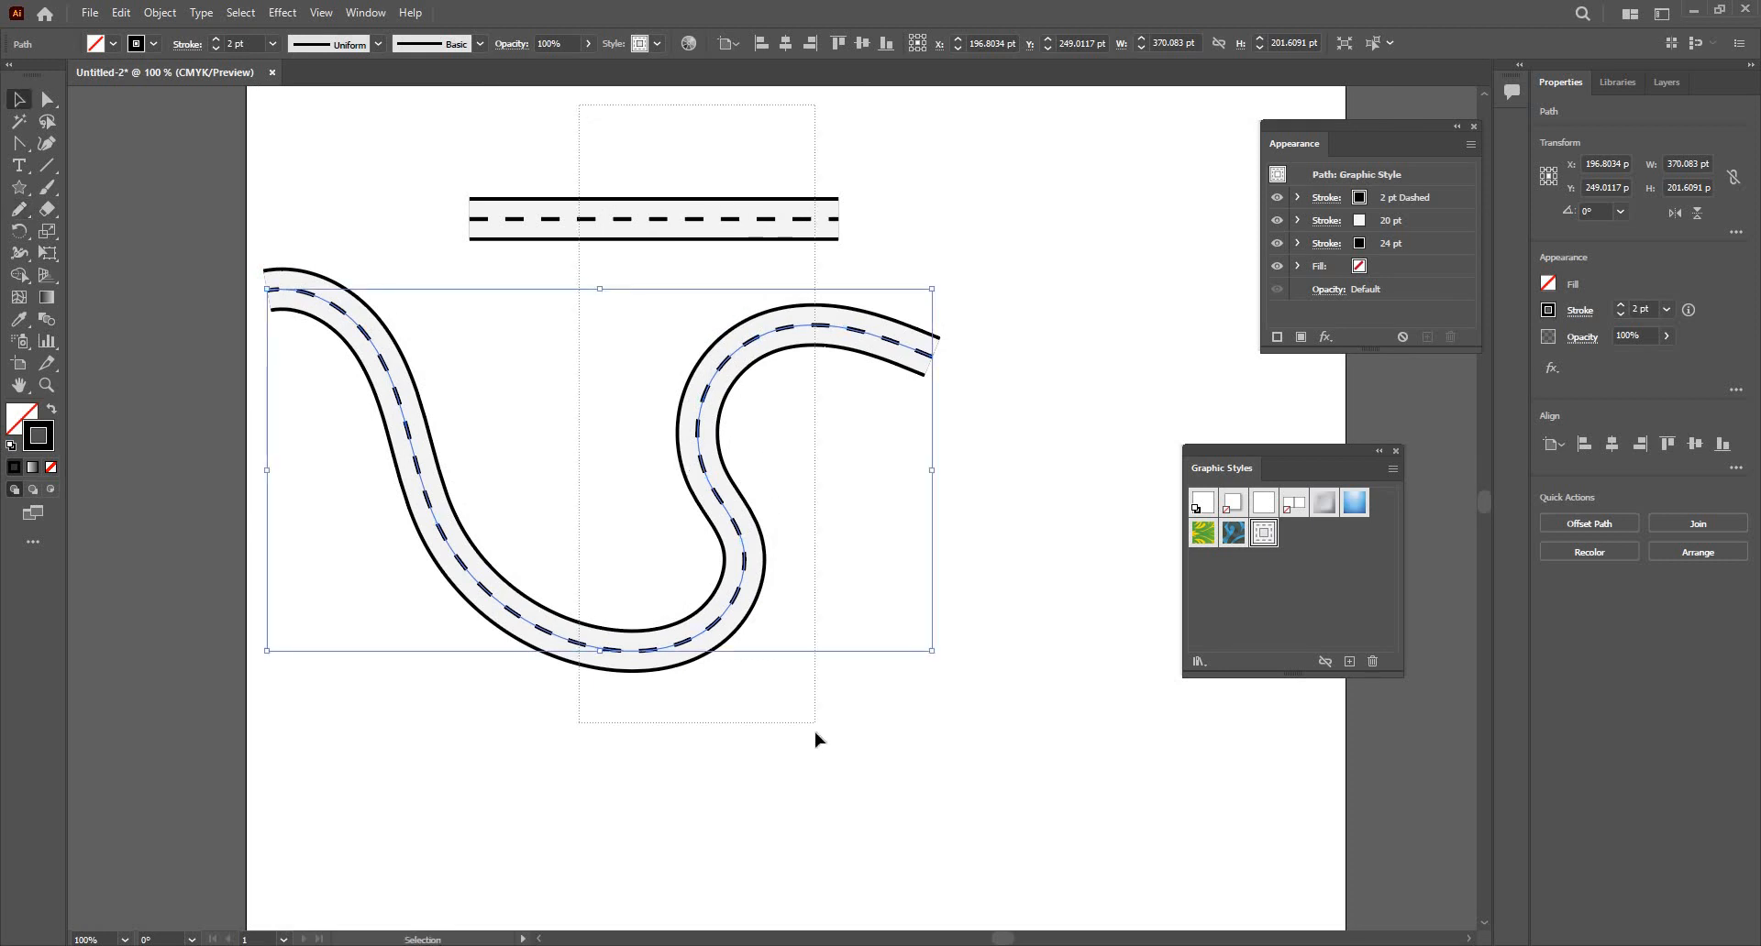
key(Delete)
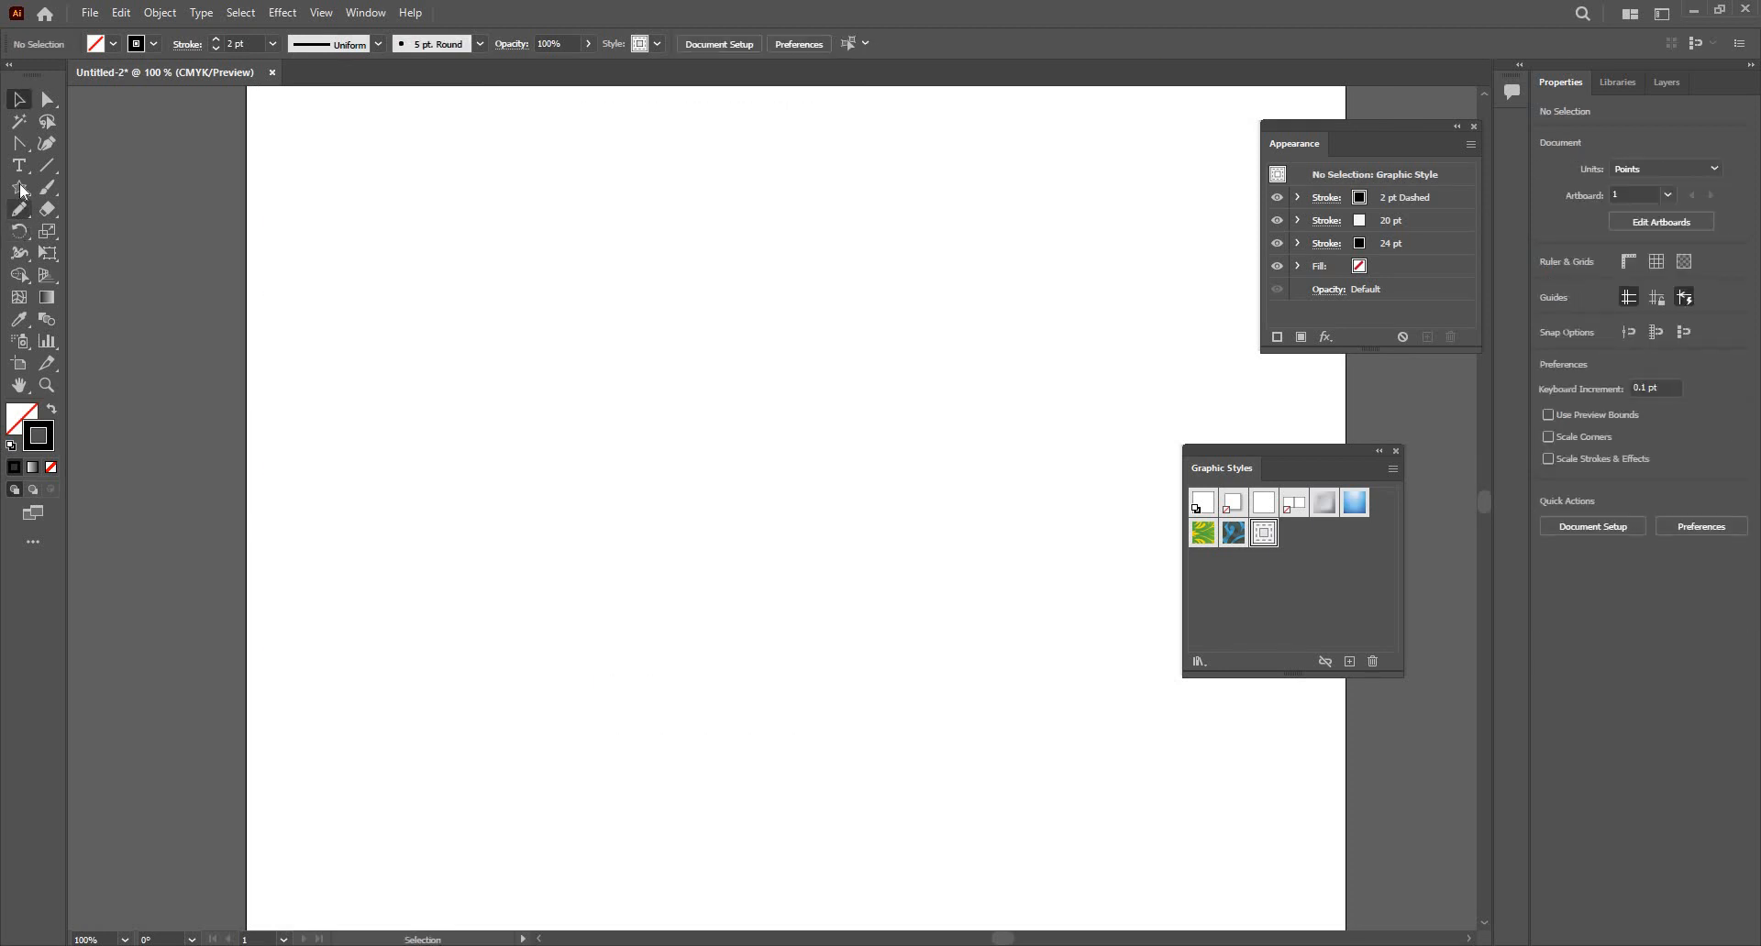
Step: Draw a horizontal line about 203 pt long with the Line Segment tool and turn off its dashed stroke
click(46, 165)
mouse_move(492, 267)
mouse_down()
mouse_move(857, 295)
mouse_move(805, 311)
mouse_move(867, 310)
mouse_up()
key(ctrl+equal)
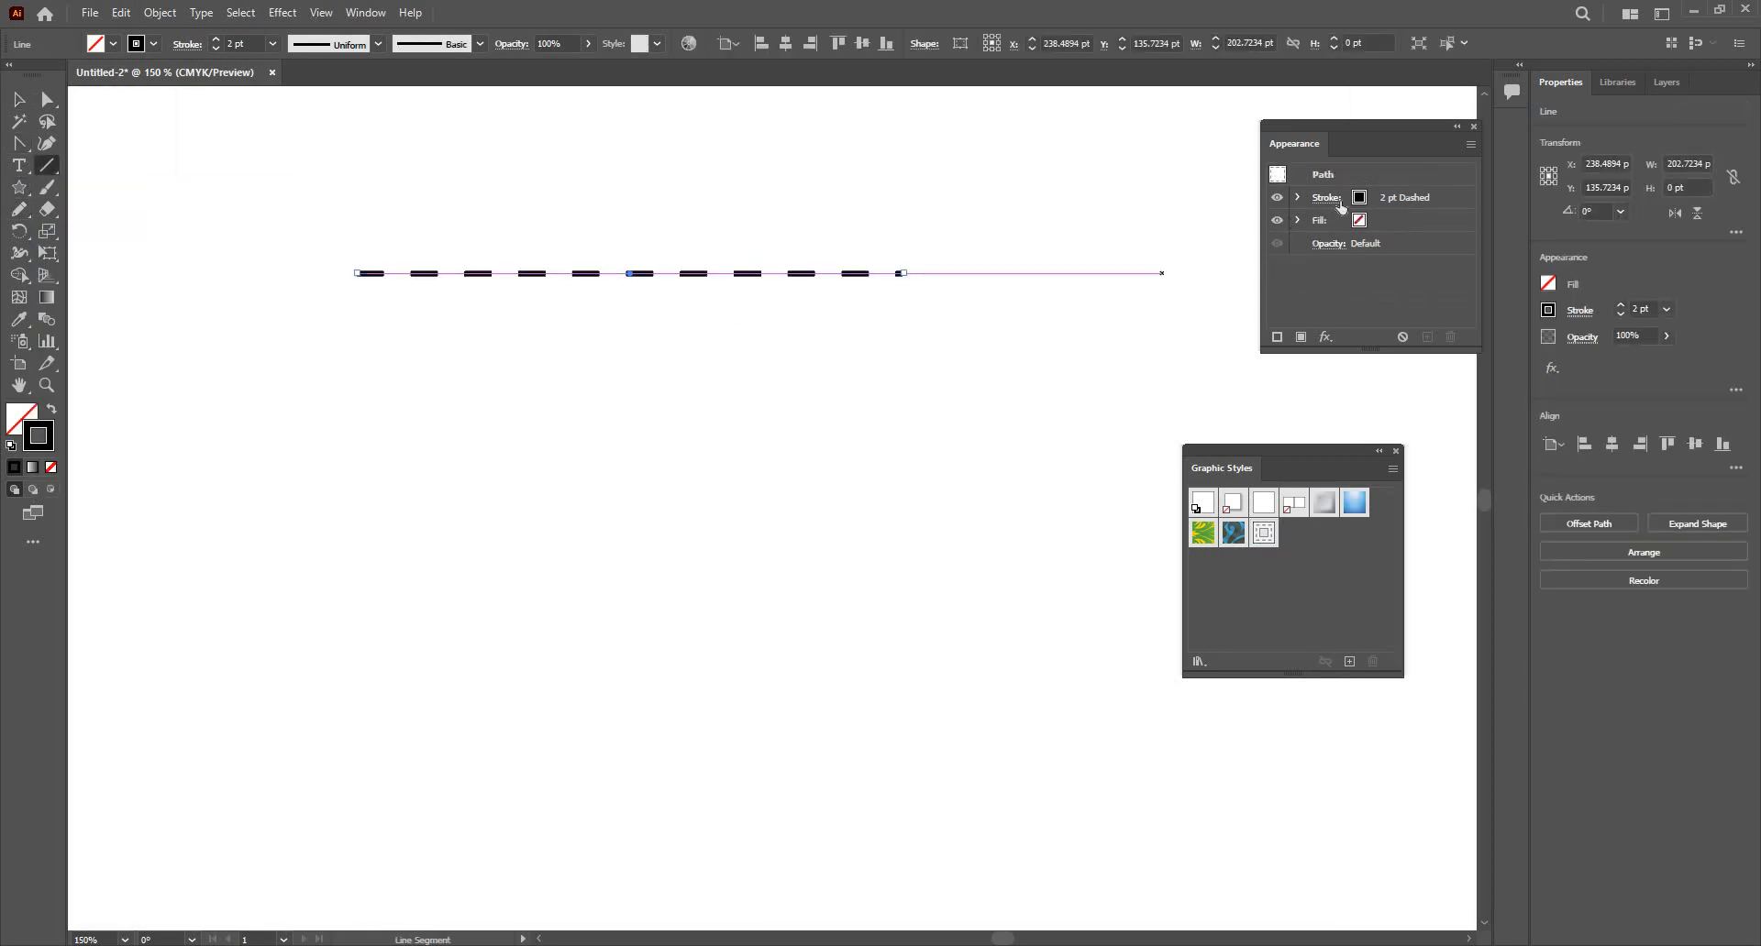
click(1341, 205)
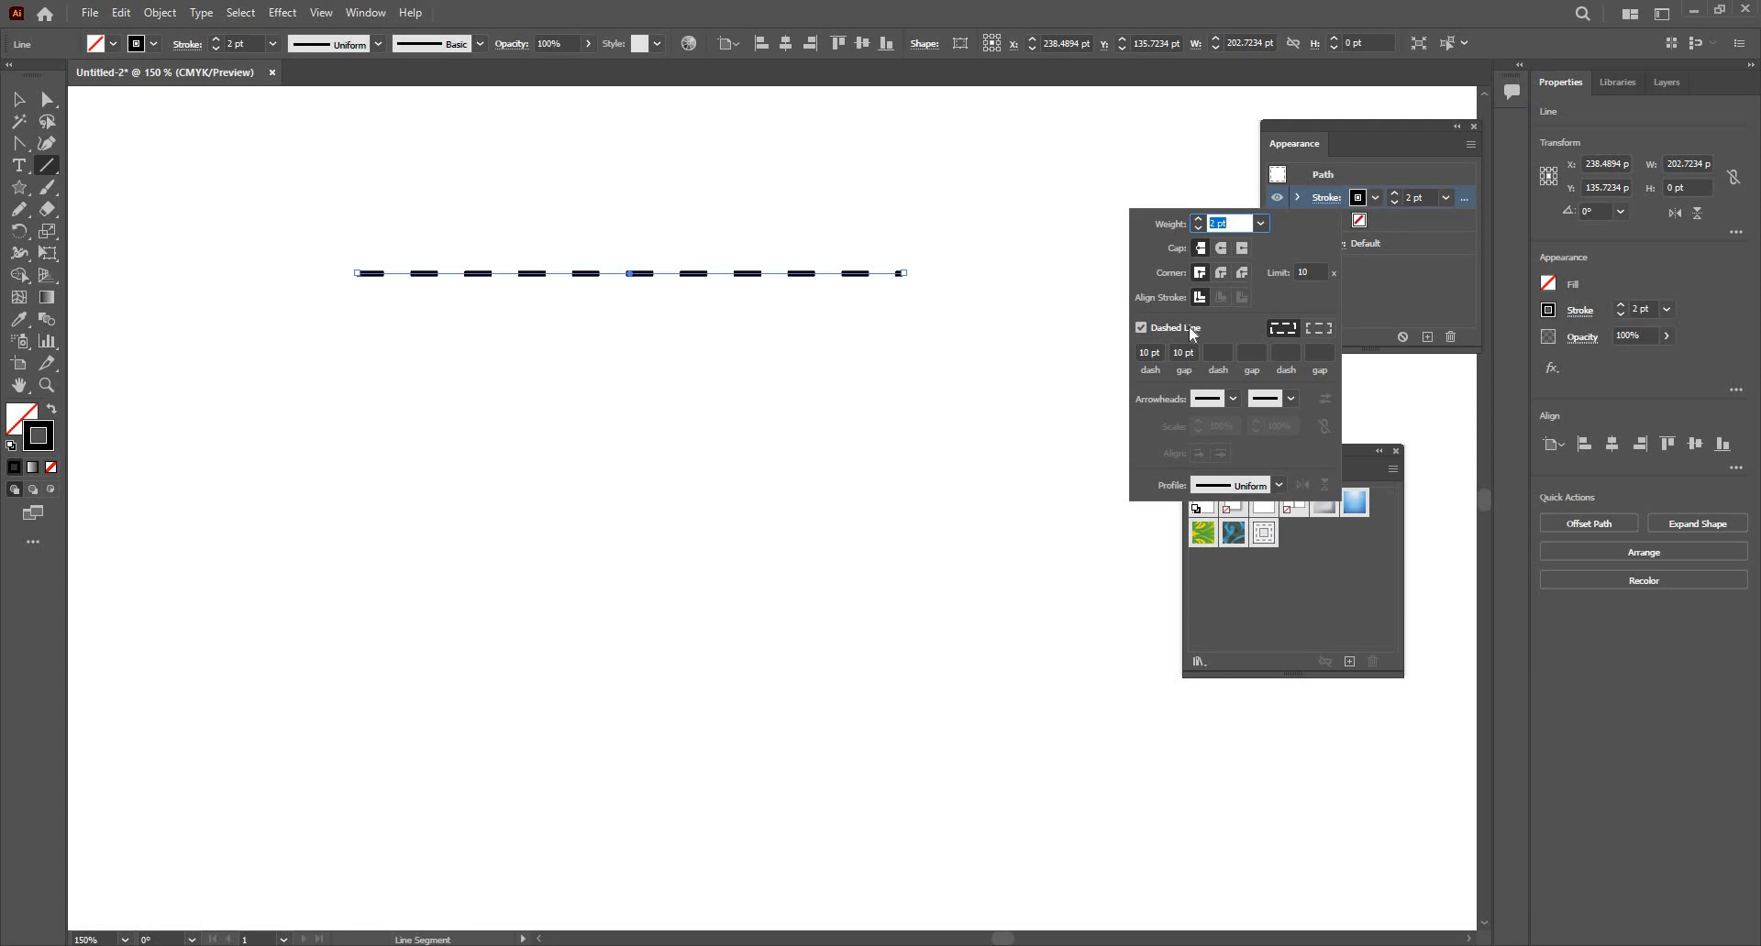
click(1201, 323)
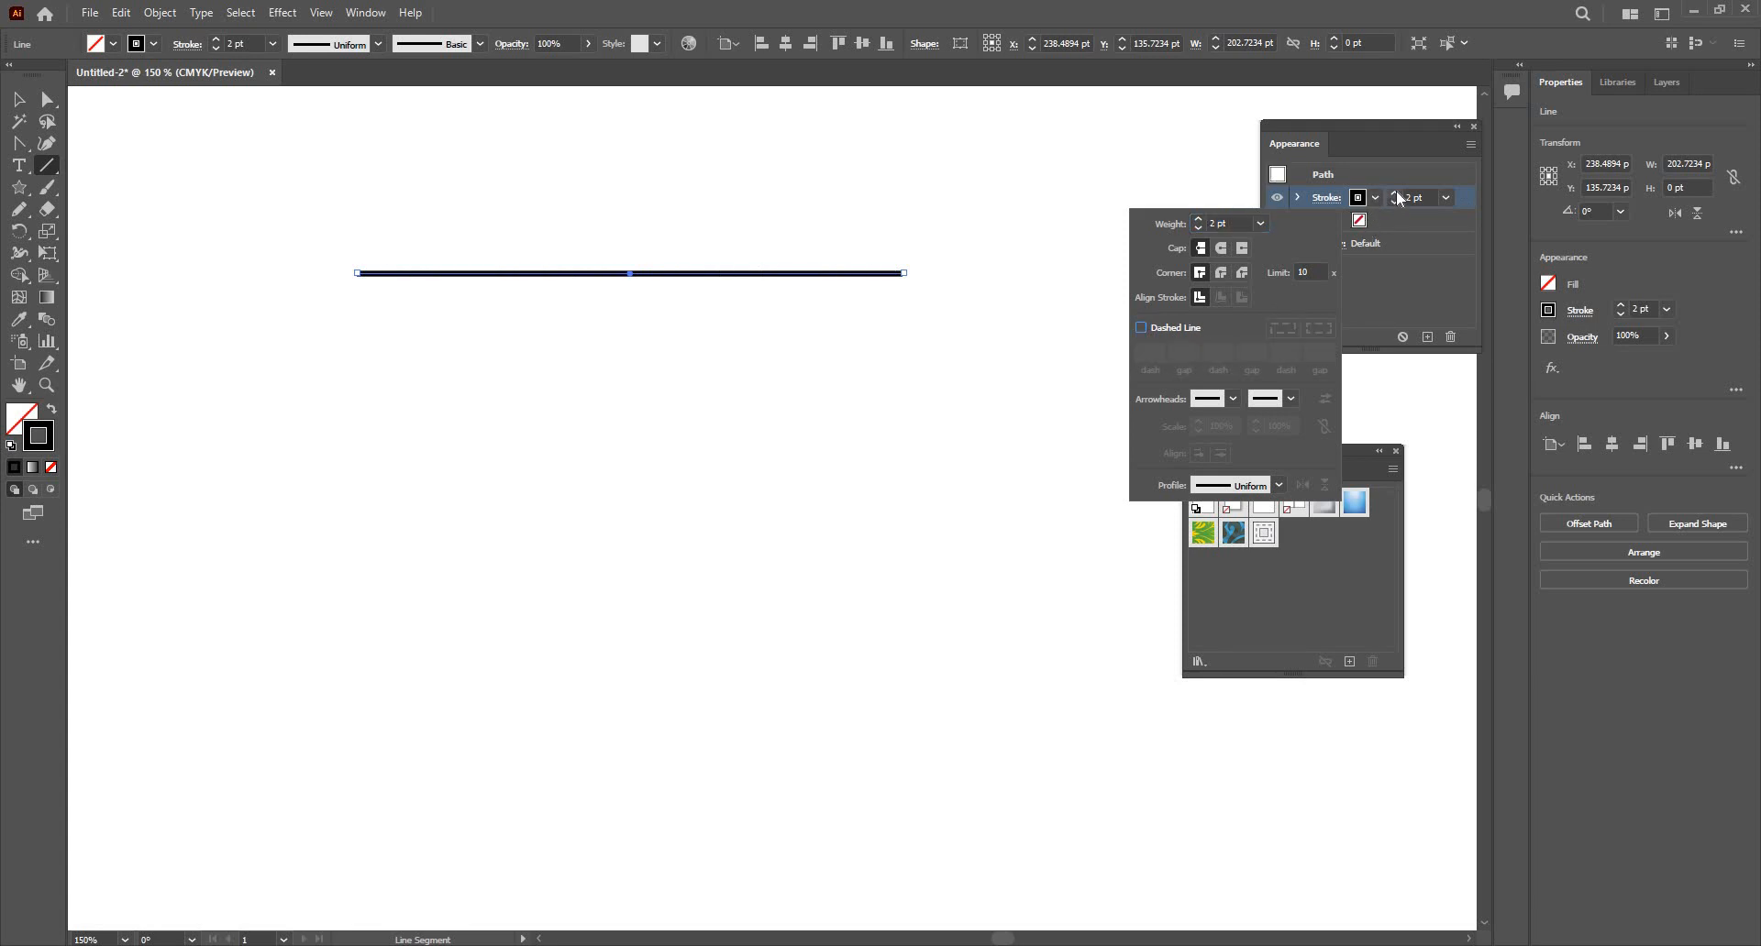
Step: Increase the line's black stroke weight to 22 pt
click(1396, 195)
click(1396, 195)
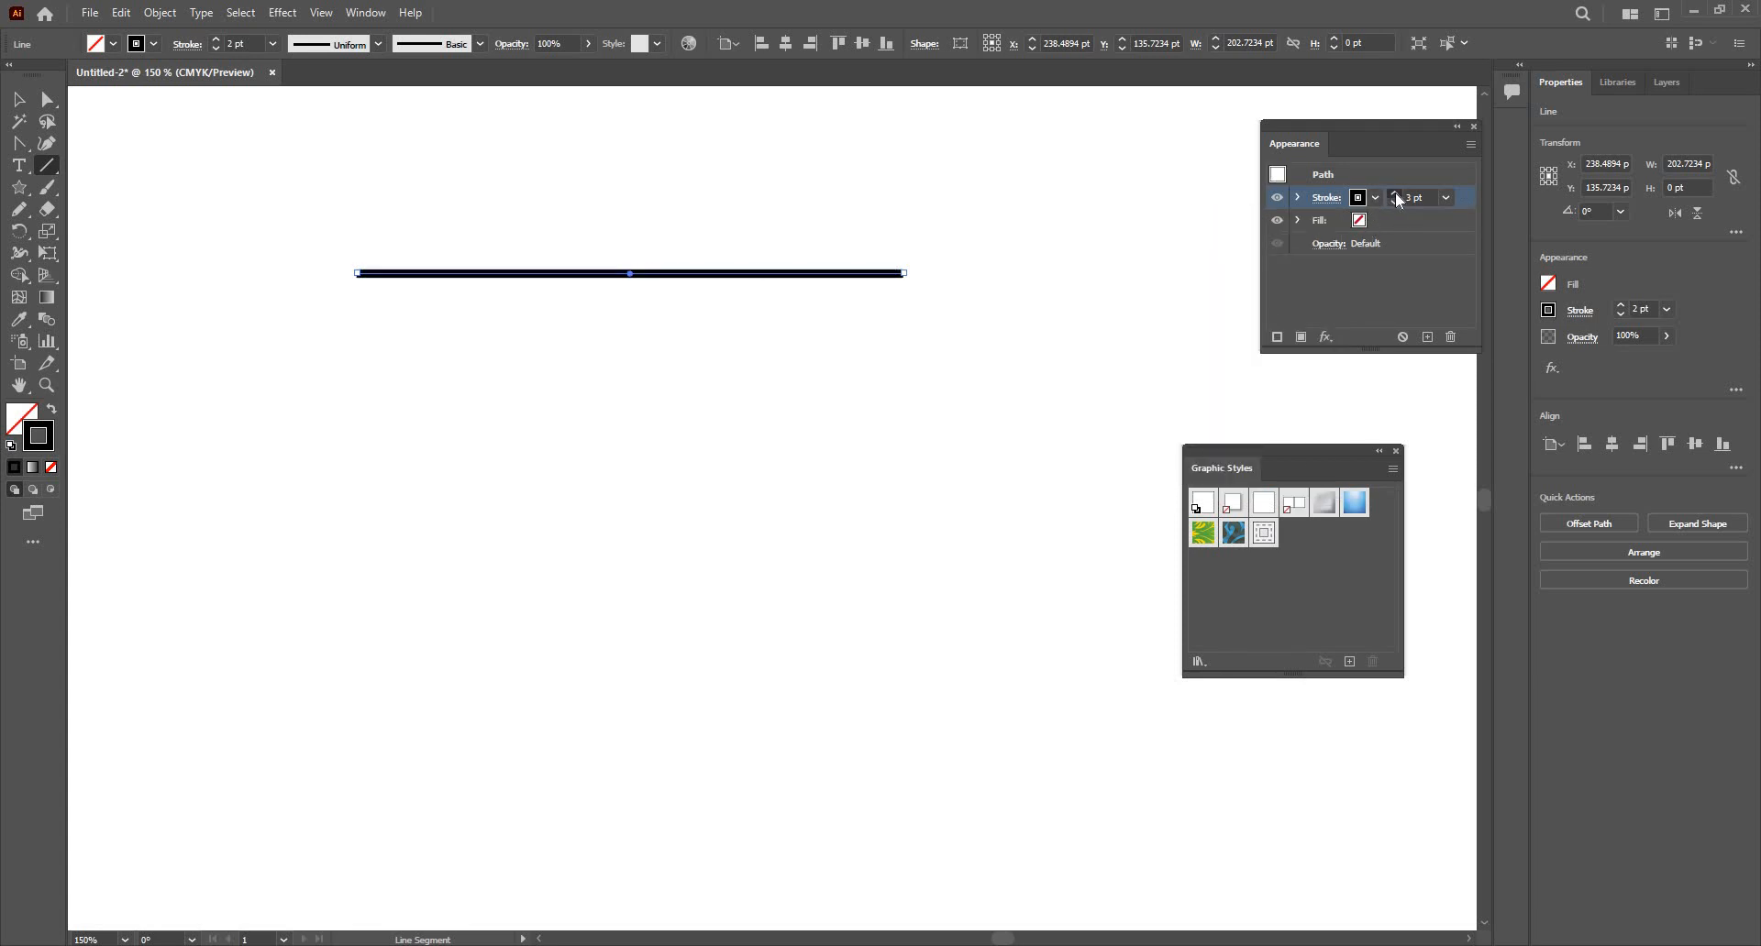
click(1395, 193)
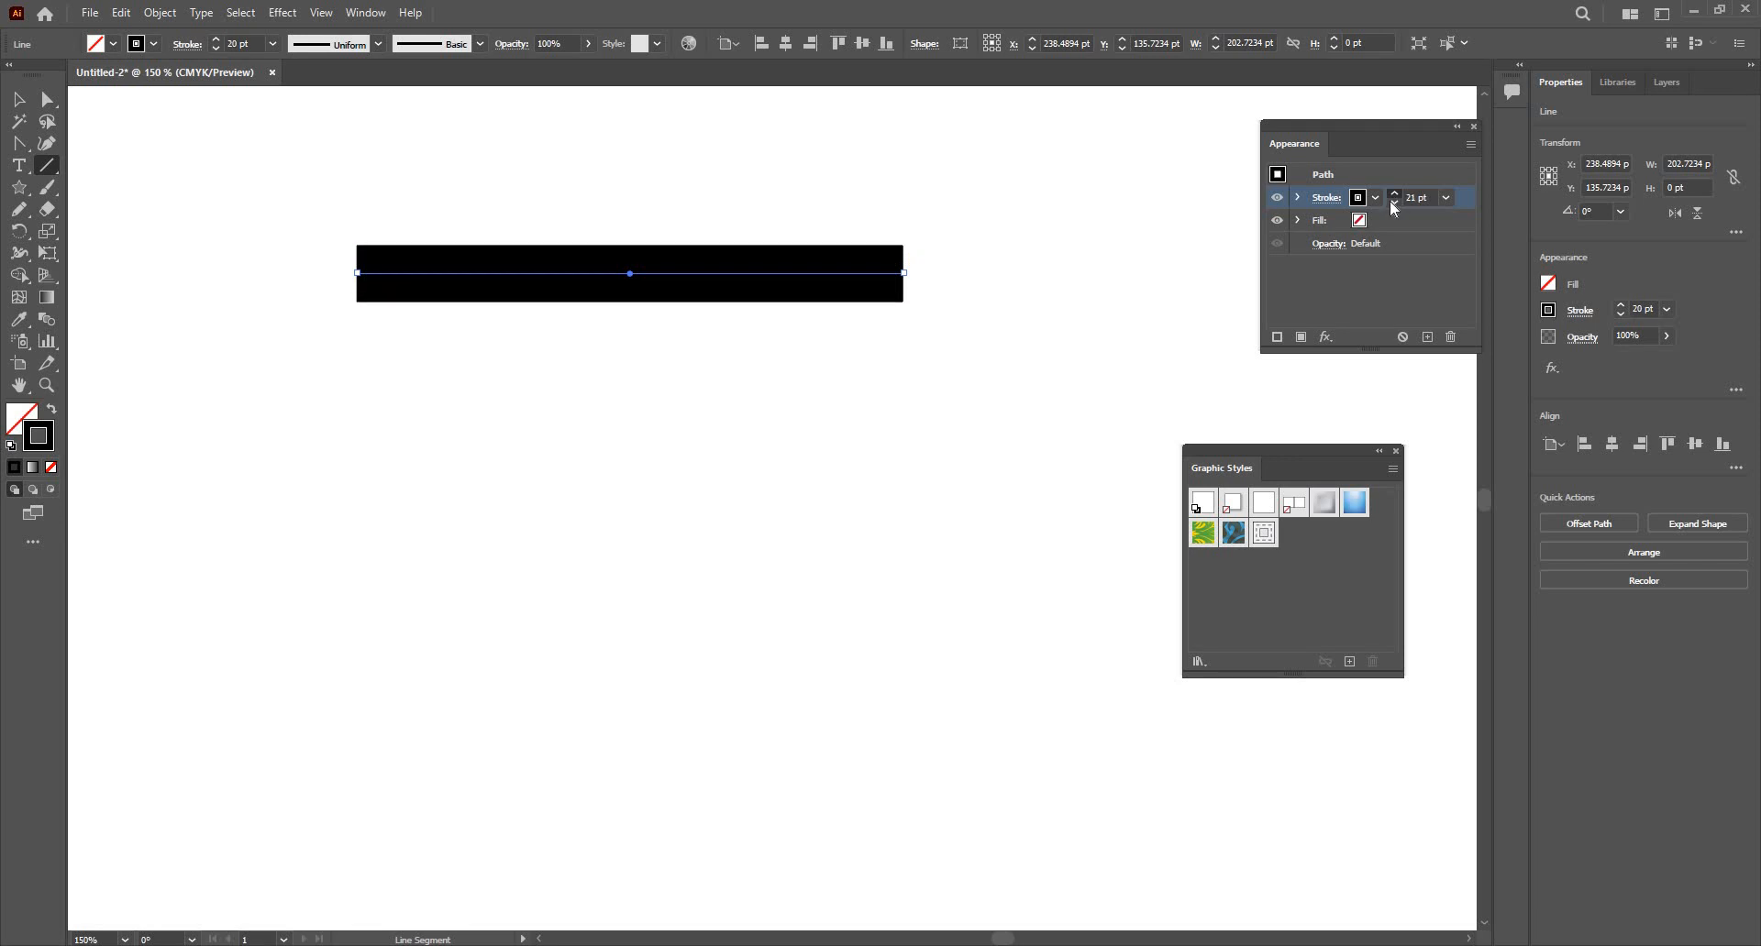
click(1394, 204)
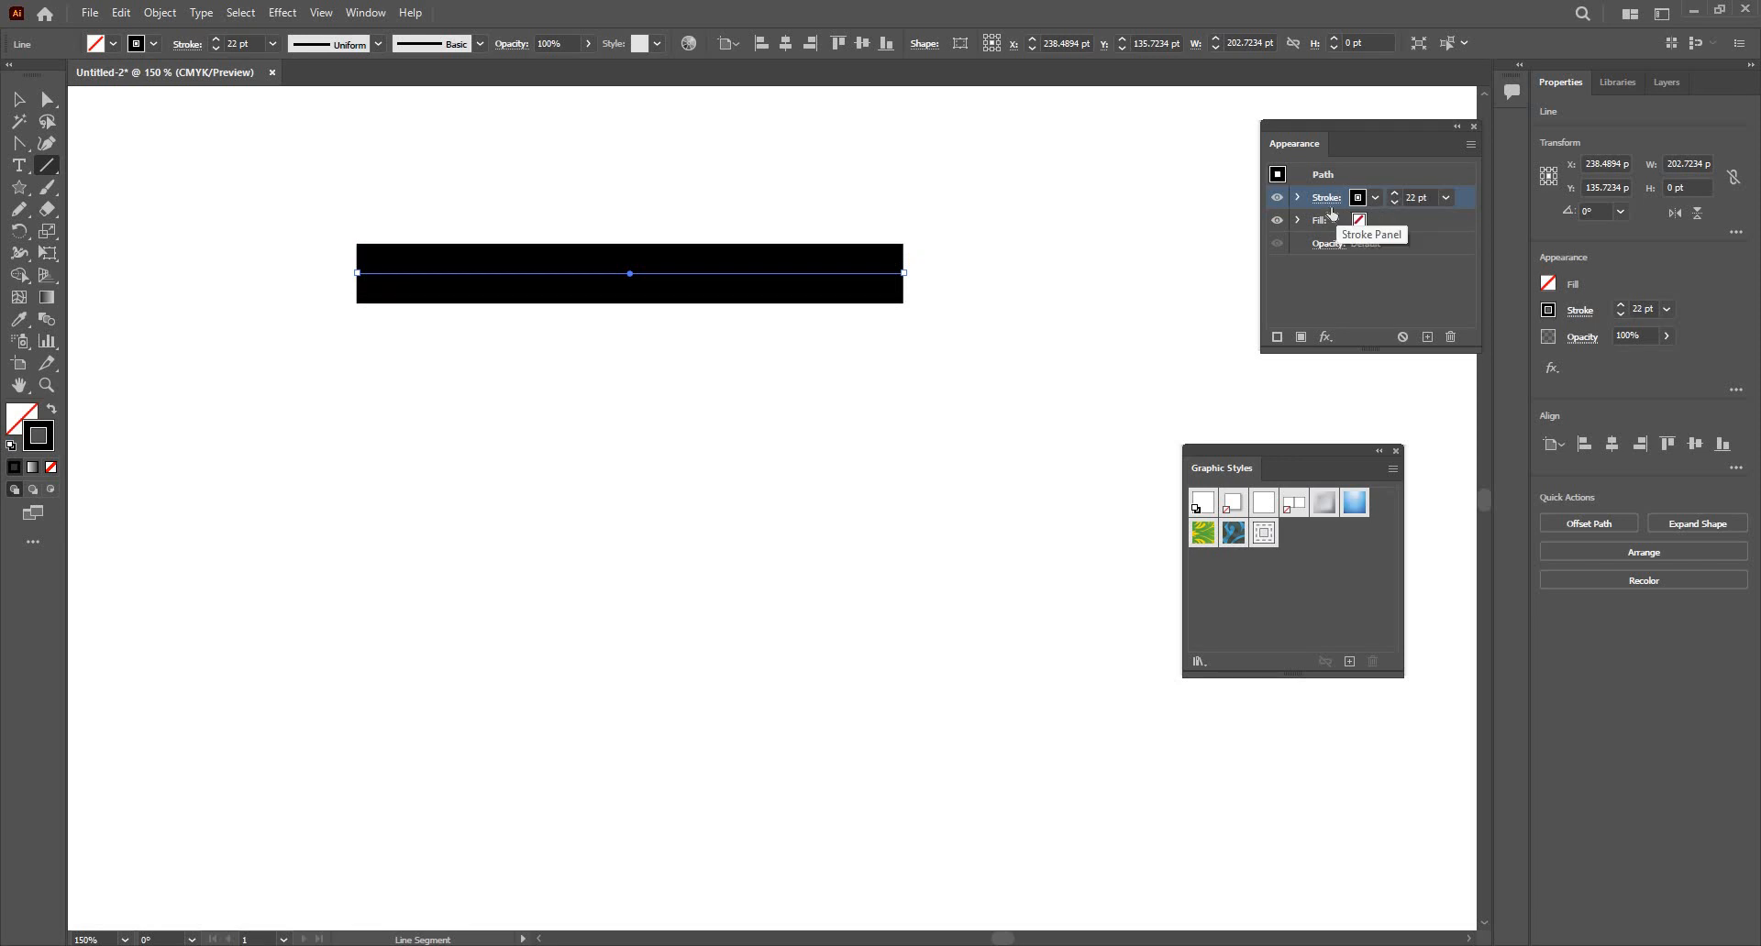
Step: Add a second stroke on top of the 22 pt black stroke and colour it white
click(1284, 343)
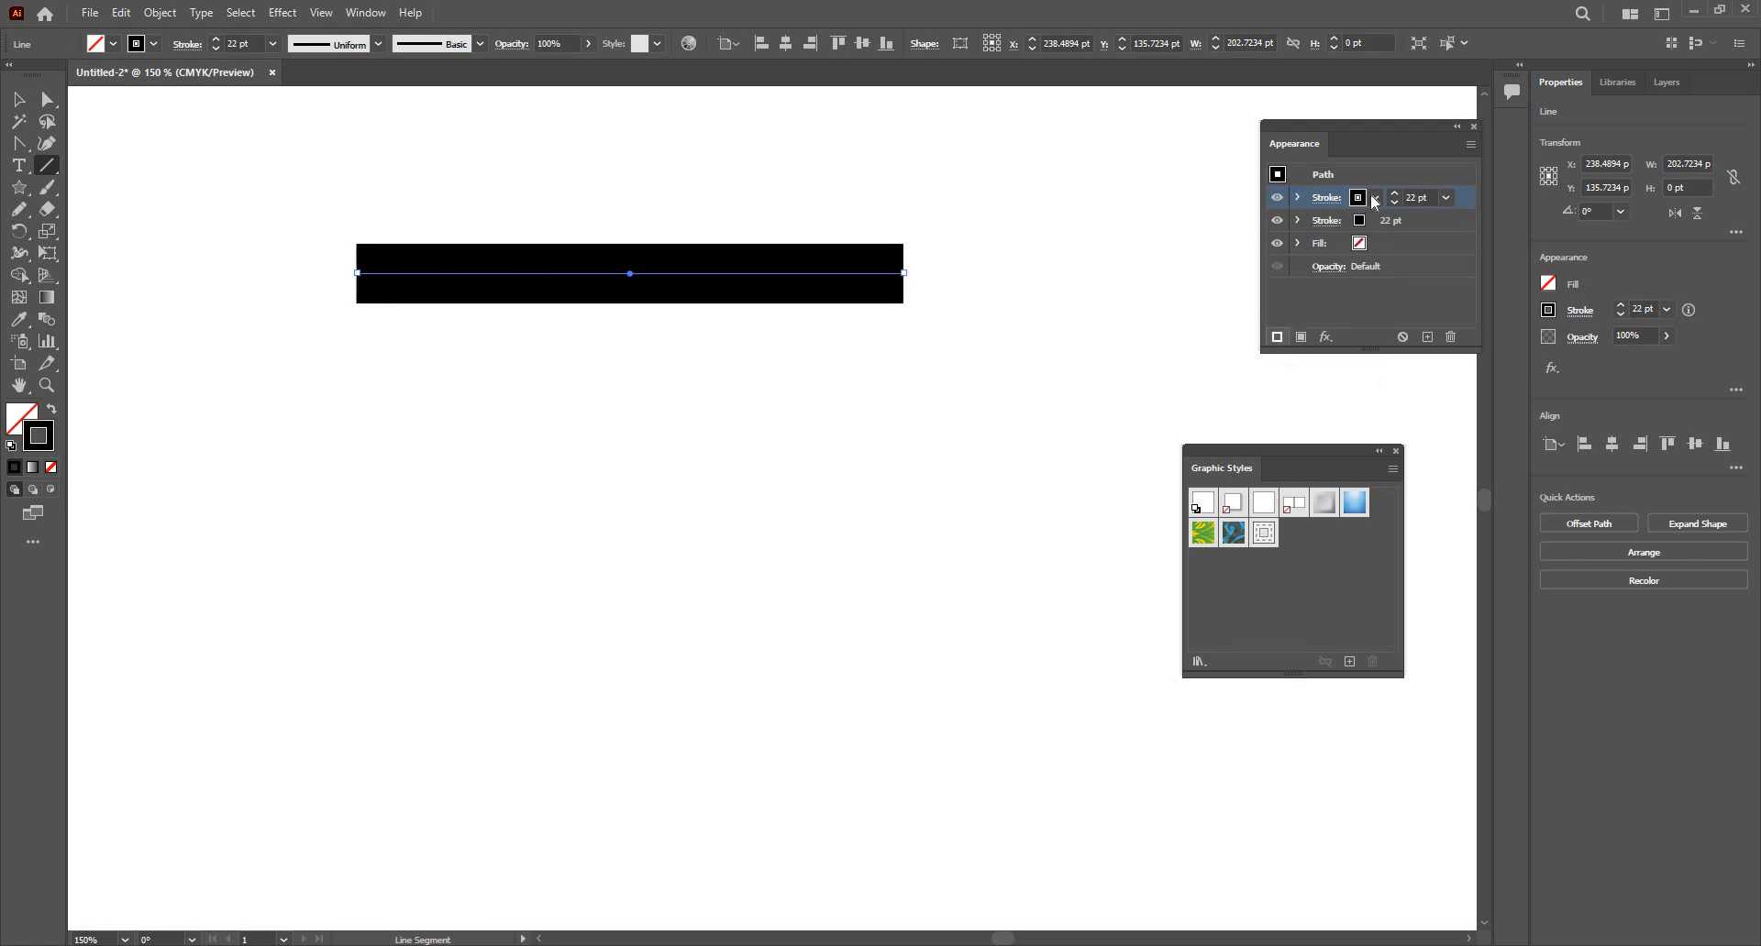
click(1358, 197)
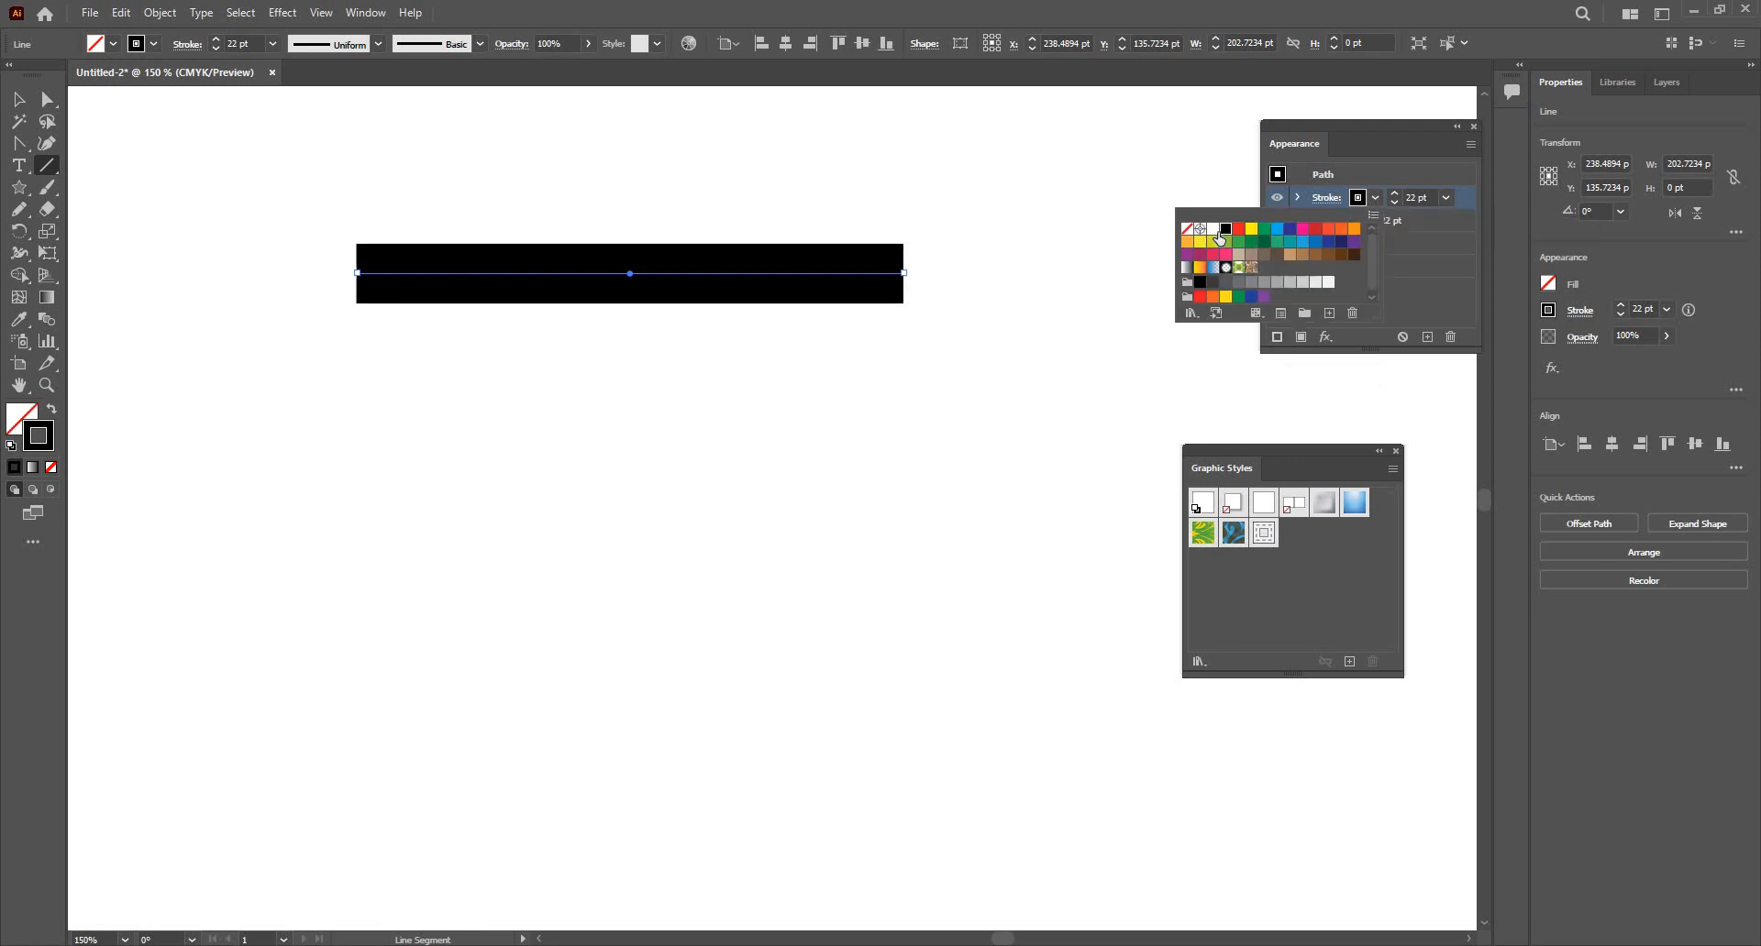
click(1352, 230)
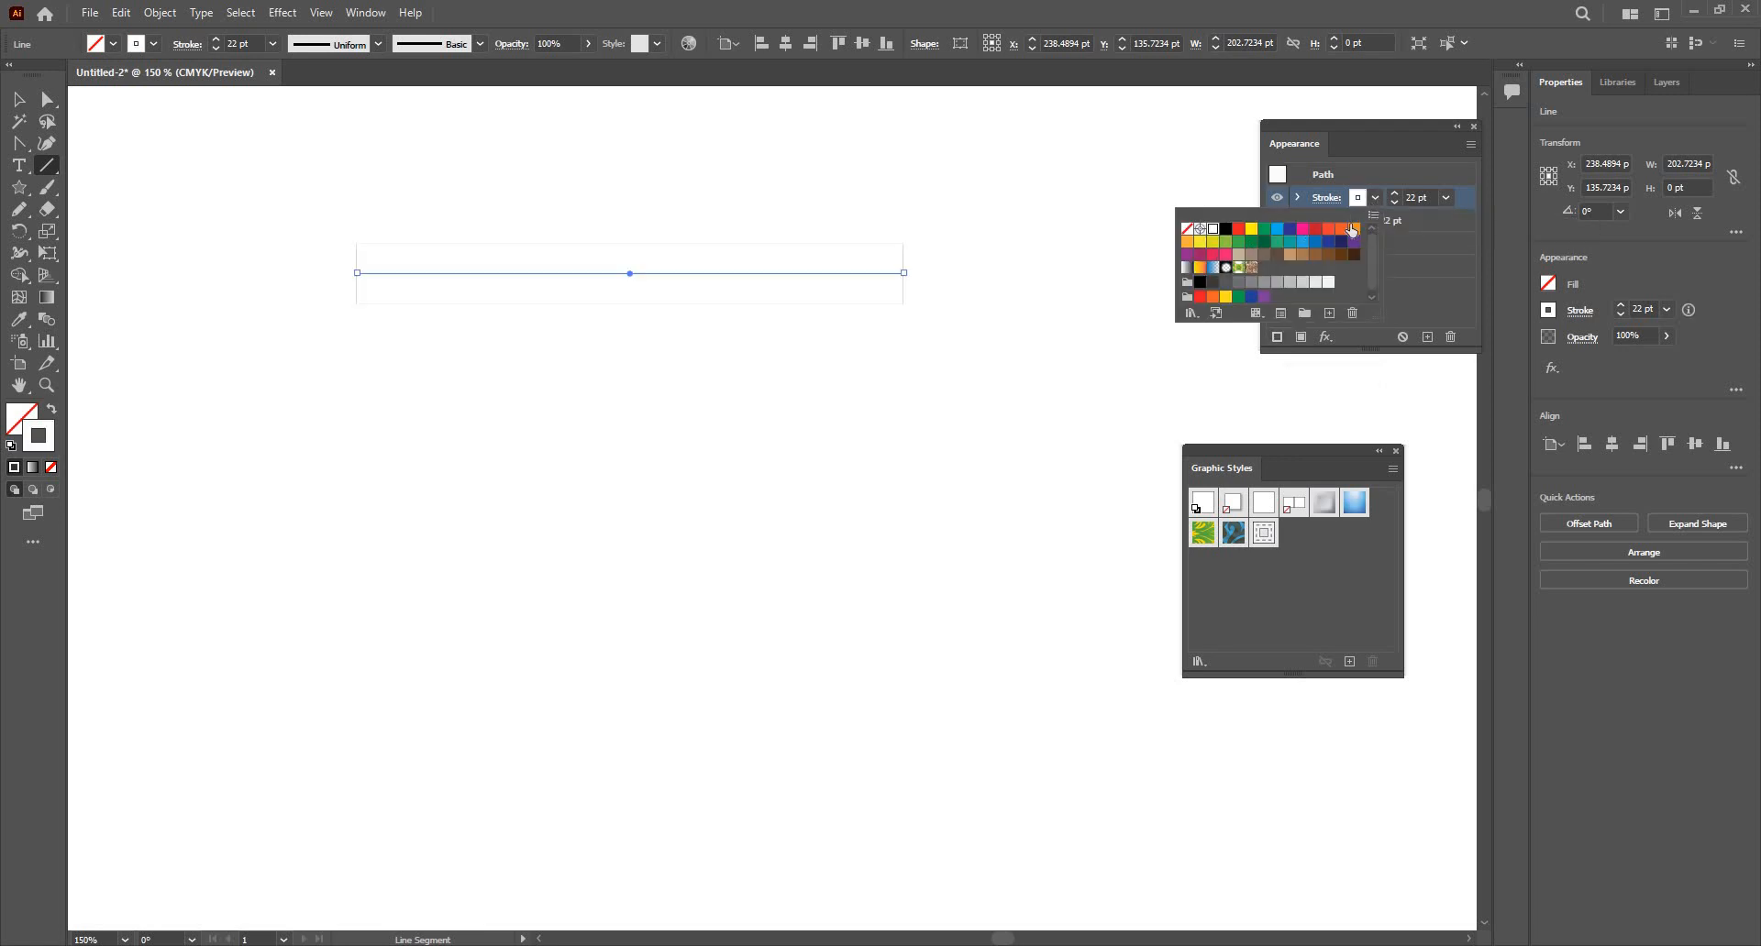
Step: Reduce the white stroke's weight to 18 pt to leave two black rails
click(1395, 203)
click(1395, 203)
click(1394, 203)
click(1395, 203)
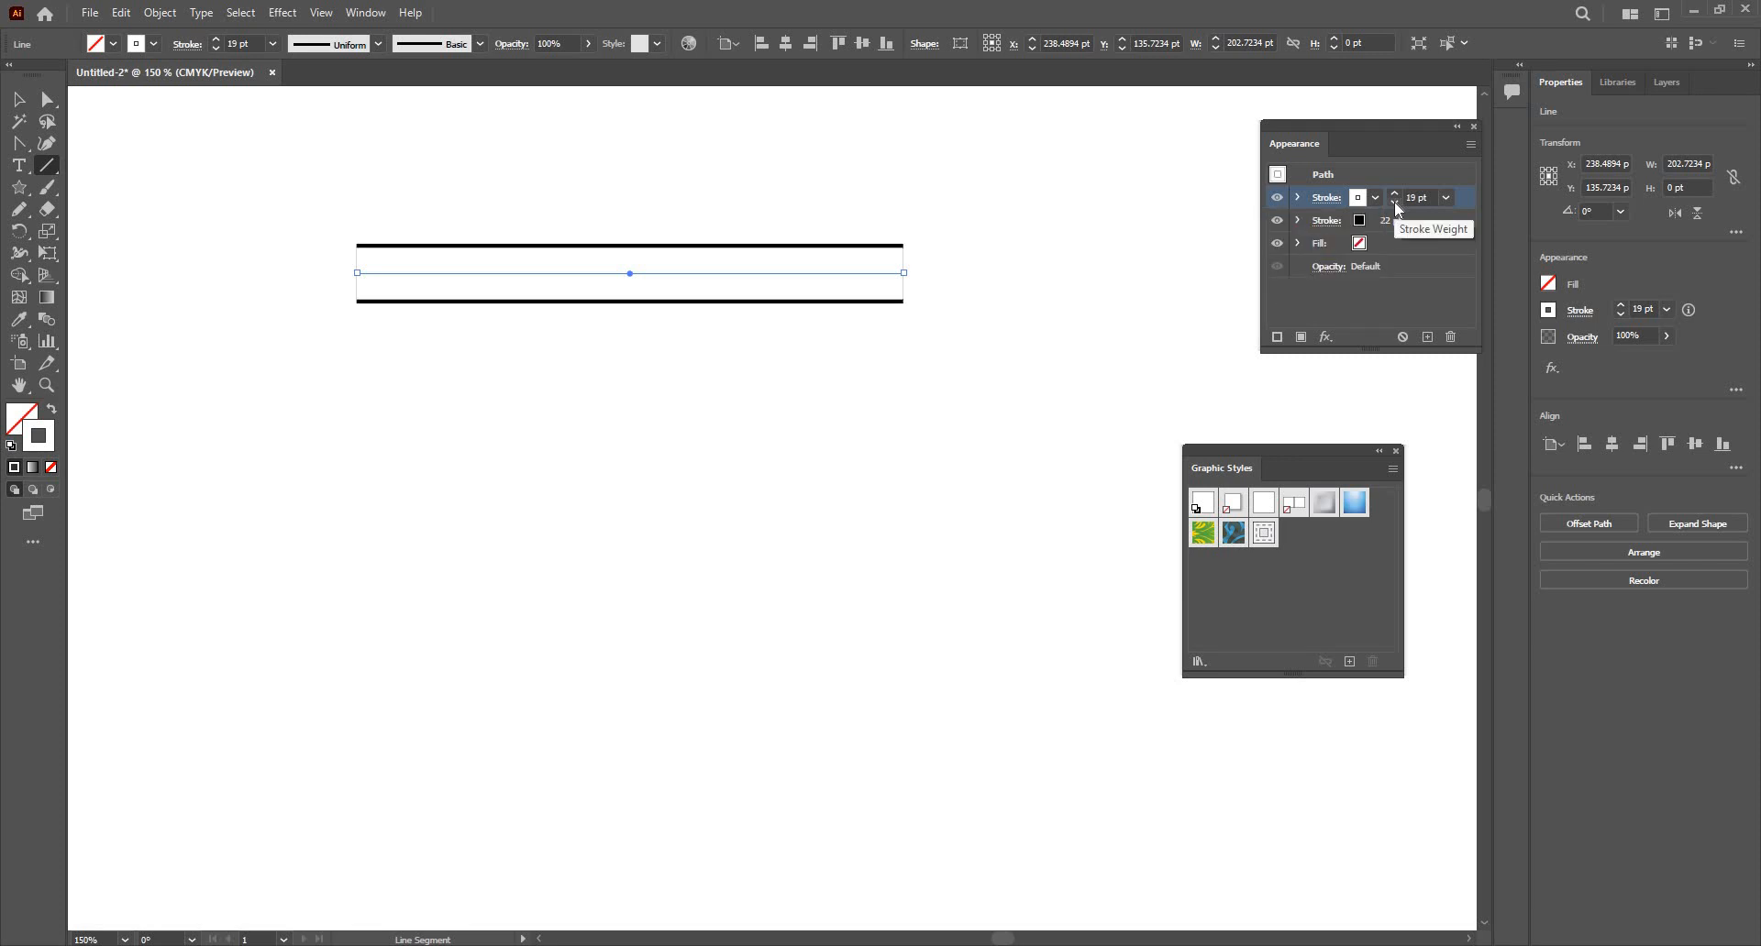
click(1394, 202)
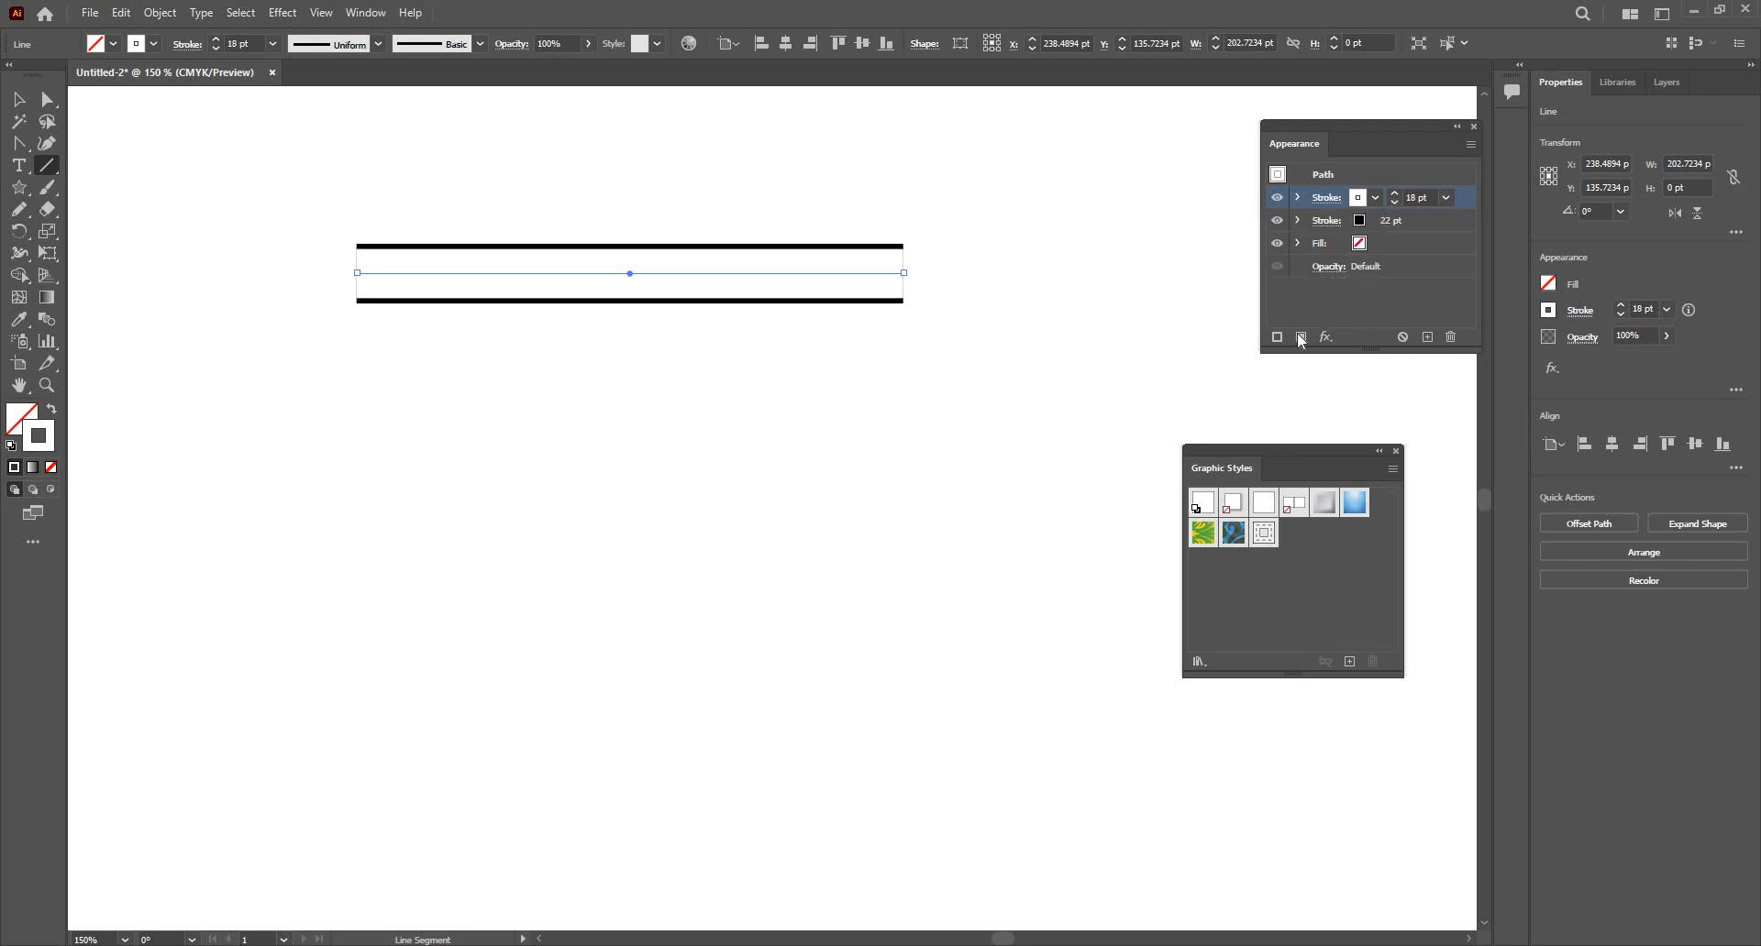
Step: Add a third stroke on top, colour it black and increase its weight to 25 pt
click(1375, 197)
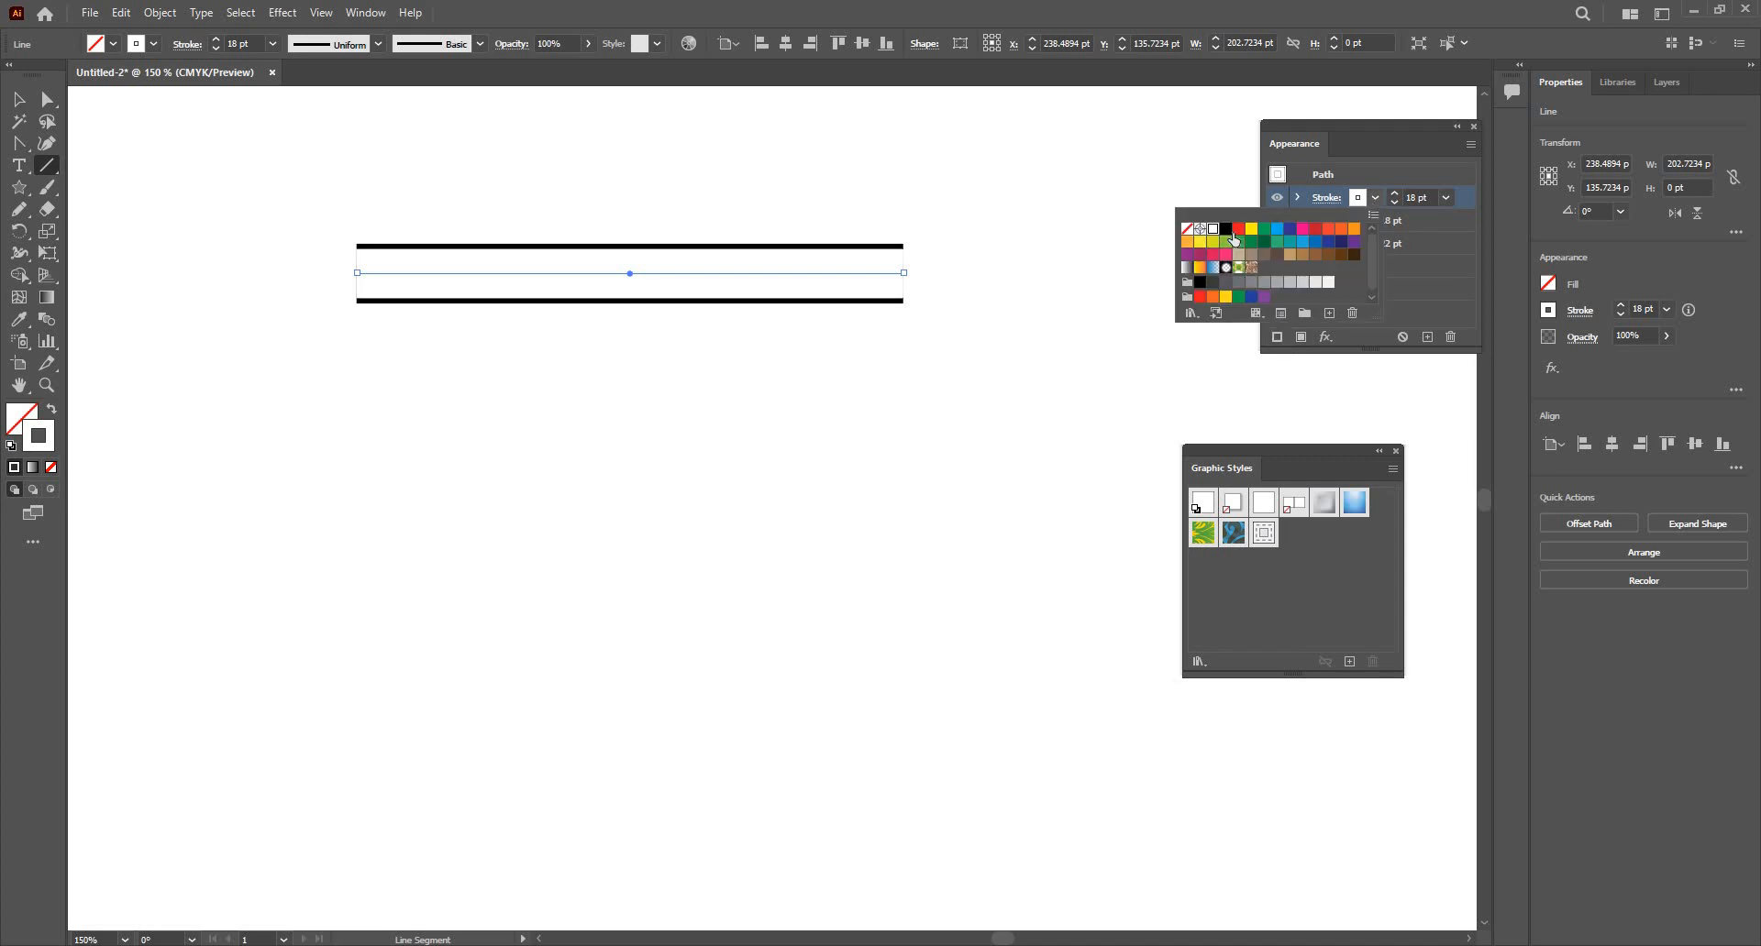
click(1343, 242)
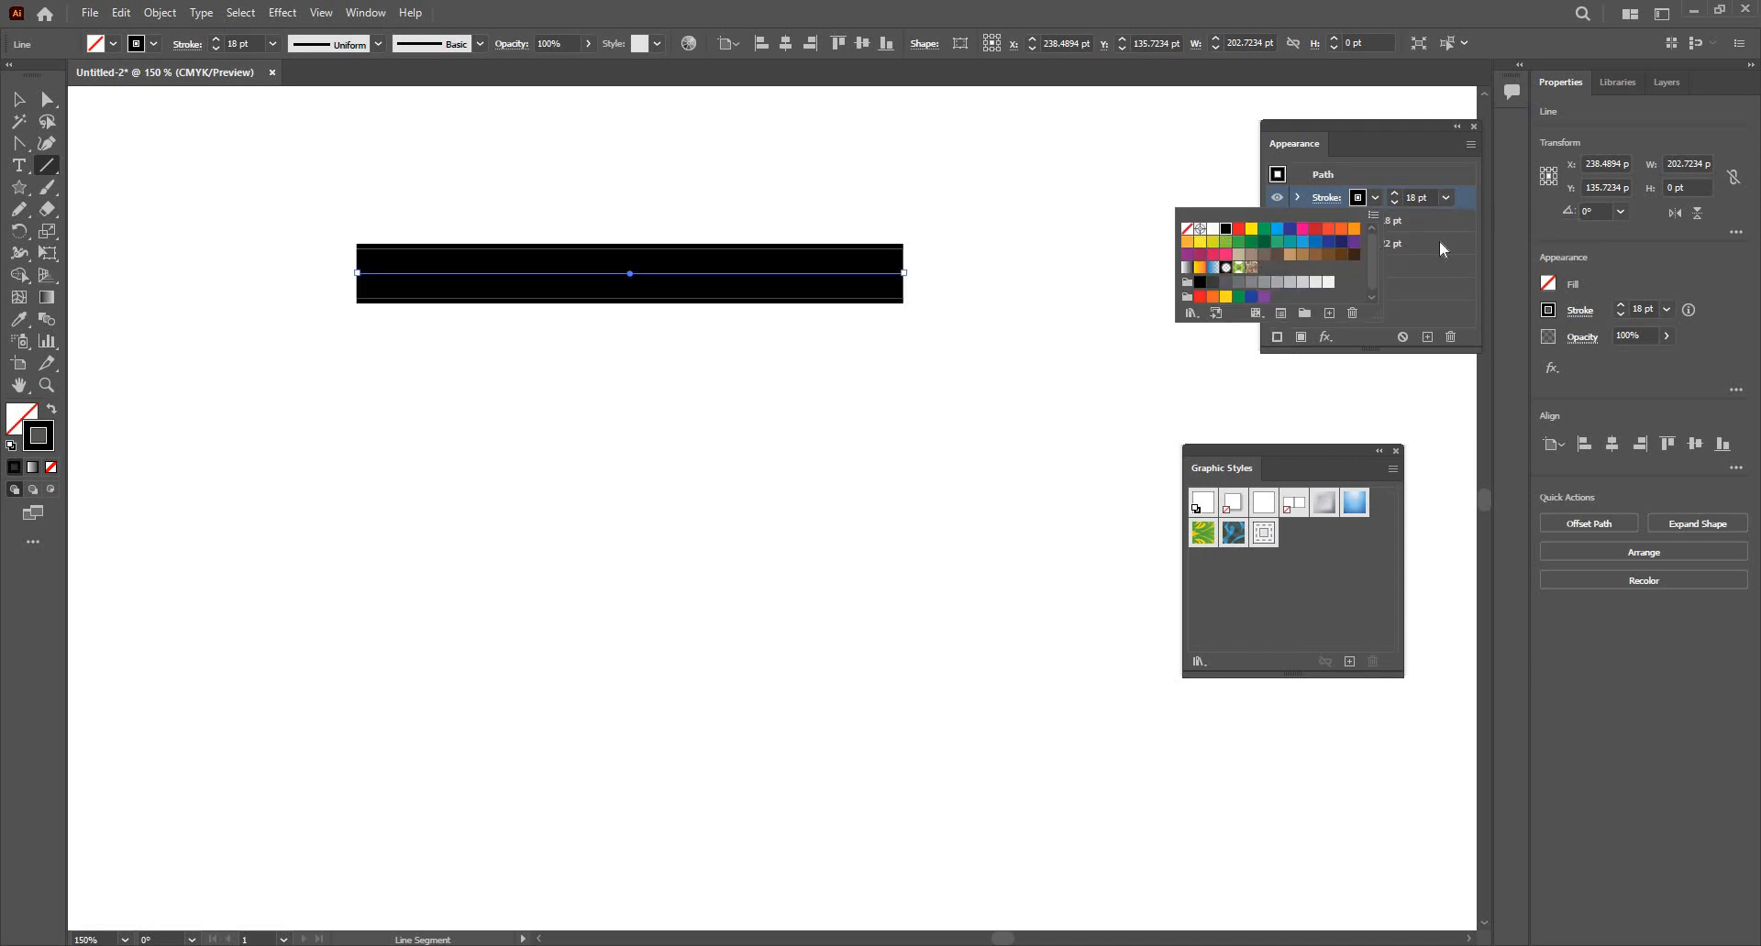
click(1394, 193)
click(1394, 193)
click(1394, 193)
click(1394, 193)
click(1394, 193)
click(1393, 194)
click(1394, 194)
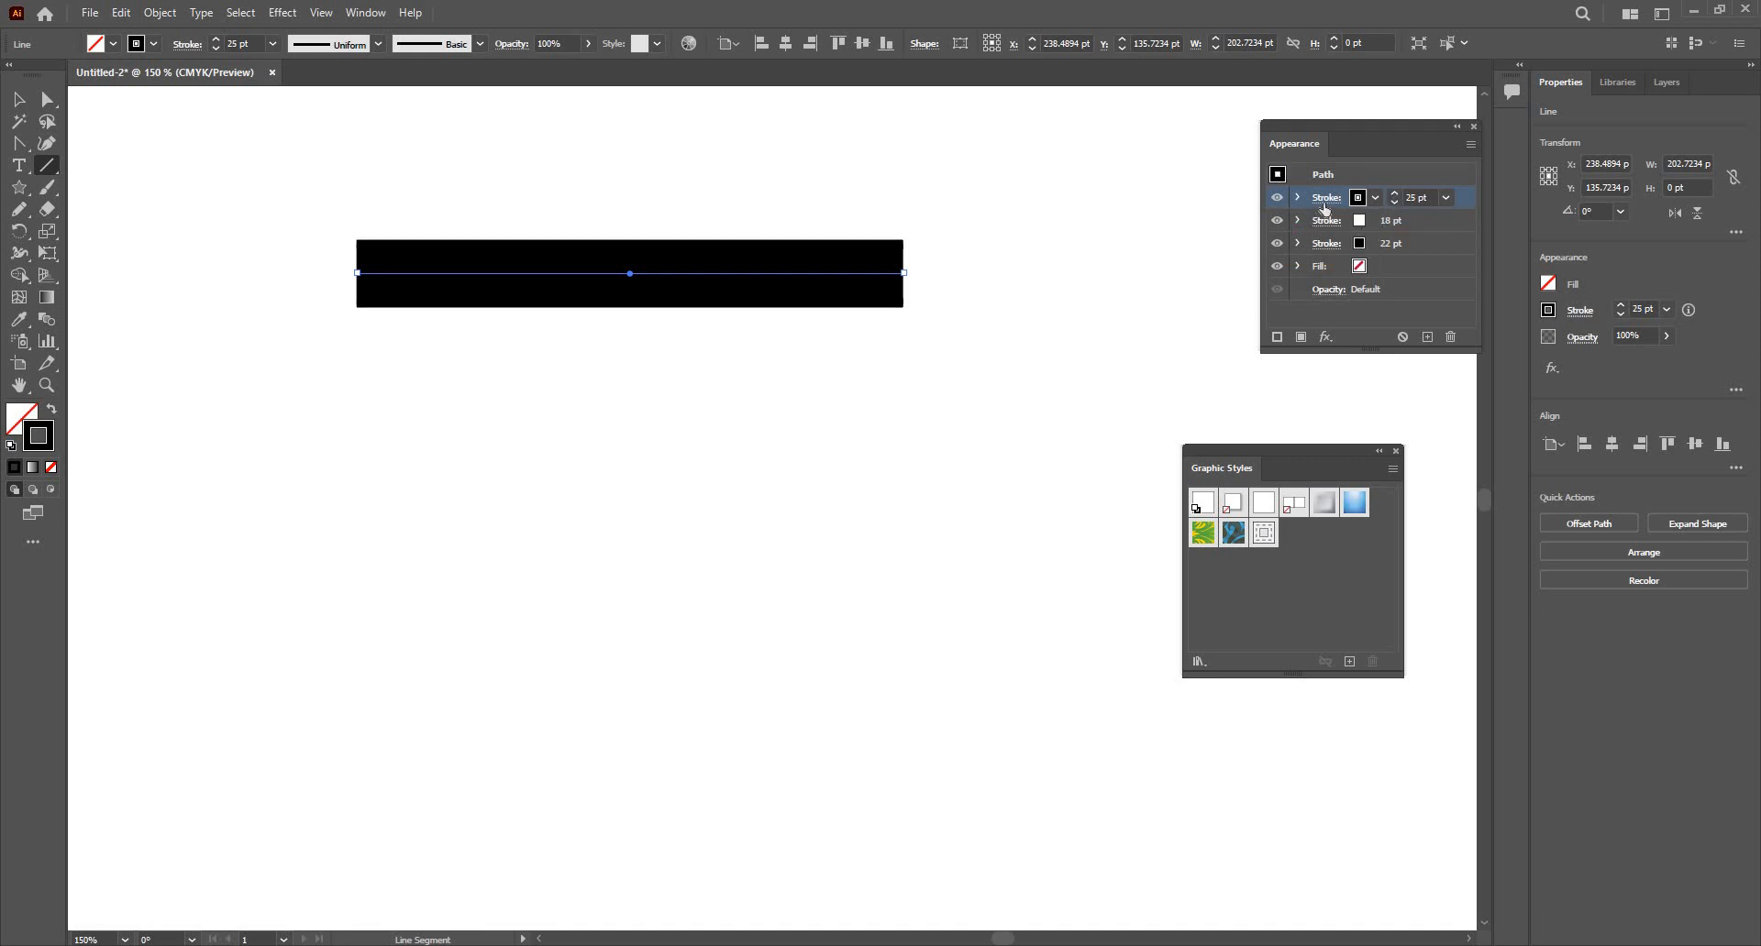
Step: Make the topmost black stroke a dashed line with a 10 pt dash and gap and raise its weight to 27 pt
click(1323, 203)
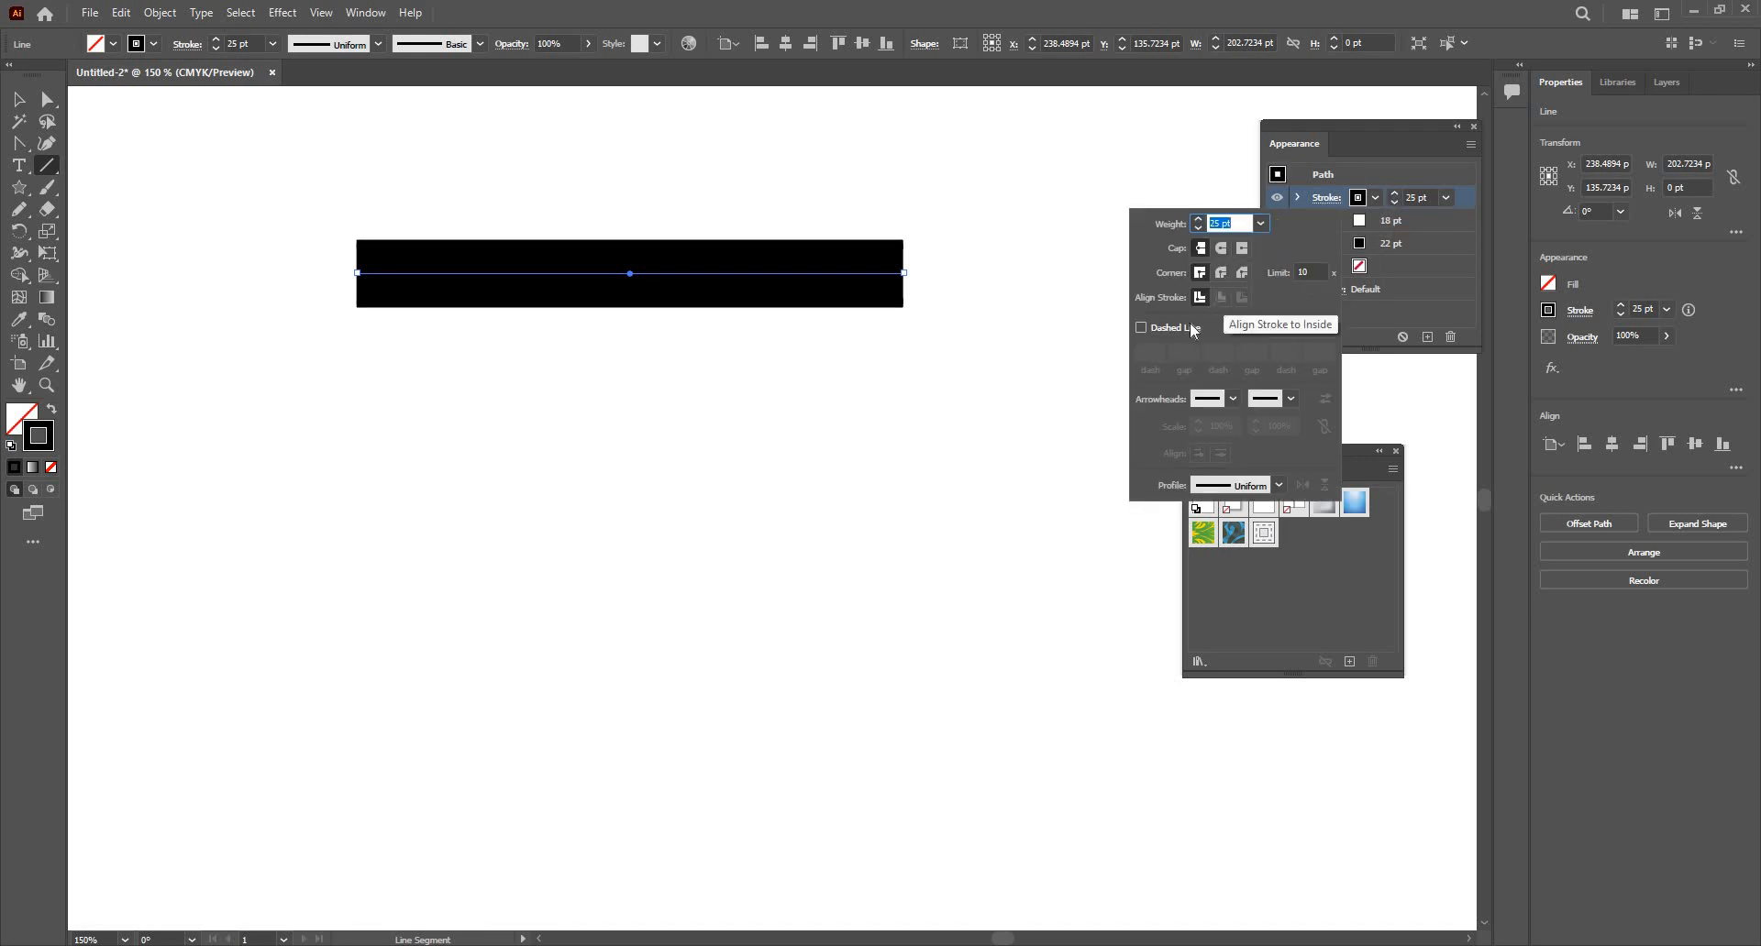
click(1192, 328)
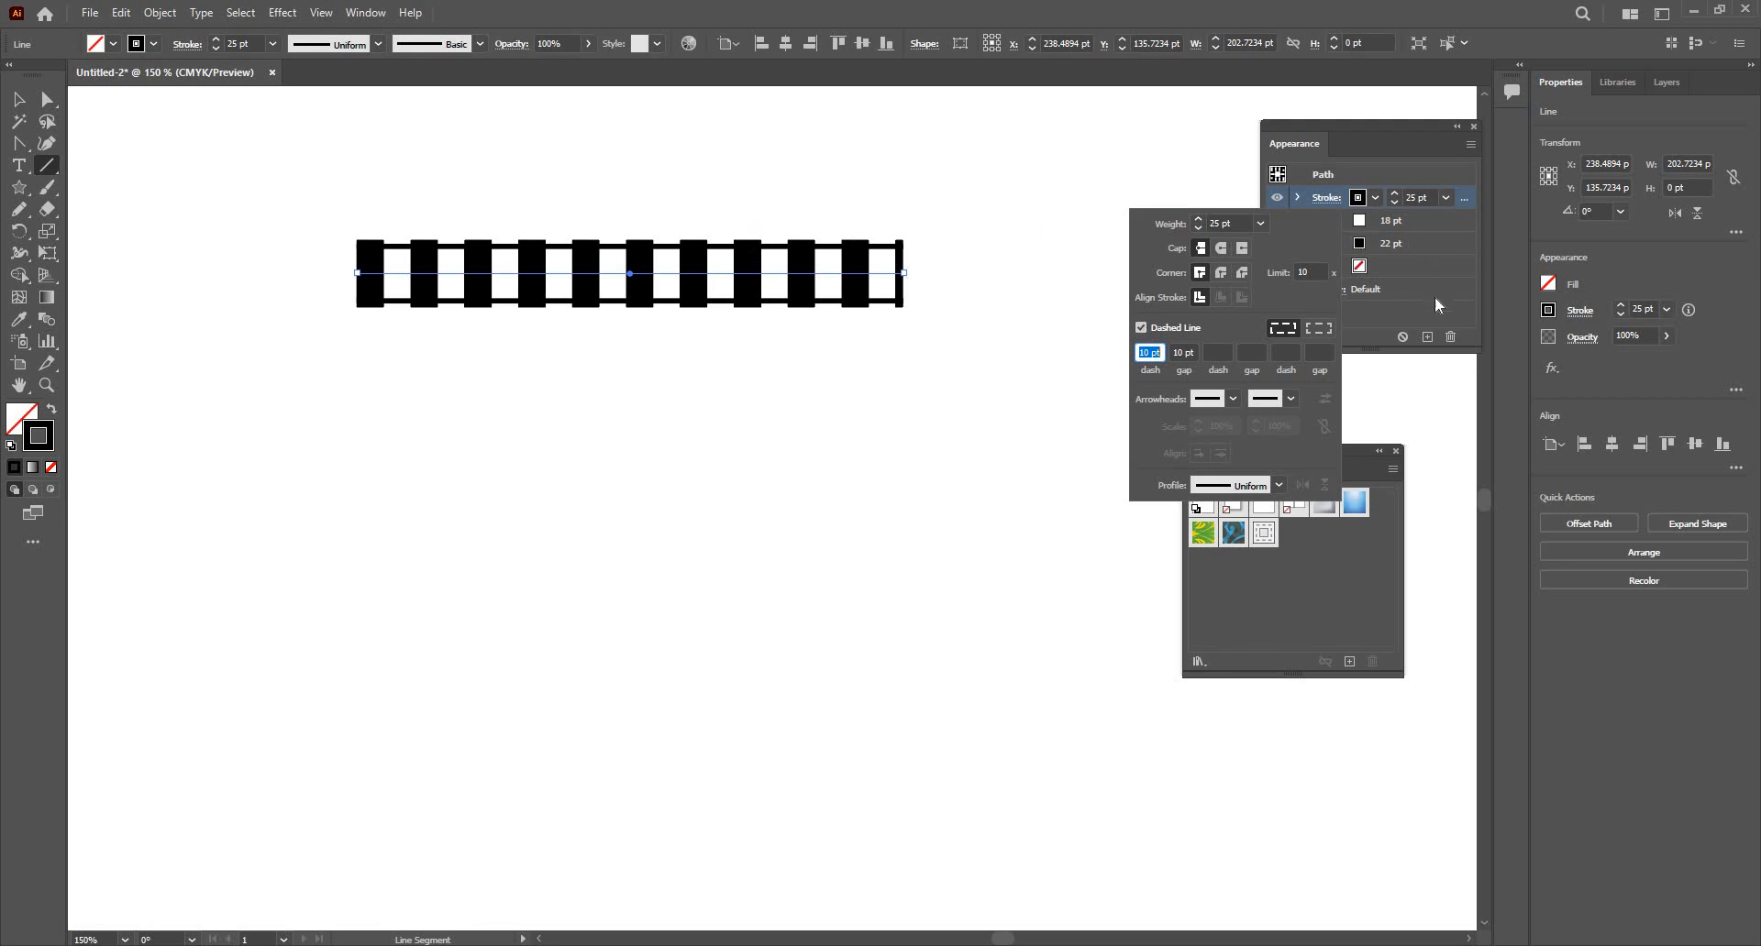
click(1372, 266)
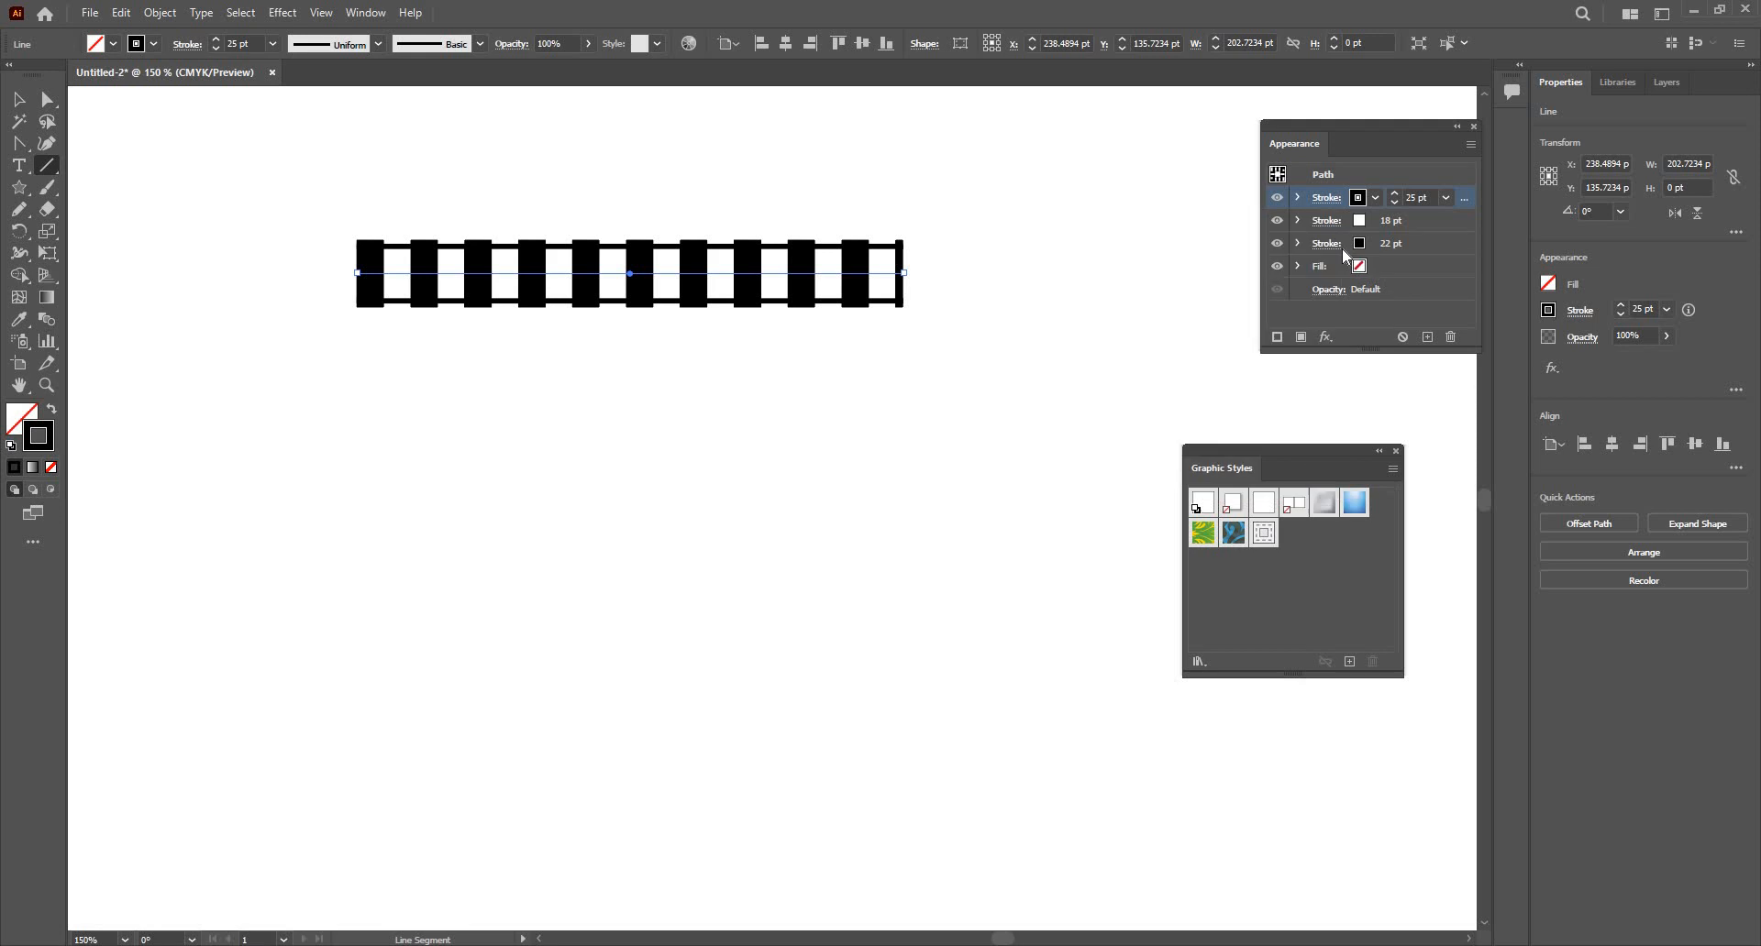
click(1393, 193)
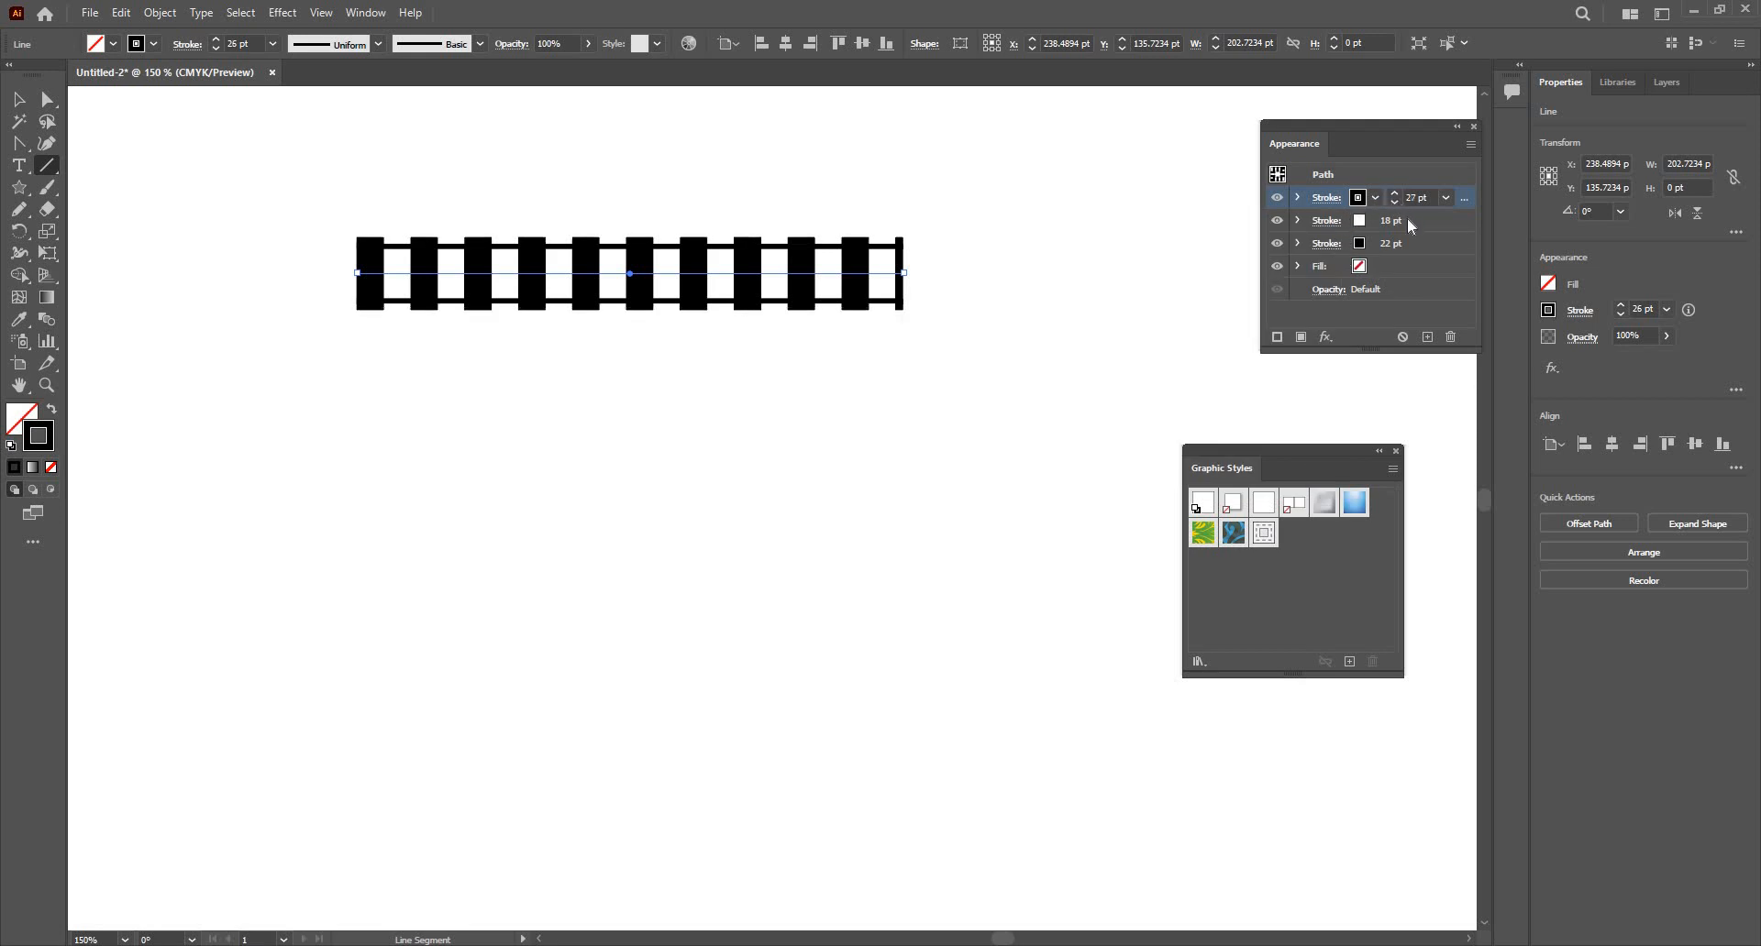
Step: Try a 24 pt weight on the bottommost black stroke and bring it back to 22 pt
click(1395, 244)
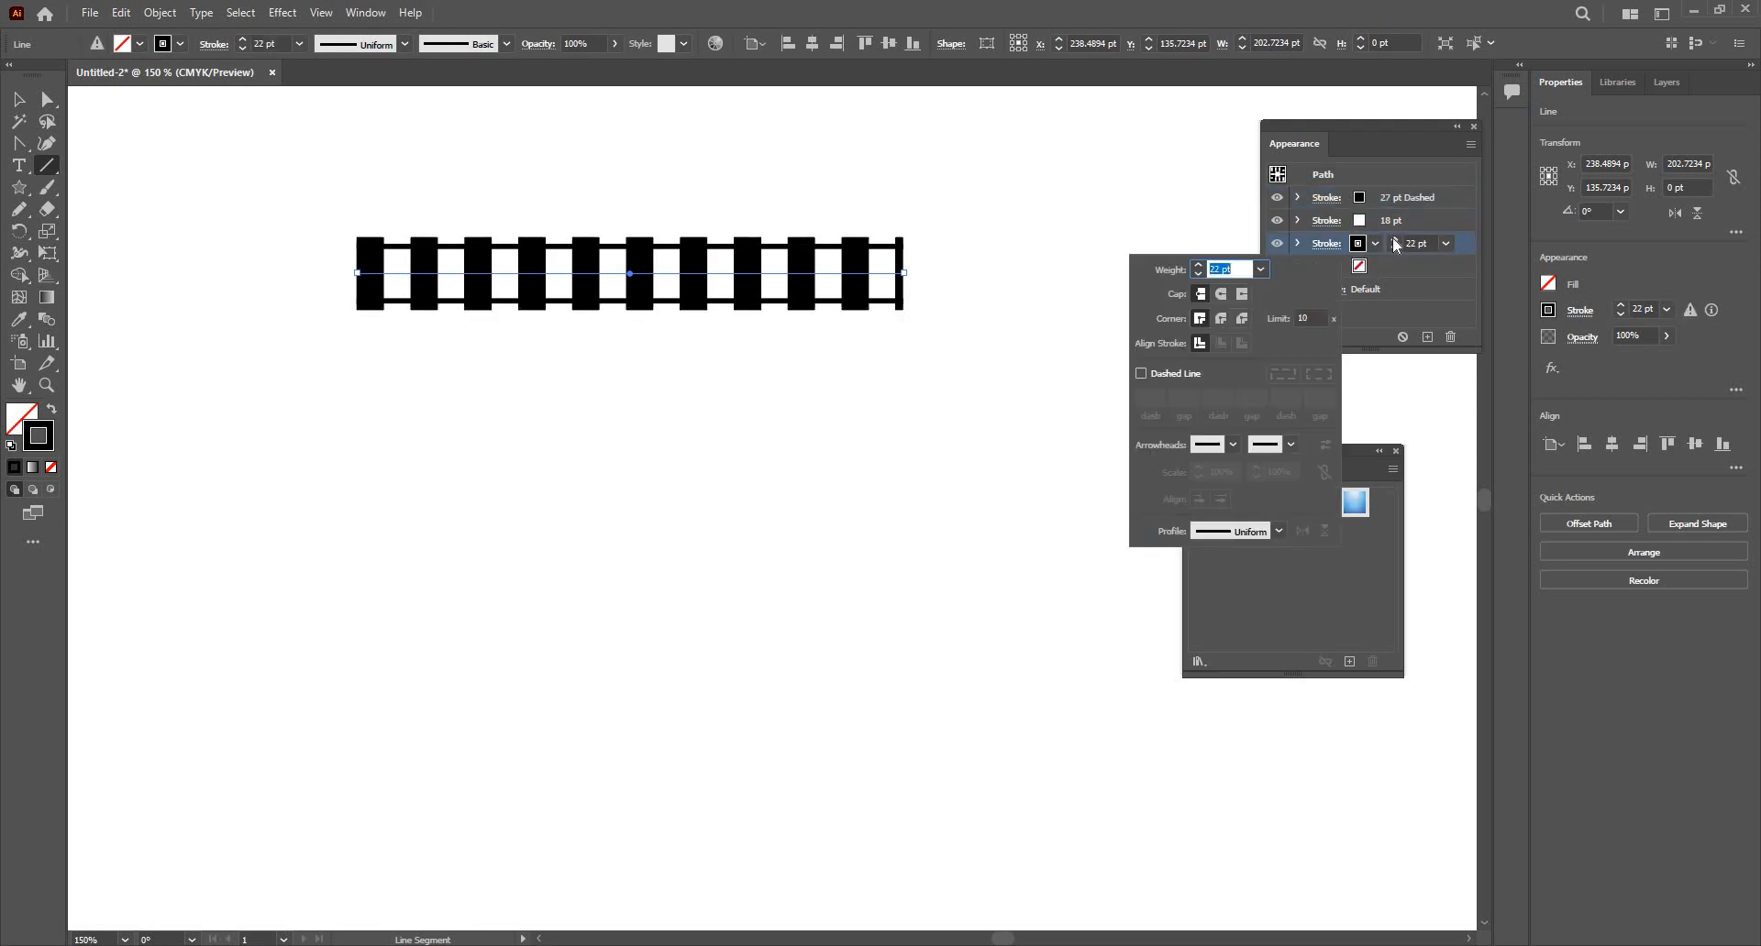
click(1393, 239)
click(1393, 240)
click(1394, 241)
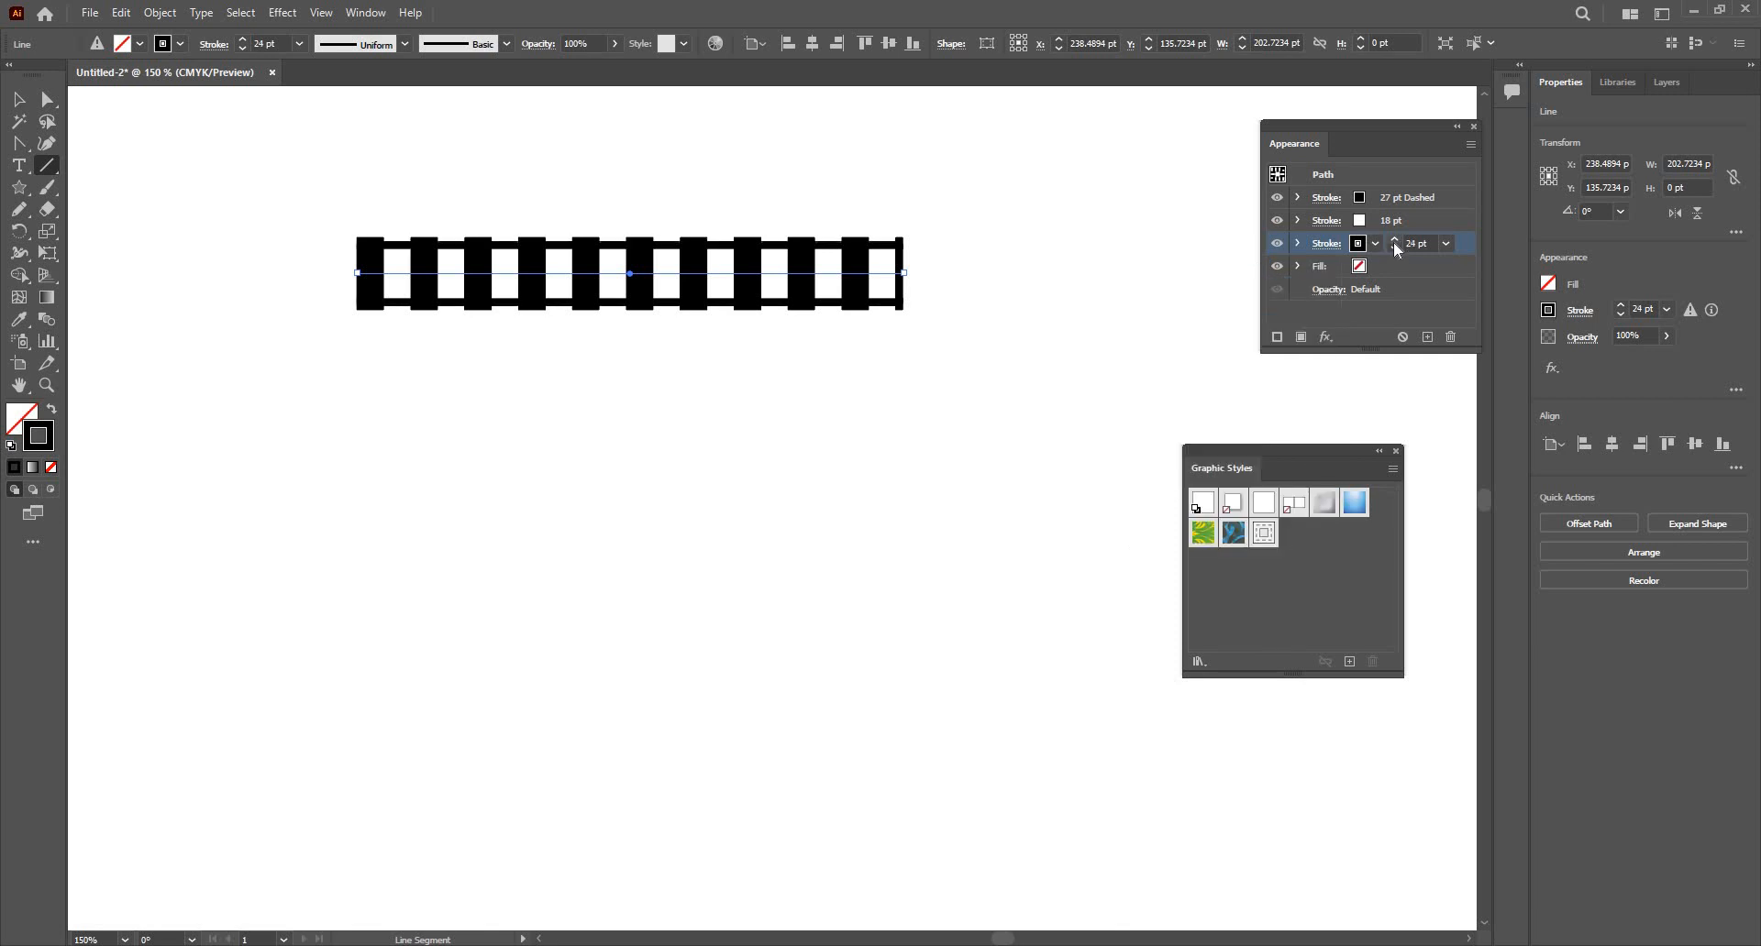
click(1395, 249)
click(1395, 249)
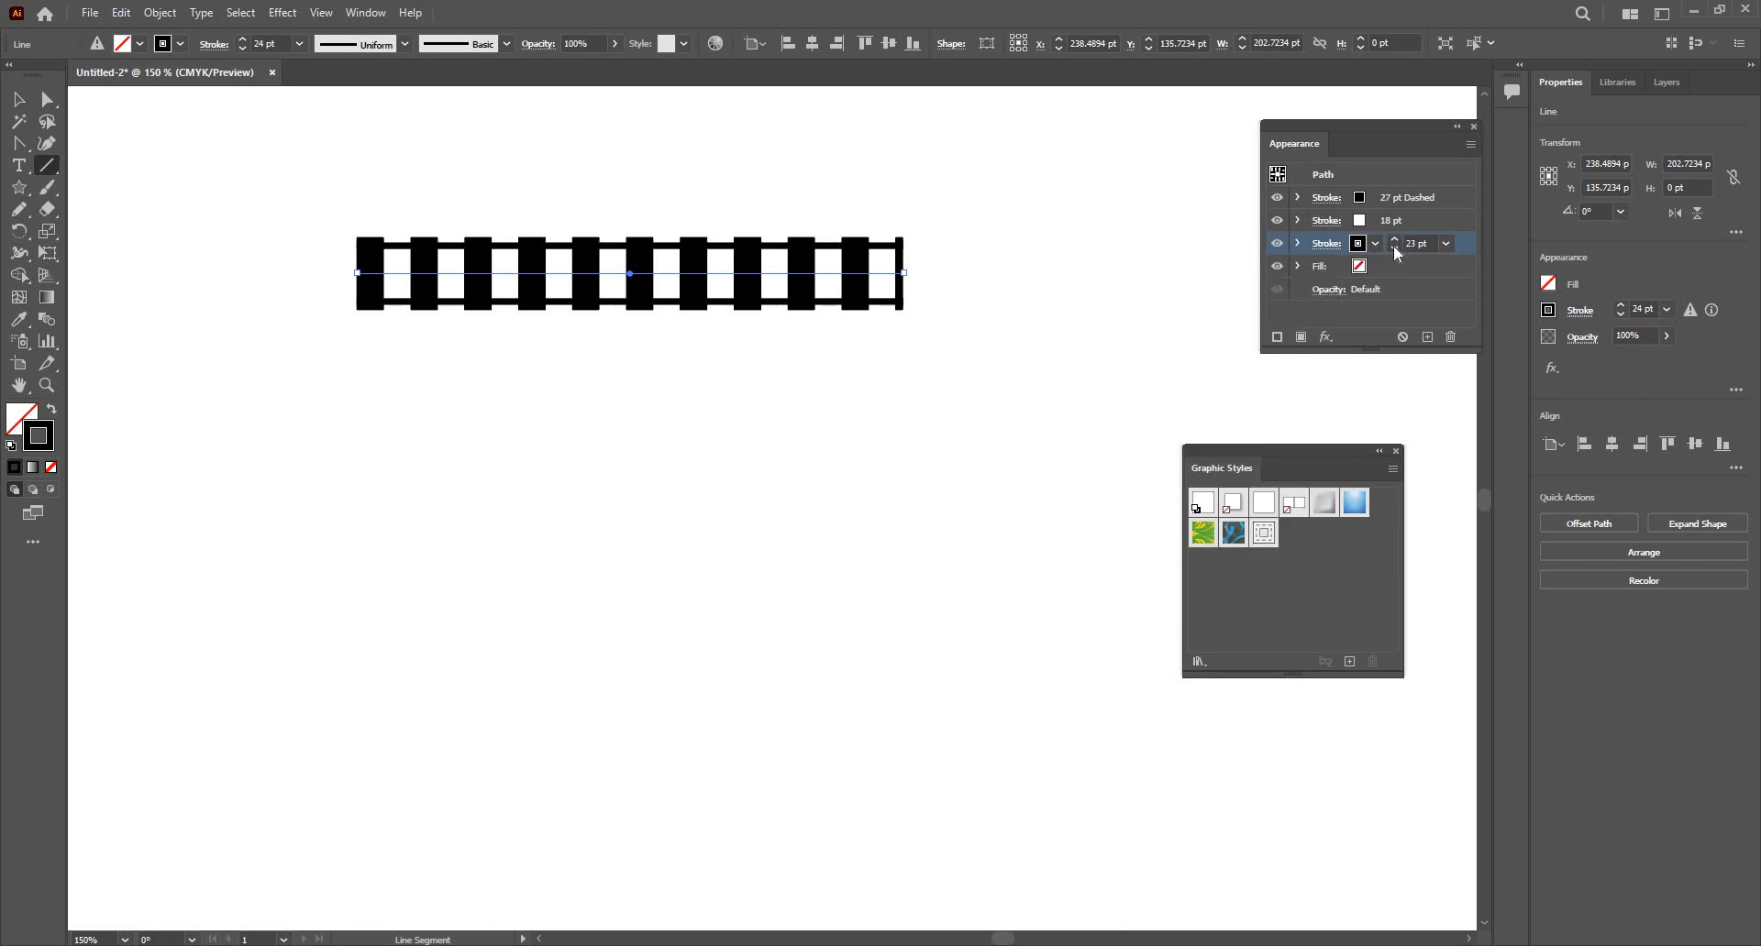
click(1395, 249)
key(v)
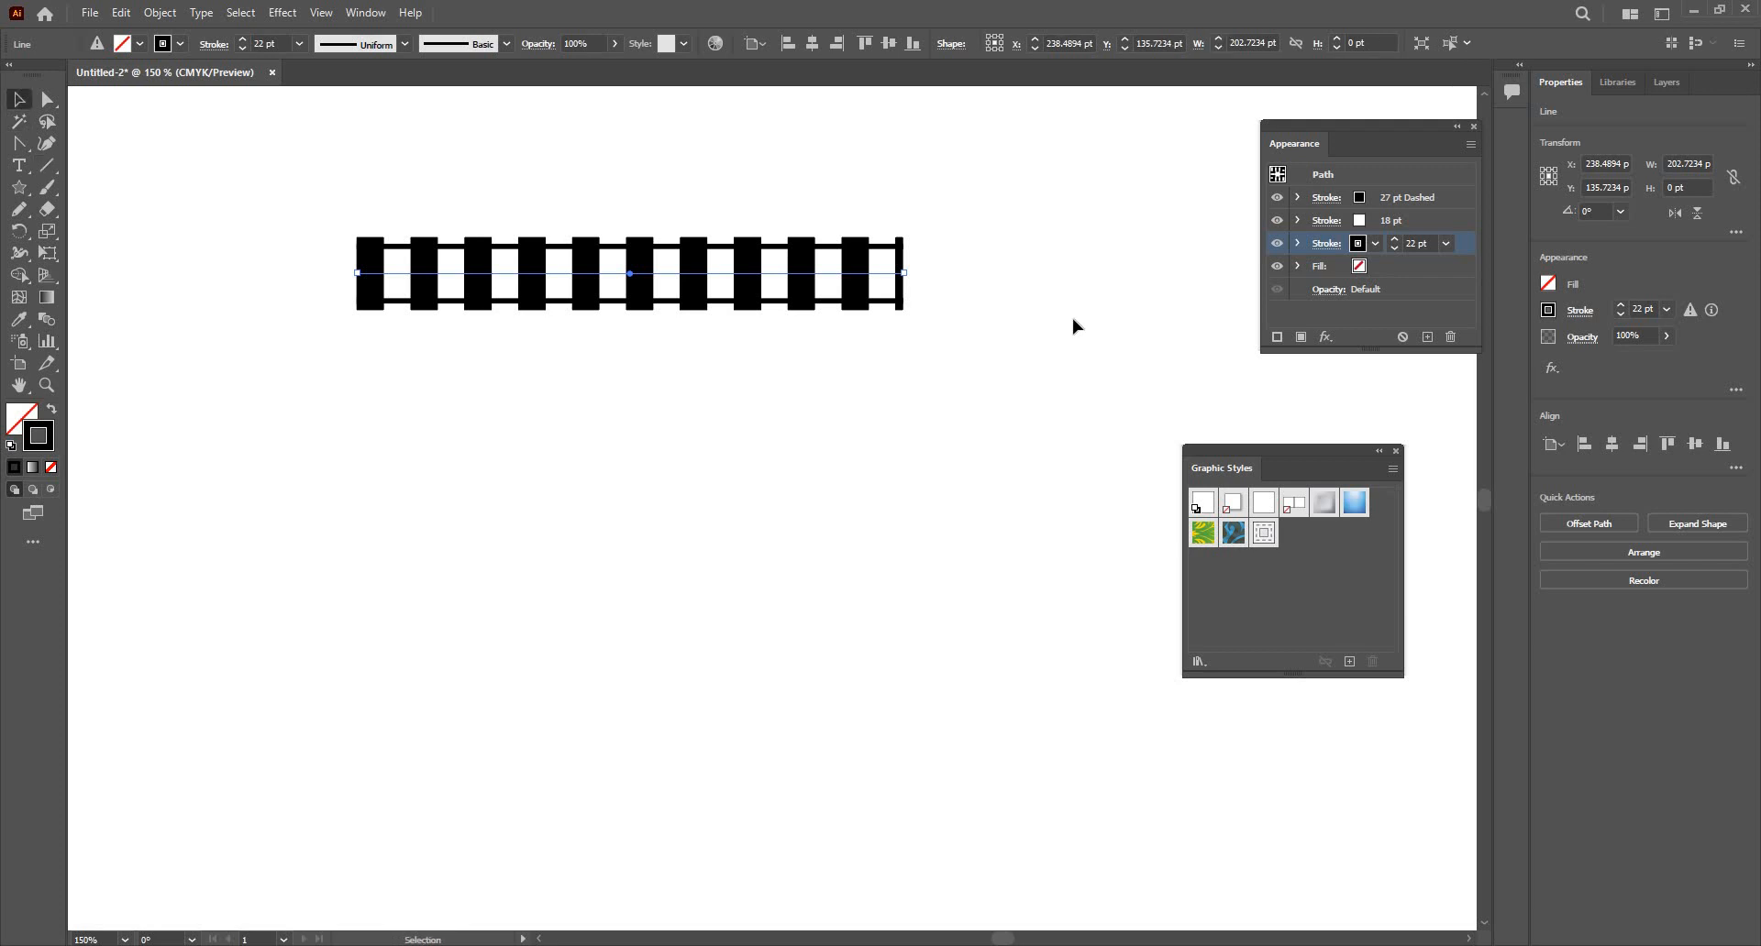
Step: Save the straight railway-track line's appearance as a new graphic style and deselect the line
click(1350, 663)
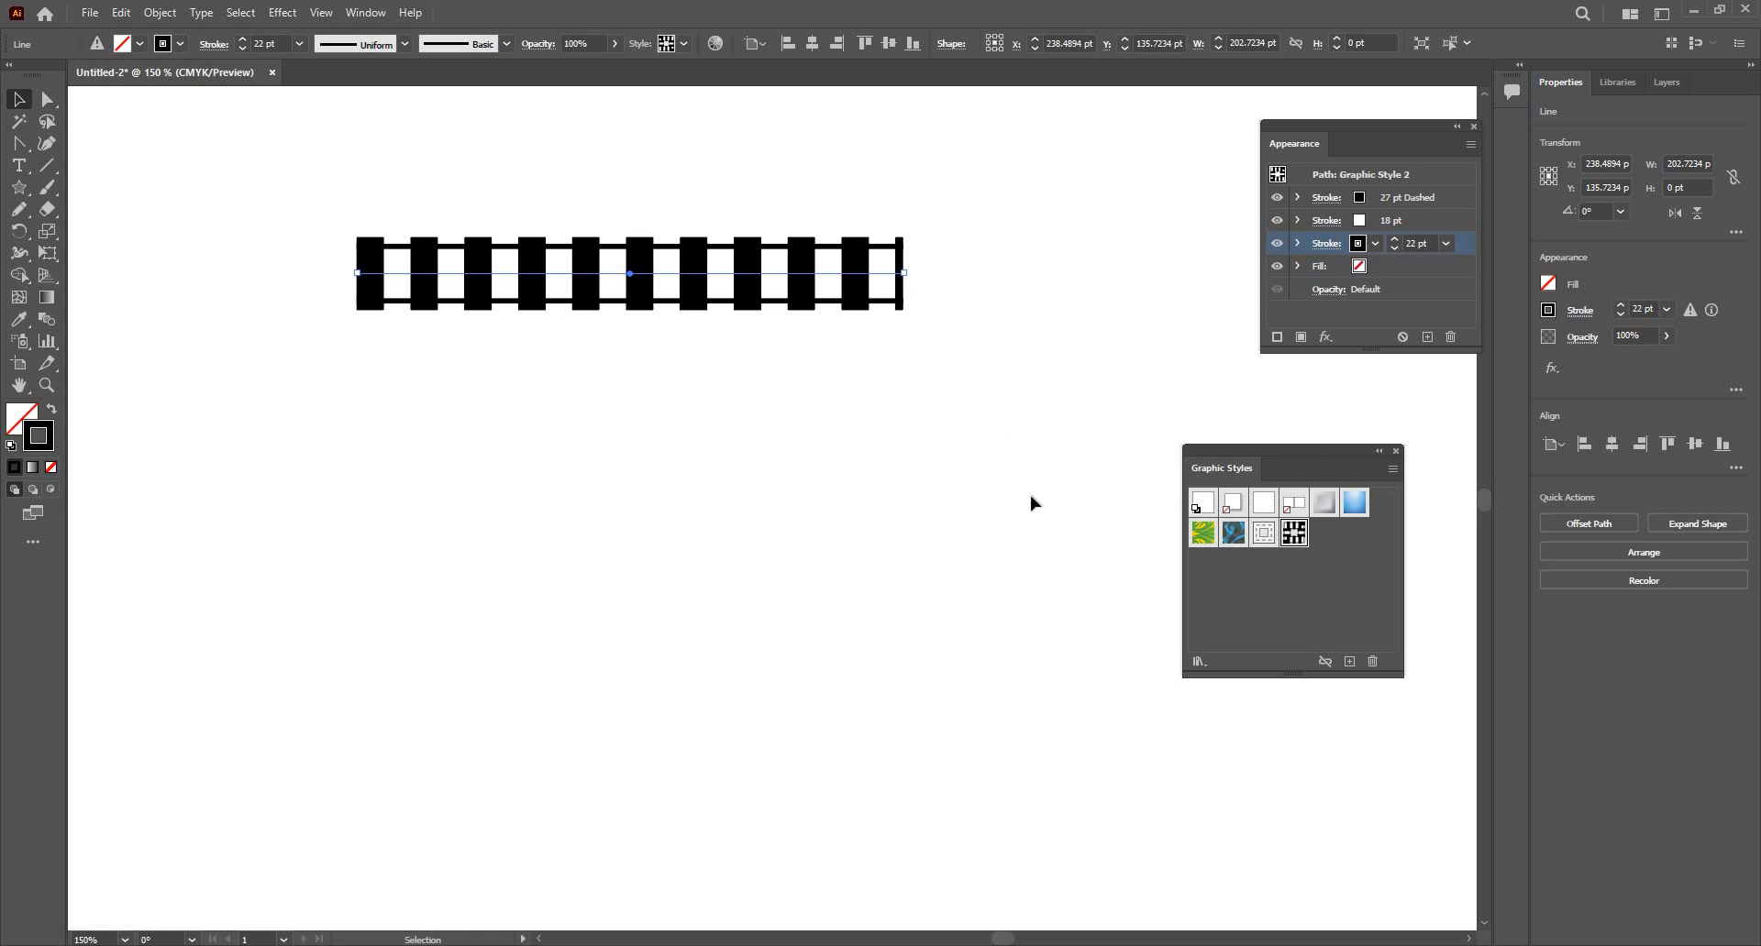
click(759, 429)
Step: Draw a winding freehand loop, open at its upper end, about 266 pt wide and 416 pt high, in the saved railway-track graphic style
key(ctrl+minus)
key(ctrl+minus)
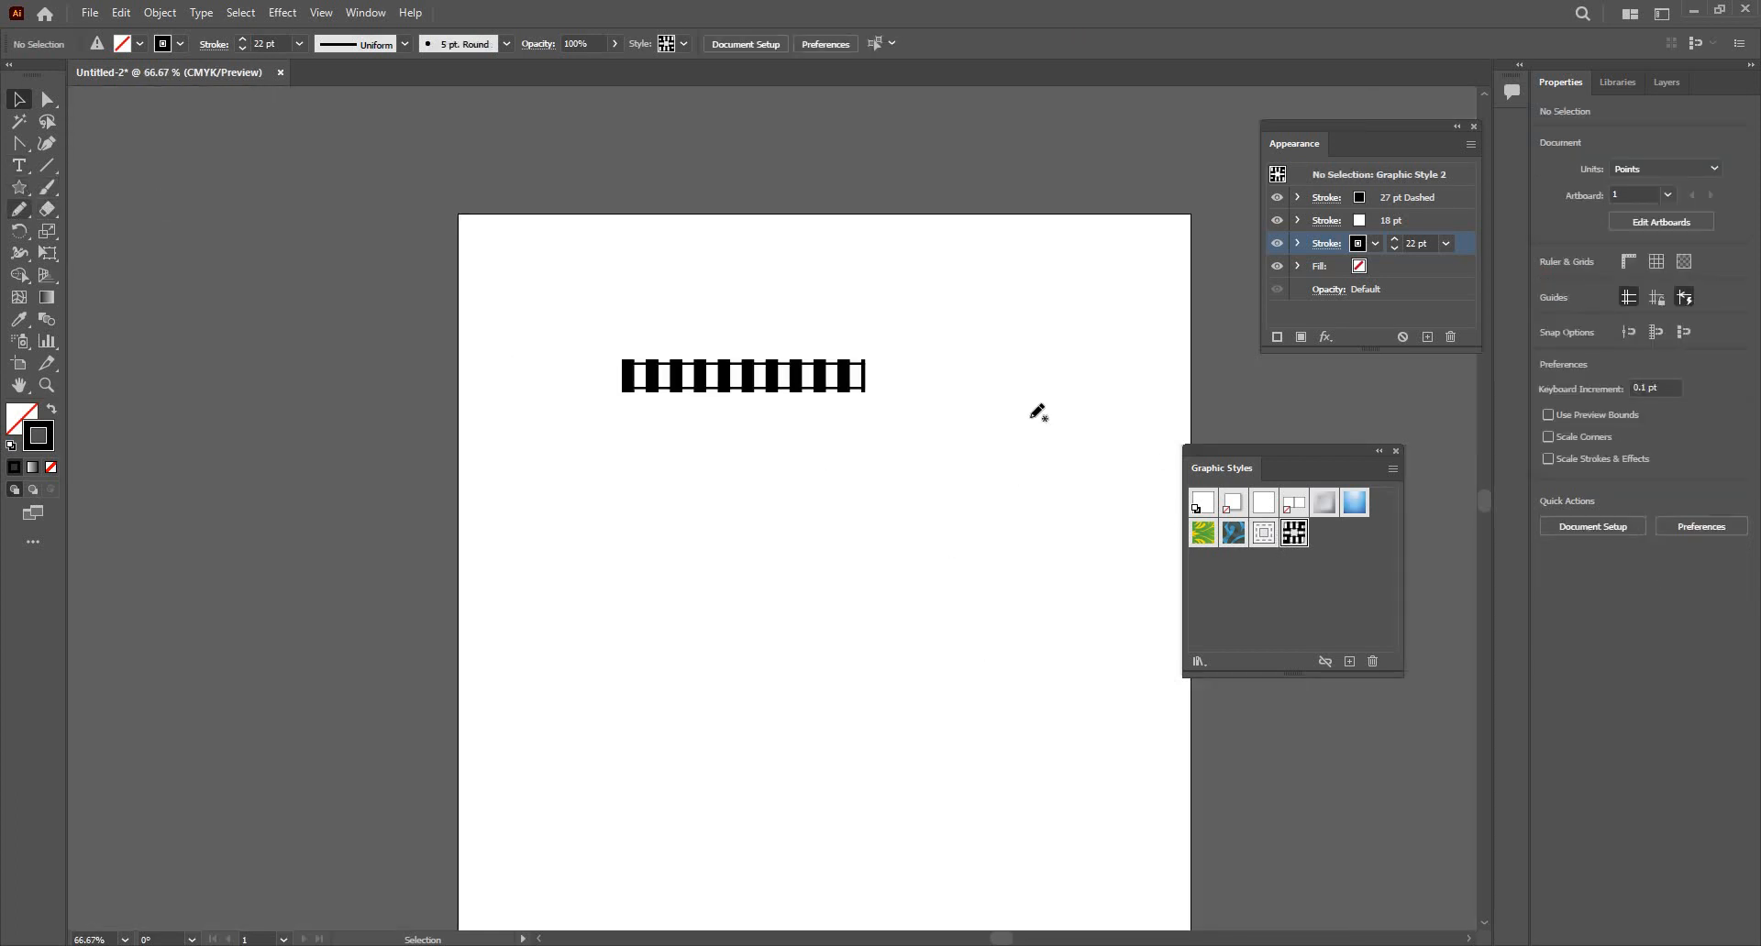
key(n)
mouse_move(955, 502)
mouse_down()
mouse_move(968, 598)
mouse_move(853, 687)
mouse_move(846, 790)
mouse_move(878, 873)
mouse_up()
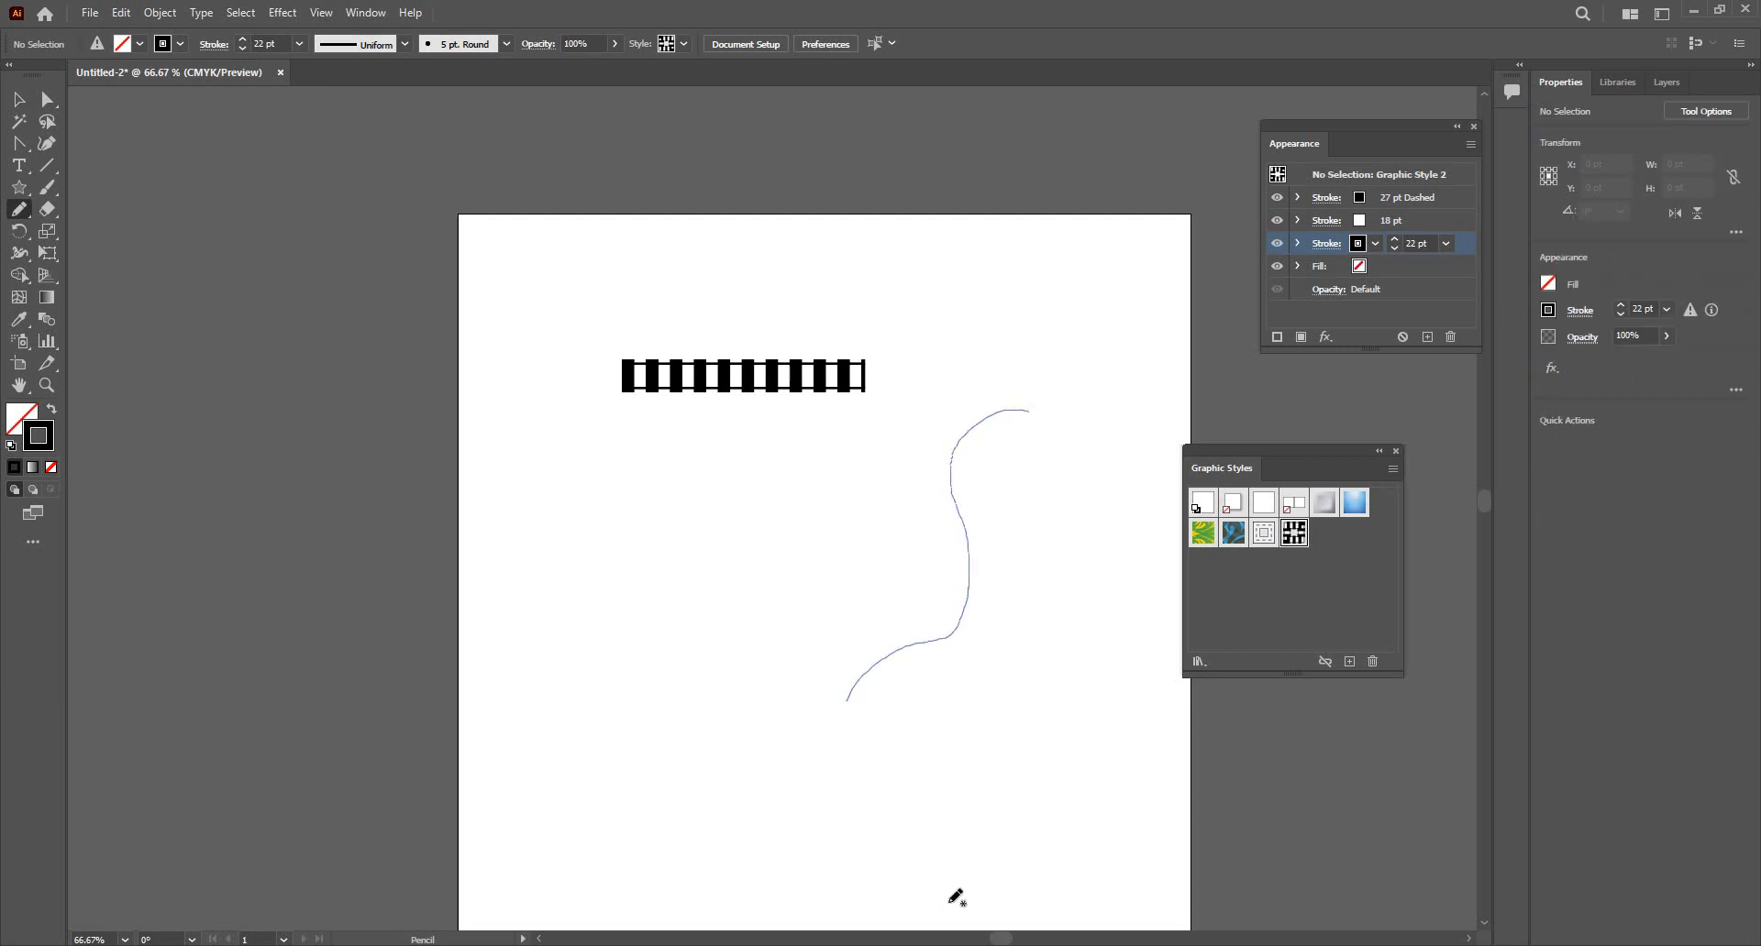
mouse_move(1142, 781)
mouse_down()
mouse_move(1118, 654)
mouse_move(1142, 513)
mouse_move(1128, 427)
mouse_up()
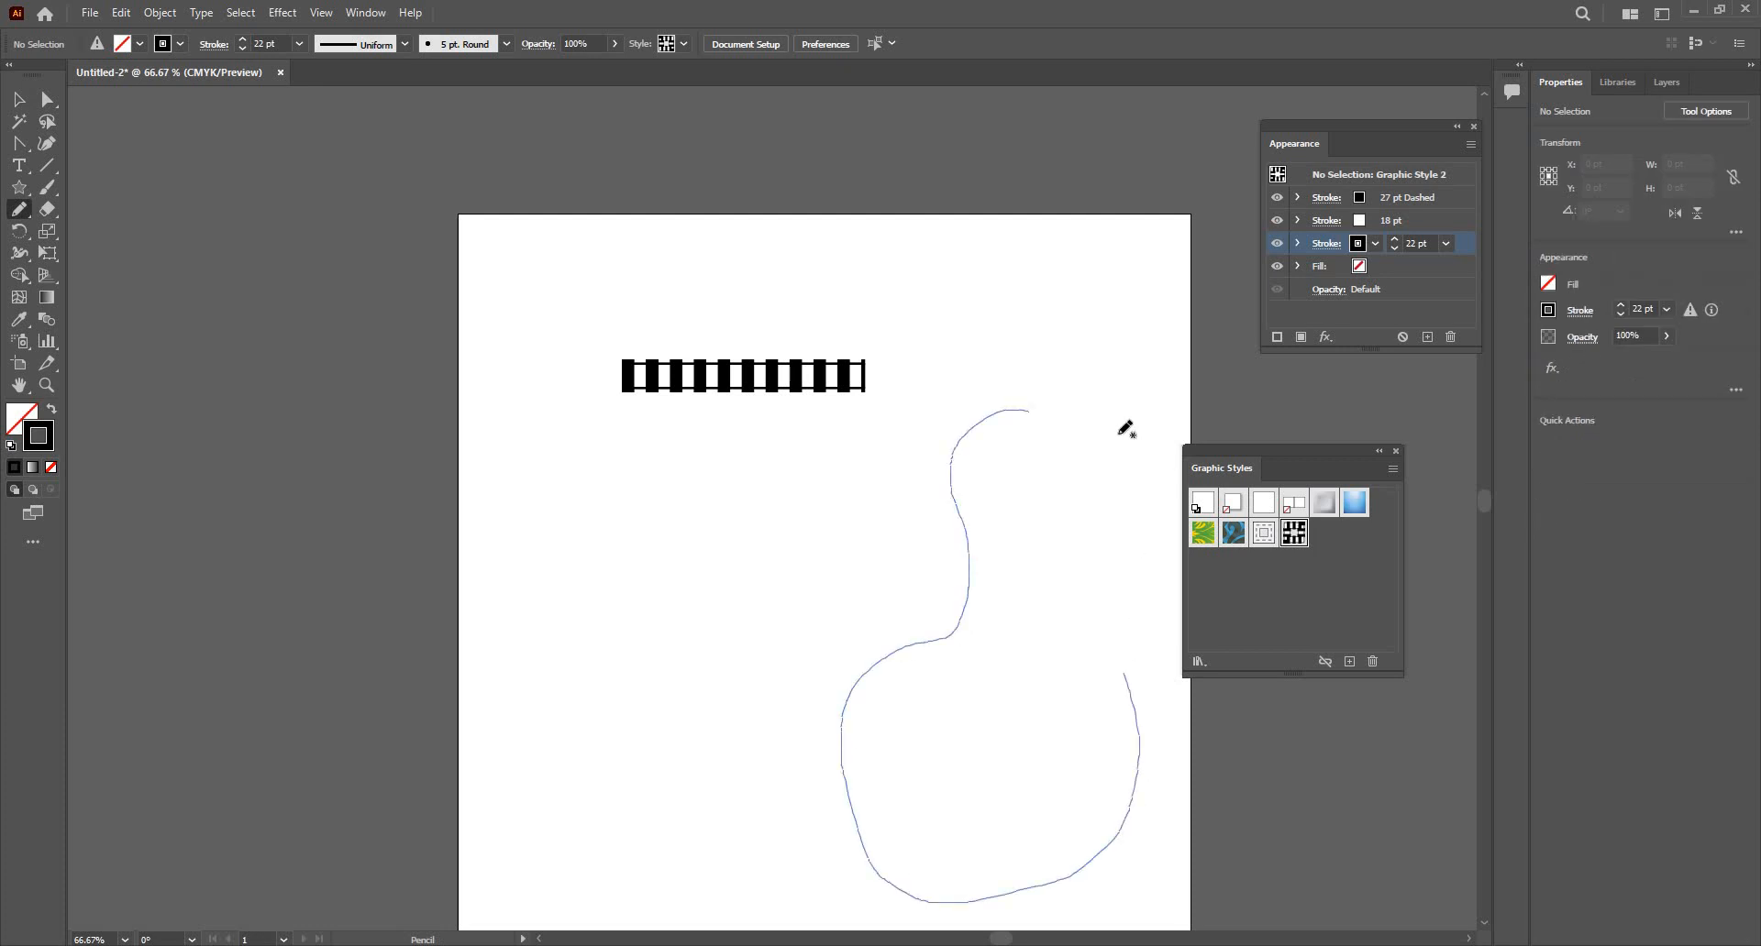
click(1295, 539)
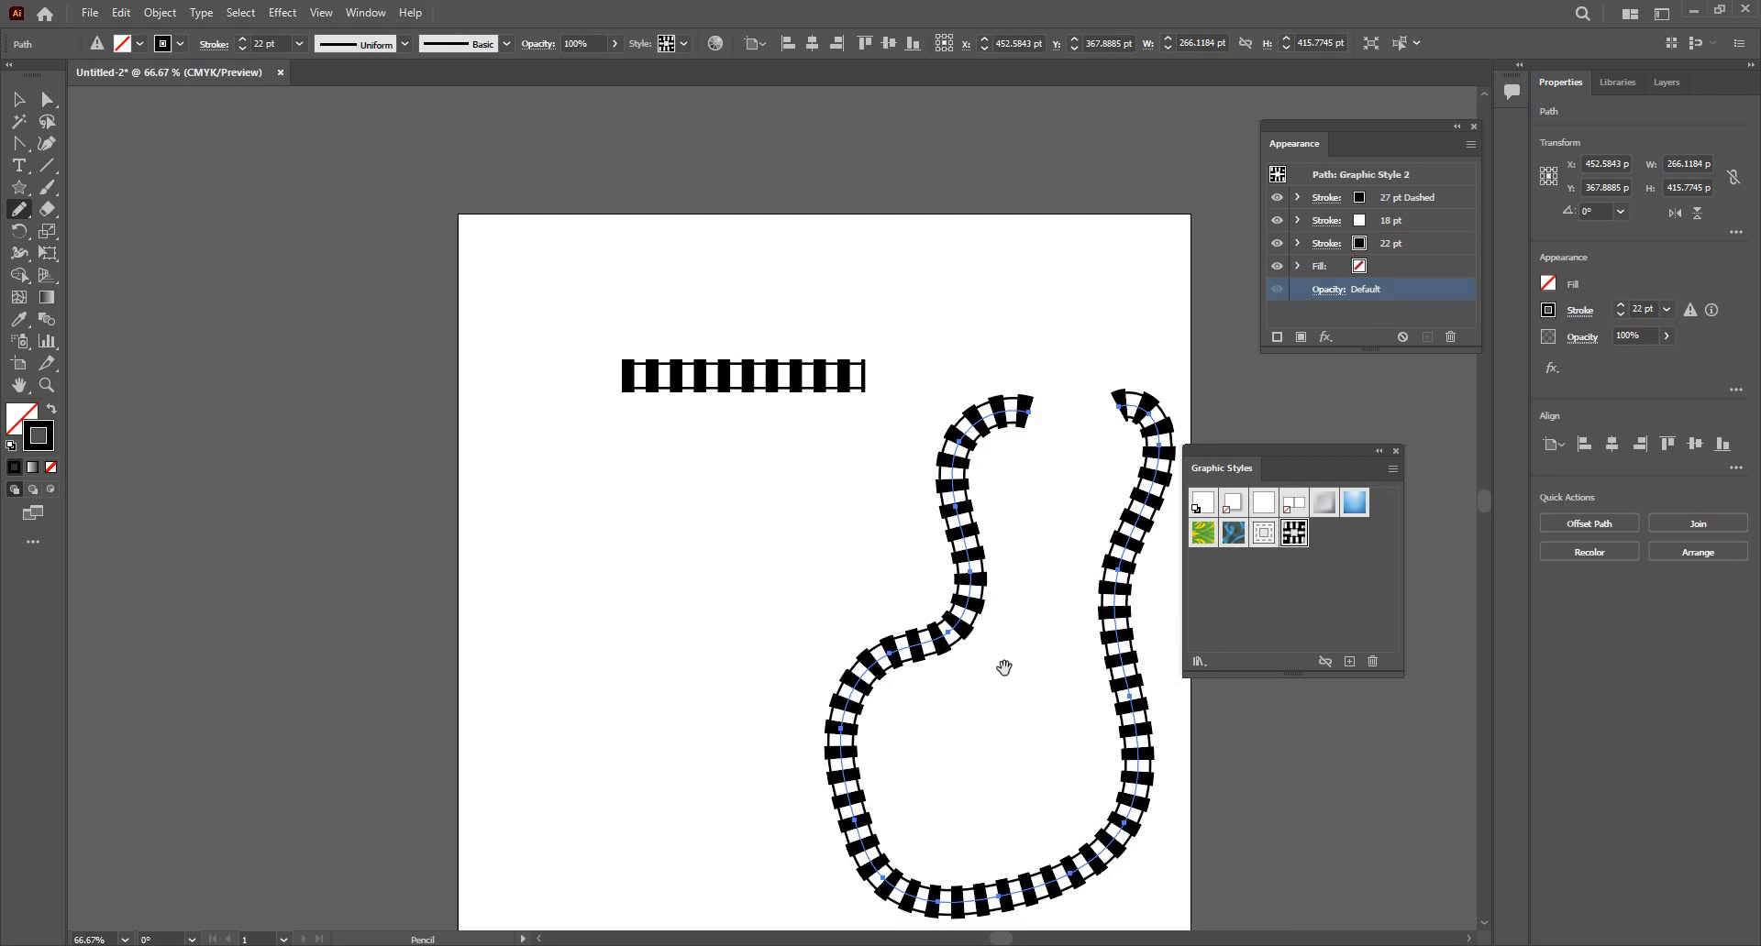
scroll(1003, 668, up, 1)
drag(855, 748, 833, 496)
scroll(936, 455, down, 2)
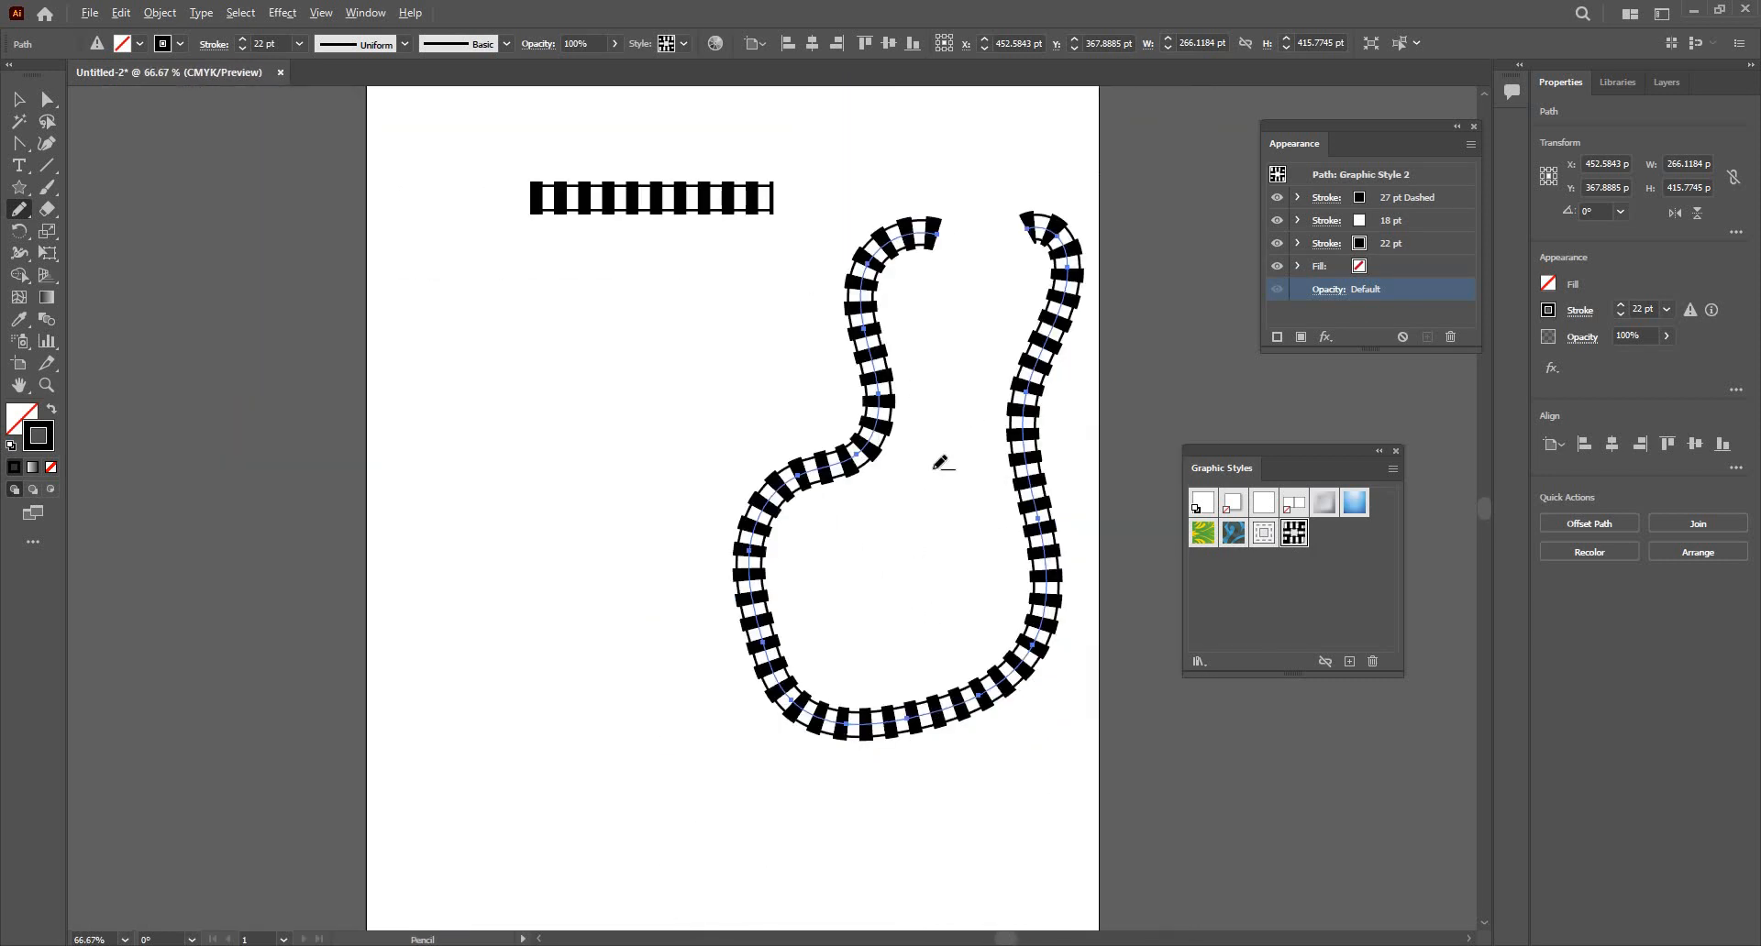
scroll(926, 477, up, 2)
scroll(863, 497, up, 1)
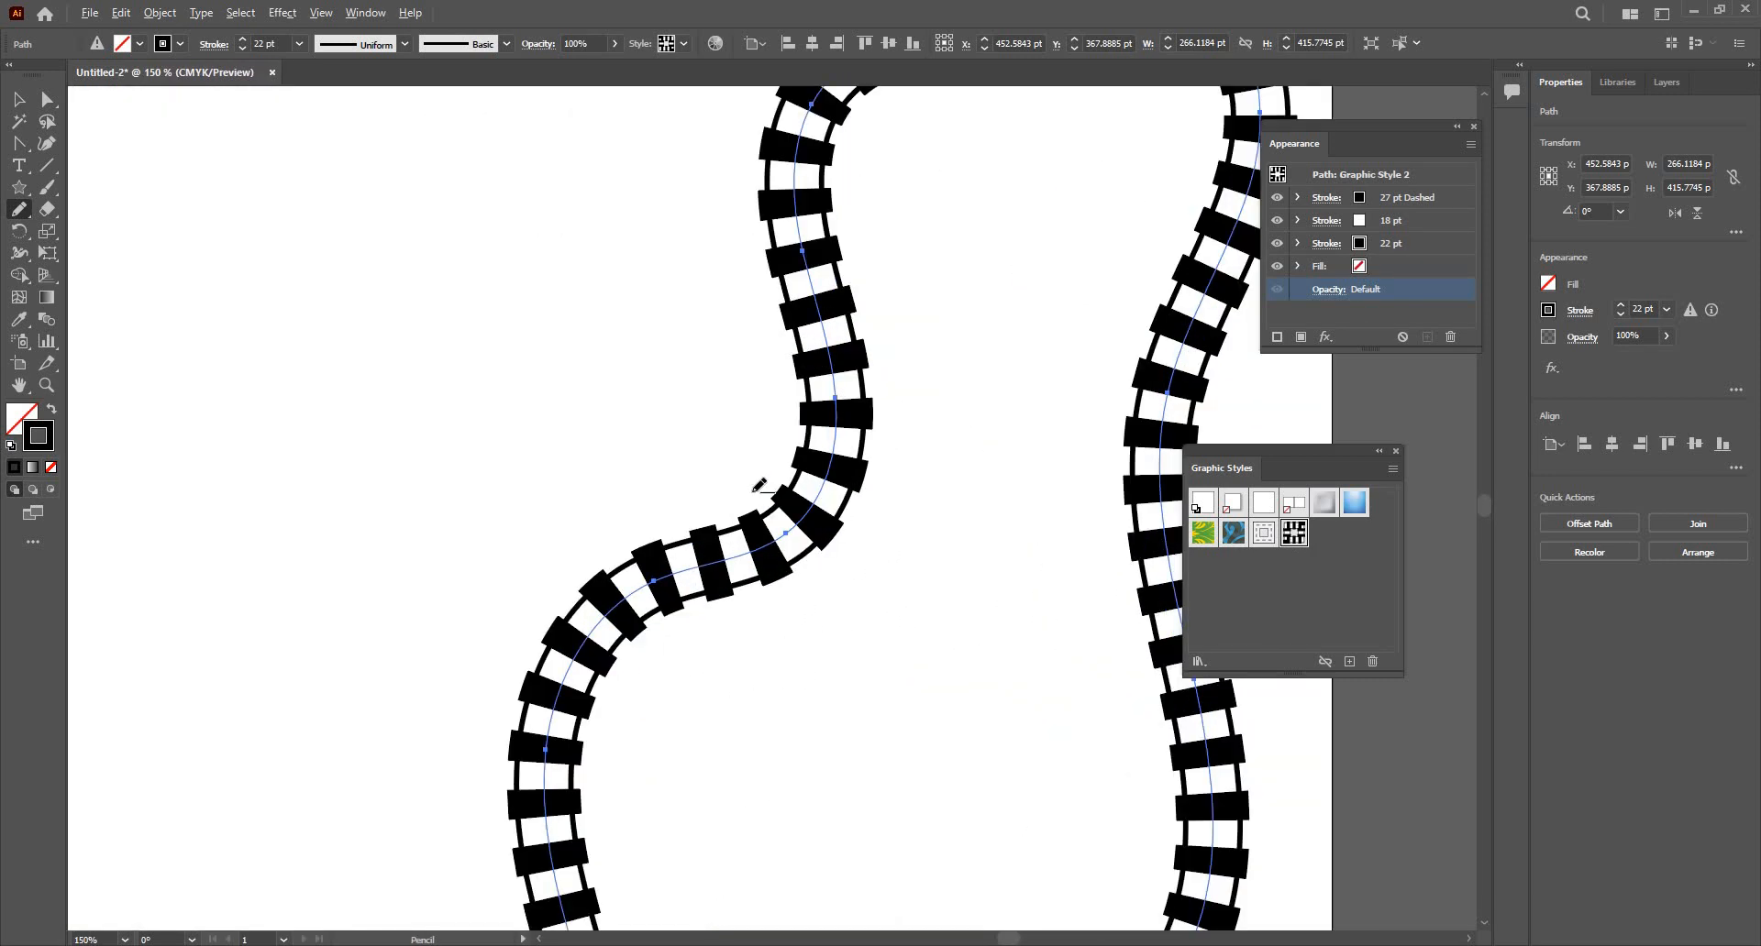
scroll(884, 597, down, 2)
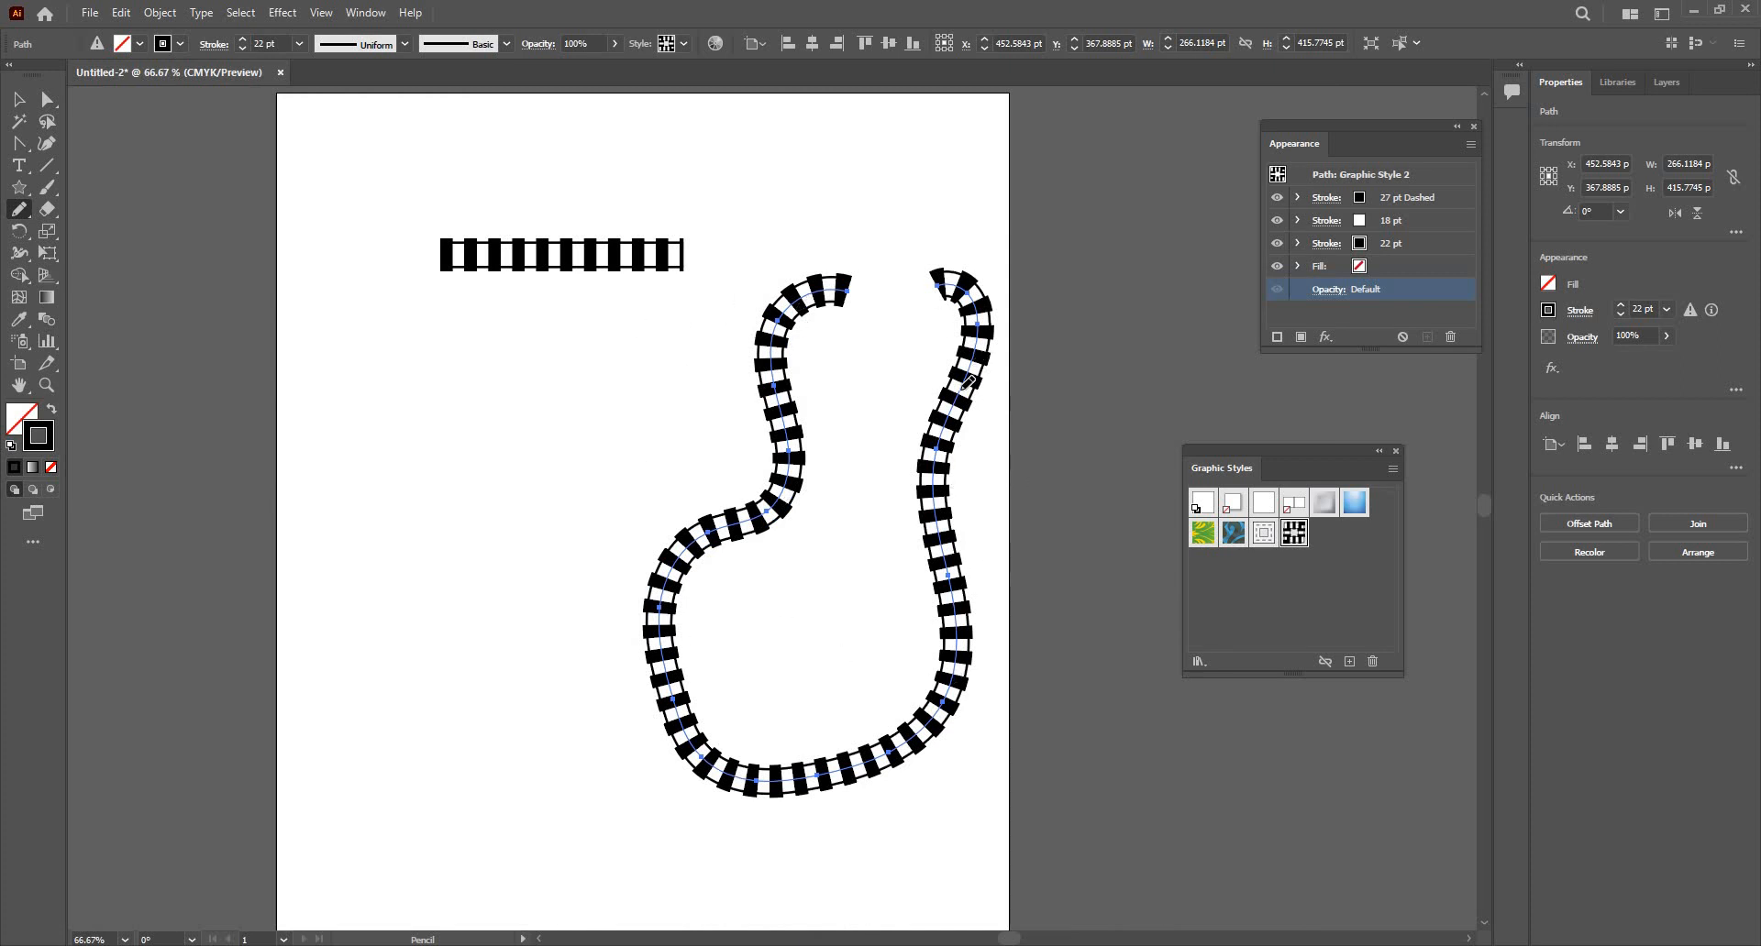
Step: Delete both the straight track and the curved freehand track from the artboard
click(20, 99)
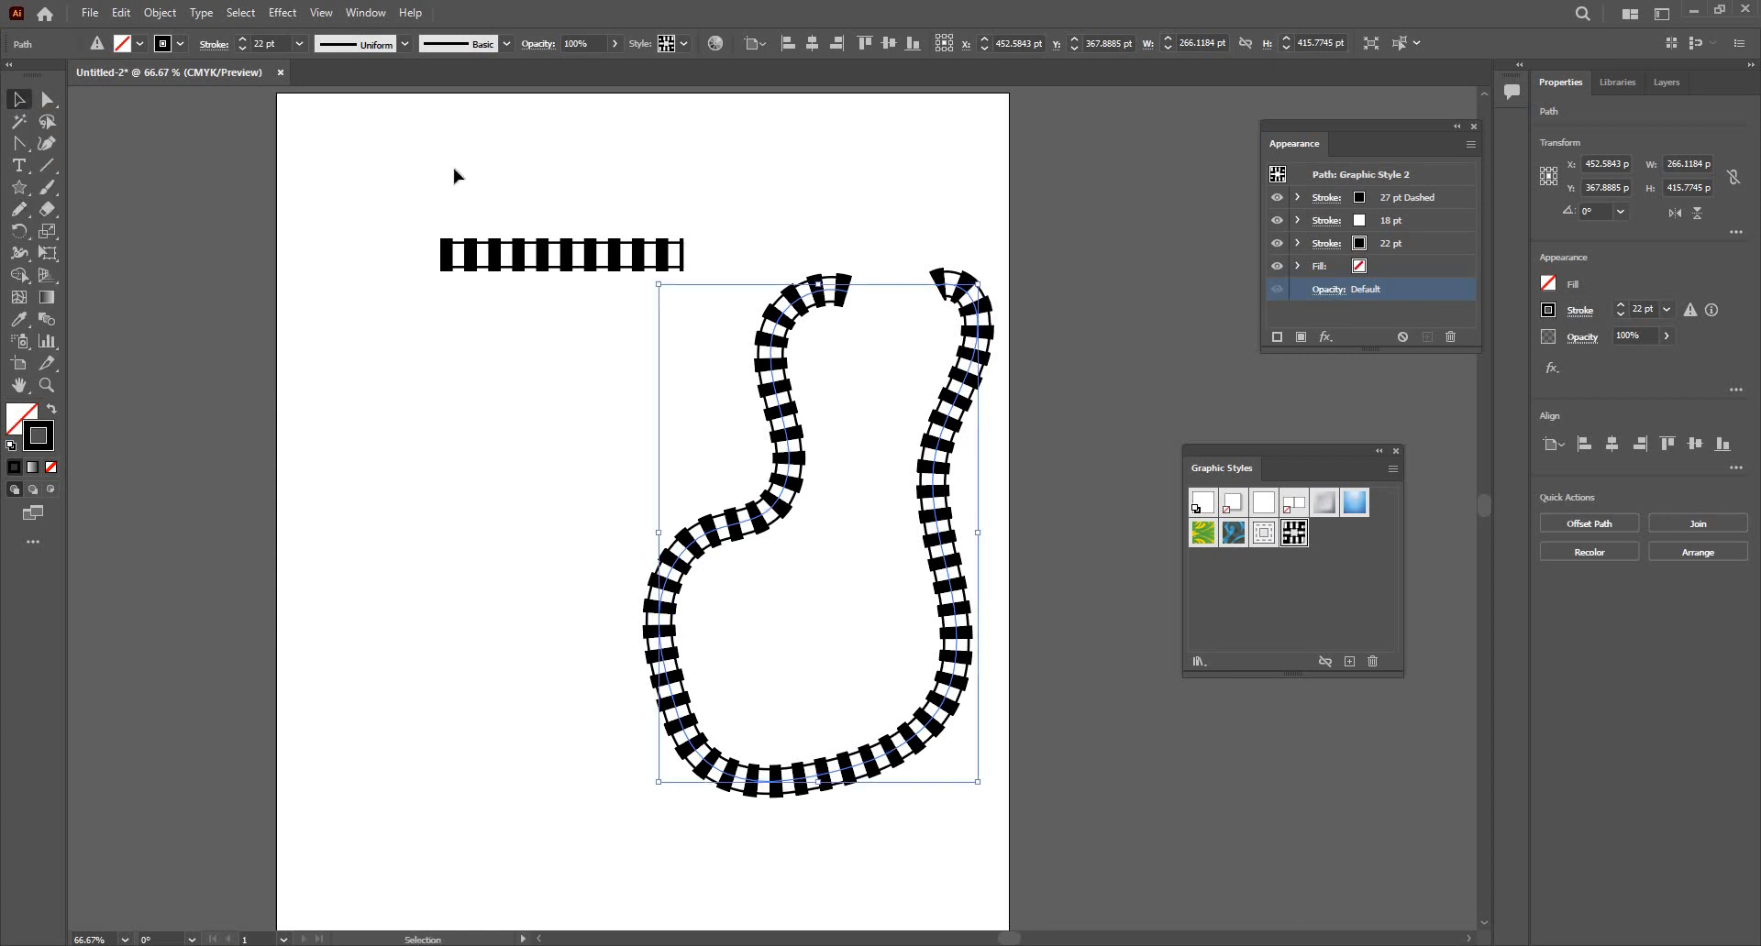
drag(420, 157, 1014, 853)
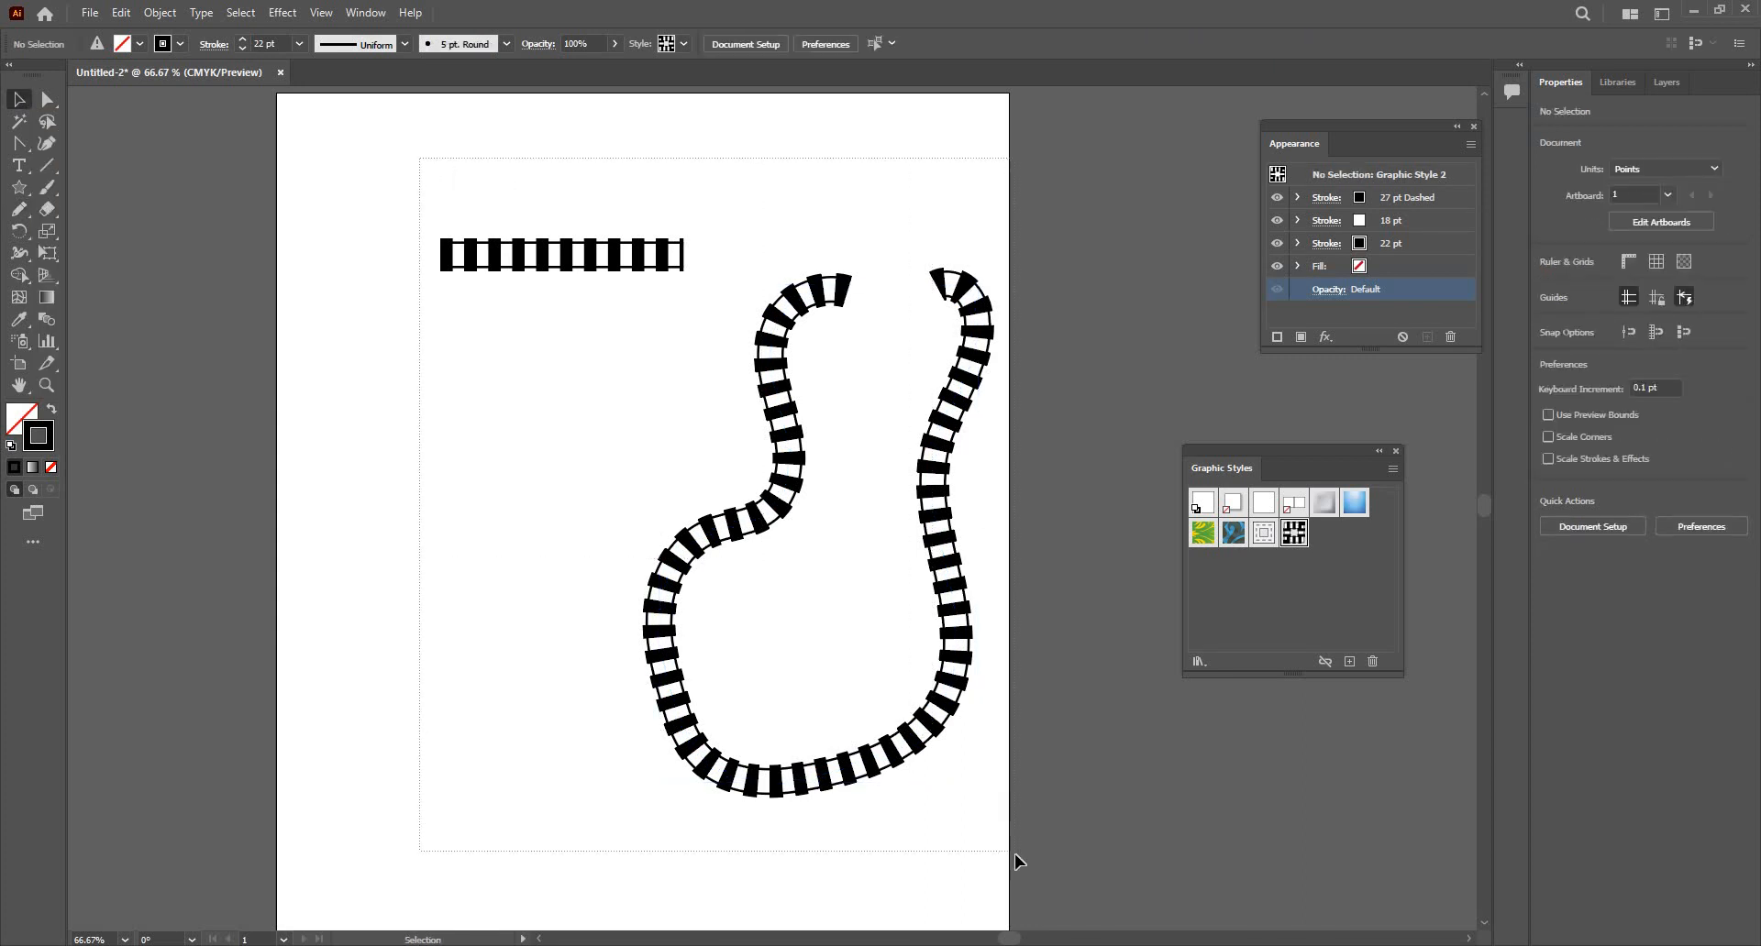
key(Delete)
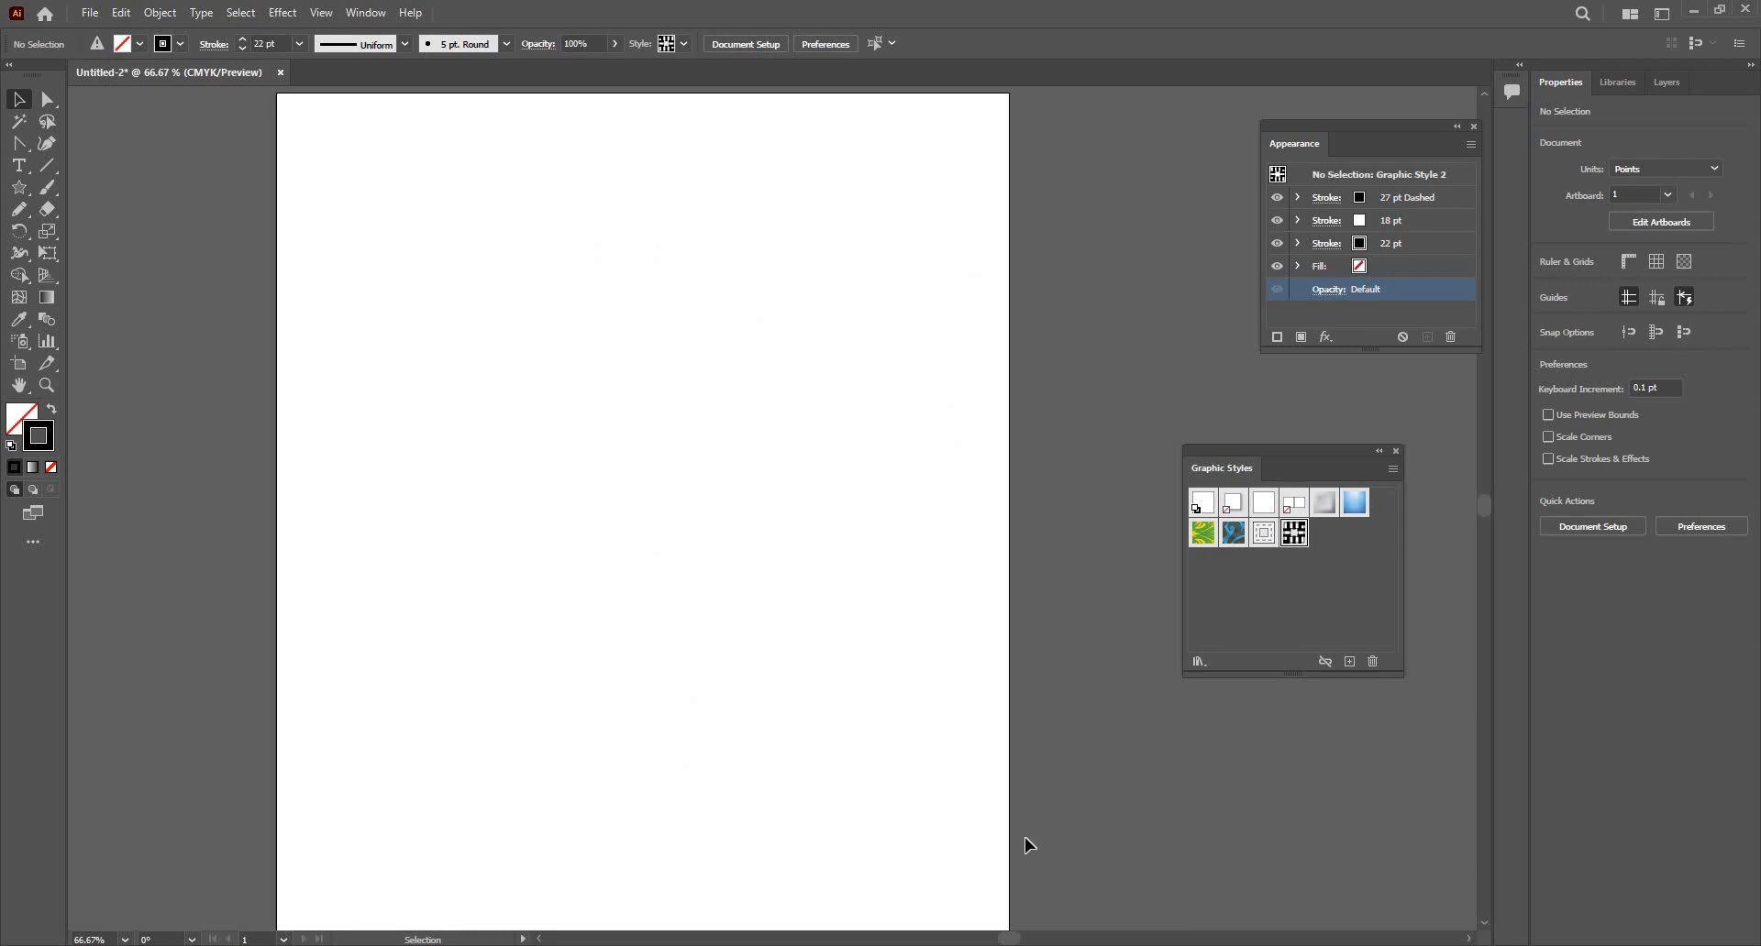